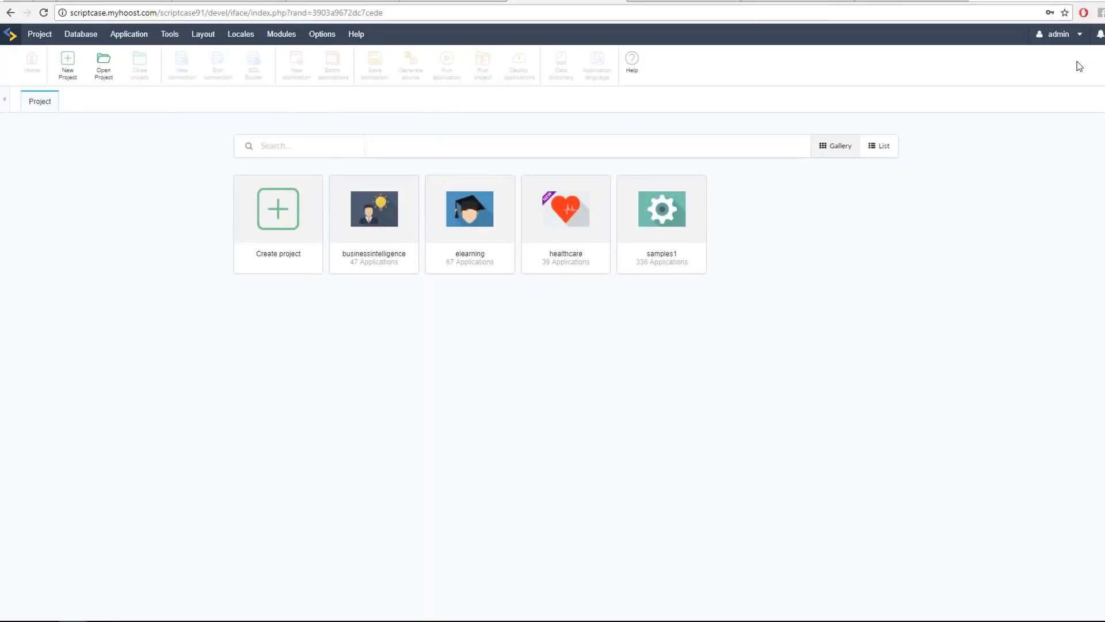
- Check the installed version in the admin account details, then open the ScriptCase Update page in the settings
{"action": "left_click", "coordinate": [1076, 35]}
{"action": "left_click_drag", "start_coordinate": [951, 99], "coordinate": [925, 102]}
{"action": "left_click", "coordinate": [322, 35]}
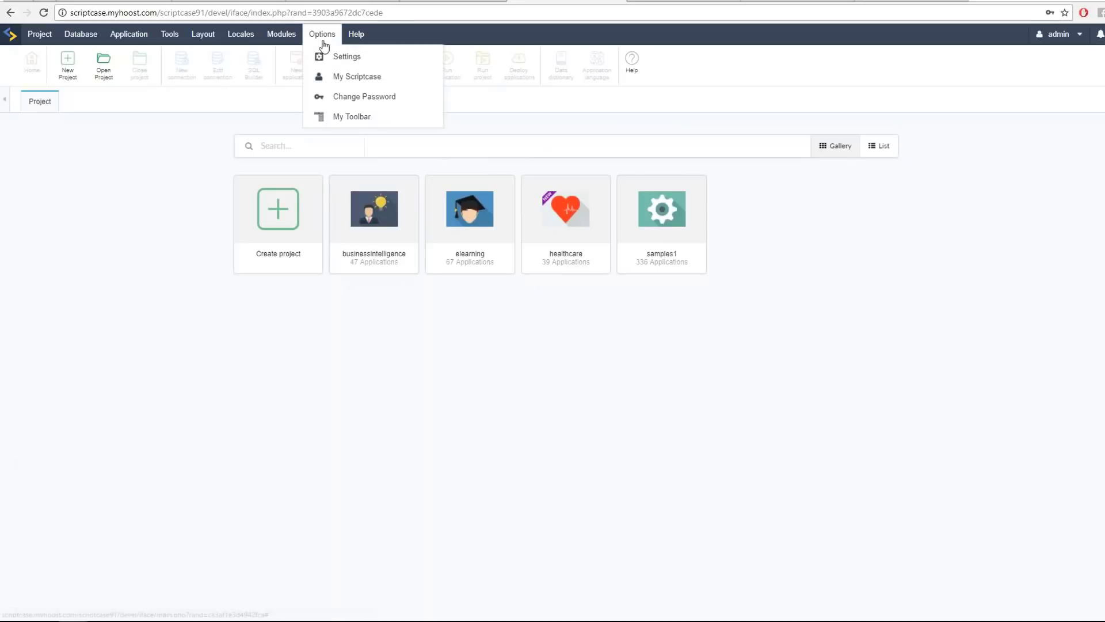
{"action": "left_click", "coordinate": [354, 62]}
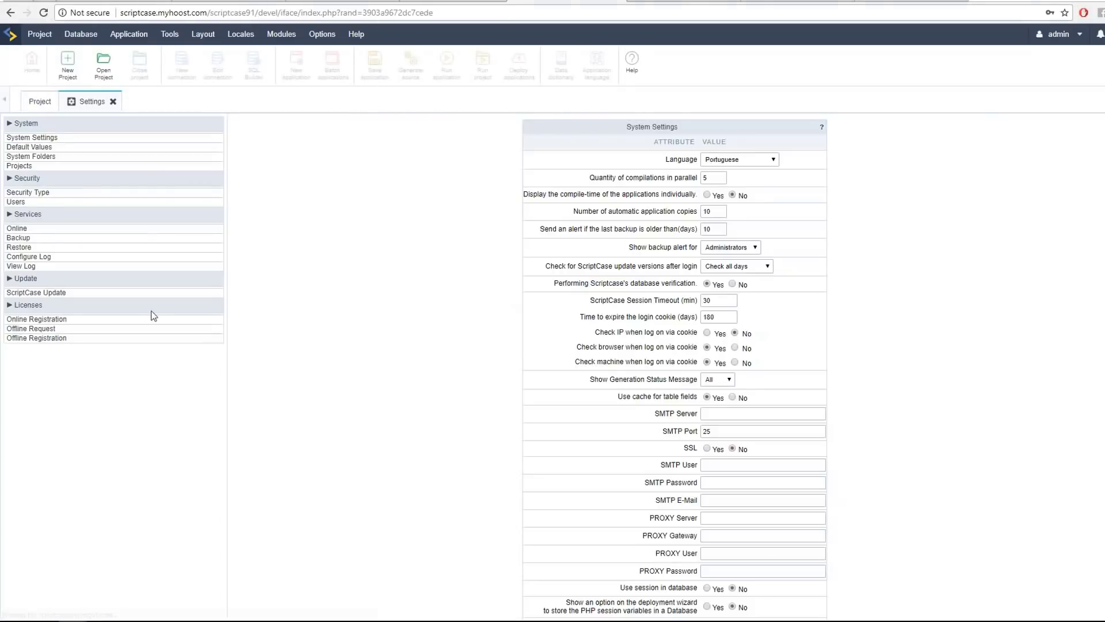
{"action": "left_click", "coordinate": [35, 292]}
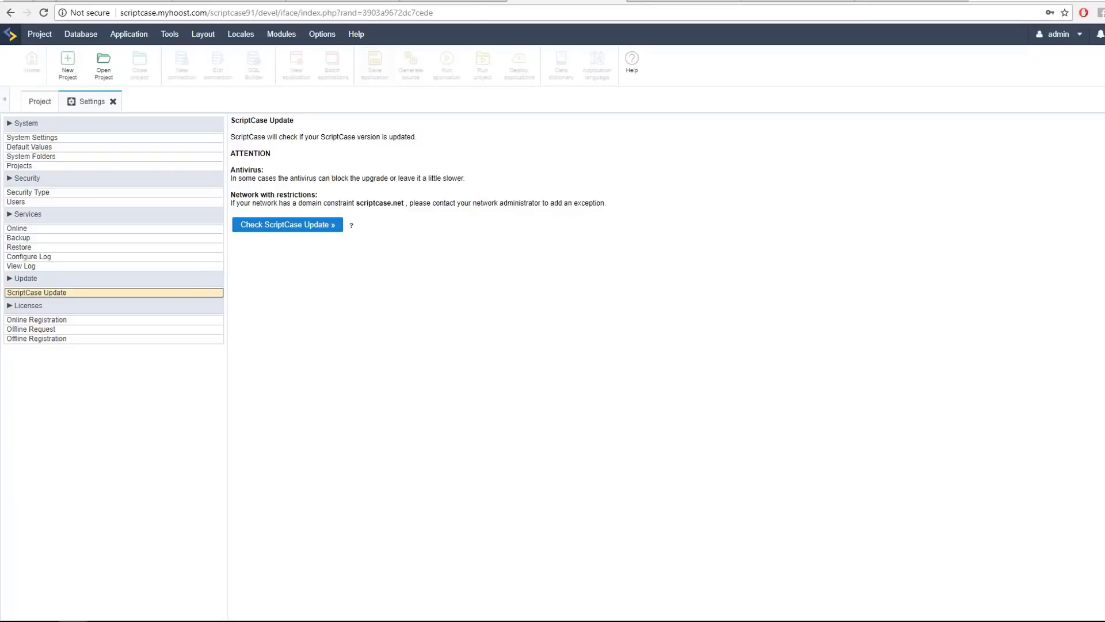
- Log out of the admin account and log back in as admin by entering the account password
{"action": "mouse_move", "coordinate": [1056, 34]}
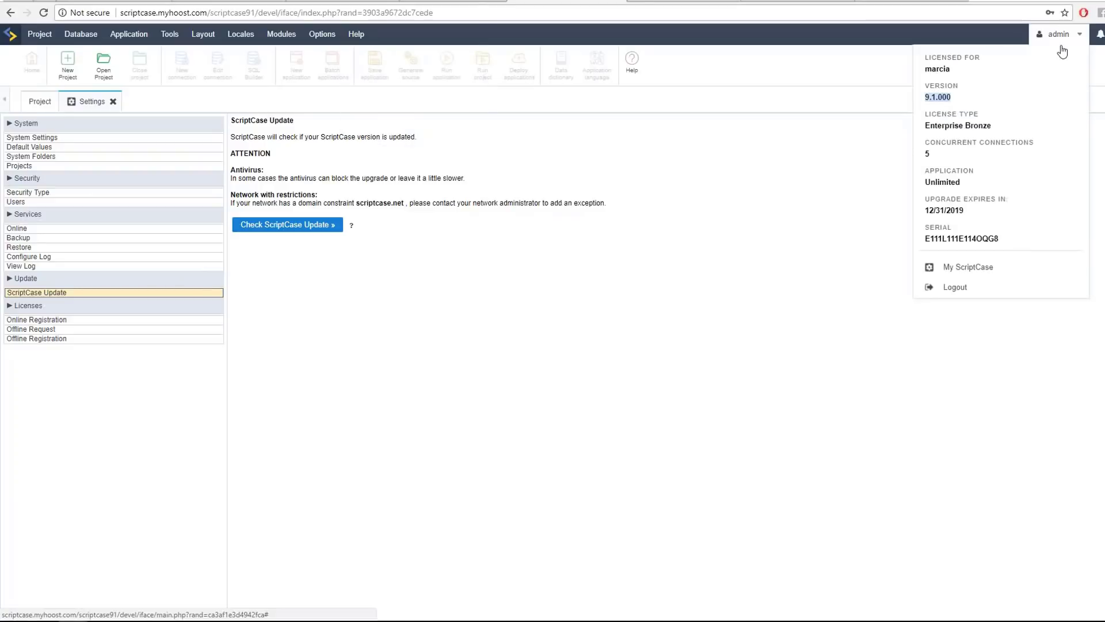
{"action": "left_click", "coordinate": [955, 287]}
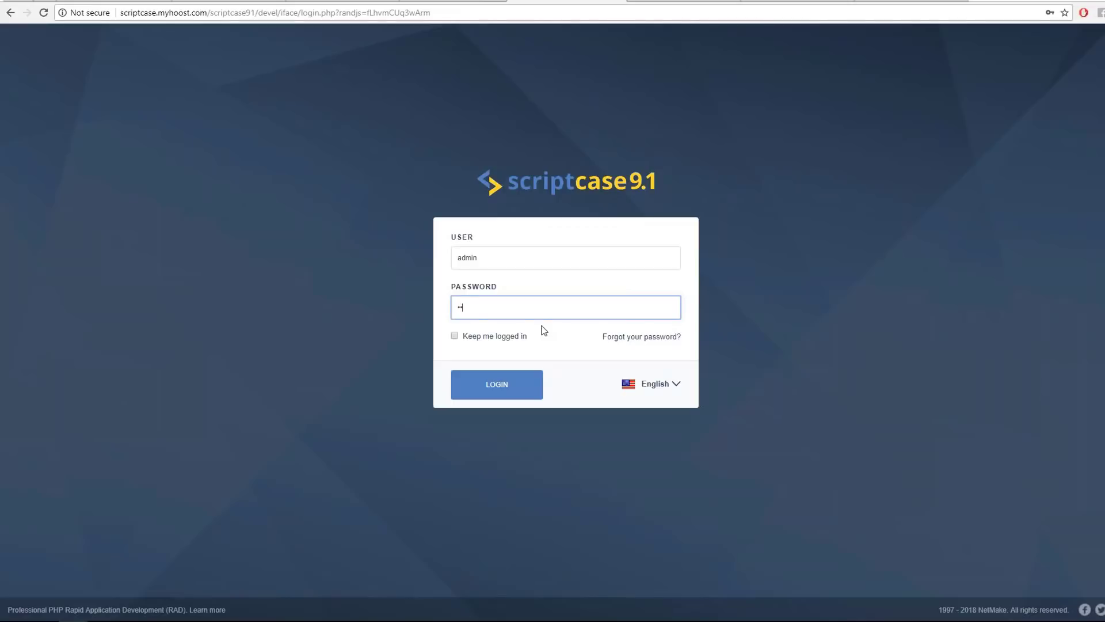
{"action": "key", "text": "BackSpace"}
{"action": "key", "text": "BackSpace"}
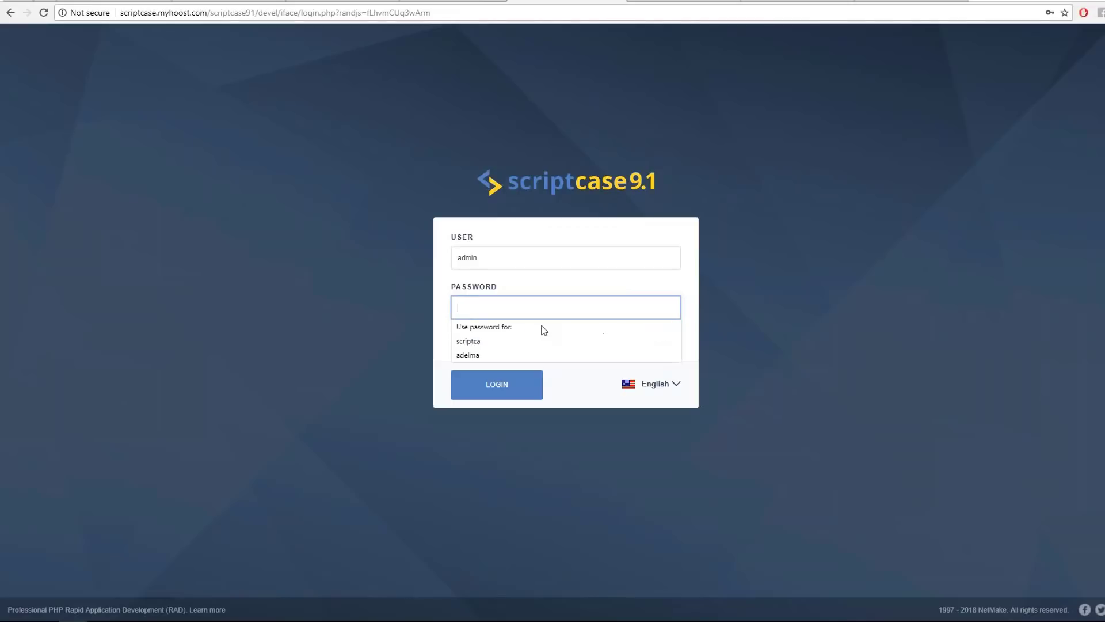
{"action": "type", "text": "*********"}
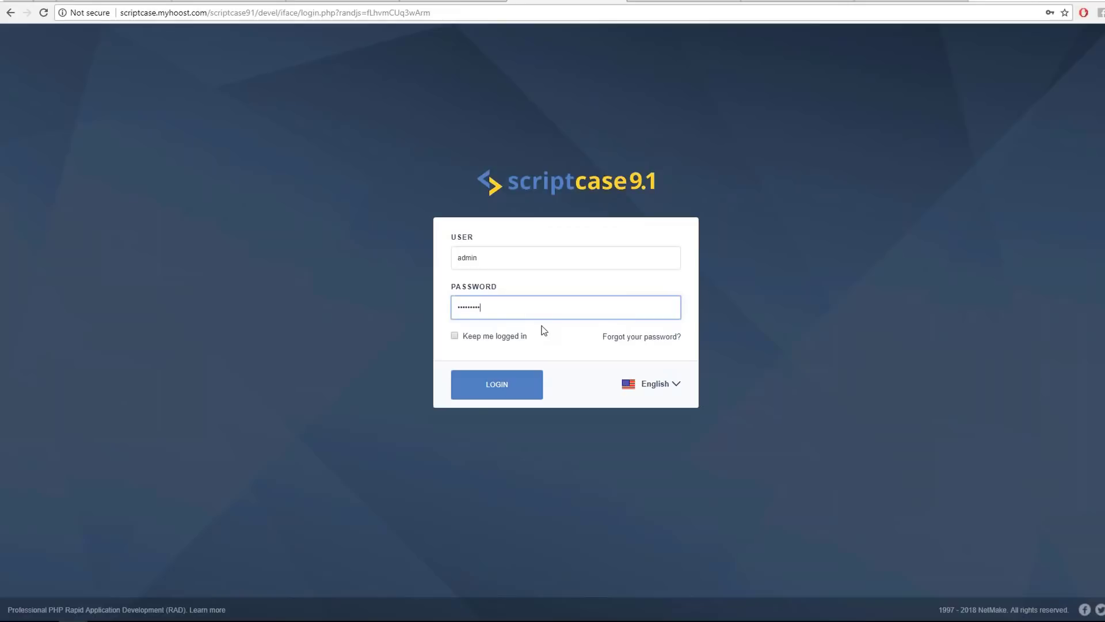
{"action": "left_click", "coordinate": [502, 394]}
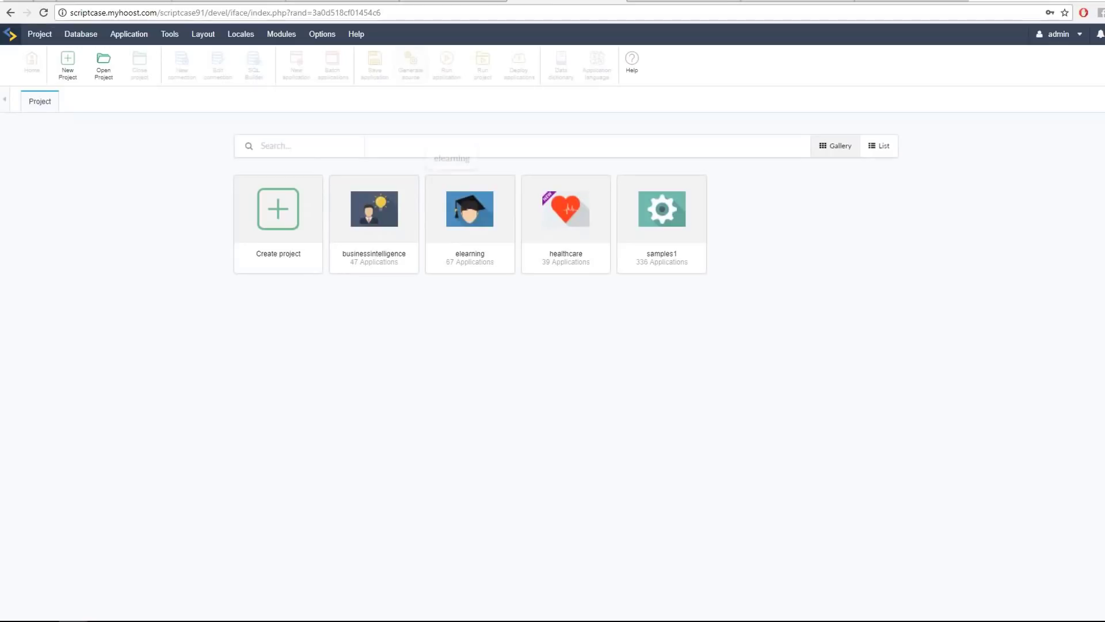
- Examine the Scriptcase 9.1 web page down to the section about the new API integrations
{"action": "left_click", "coordinate": [426, 2]}
{"action": "left_click", "coordinate": [253, 1]}
{"action": "left_click", "coordinate": [253, 2]}
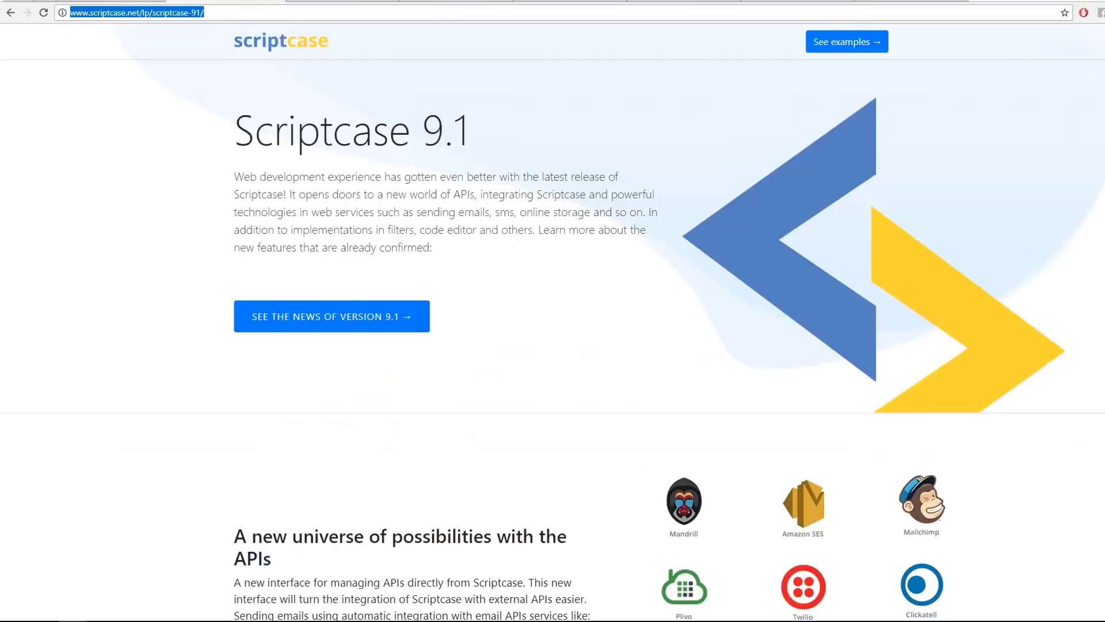
{"action": "scroll", "coordinate": [572, 506], "scroll_direction": "down", "scroll_amount": 3}
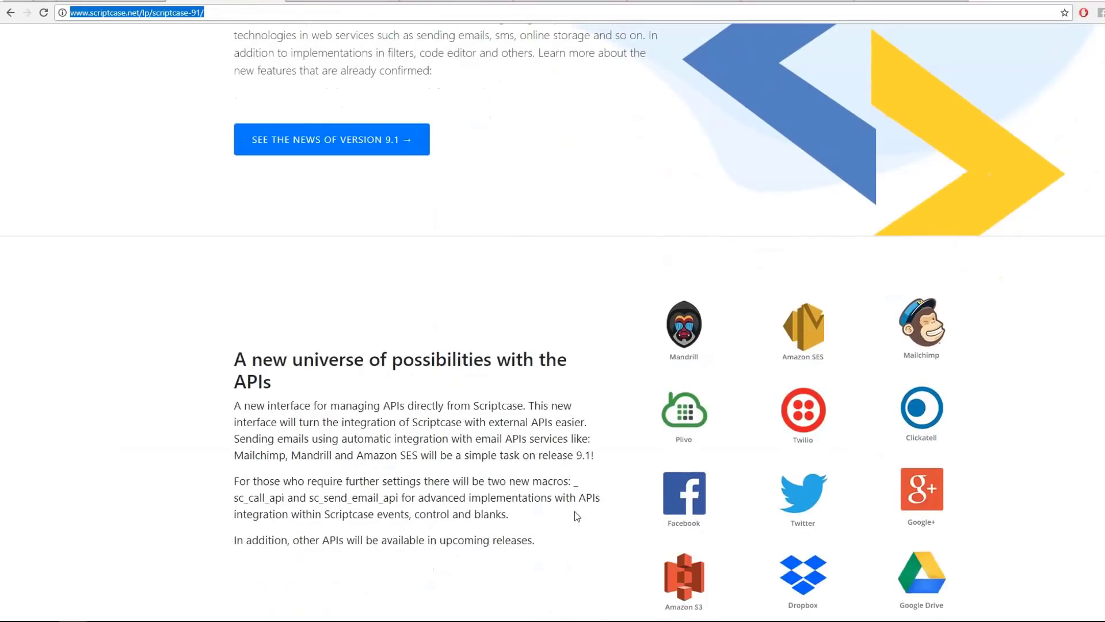
{"action": "scroll", "coordinate": [596, 504], "scroll_direction": "up", "scroll_amount": 1}
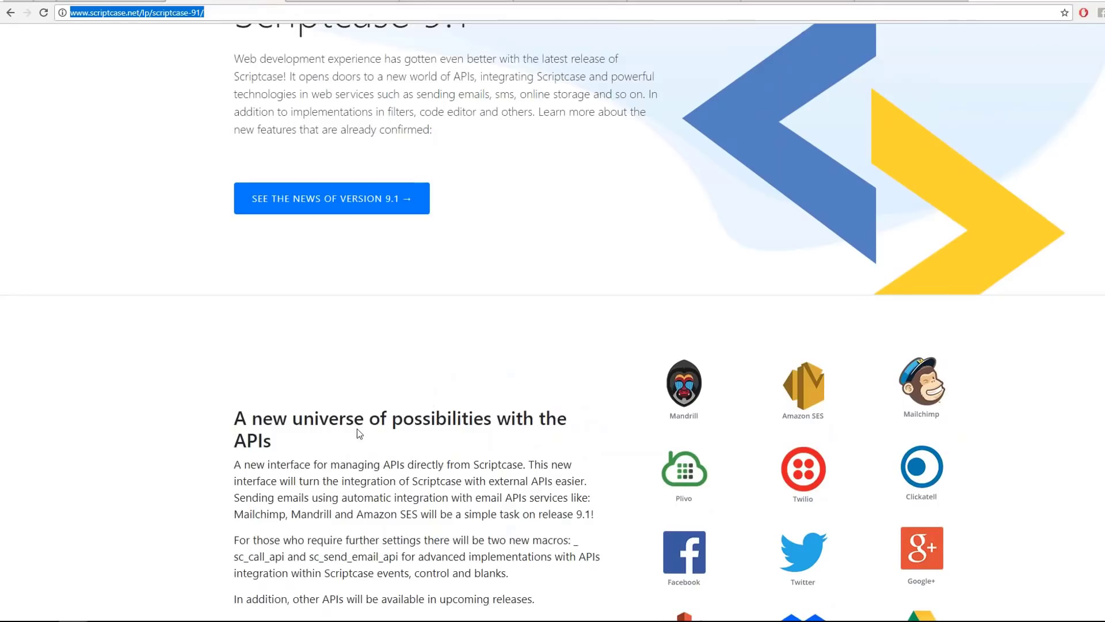
{"action": "scroll", "coordinate": [415, 428], "scroll_direction": "down", "scroll_amount": 2}
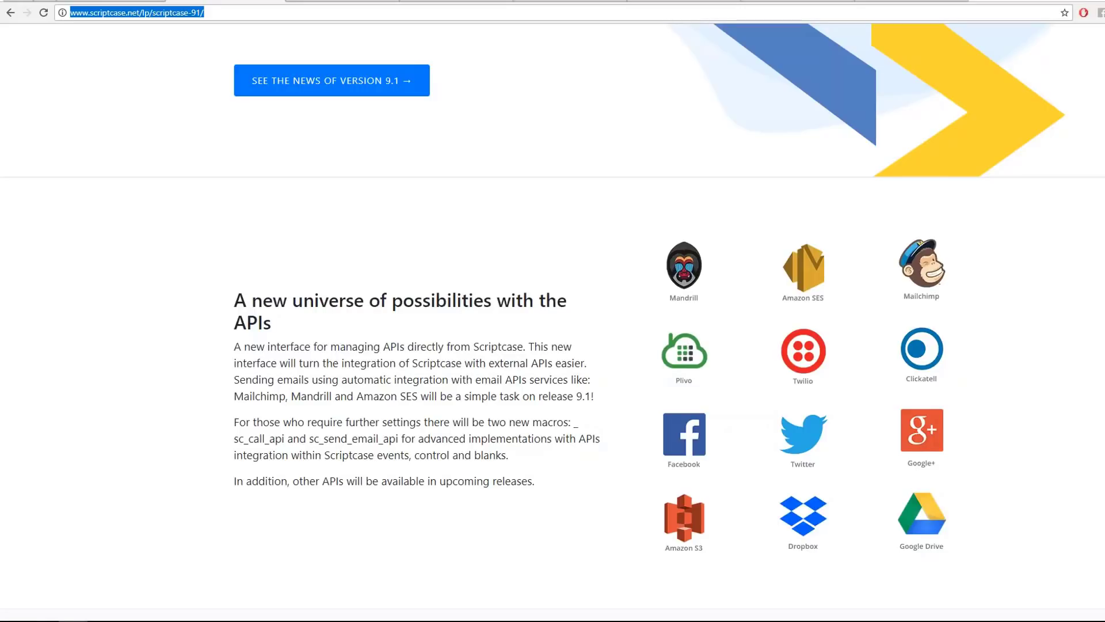
- Switch to File Explorer and open Local Disk (C:) from Computador
{"action": "left_click", "coordinate": [56, 610]}
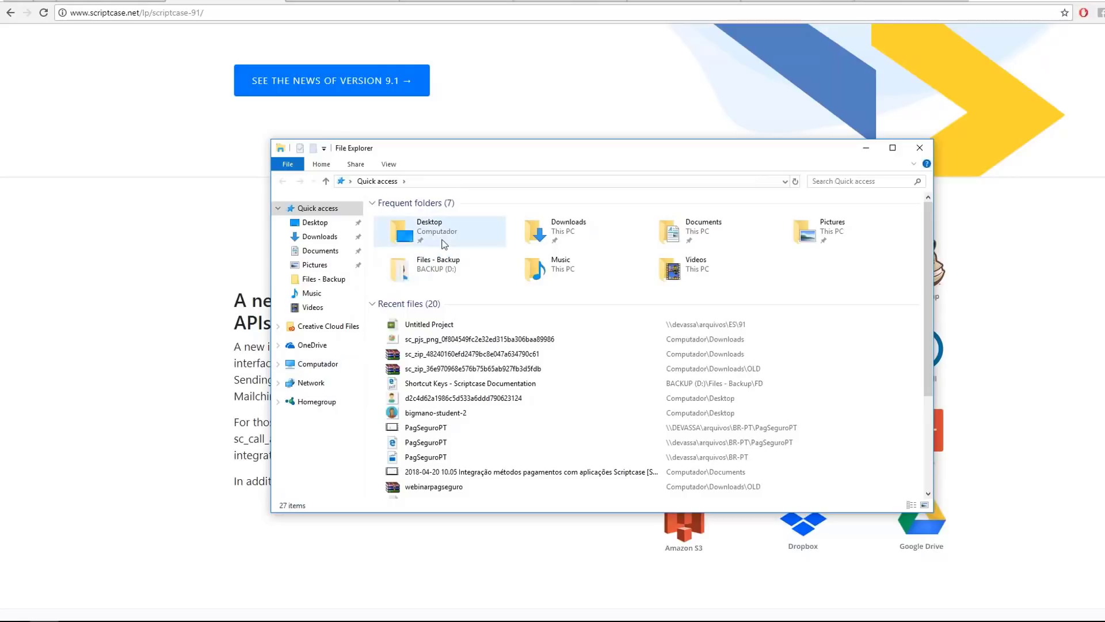
{"action": "double_click", "coordinate": [405, 231]}
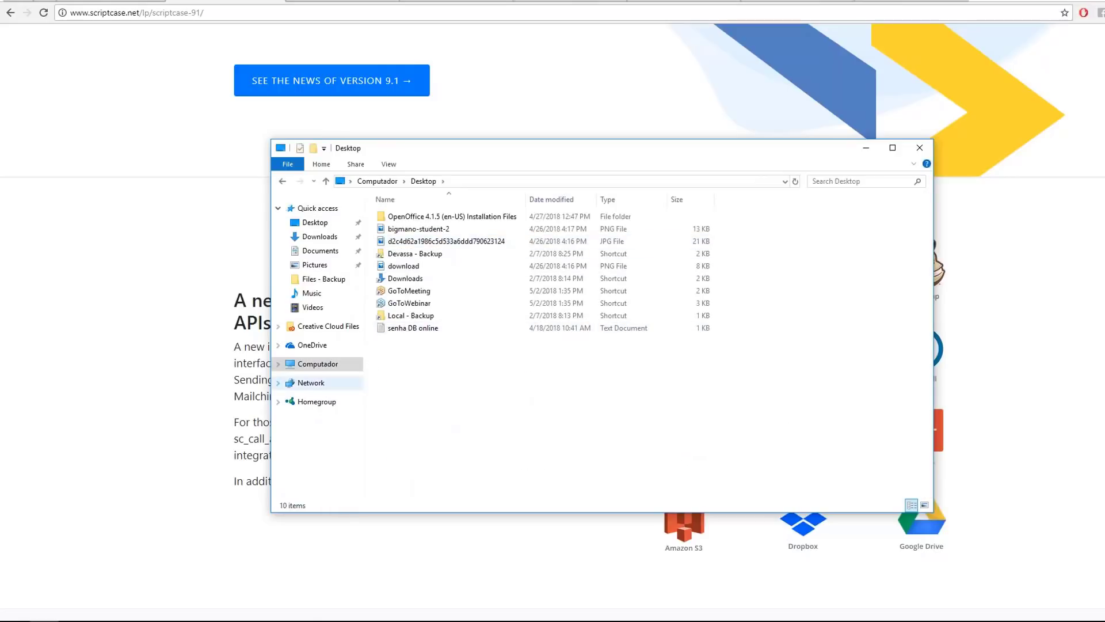
{"action": "left_click", "coordinate": [278, 382]}
{"action": "scroll", "coordinate": [283, 398], "scroll_direction": "down", "scroll_amount": 2}
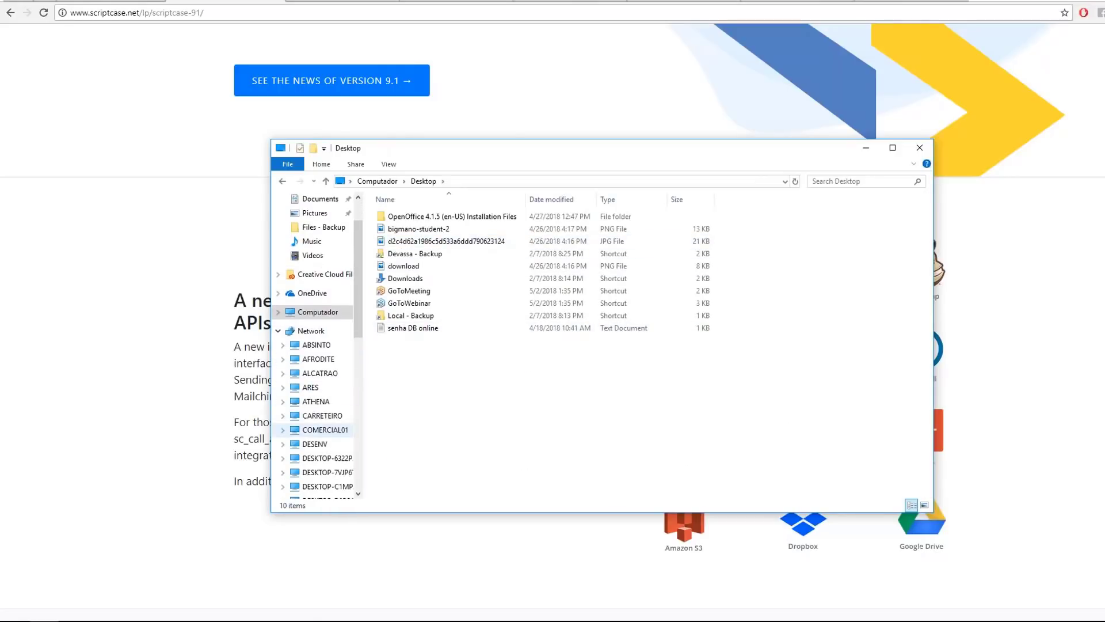
{"action": "scroll", "coordinate": [280, 351], "scroll_direction": "up", "scroll_amount": 2}
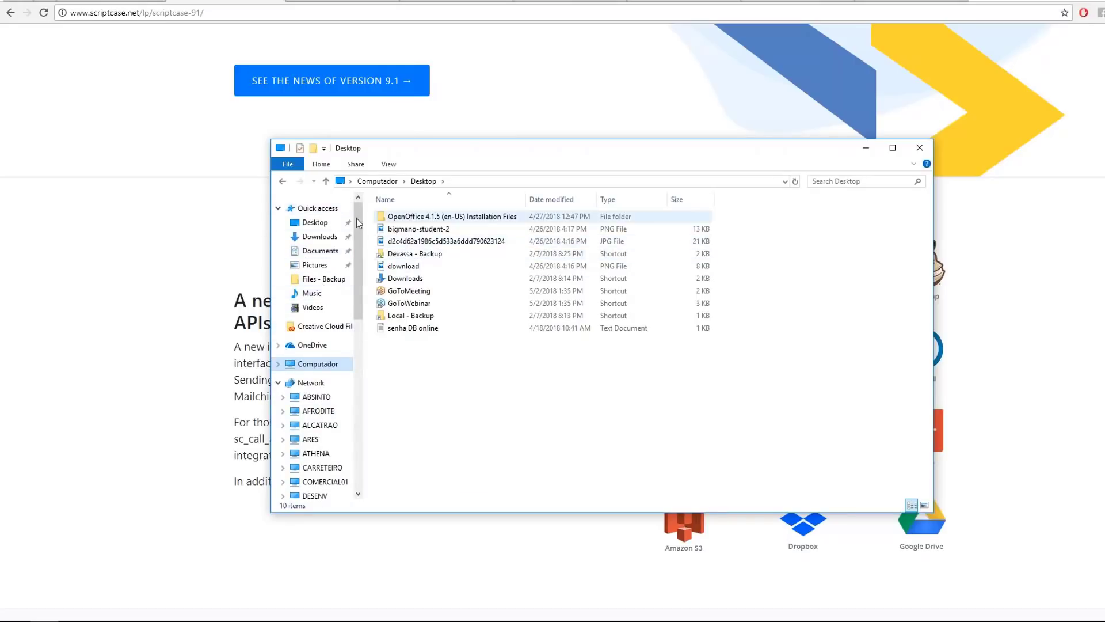
{"action": "left_click", "coordinate": [378, 182]}
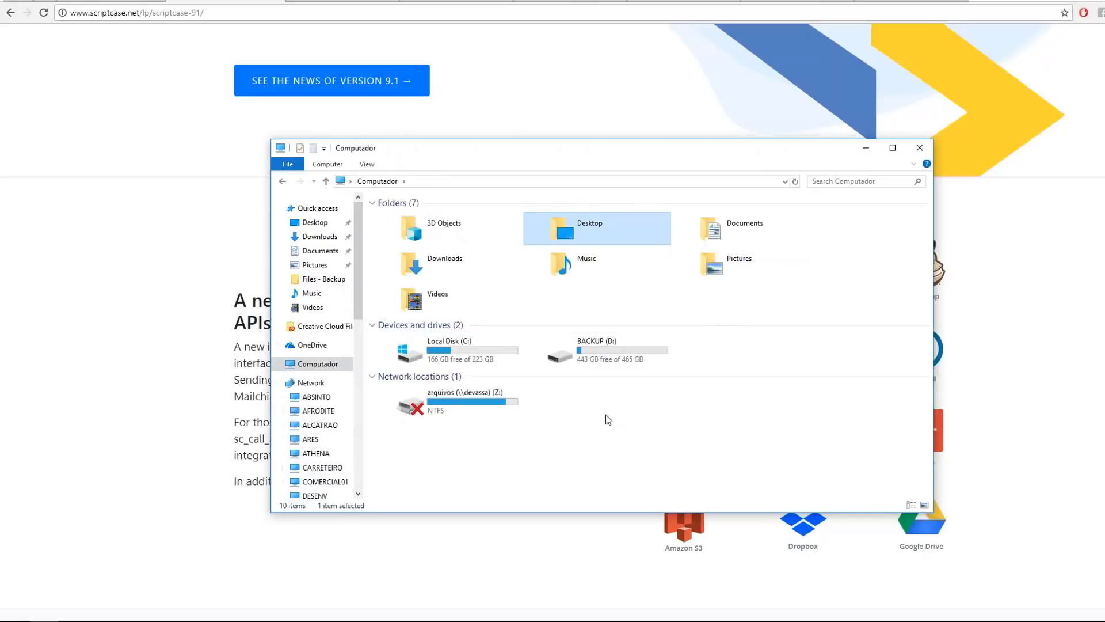
{"action": "left_click", "coordinate": [457, 345]}
{"action": "double_click", "coordinate": [455, 343]}
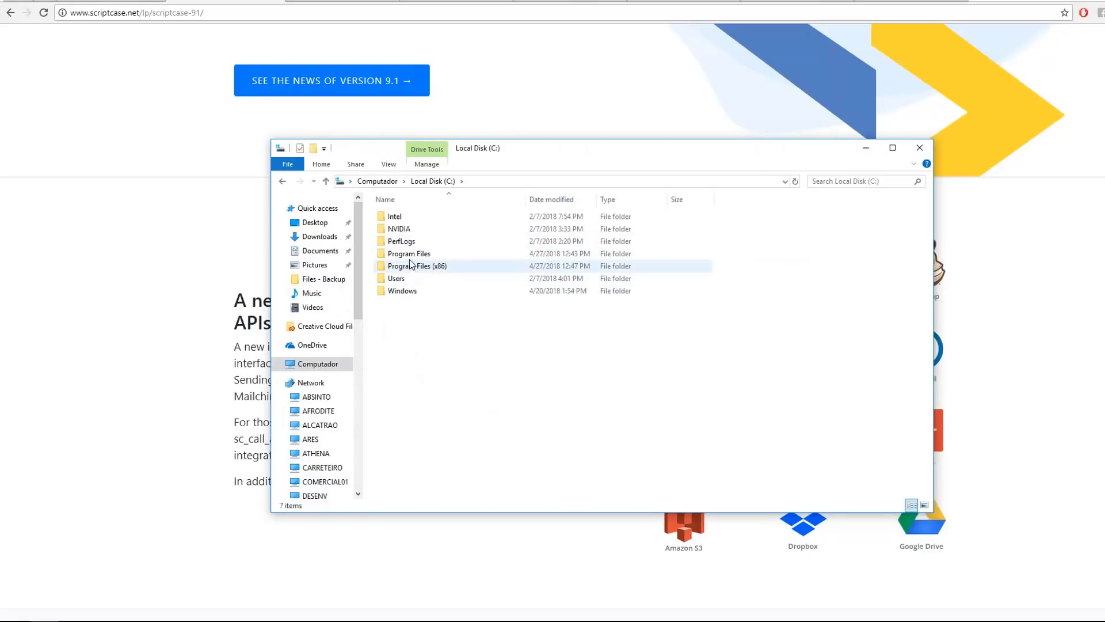
- Open the wwwroot folder inside Program Files\NetMake\v9
{"action": "double_click", "coordinate": [409, 257]}
{"action": "left_click", "coordinate": [446, 340]}
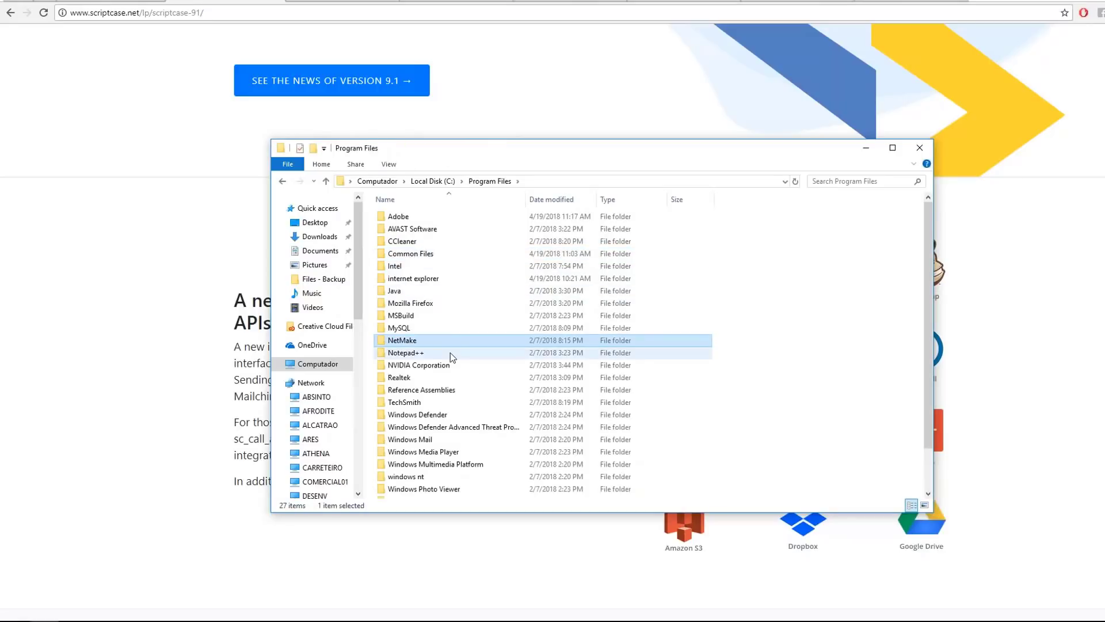
{"action": "double_click", "coordinate": [410, 340]}
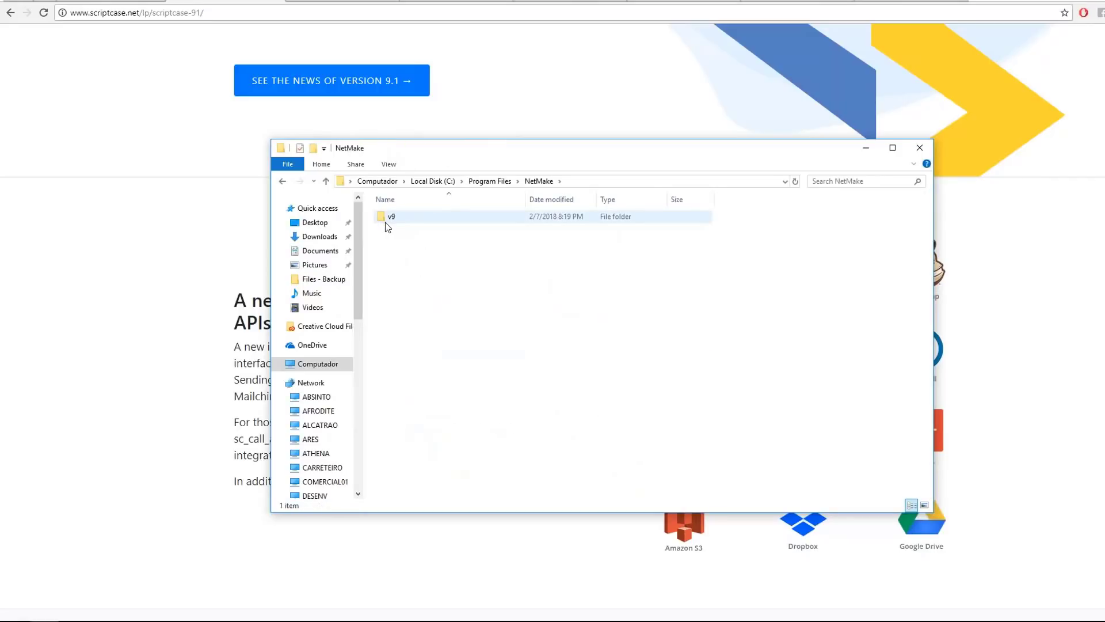
{"action": "double_click", "coordinate": [386, 222]}
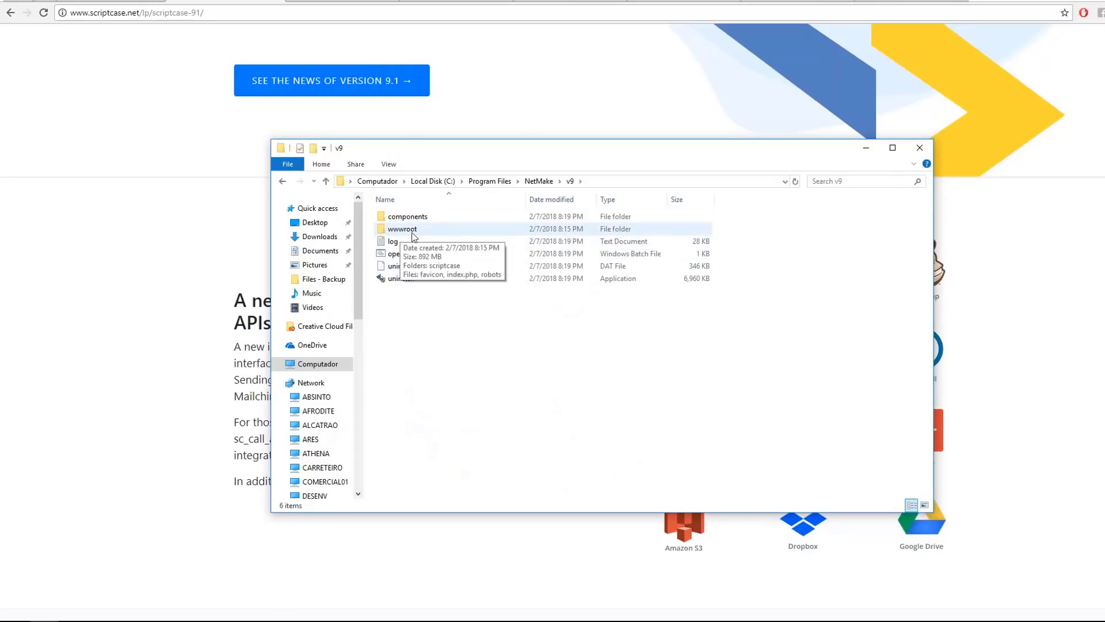
{"action": "double_click", "coordinate": [409, 232]}
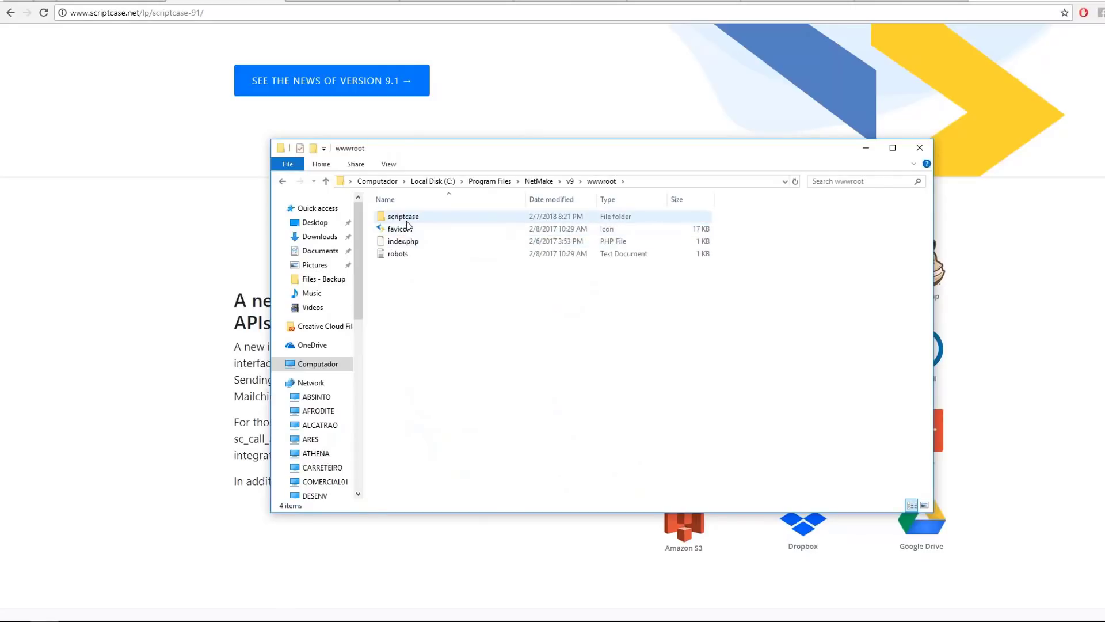
- Rename the scriptcase folder in wwwroot as scriptcase9 and select it
{"action": "left_click", "coordinate": [415, 220]}
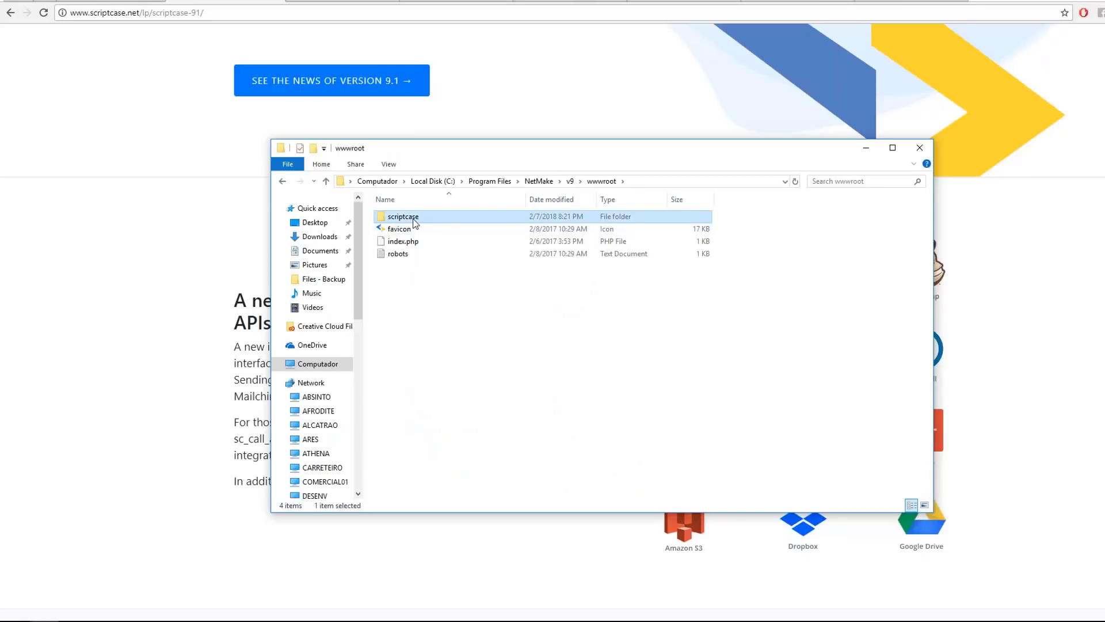
{"action": "right_click", "coordinate": [414, 221]}
{"action": "left_click", "coordinate": [458, 467]}
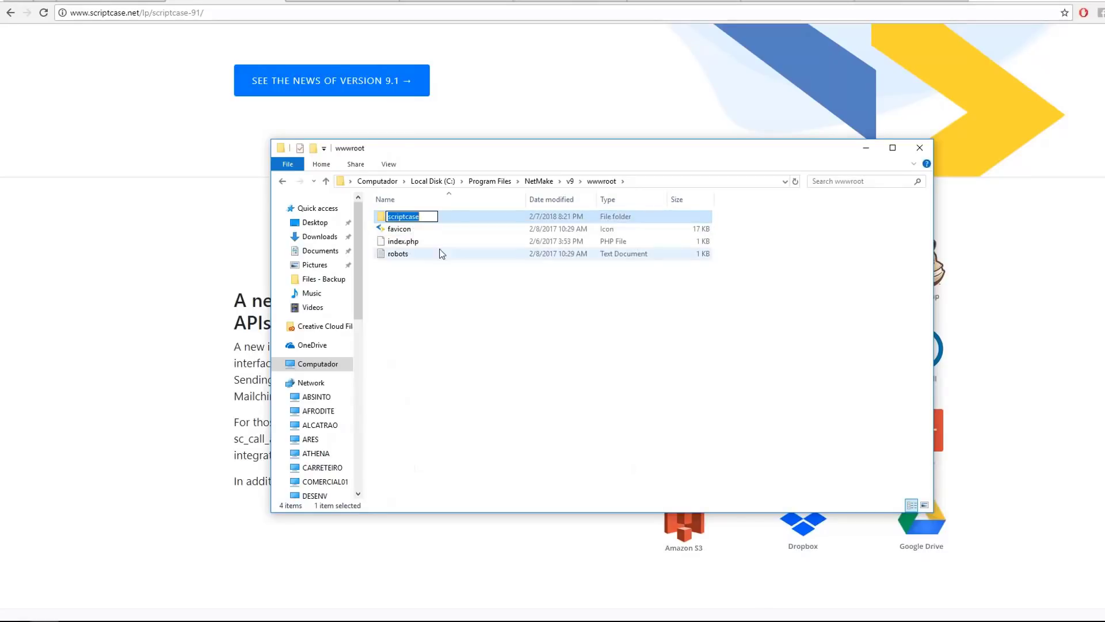
{"action": "left_click", "coordinate": [428, 217]}
{"action": "type", "text": "9"}
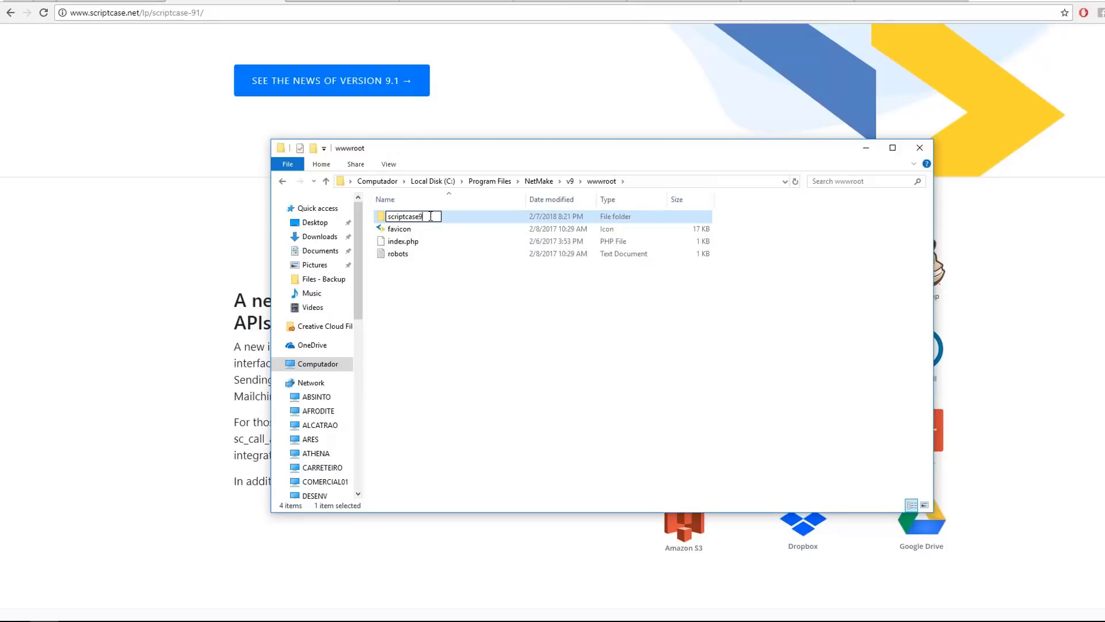
{"action": "left_click", "coordinate": [446, 294]}
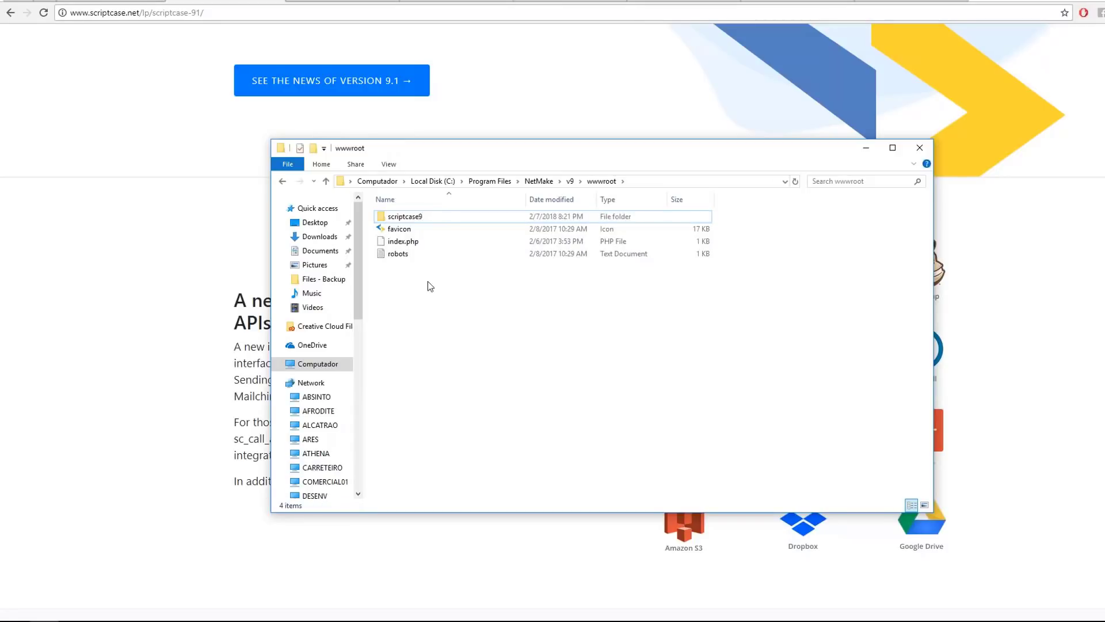
{"action": "left_click", "coordinate": [416, 218]}
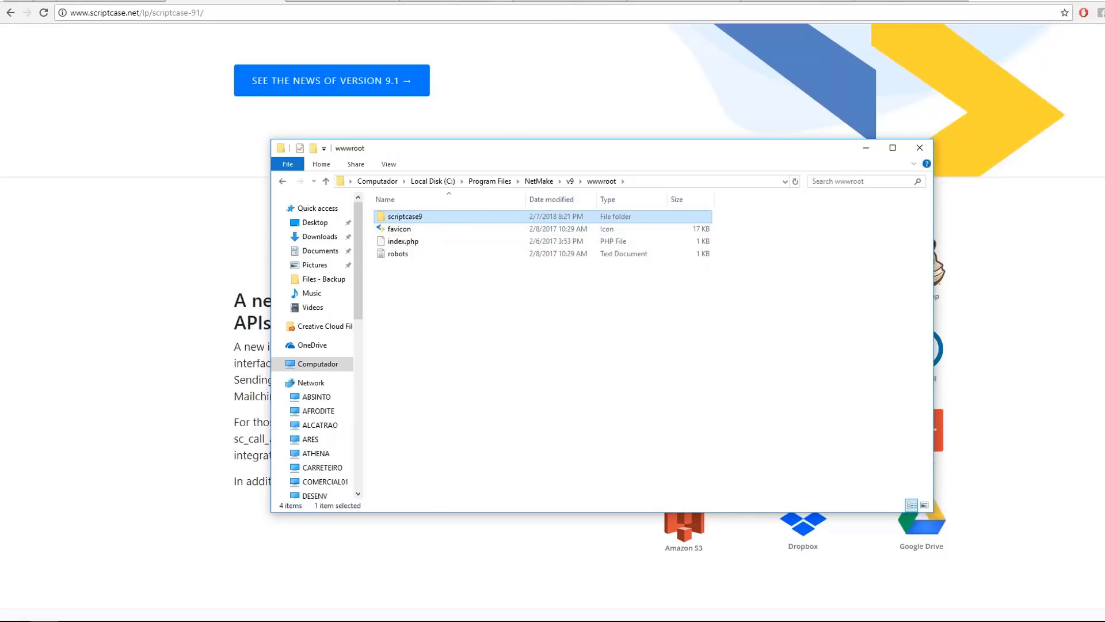
{"action": "left_click", "coordinate": [559, 5]}
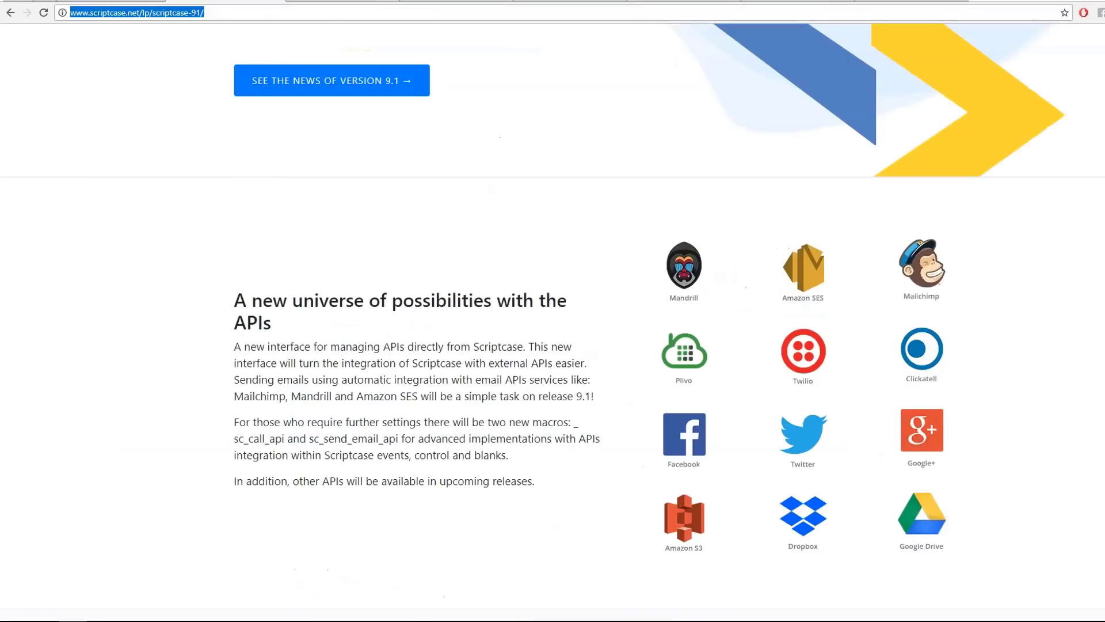
{"action": "left_click", "coordinate": [151, 12]}
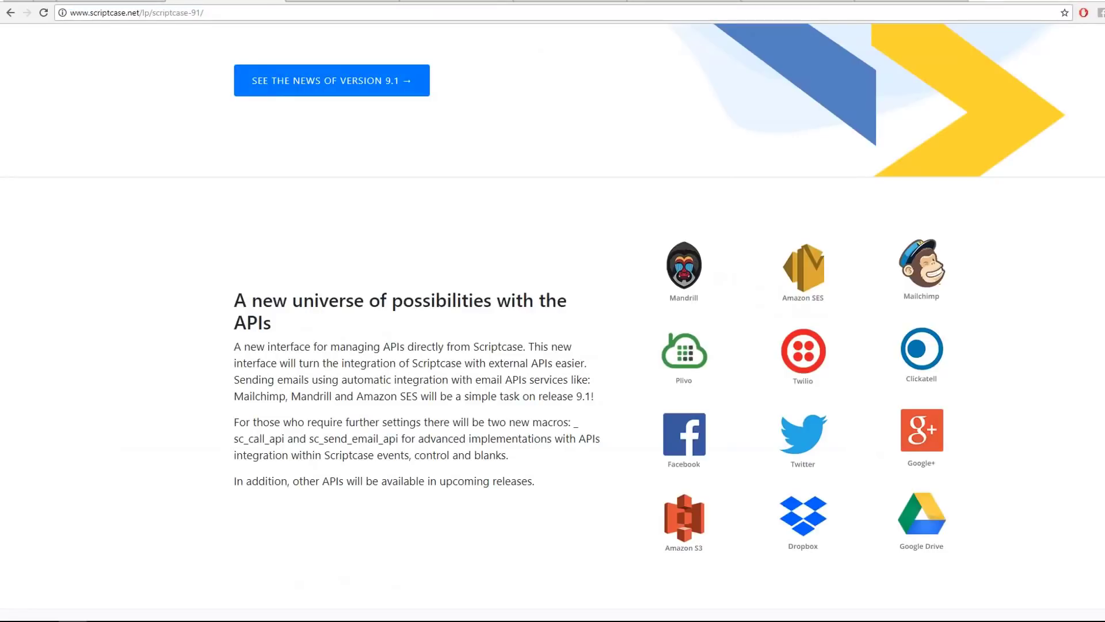
{"action": "left_click", "coordinate": [978, 6]}
{"action": "type", "text": "scriptcase.com.br"}
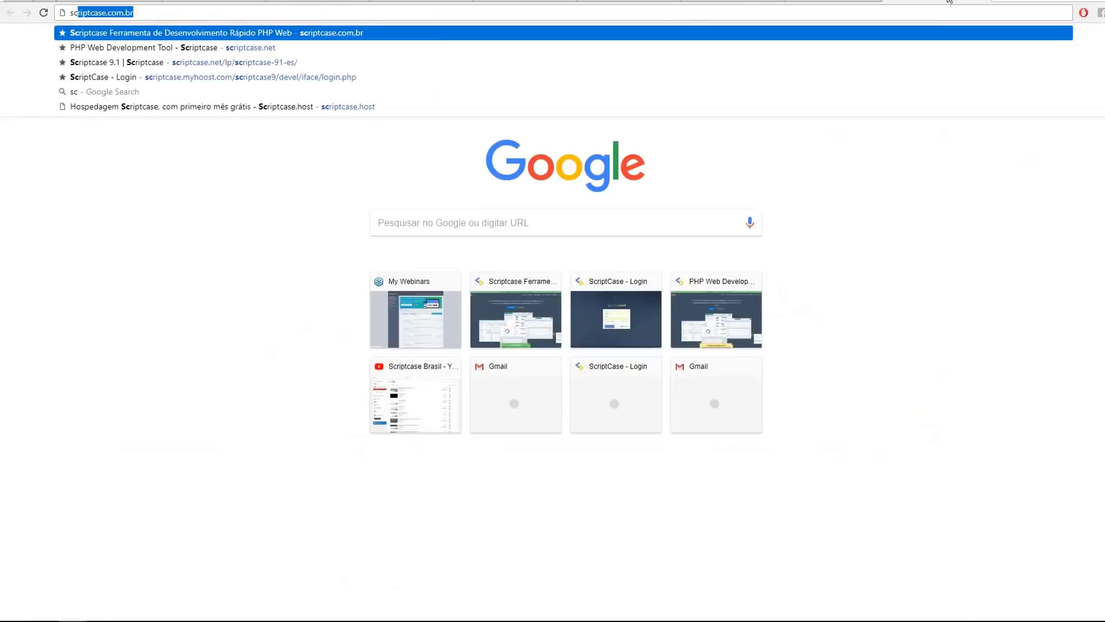
{"action": "key", "text": "Return"}
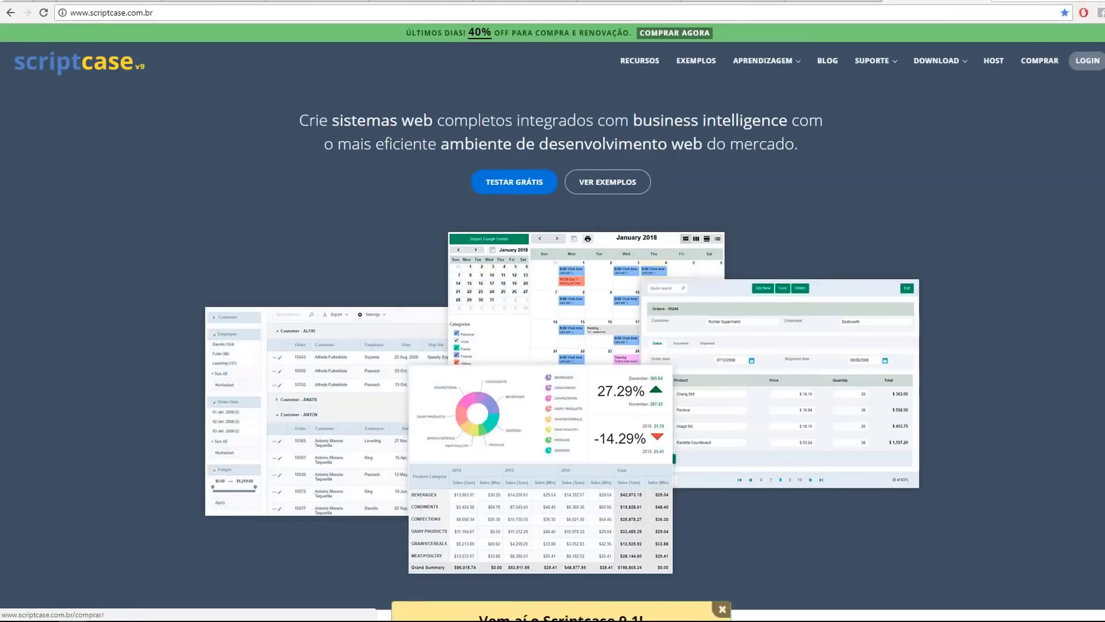
{"action": "left_click_drag", "start_coordinate": [124, 12], "coordinate": [210, 13]}
{"action": "type", "text": ".net"}
{"action": "key", "text": "Return"}
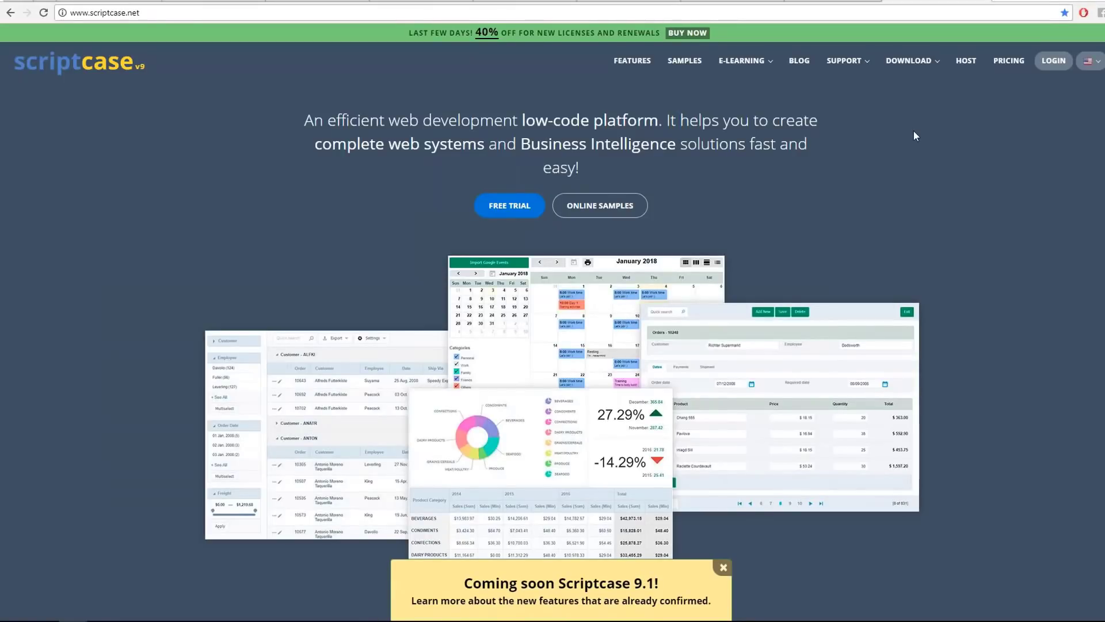
- Open the ScriptCase download page and view the ZIP and TGZ packages under Compressed - Manual Installation
{"action": "mouse_move", "coordinate": [912, 61]}
{"action": "left_click", "coordinate": [914, 85]}
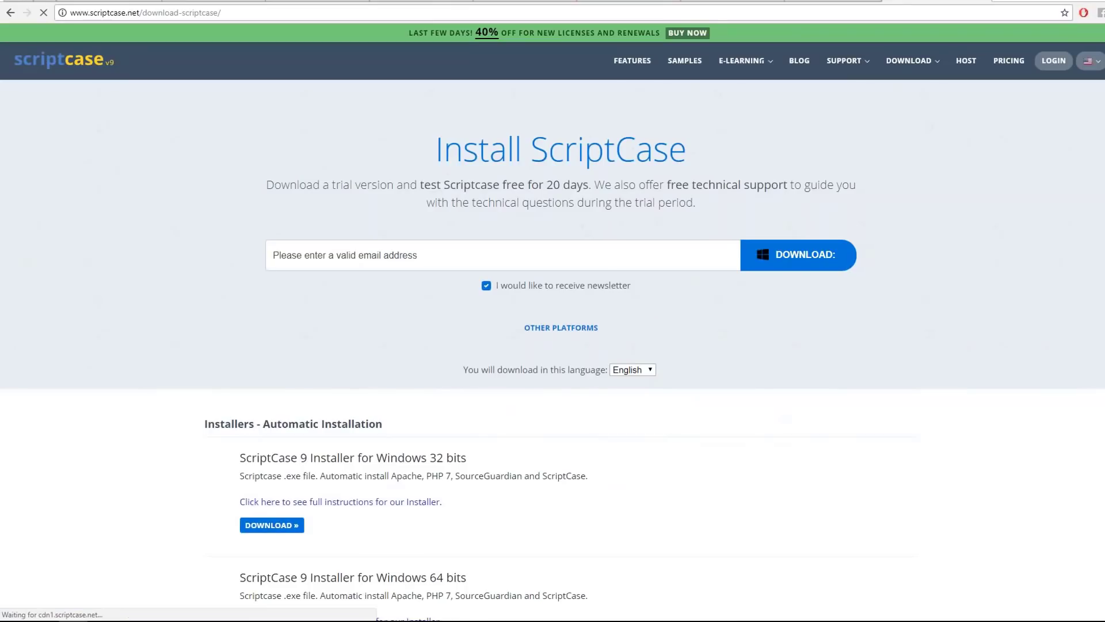
{"action": "scroll", "coordinate": [353, 424], "scroll_direction": "down", "scroll_amount": 14}
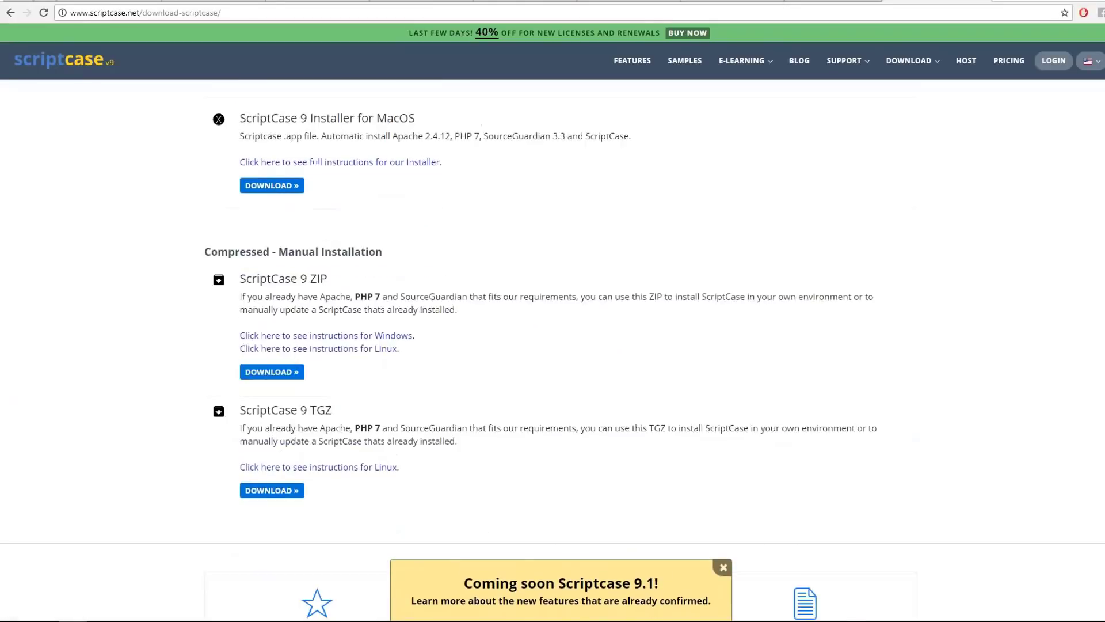
{"action": "scroll", "coordinate": [323, 287], "scroll_direction": "down", "scroll_amount": 2}
{"action": "scroll", "coordinate": [322, 288], "scroll_direction": "up", "scroll_amount": 1}
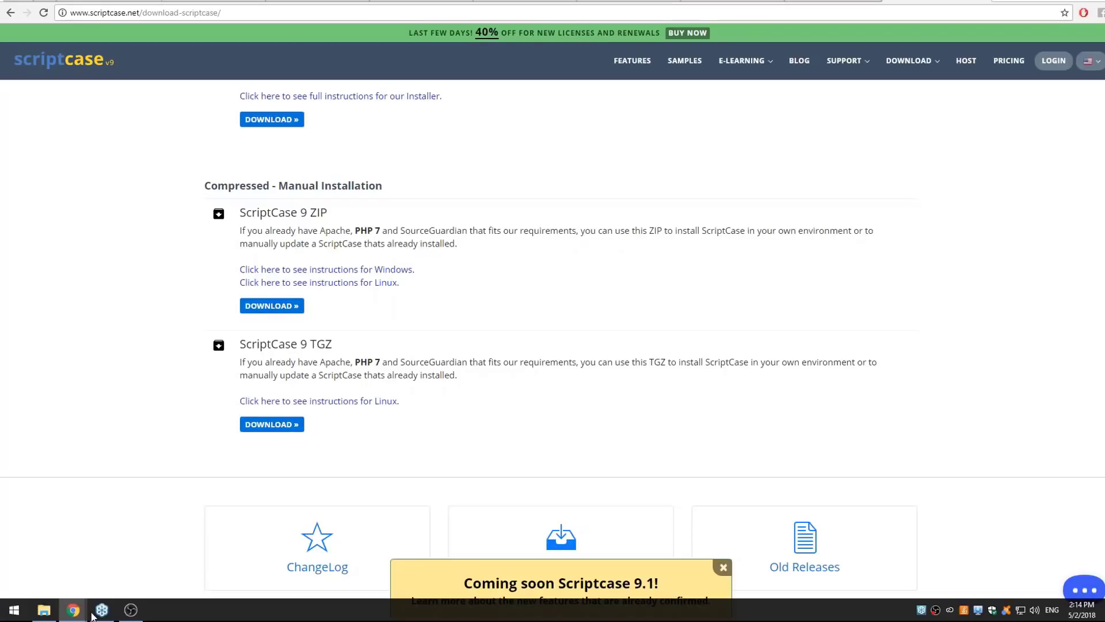
- Switch to File Explorer, create a folder named scriptcase91 in wwwroot and select it
{"action": "left_click", "coordinate": [46, 606]}
{"action": "left_click", "coordinate": [445, 292]}
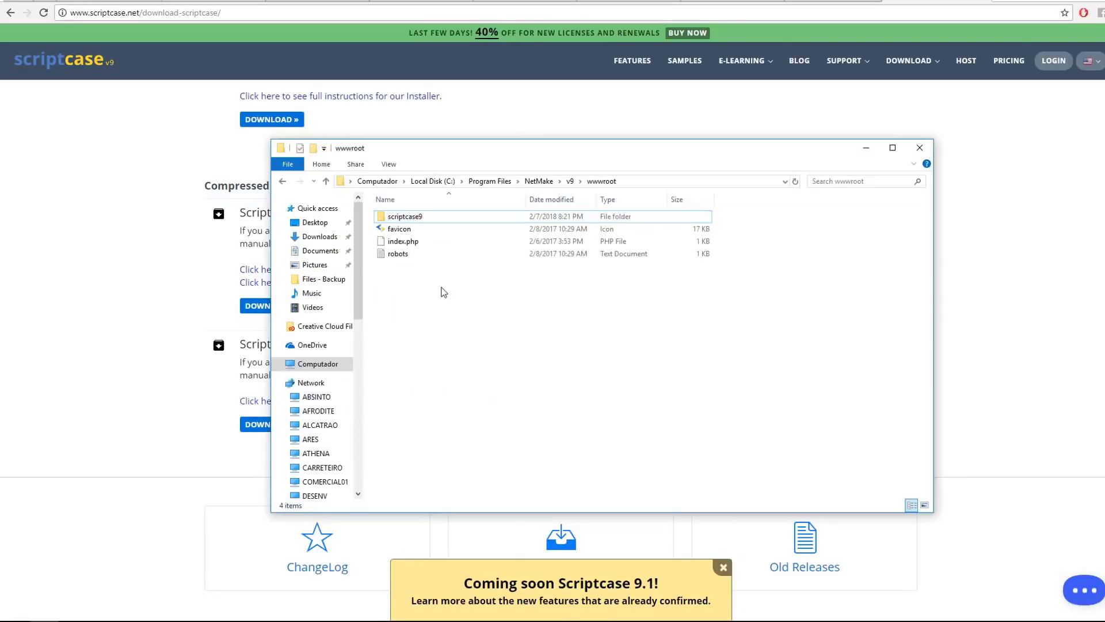
{"action": "right_click", "coordinate": [454, 279]}
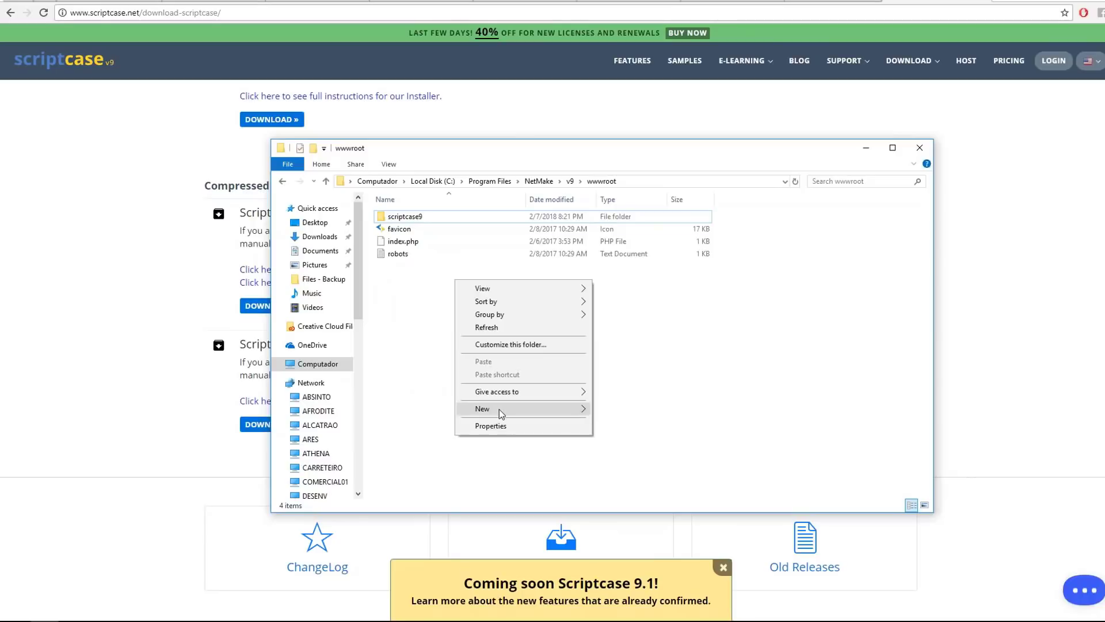
{"action": "mouse_move", "coordinate": [578, 412]}
{"action": "left_click", "coordinate": [617, 410]}
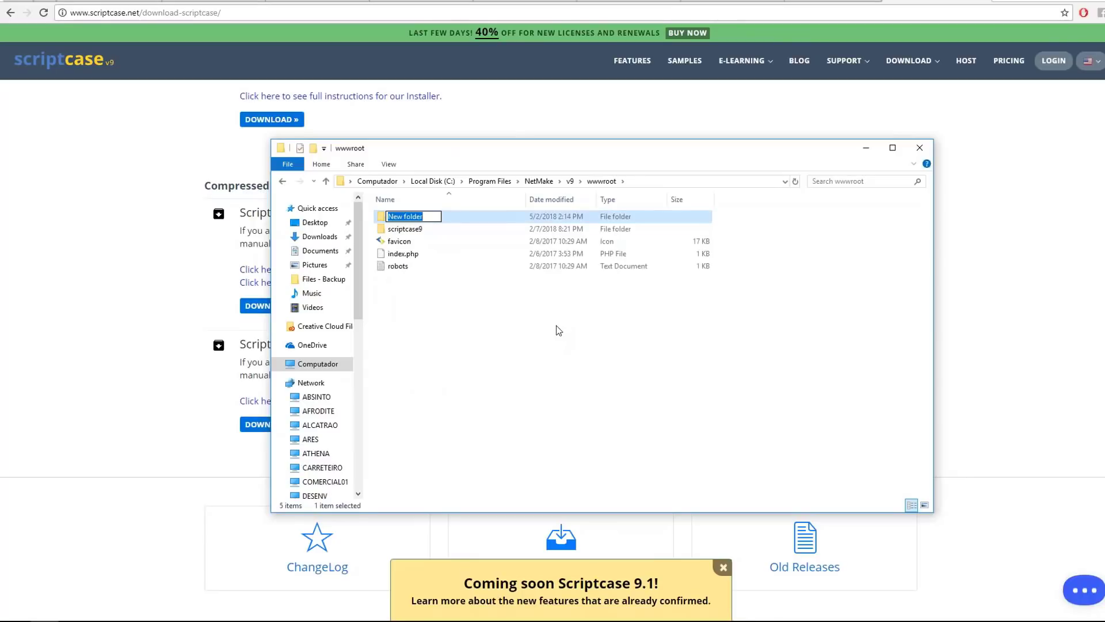
{"action": "type", "text": "w"}
{"action": "key", "text": "BackSpace"}
{"action": "type", "text": "scriptcase91"}
{"action": "key", "text": "Return"}
{"action": "left_click", "coordinate": [428, 216]}
{"action": "left_click", "coordinate": [435, 231]}
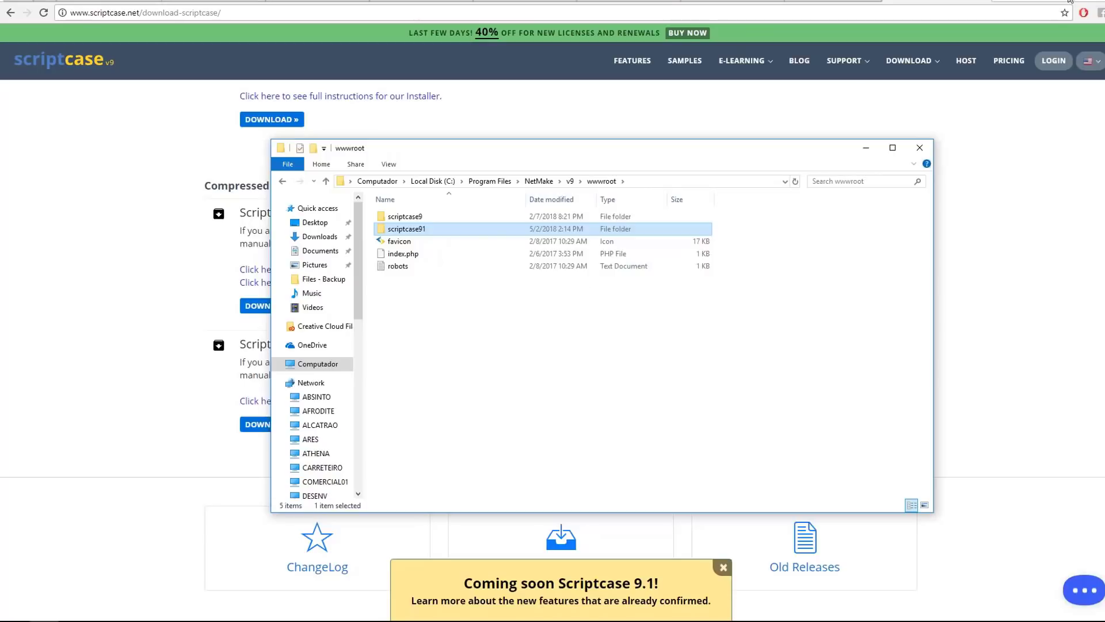
- Enter the address localhost:8090/scripcase91 in a new Chrome tab without loading it, clear it and close the tab
{"action": "left_click", "coordinate": [1008, 1]}
{"action": "key", "text": "ctrl+t"}
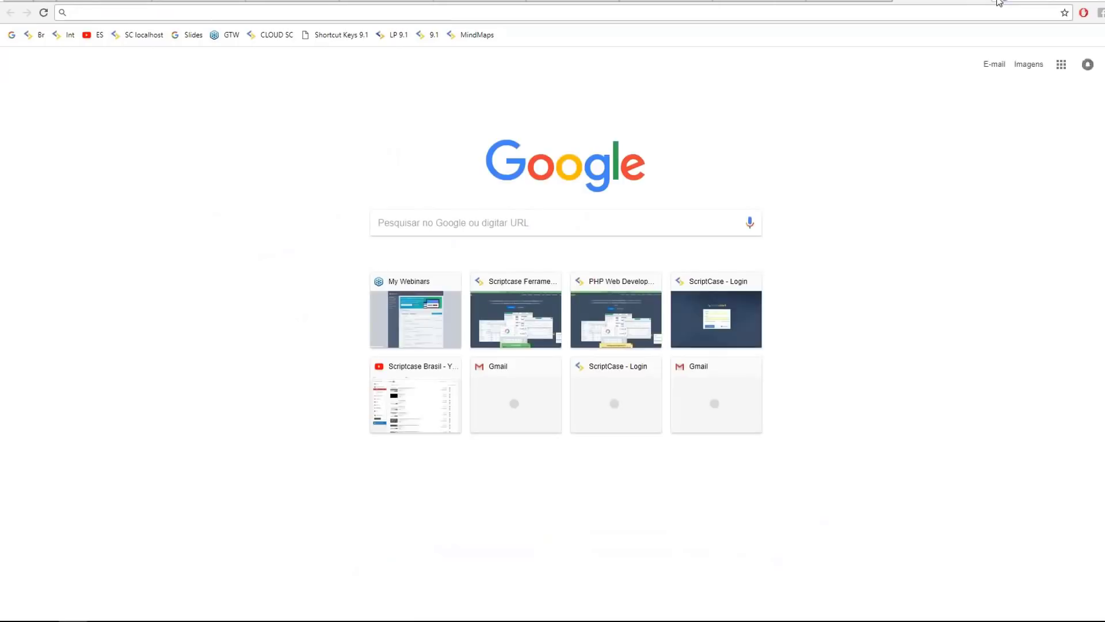
{"action": "type", "text": "localhost"}
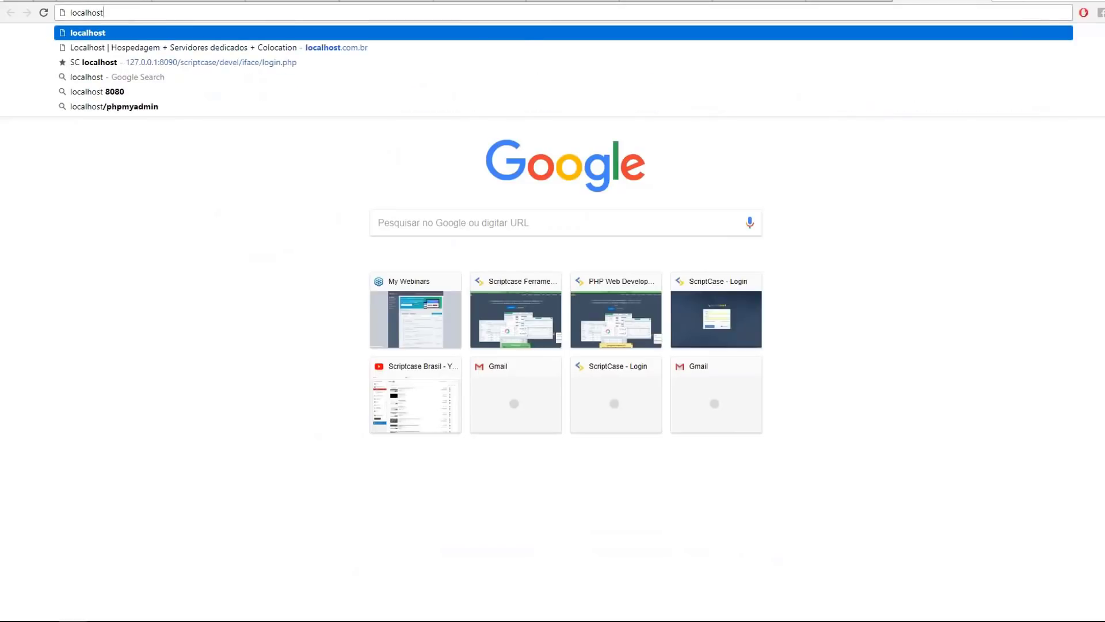
{"action": "type", "text": "/8091"}
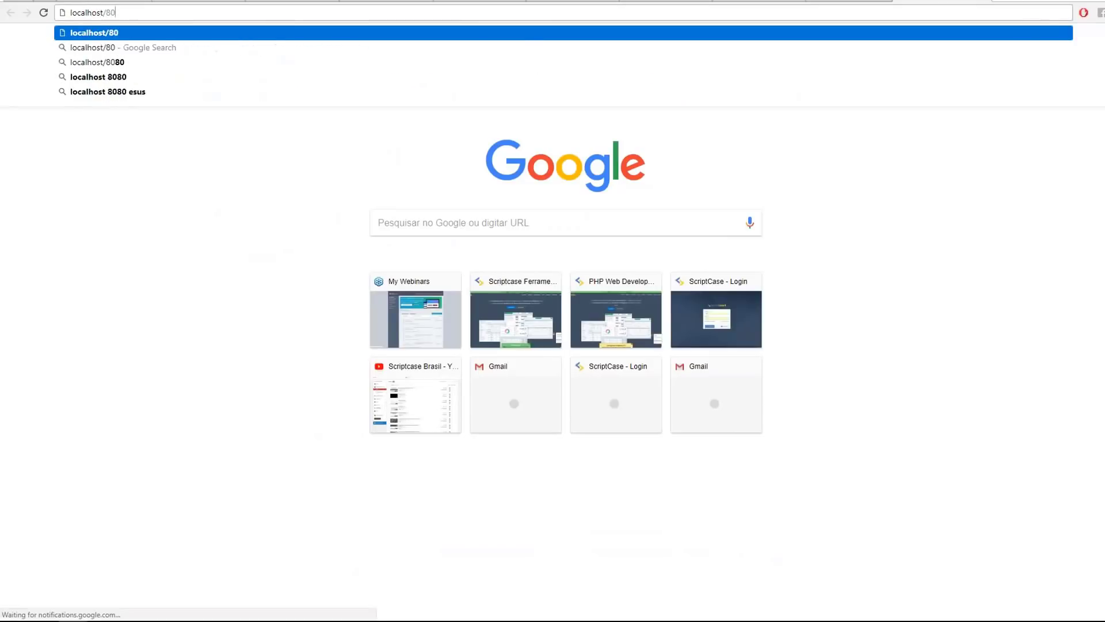
{"action": "key", "text": "BackSpace"}
{"action": "key", "text": "BackSpace"}
{"action": "key", "text": "BackSpace"}
{"action": "key", "text": "BackSpace"}
{"action": "key", "text": "BackSpace"}
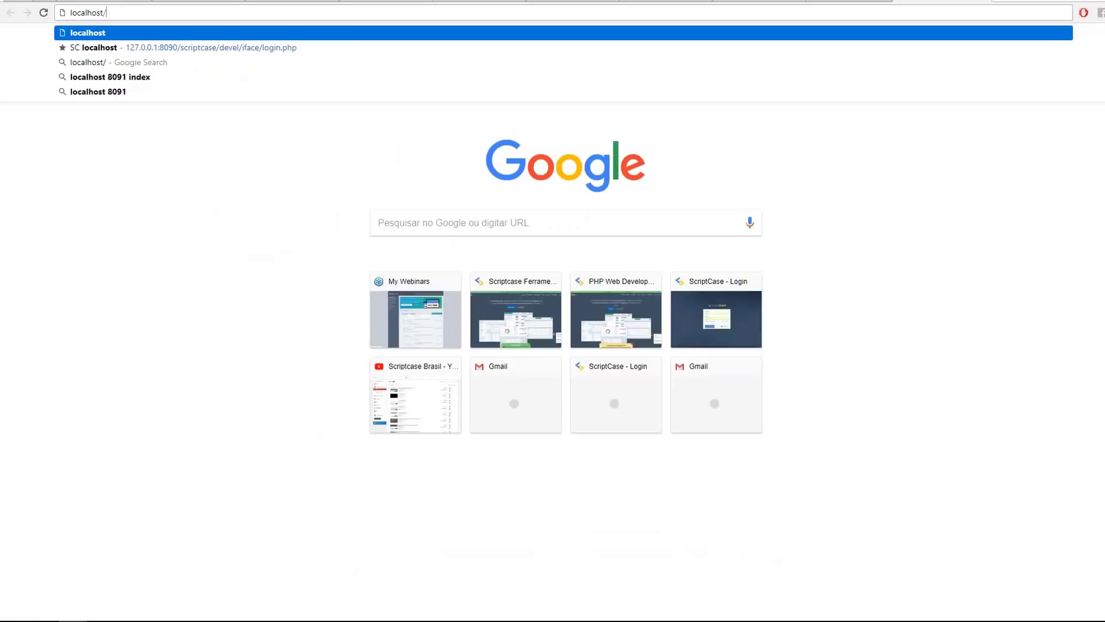
{"action": "type", "text": ":8090"}
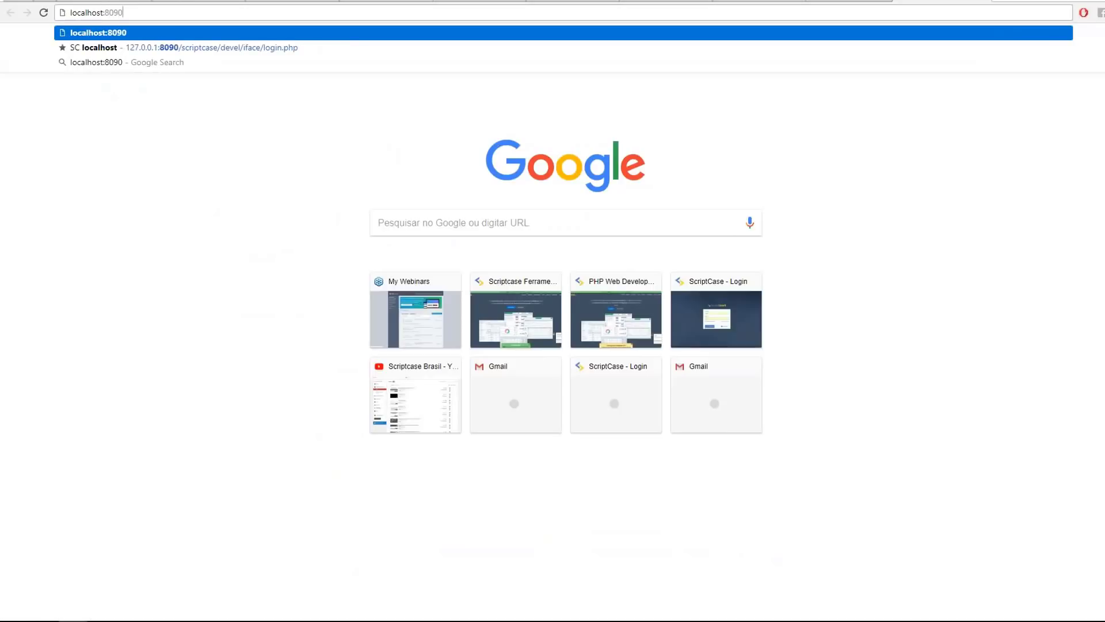
{"action": "type", "text": "/scripcas"}
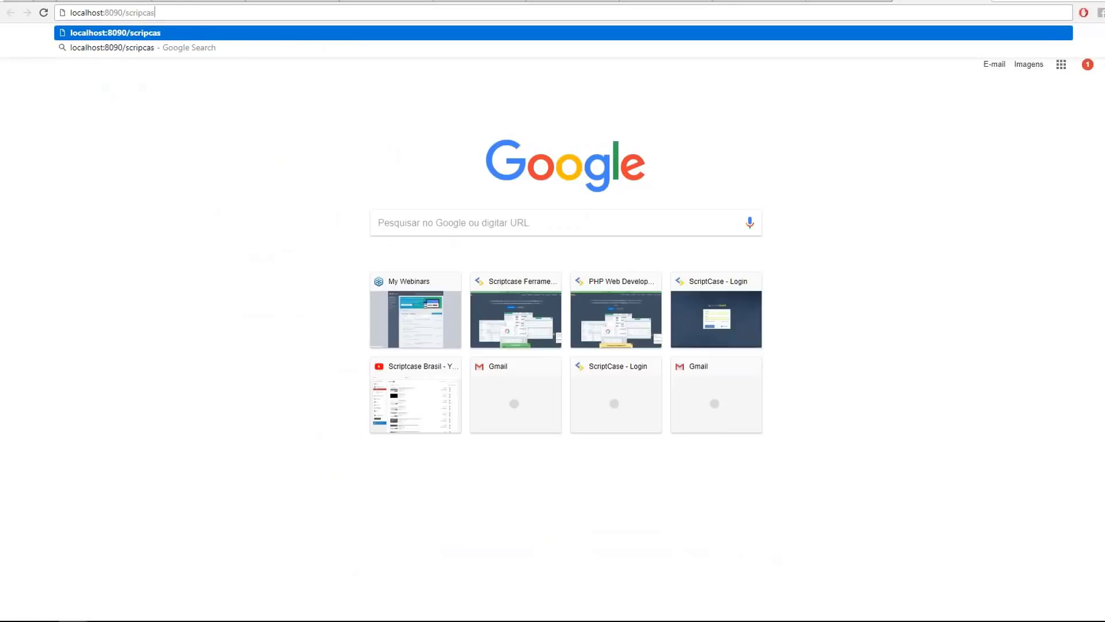
{"action": "type", "text": "e91"}
{"action": "left_click_drag", "start_coordinate": [175, 18], "coordinate": [16, 40]}
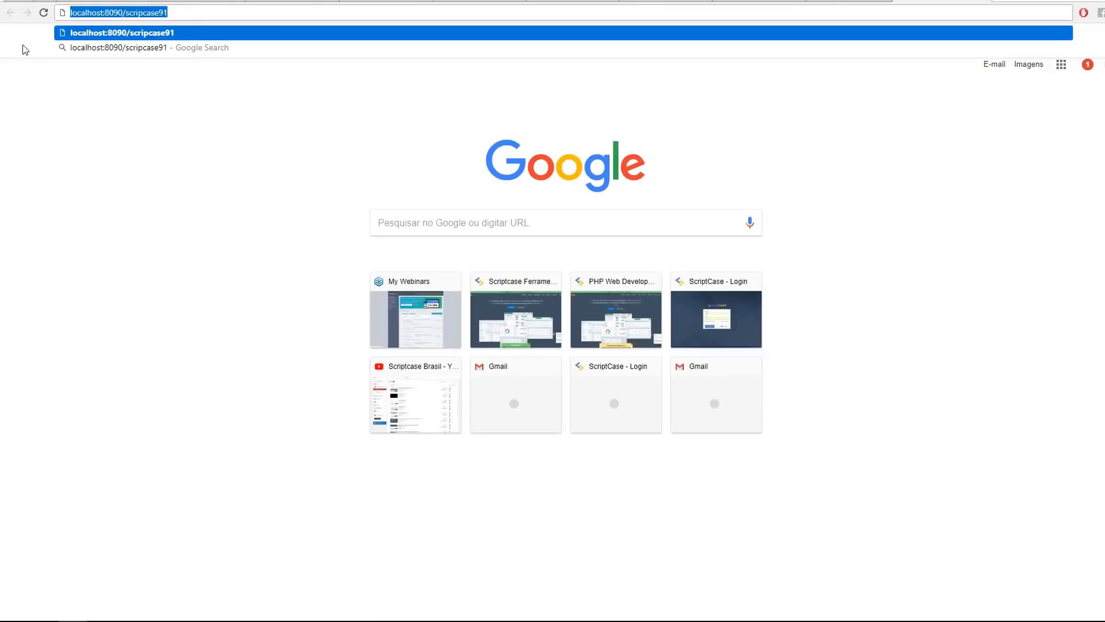
{"action": "key", "text": "BackSpace"}
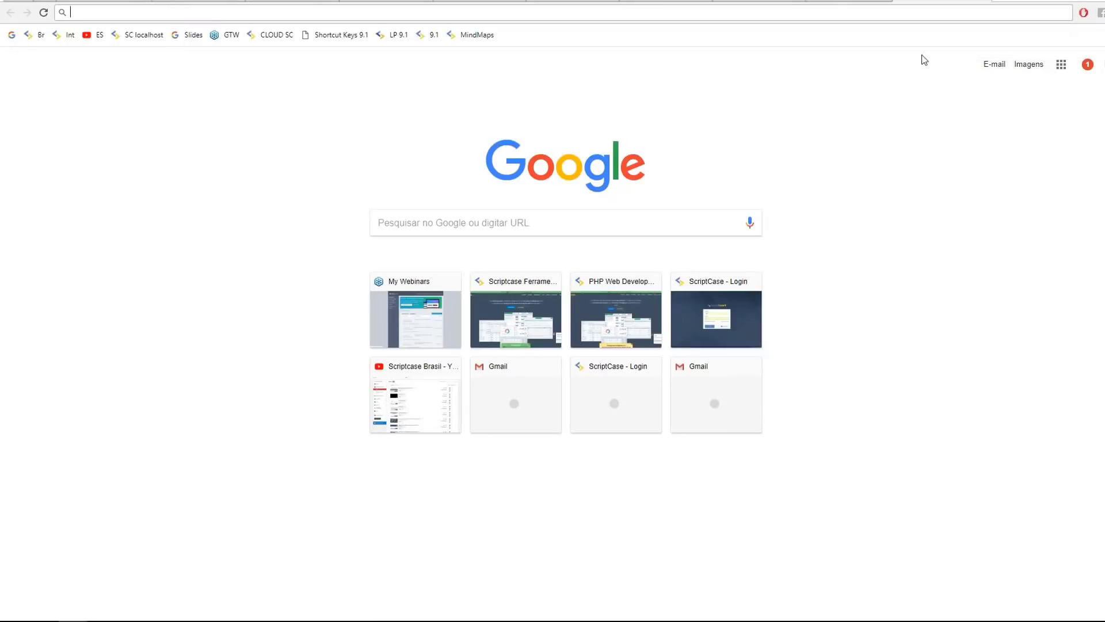
{"action": "left_click", "coordinate": [983, 3]}
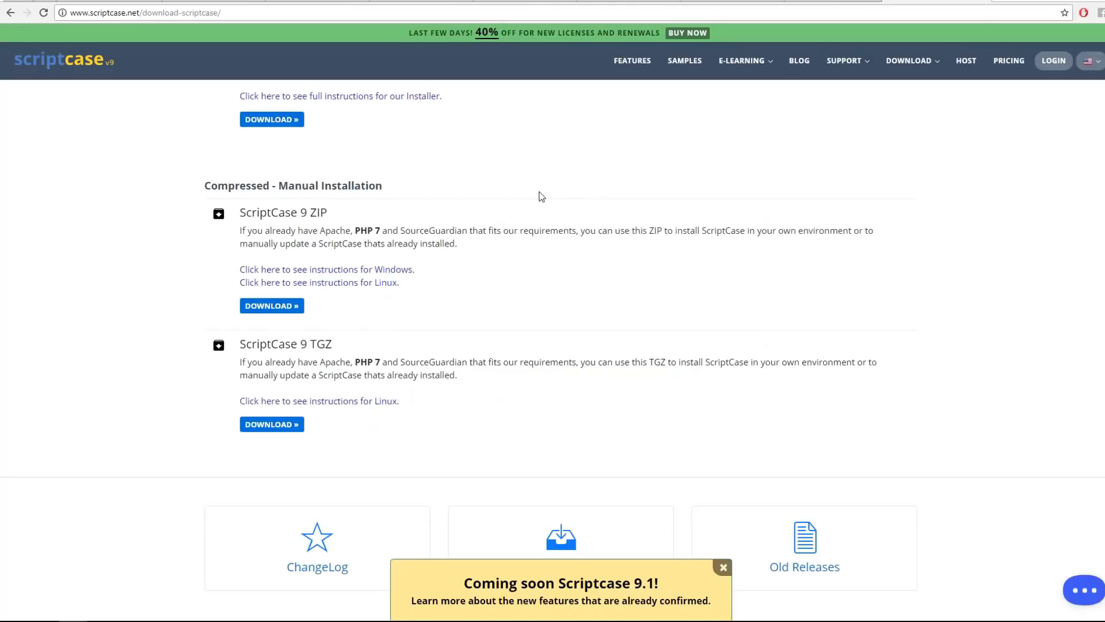
- Switch to the ScriptCase 9.1 browser tab and open the Backup routine in the system settings
{"action": "left_click", "coordinate": [403, 2]}
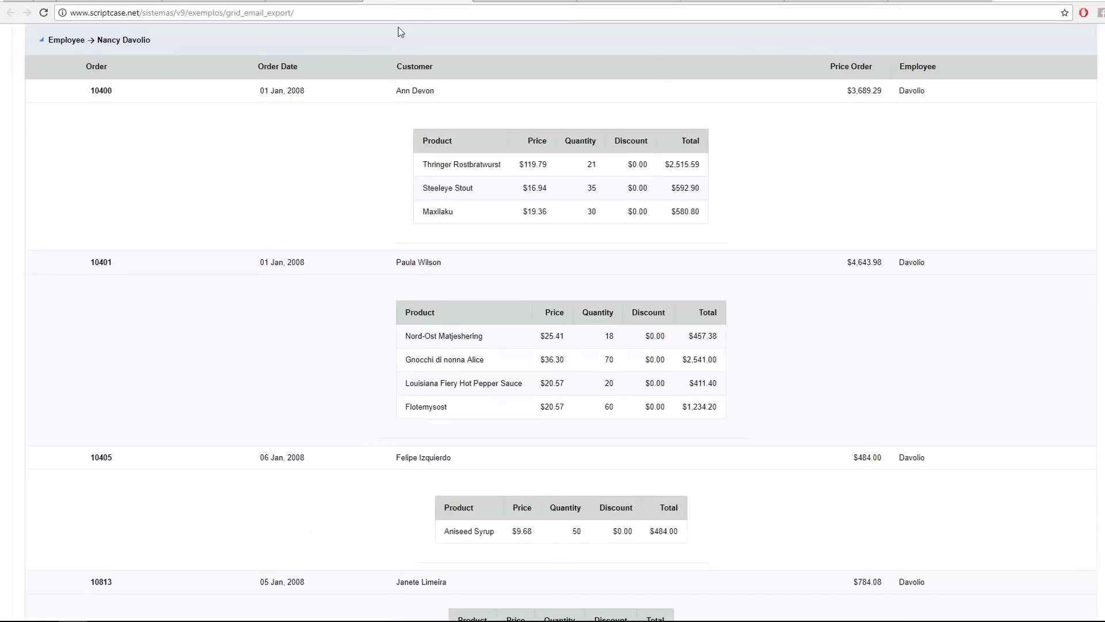
{"action": "left_click", "coordinate": [210, 1]}
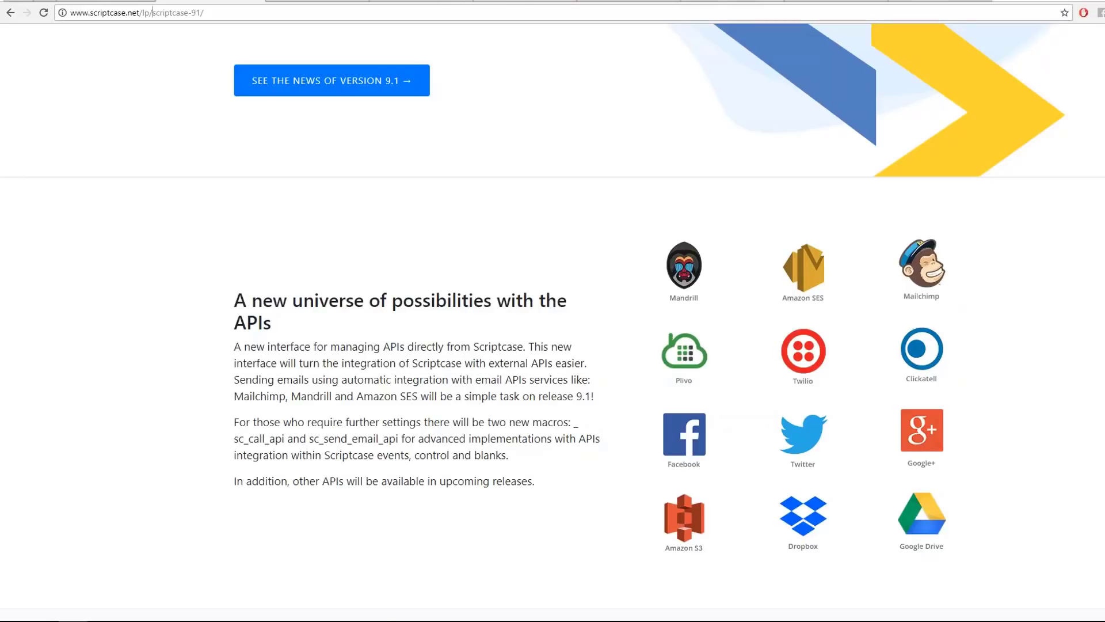
{"action": "key", "text": "ctrl+Tab"}
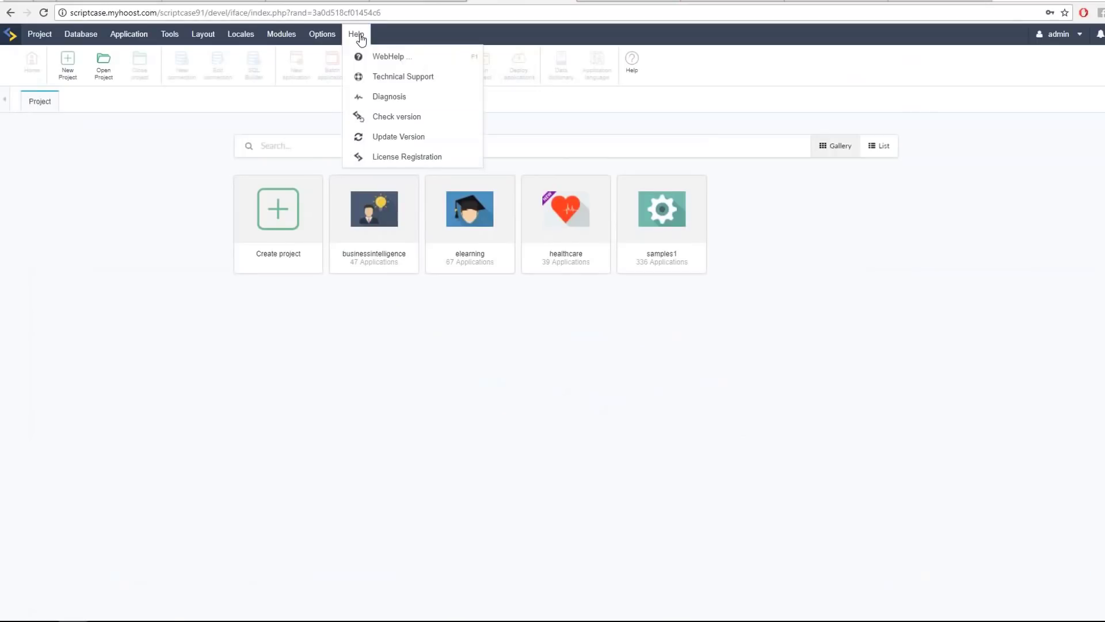
{"action": "mouse_move", "coordinate": [323, 35]}
{"action": "left_click", "coordinate": [346, 58]}
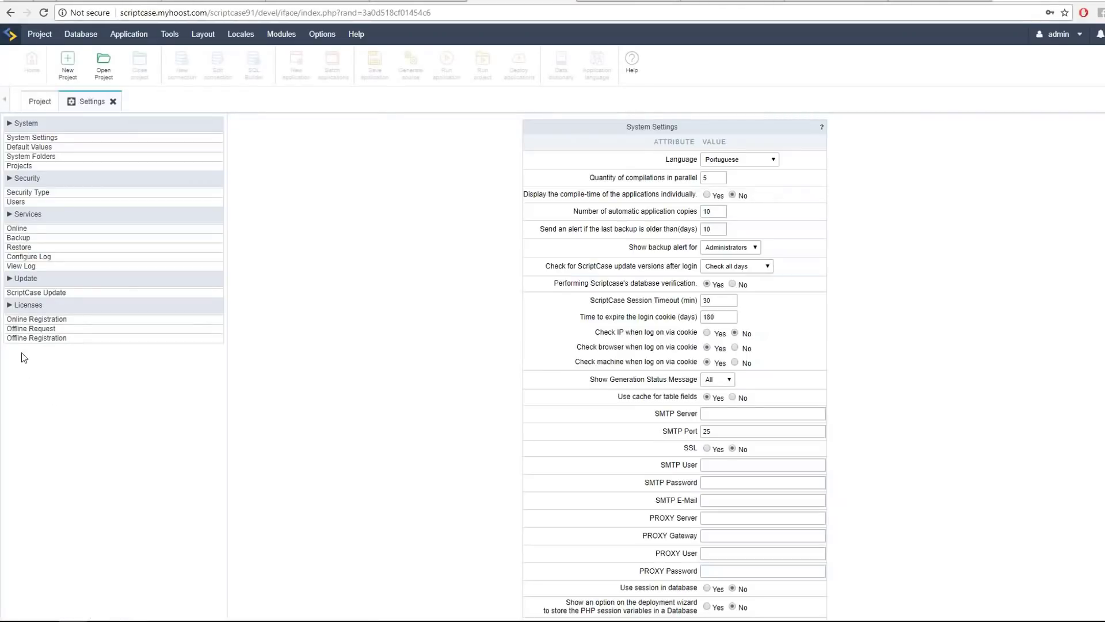
{"action": "left_click", "coordinate": [19, 238]}
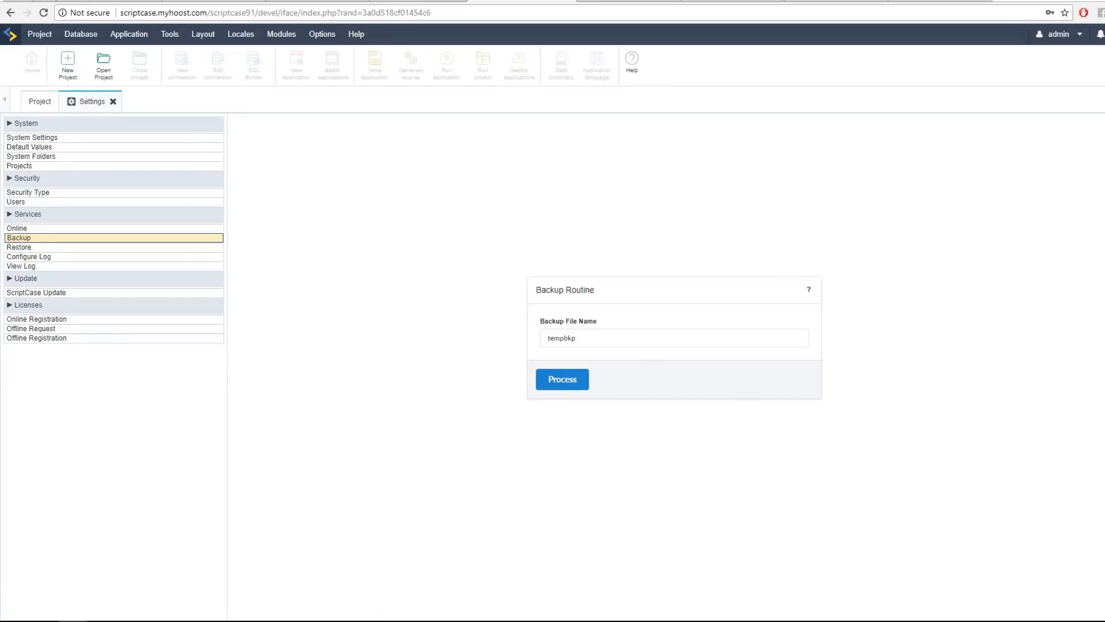
- Switch to File Explorer, select the scriptcase9 folder in wwwroot and close the window
{"action": "mouse_move", "coordinate": [167, 609]}
{"action": "left_click", "coordinate": [51, 614]}
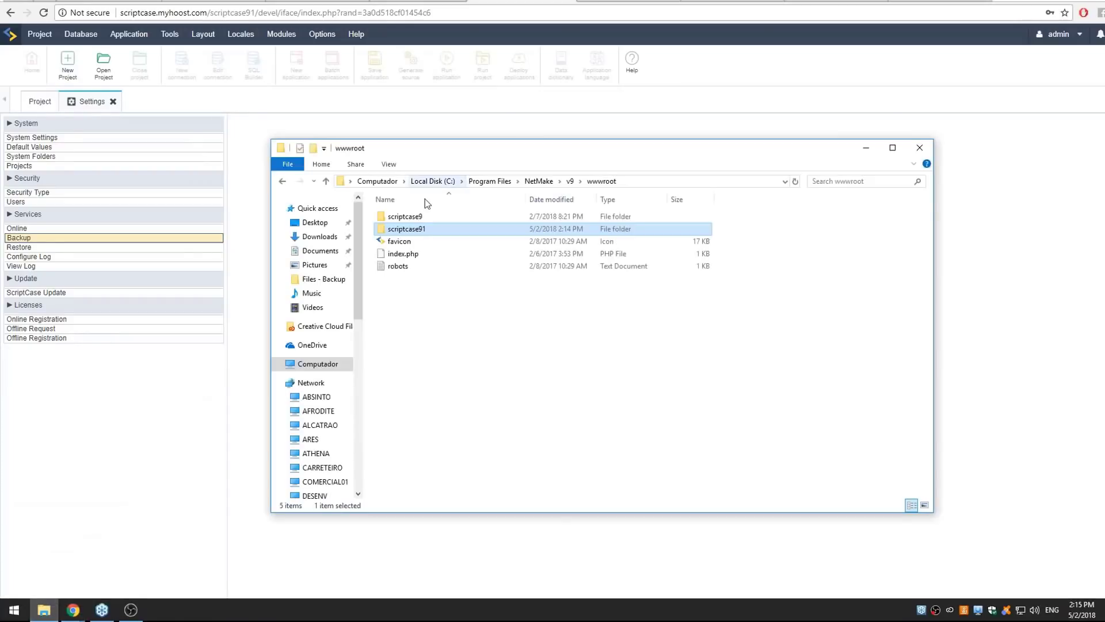
{"action": "left_click", "coordinate": [427, 217]}
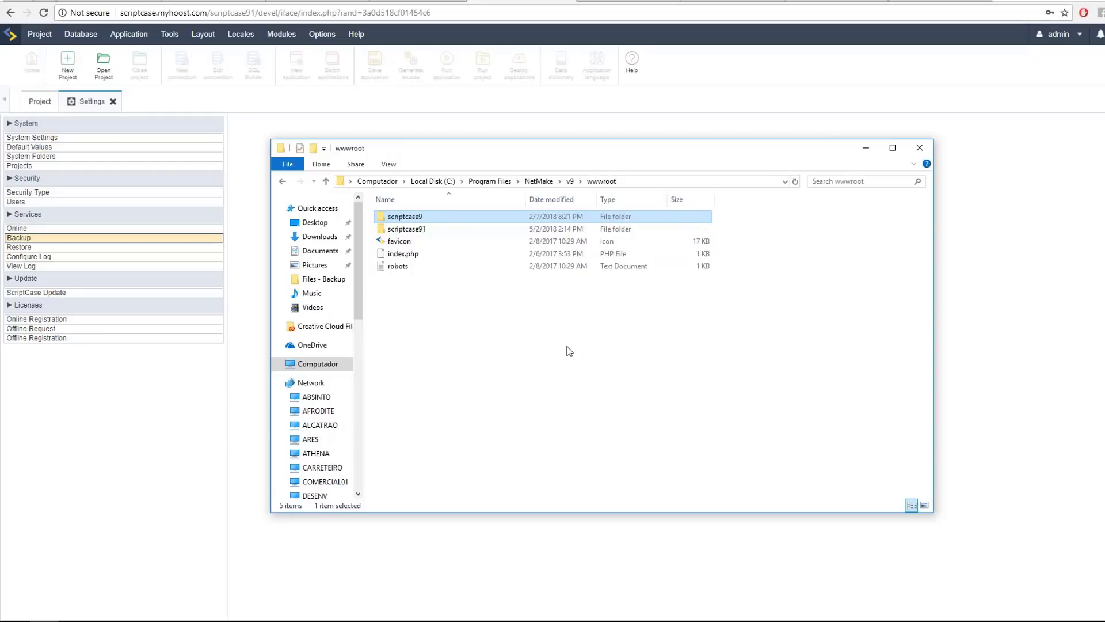
{"action": "left_click", "coordinate": [919, 147]}
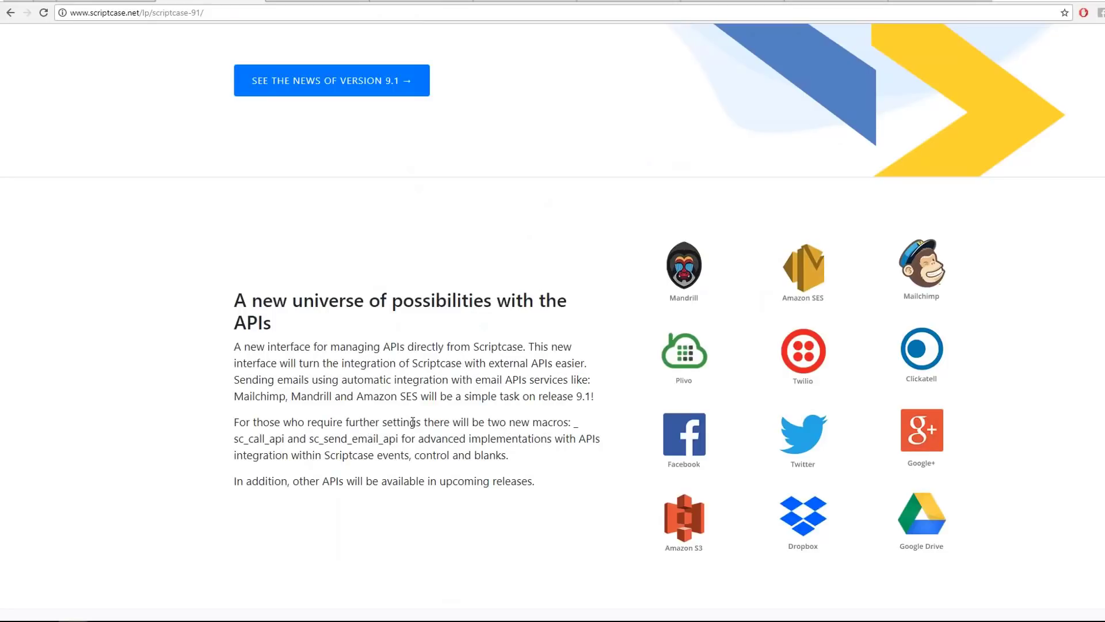
- Return to the ScriptCase environment, open the samples1 project and open its API management tool
{"action": "key", "text": "ctrl+Tab"}
{"action": "key", "text": "ctrl+shift+Tab"}
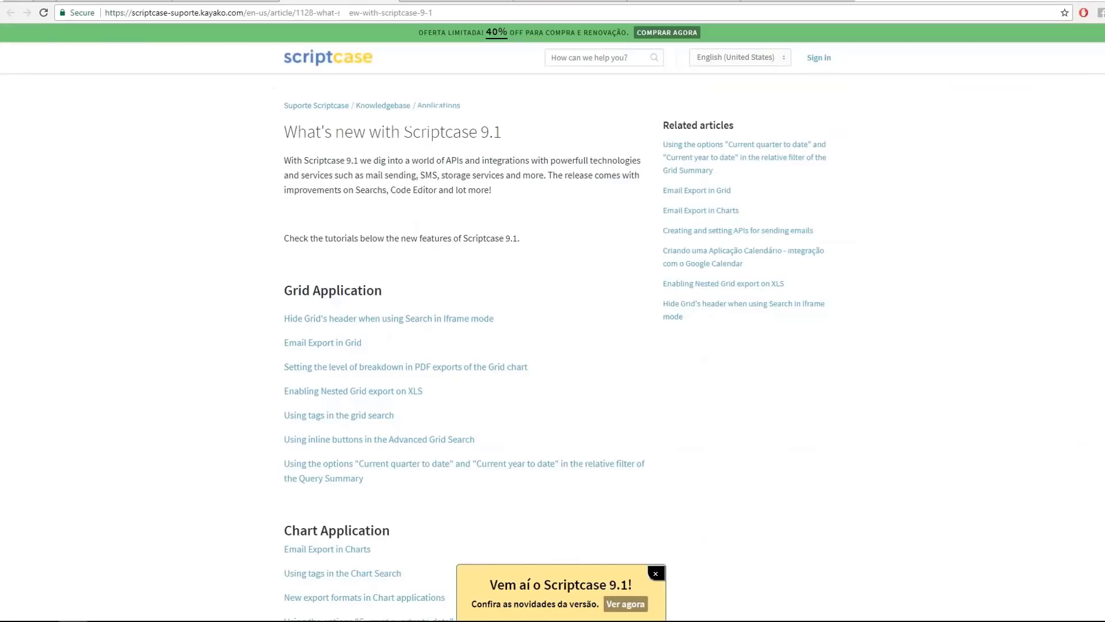
{"action": "key", "text": "ctrl+shift+Tab"}
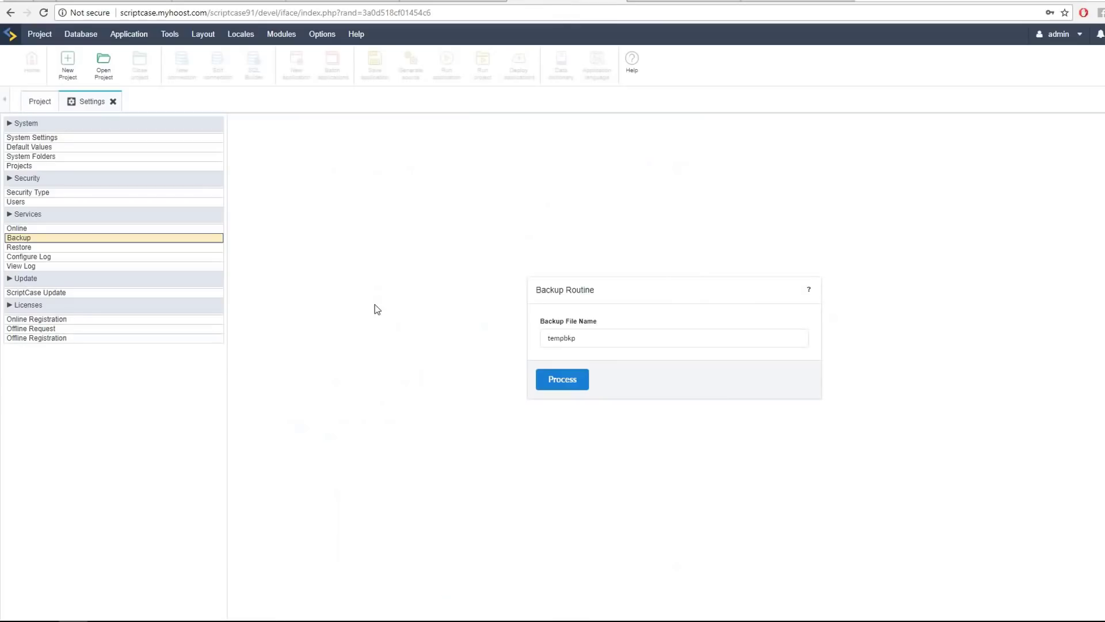
{"action": "left_click", "coordinate": [130, 34]}
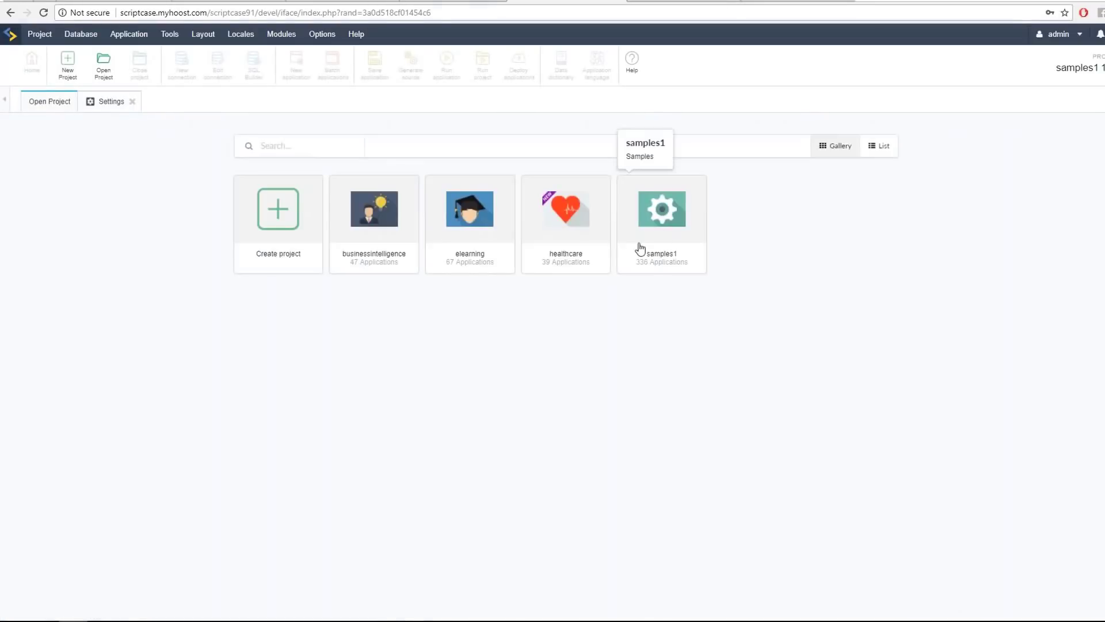
{"action": "left_click", "coordinate": [671, 239]}
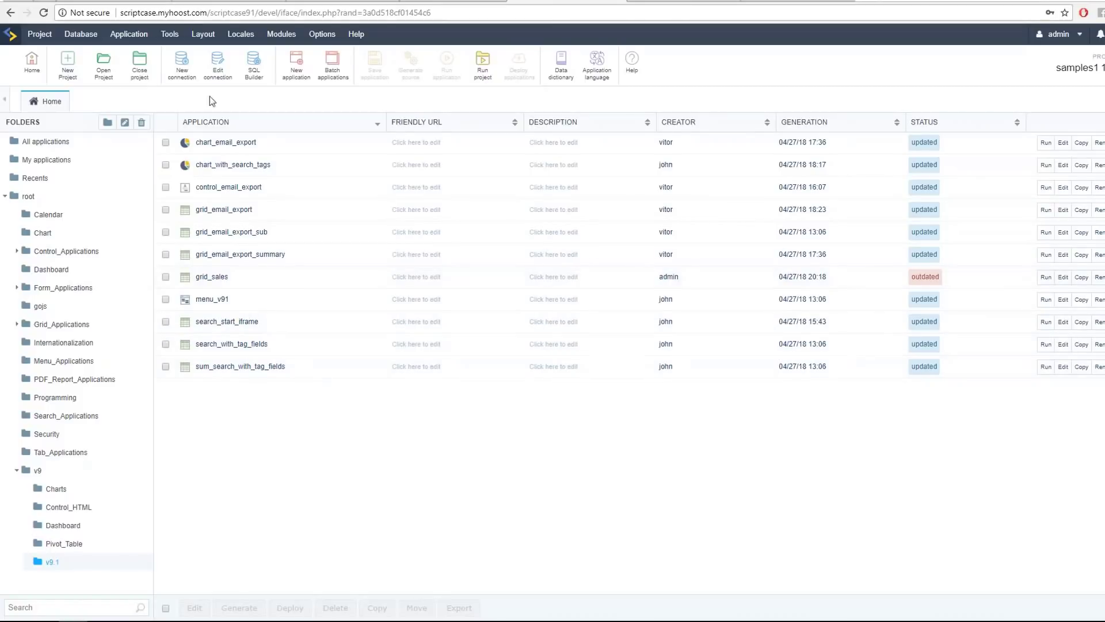
{"action": "left_click", "coordinate": [170, 34]}
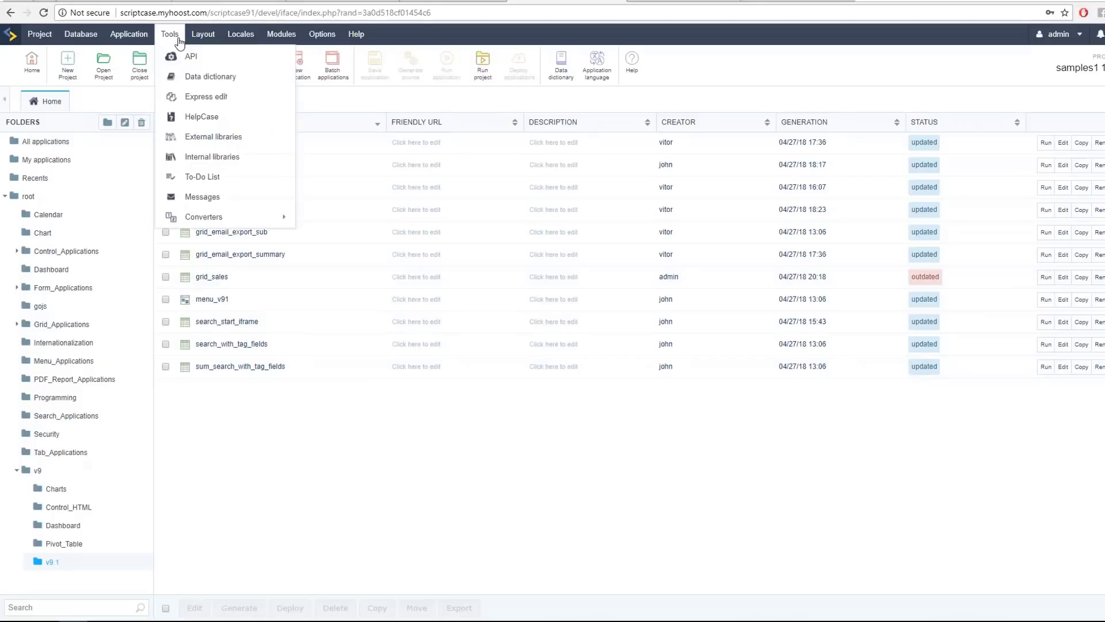
{"action": "left_click", "coordinate": [247, 62]}
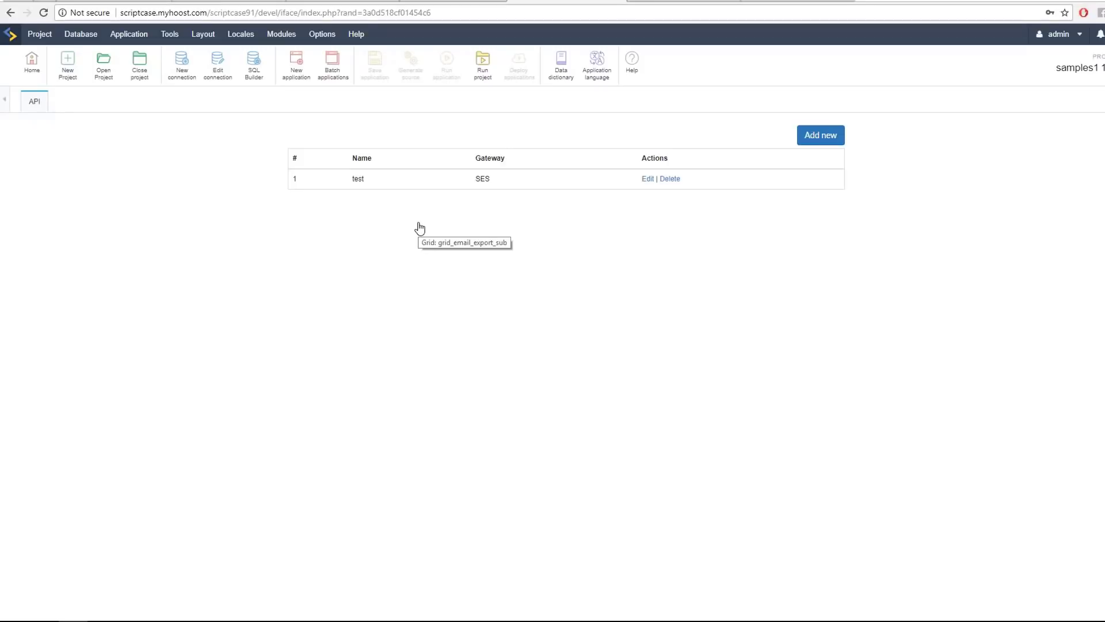
- Start a new API entry, set its gateway to mandrill and close the form without saving
{"action": "left_click", "coordinate": [800, 139]}
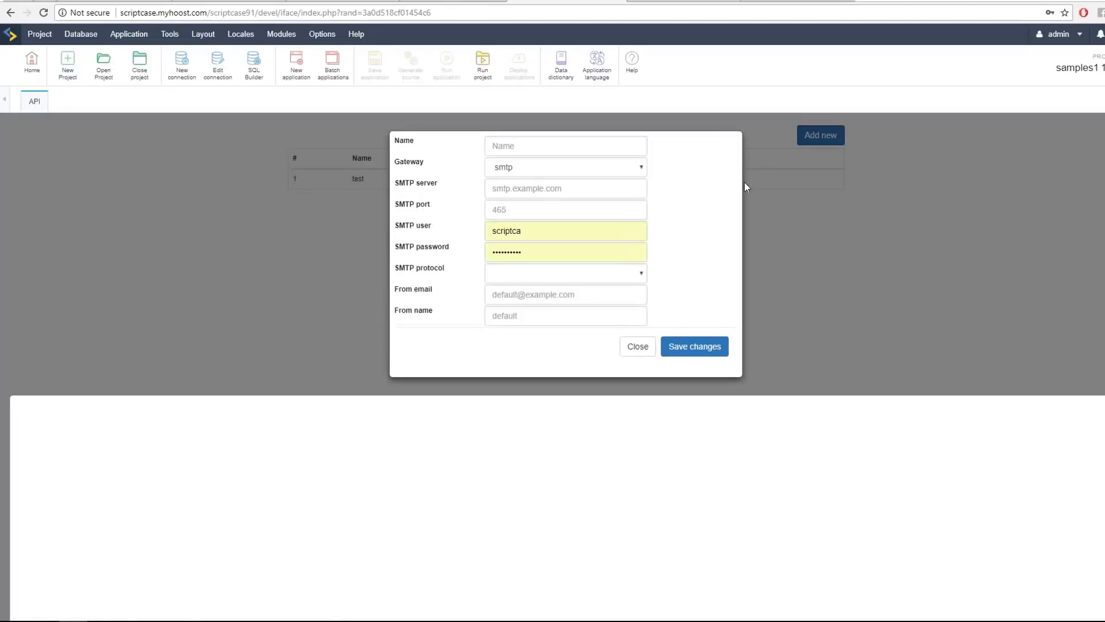
{"action": "double_click", "coordinate": [398, 162]}
{"action": "left_click", "coordinate": [545, 172]}
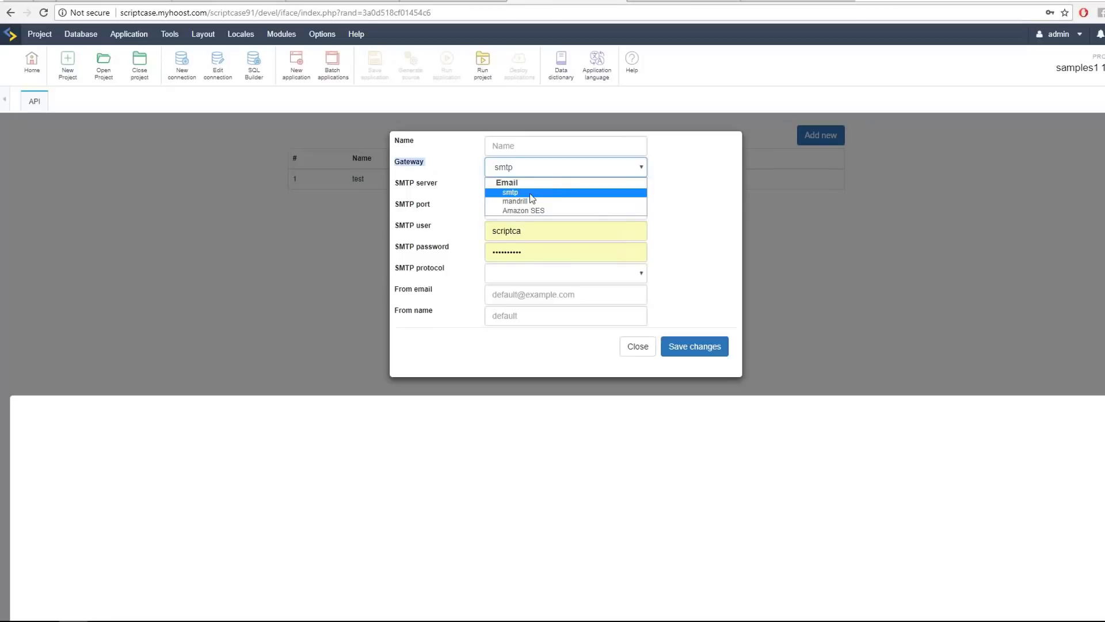
{"action": "left_click", "coordinate": [561, 202]}
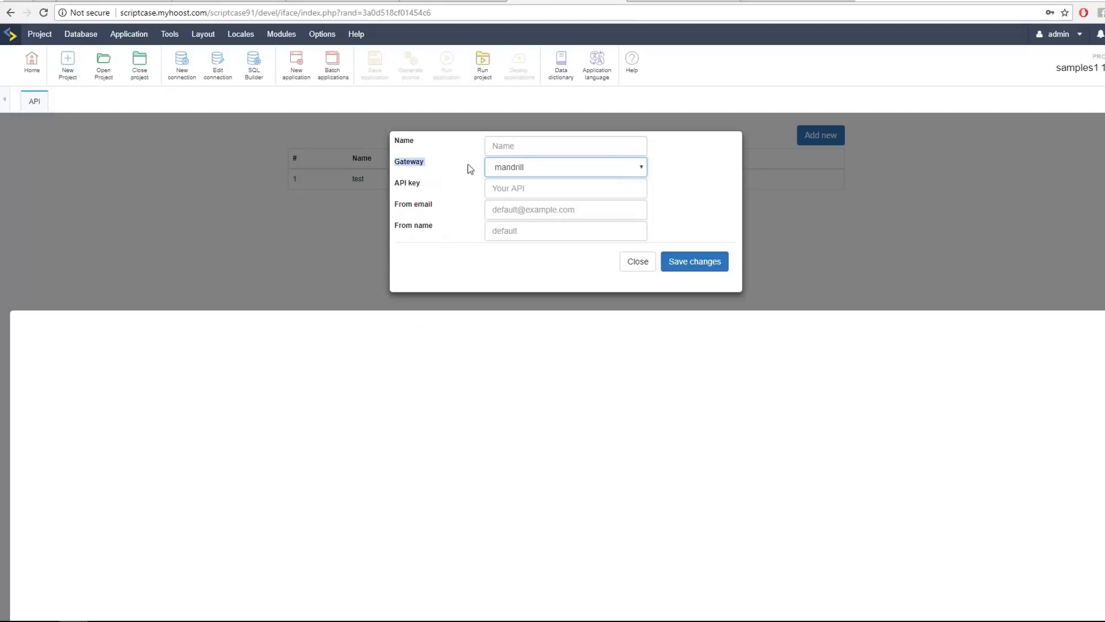
{"action": "left_click", "coordinate": [638, 262]}
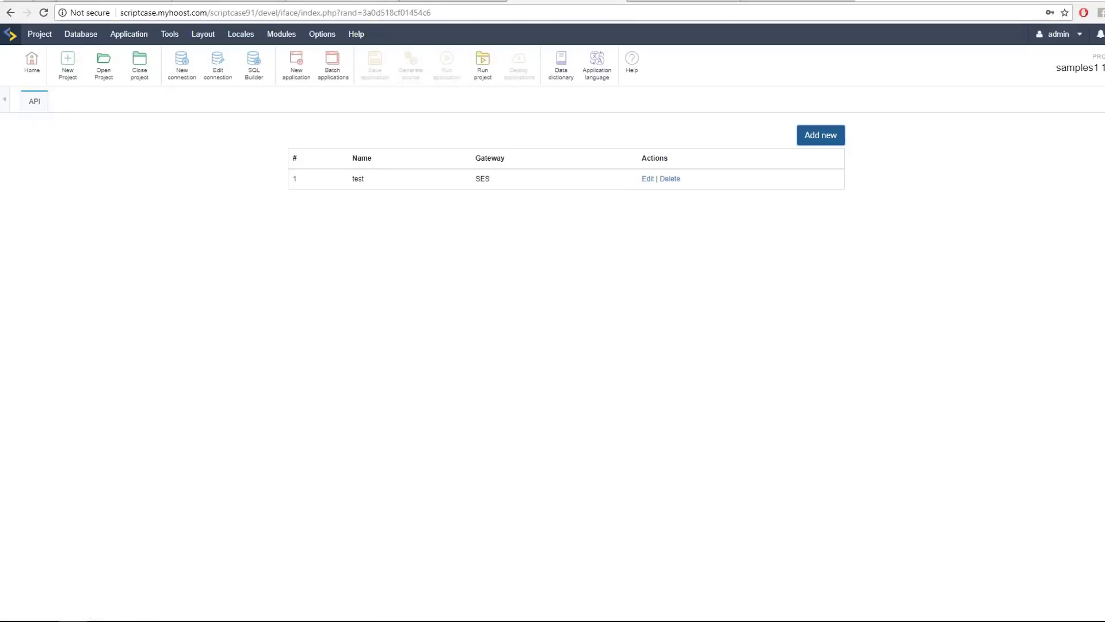
- Switch to the Scriptcase 9.1 landing page and review the API integration and emailed reports sections
{"action": "left_click", "coordinate": [449, 2]}
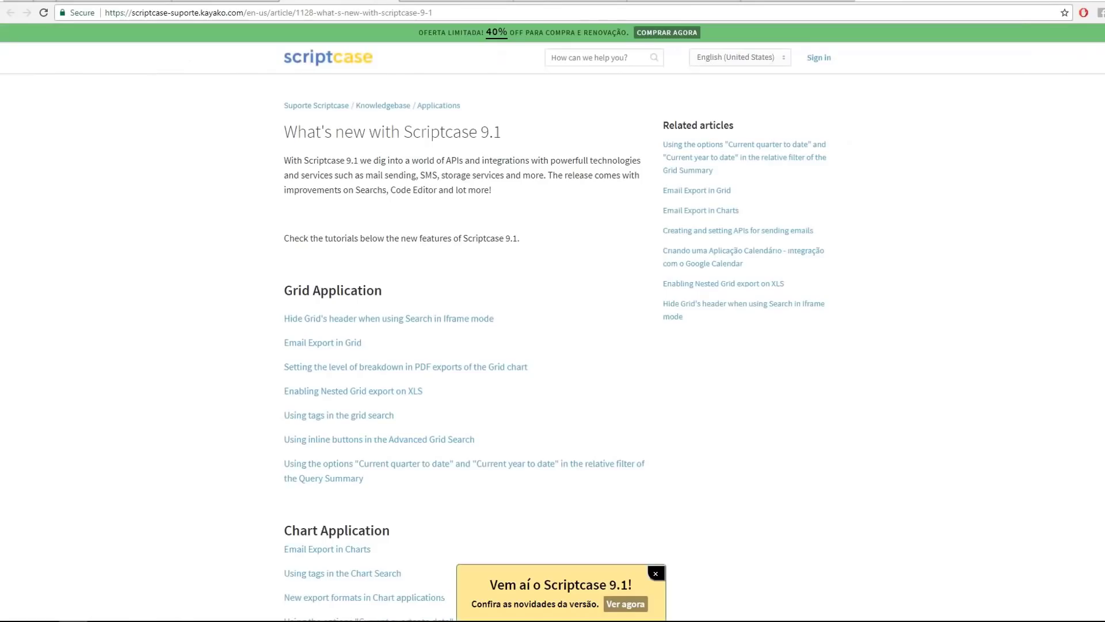
{"action": "left_click", "coordinate": [389, 2]}
{"action": "key", "text": "ctrl+shift+Tab"}
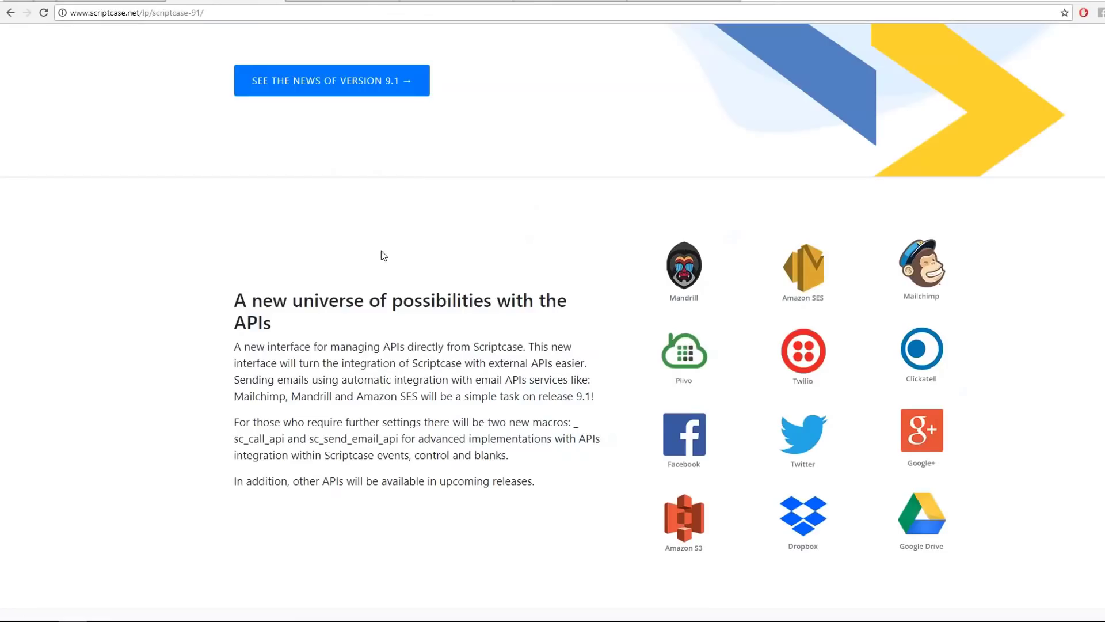
{"action": "scroll", "coordinate": [510, 297], "scroll_direction": "down", "scroll_amount": 6}
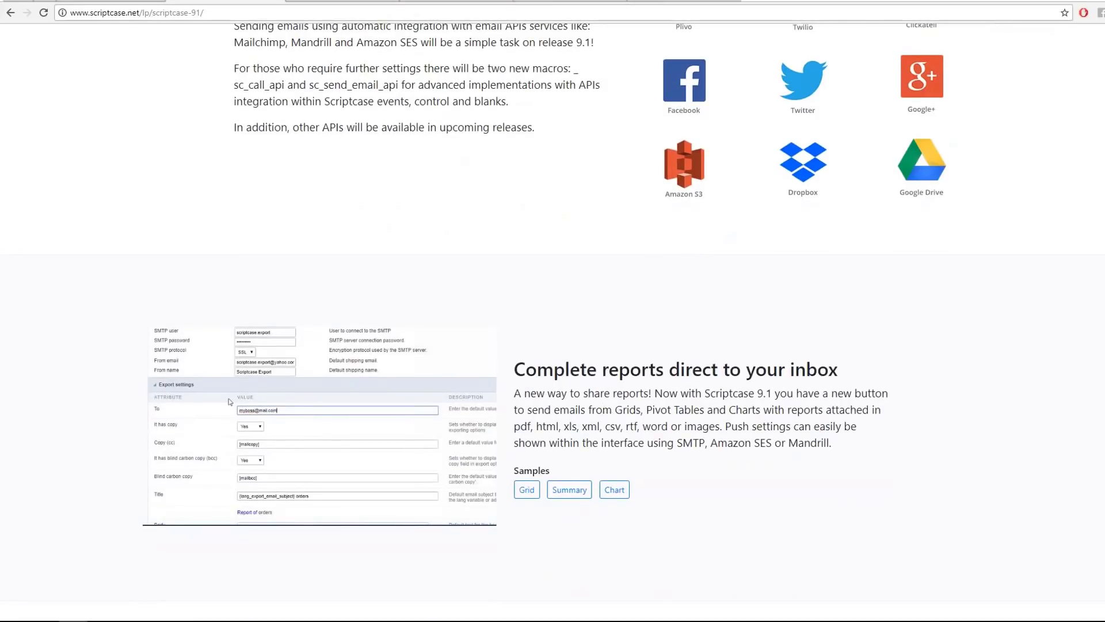
{"action": "scroll", "coordinate": [608, 399], "scroll_direction": "up", "scroll_amount": 3}
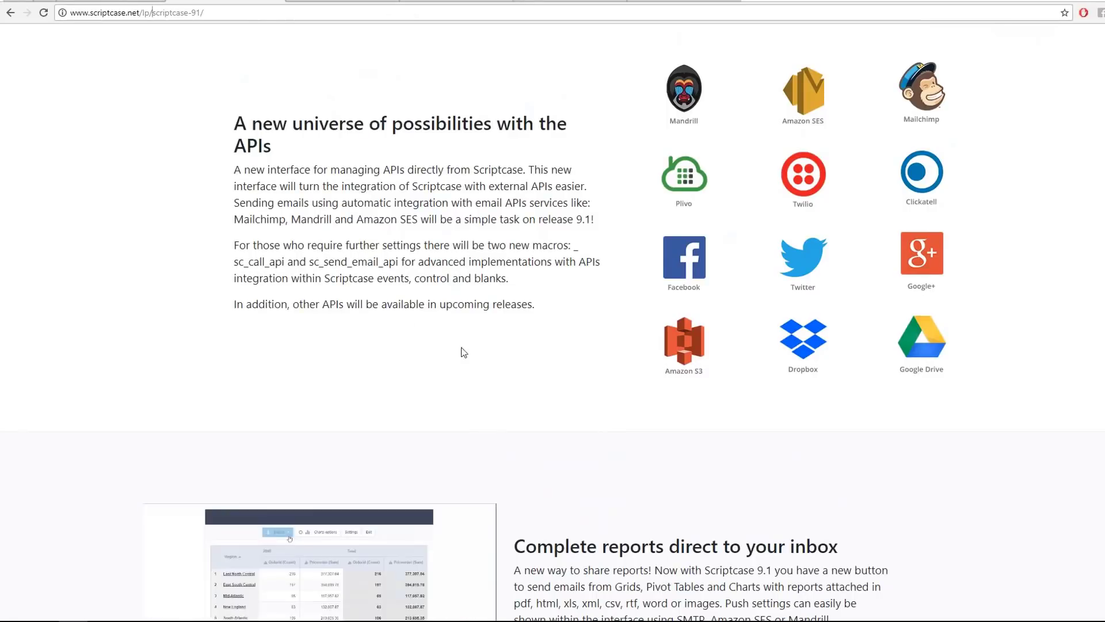
- Highlight the sc_send_email_api and sc_call_api macro names in the landing page's API section
{"action": "left_click_drag", "start_coordinate": [239, 262], "coordinate": [393, 265]}
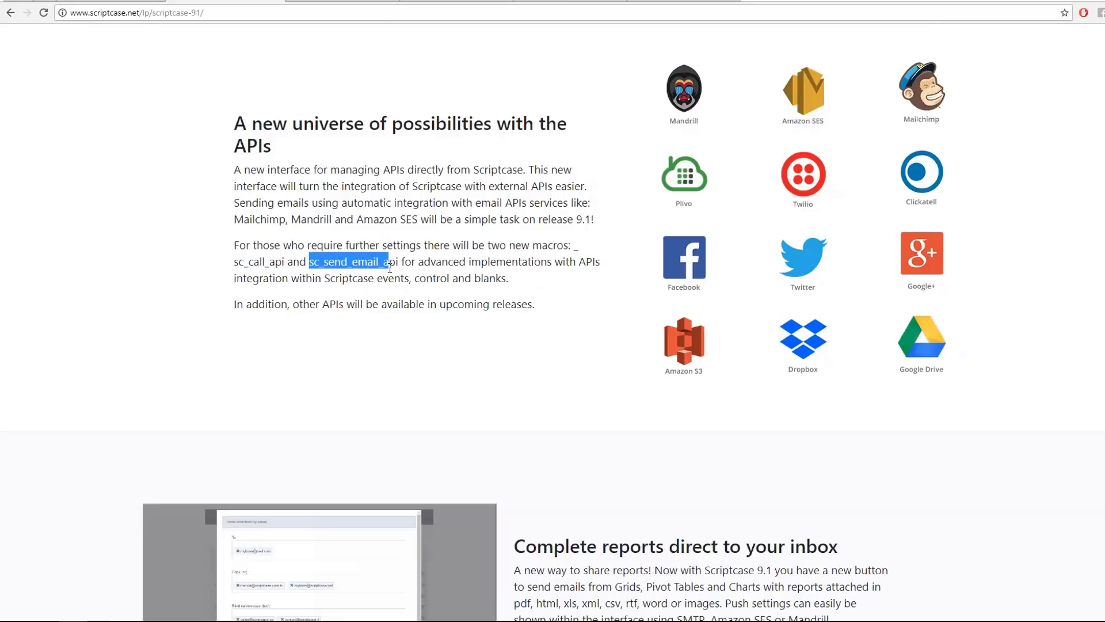
{"action": "left_click", "coordinate": [400, 271]}
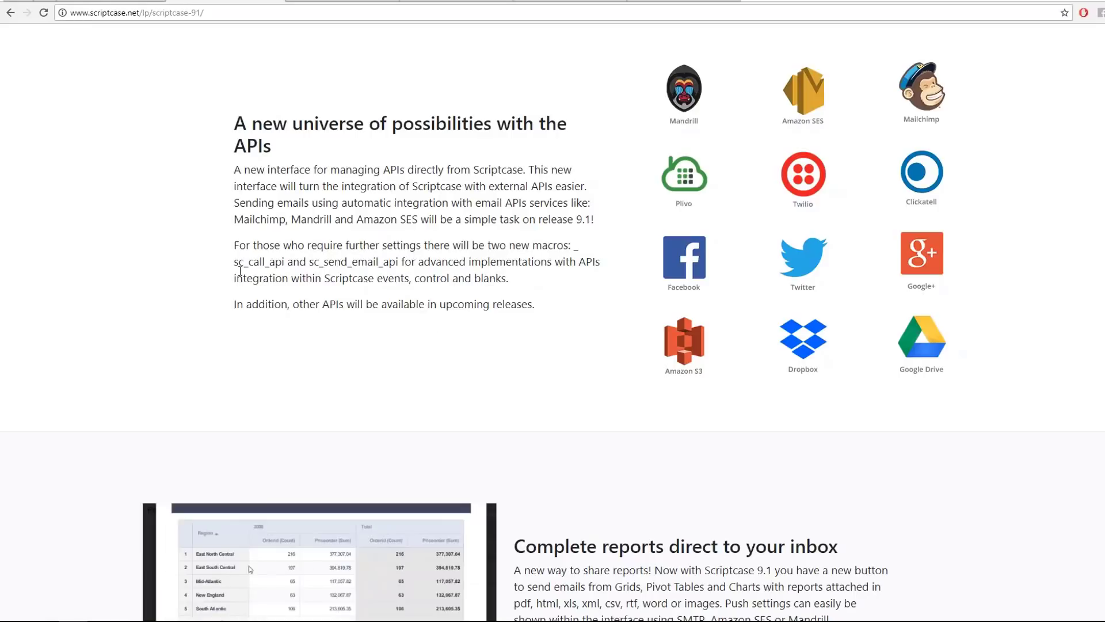
{"action": "left_click_drag", "start_coordinate": [235, 263], "coordinate": [293, 259]}
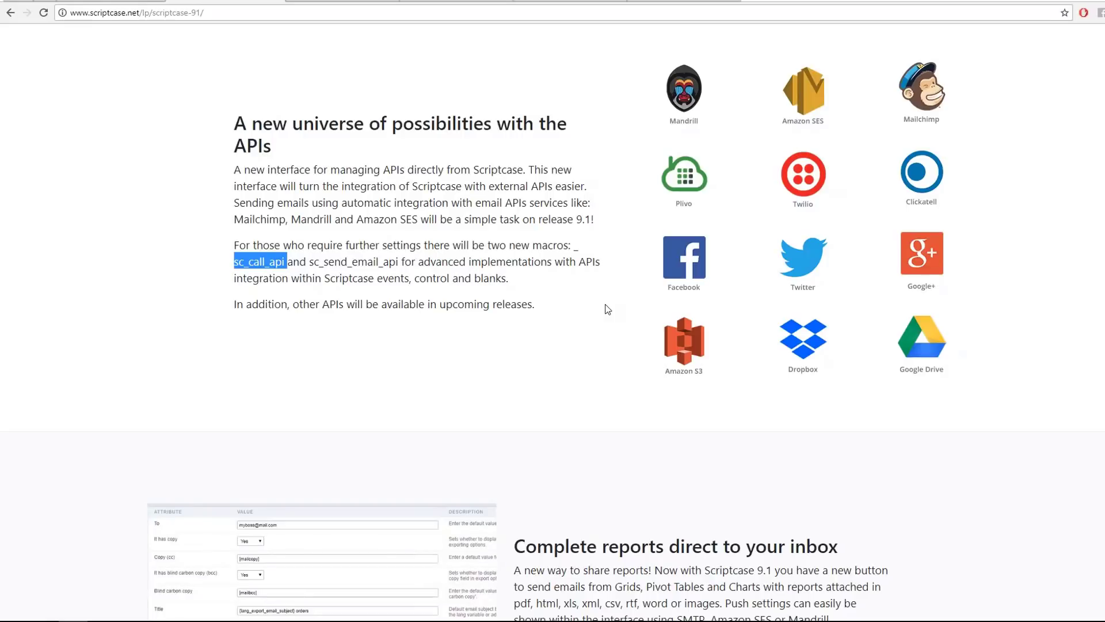
{"action": "scroll", "coordinate": [554, 305], "scroll_direction": "down", "scroll_amount": 2}
{"action": "scroll", "coordinate": [558, 326], "scroll_direction": "up", "scroll_amount": 2}
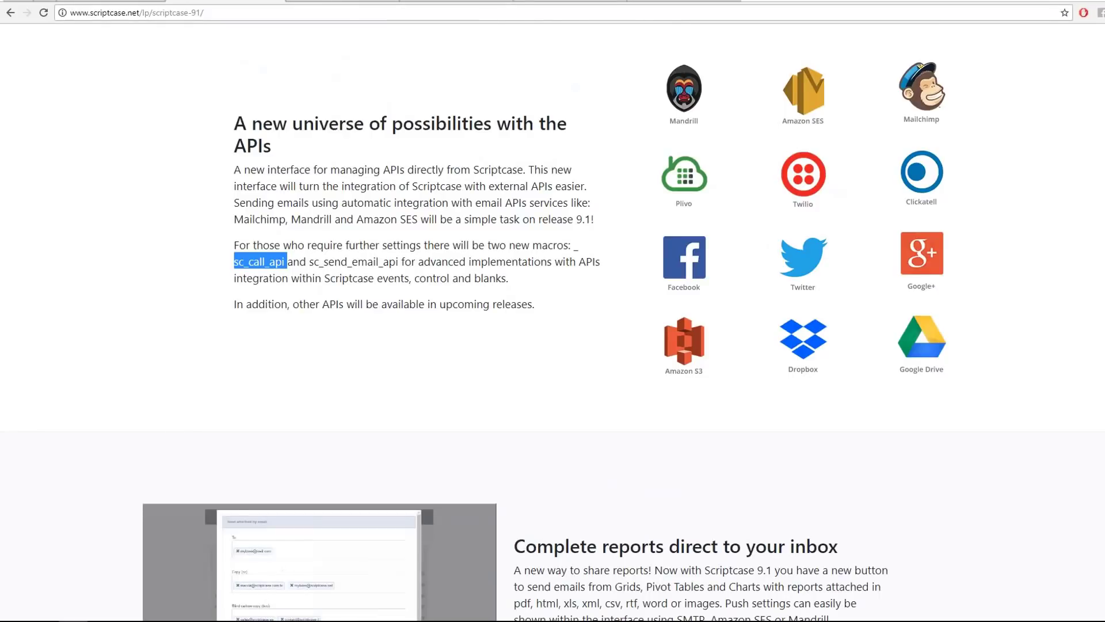
- Check the online grid email export sample and close it, then read the Complete reports direct to your inbox section
{"action": "key", "text": "ctrl+Tab"}
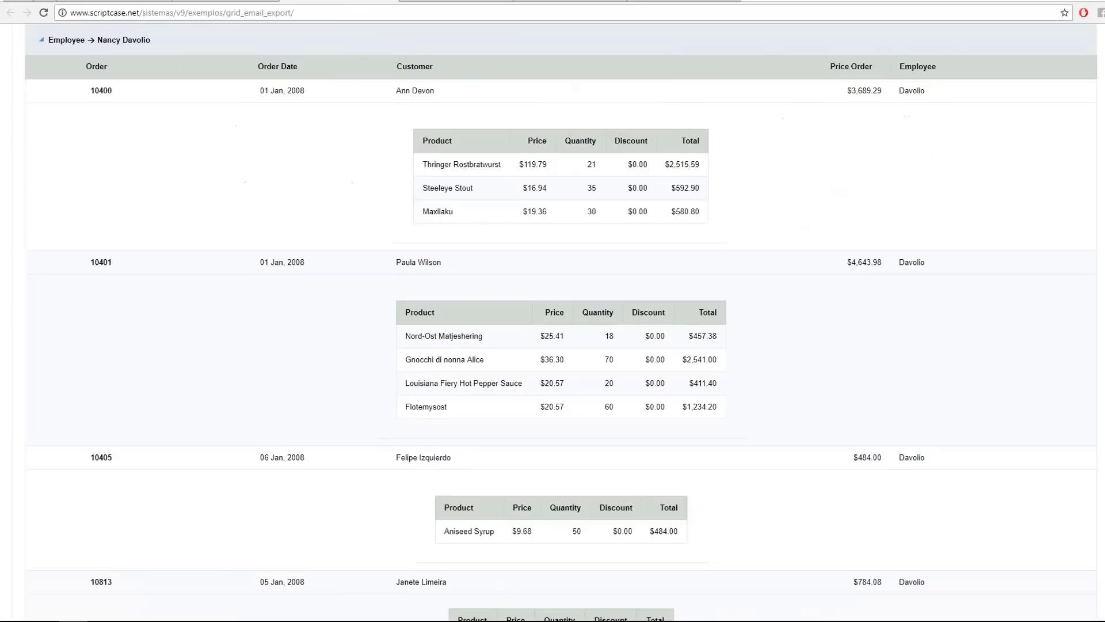
{"action": "left_click", "coordinate": [396, 2]}
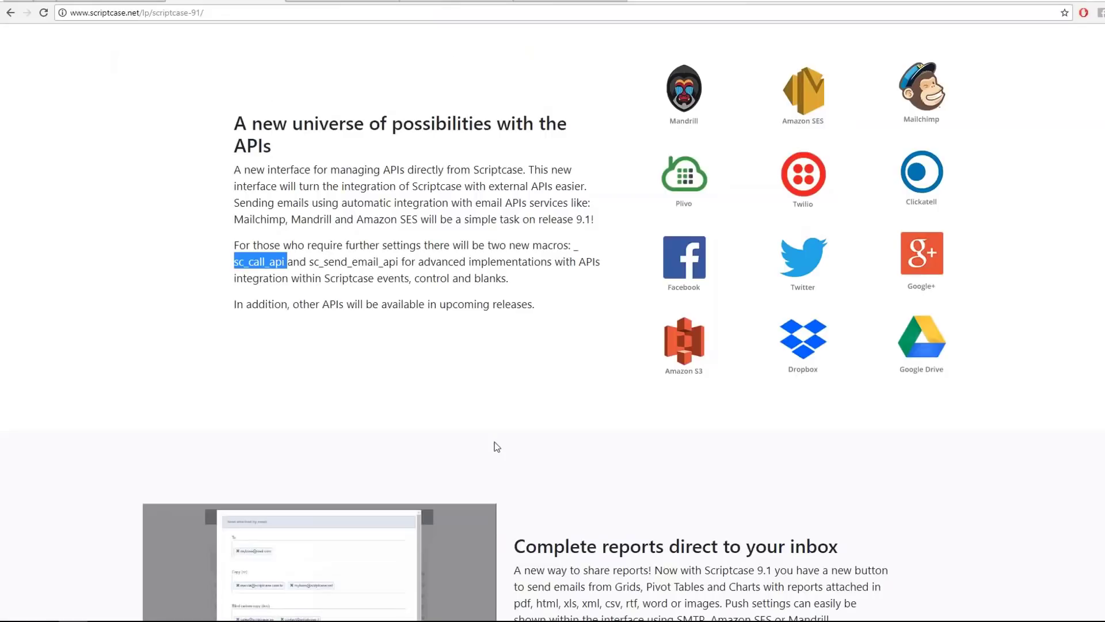
{"action": "scroll", "coordinate": [495, 443], "scroll_direction": "down", "scroll_amount": 3}
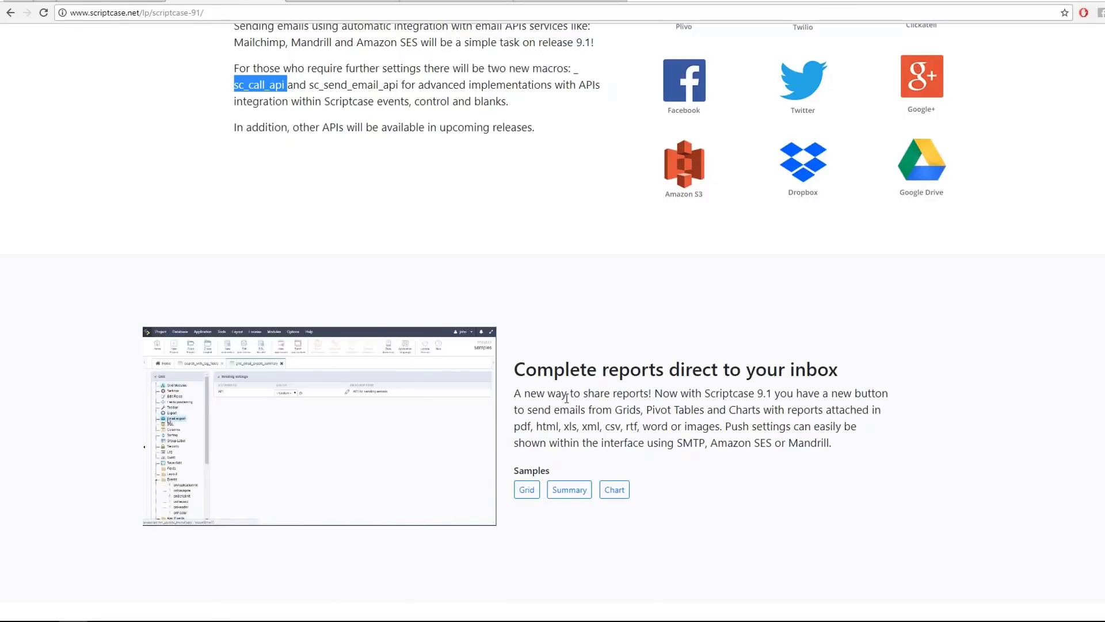
{"action": "left_click_drag", "start_coordinate": [548, 394], "coordinate": [713, 410]}
{"action": "left_click", "coordinate": [715, 410]}
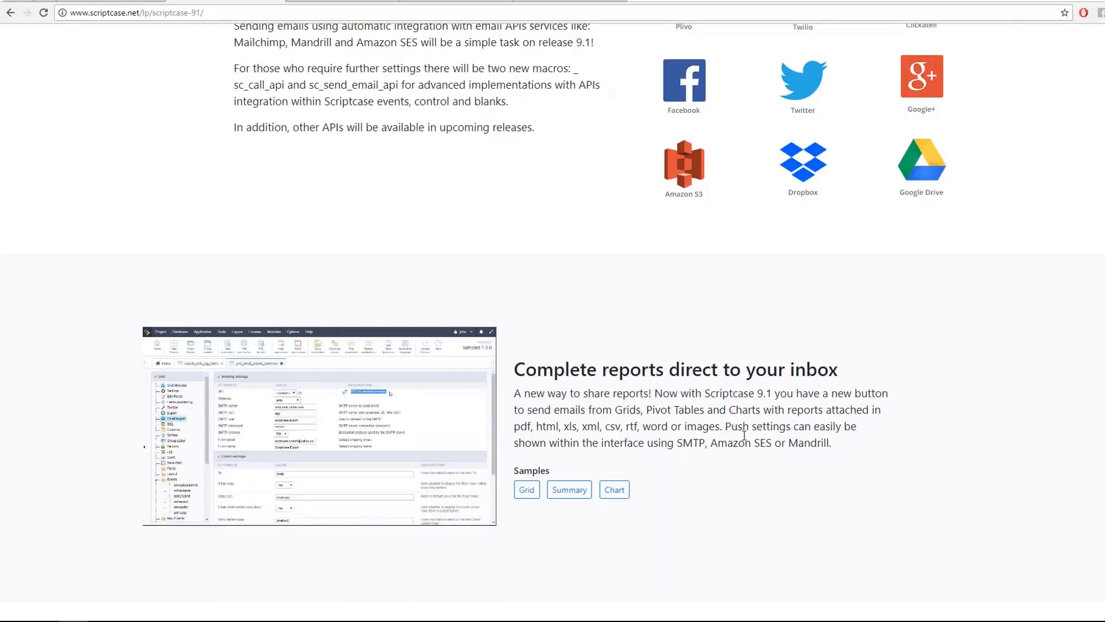
{"action": "scroll", "coordinate": [765, 198], "scroll_direction": "up", "scroll_amount": 2}
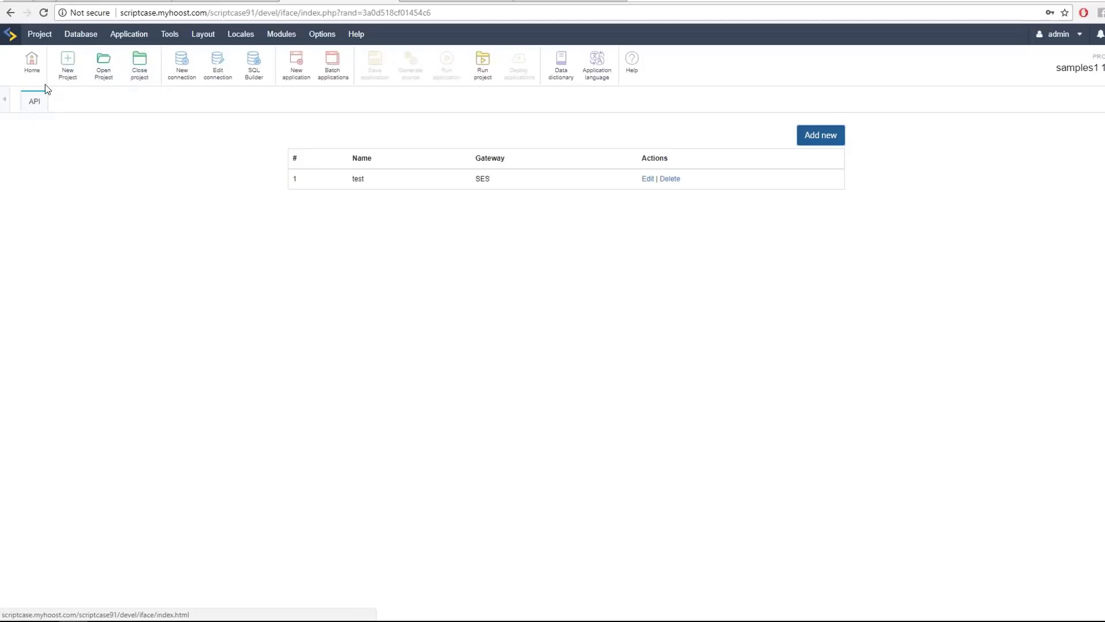
- Return to the ScriptCase environment, open grid_email_export's email export settings from the v9.1 folder and keep the API on Custom
{"action": "left_click", "coordinate": [36, 99]}
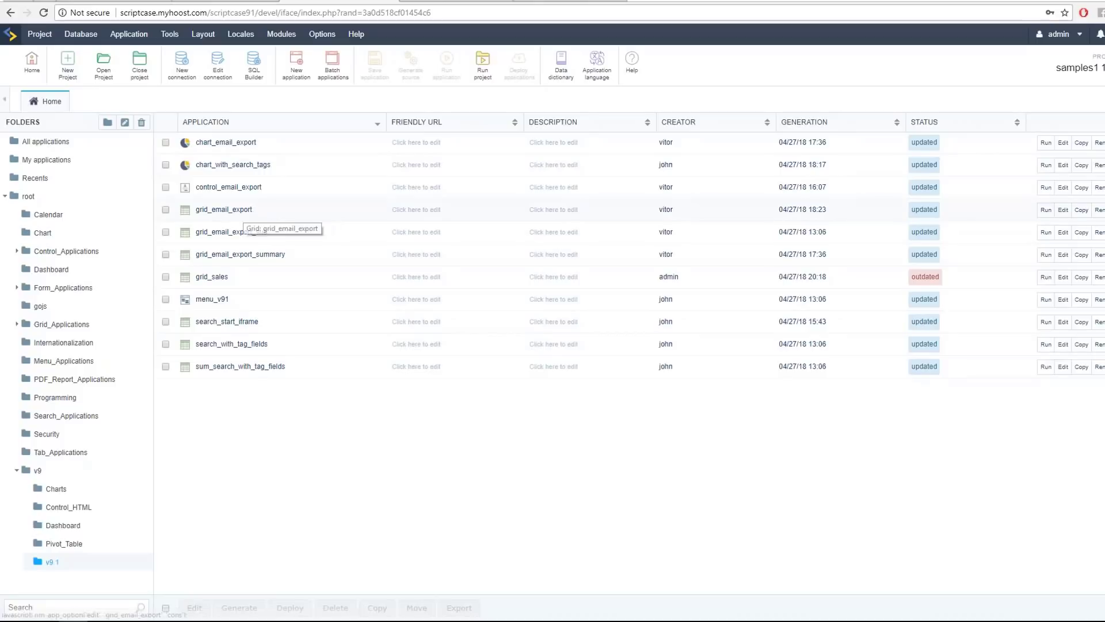
{"action": "left_click", "coordinate": [240, 212]}
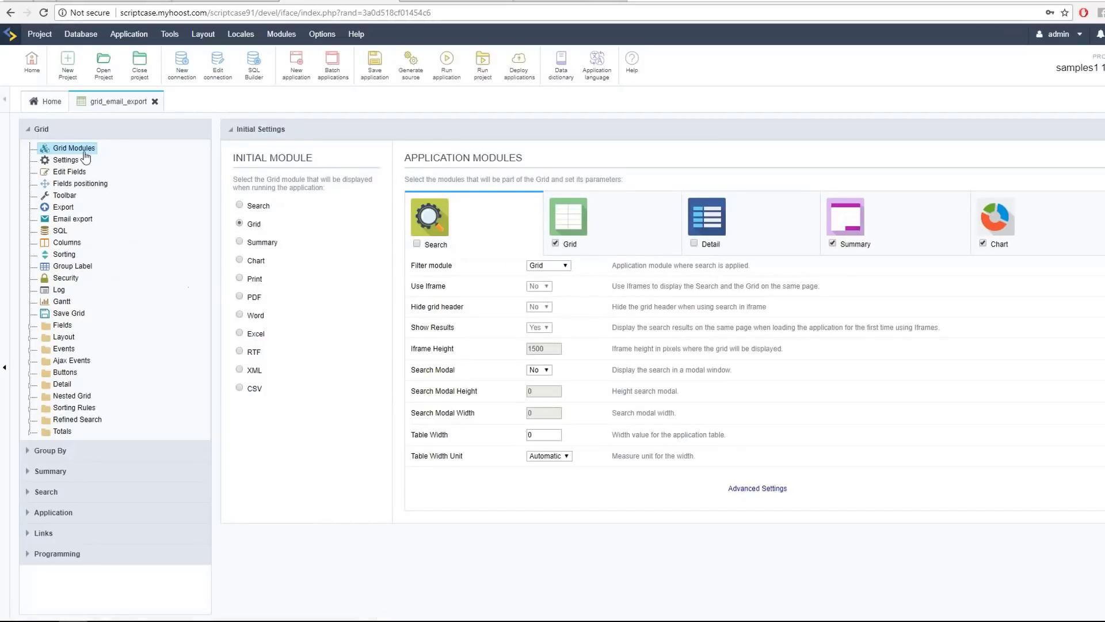
{"action": "left_click", "coordinate": [81, 228]}
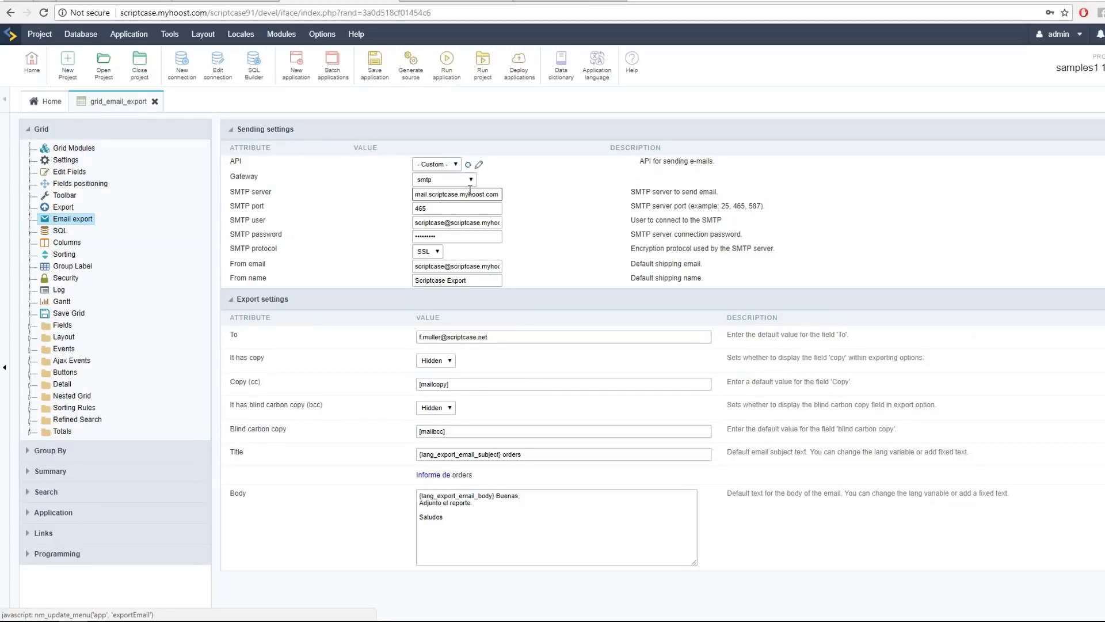
{"action": "left_click", "coordinate": [448, 167]}
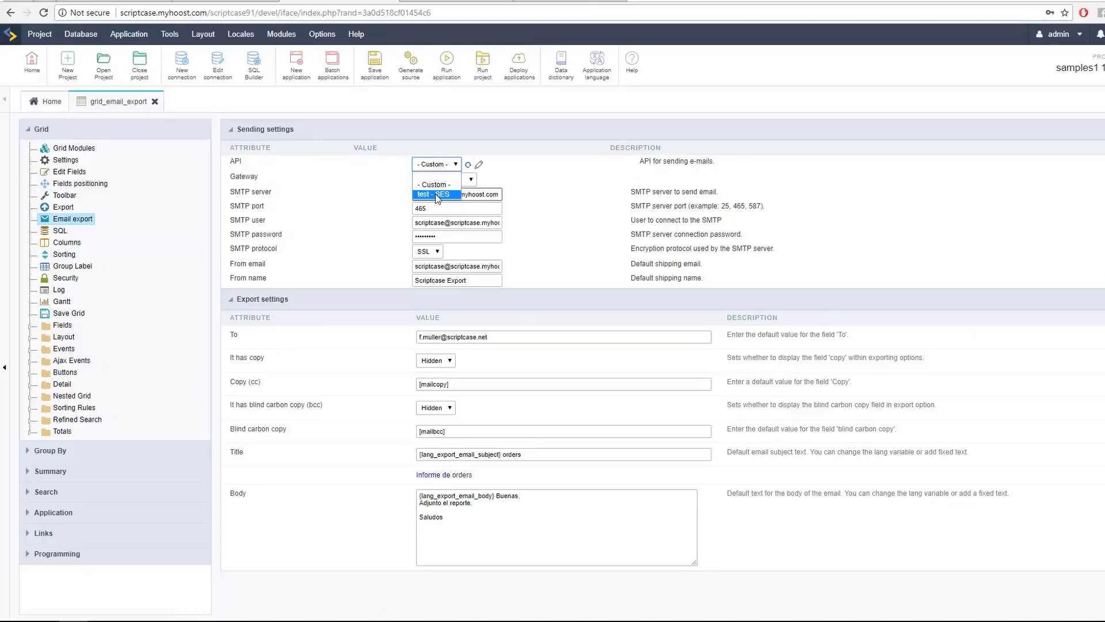
{"action": "left_click", "coordinate": [455, 185]}
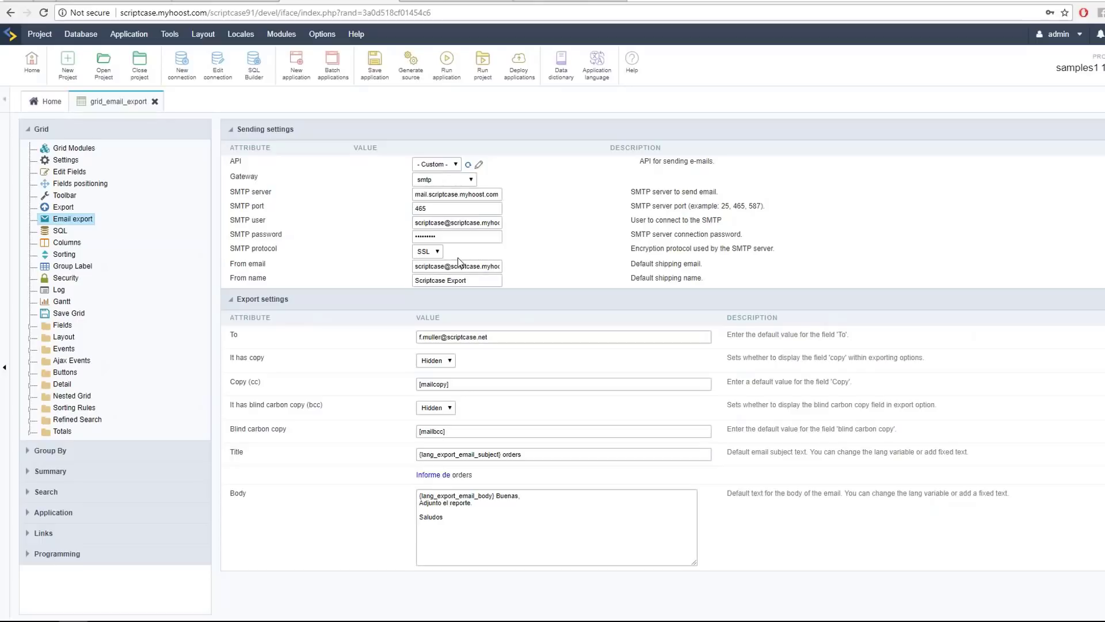
- Run the grid application and export the report by email as PDF, accepting the default PDF configuration
{"action": "left_click", "coordinate": [170, 34]}
{"action": "left_click", "coordinate": [447, 61]}
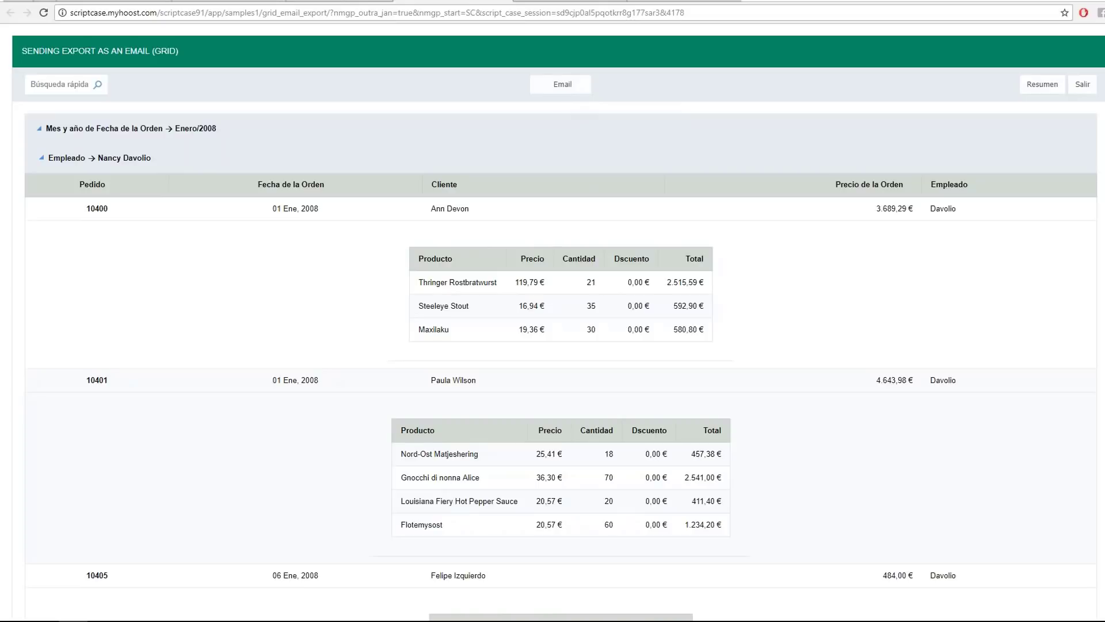
{"action": "left_click", "coordinate": [576, 90]}
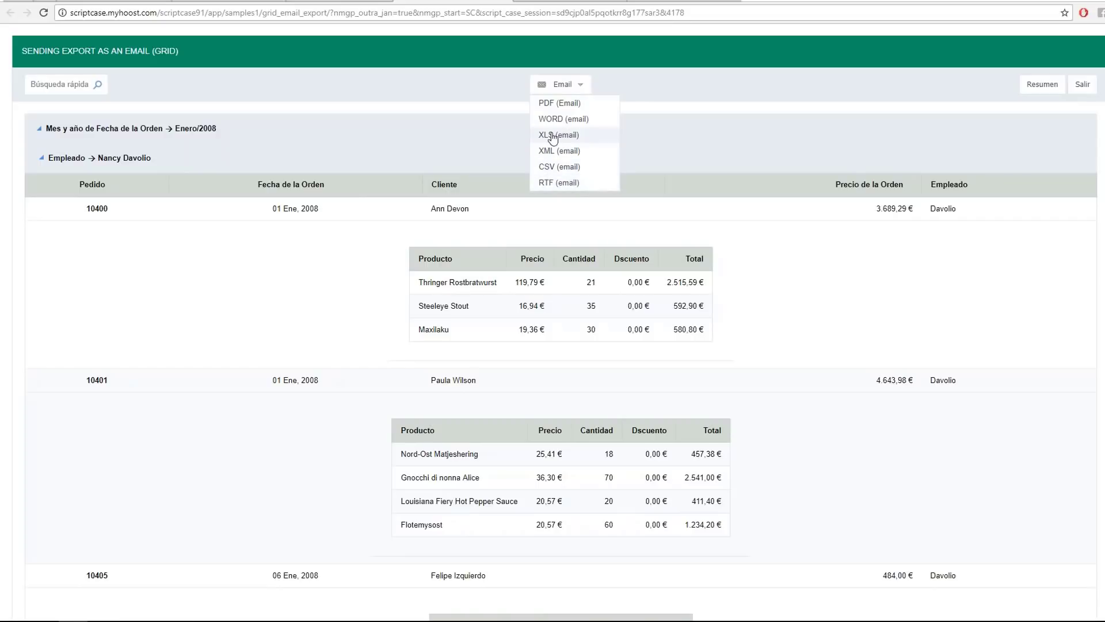
{"action": "left_click", "coordinate": [564, 103]}
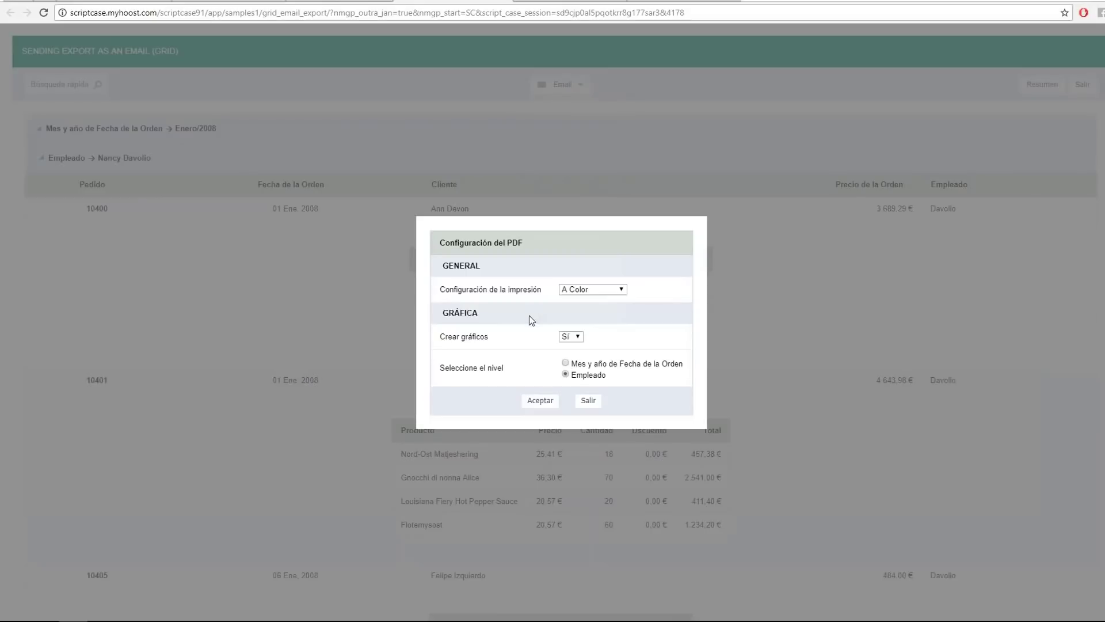
{"action": "left_click", "coordinate": [540, 400]}
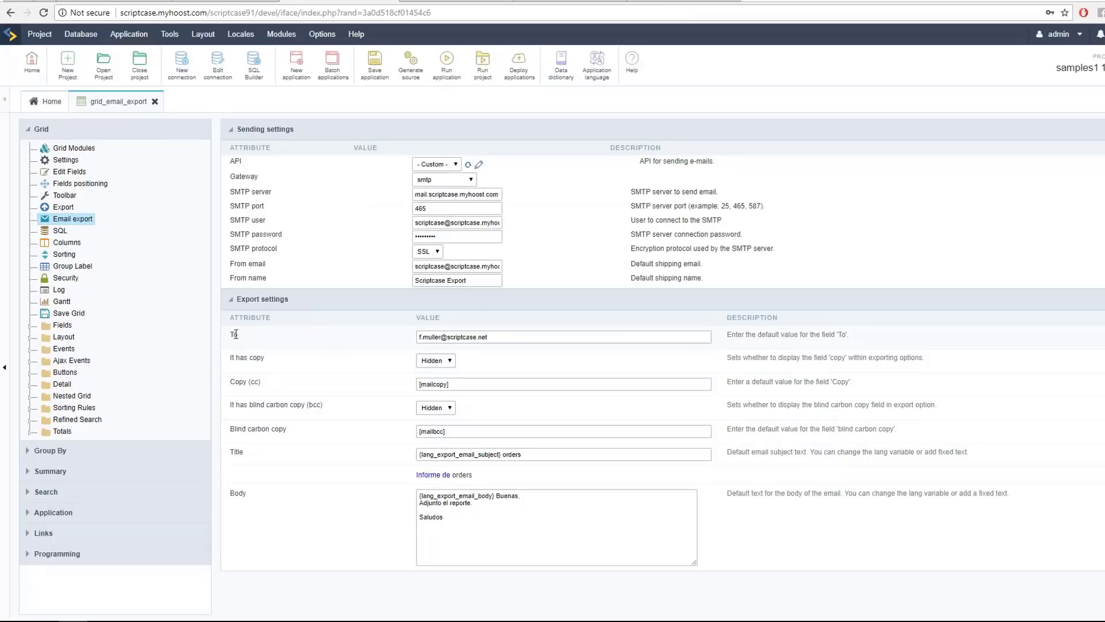
- Return to the email export settings, replace the default address in the To field with another one, and clear the field
{"action": "left_click", "coordinate": [495, 340]}
{"action": "left_click_drag", "start_coordinate": [440, 338], "coordinate": [363, 336]}
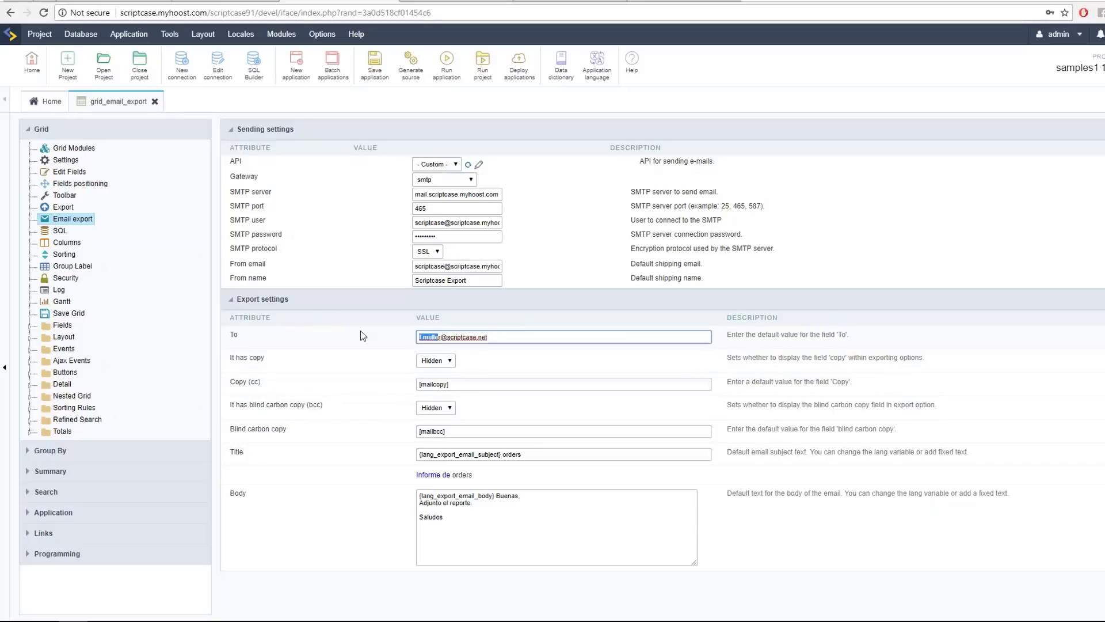
{"action": "key", "text": "BackSpace"}
{"action": "type", "text": "marcia"}
{"action": "key", "text": "Tab"}
{"action": "key", "text": "Tab"}
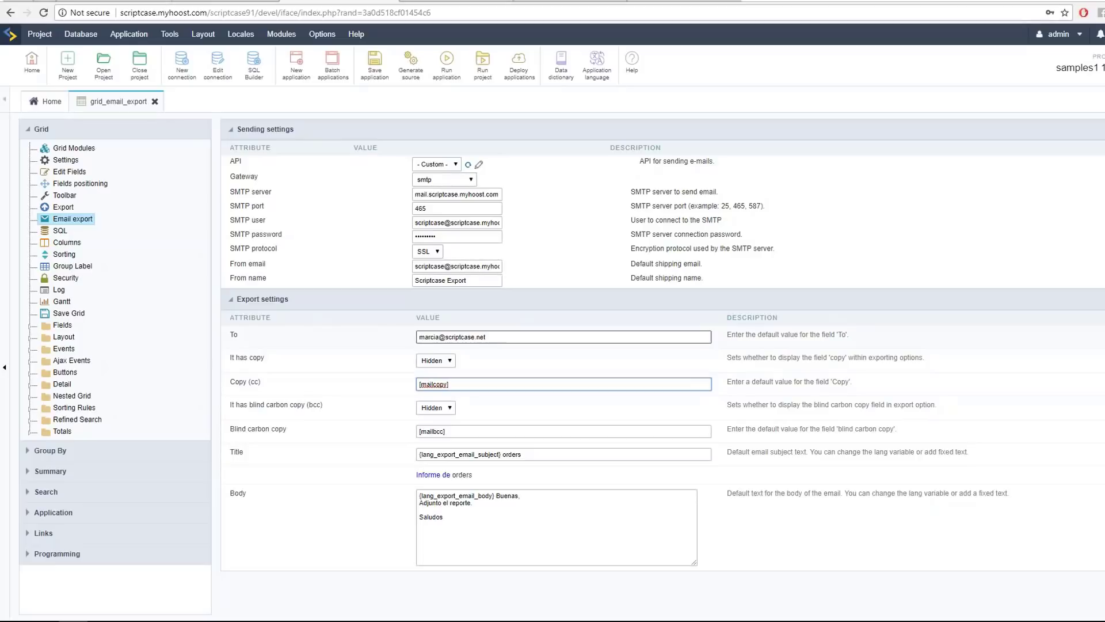
{"action": "key", "text": "shift+Tab"}
{"action": "key", "text": "shift+Tab"}
{"action": "key", "text": "BackSpace"}
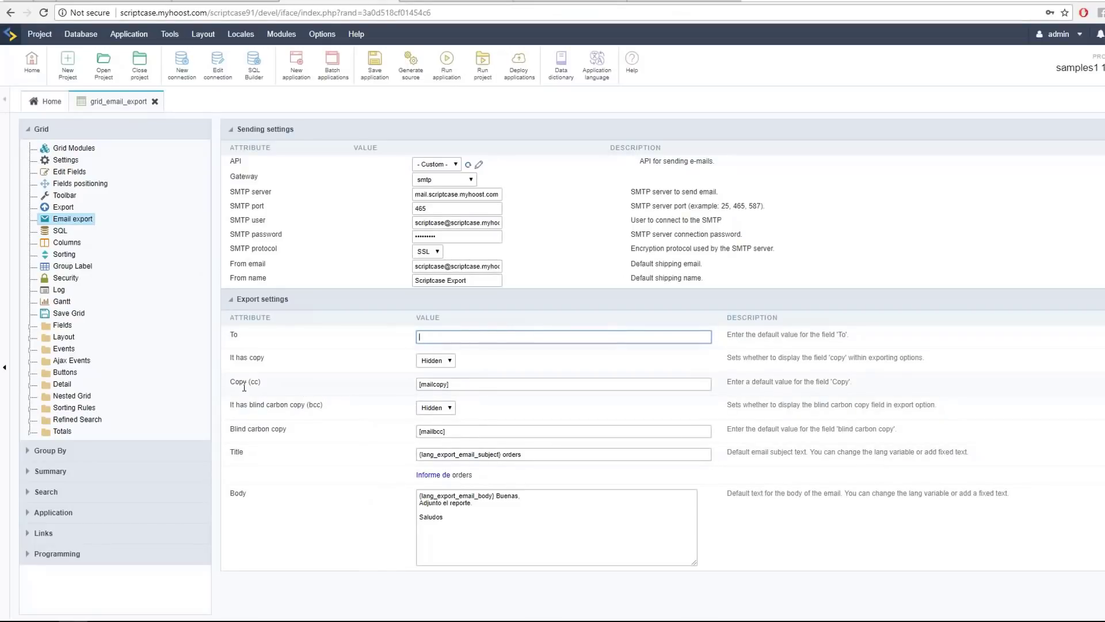
- Check the Copy (cc) value and examine the onScriptInit event code that builds the email, copy and hidden copy lists
{"action": "left_click", "coordinate": [454, 384]}
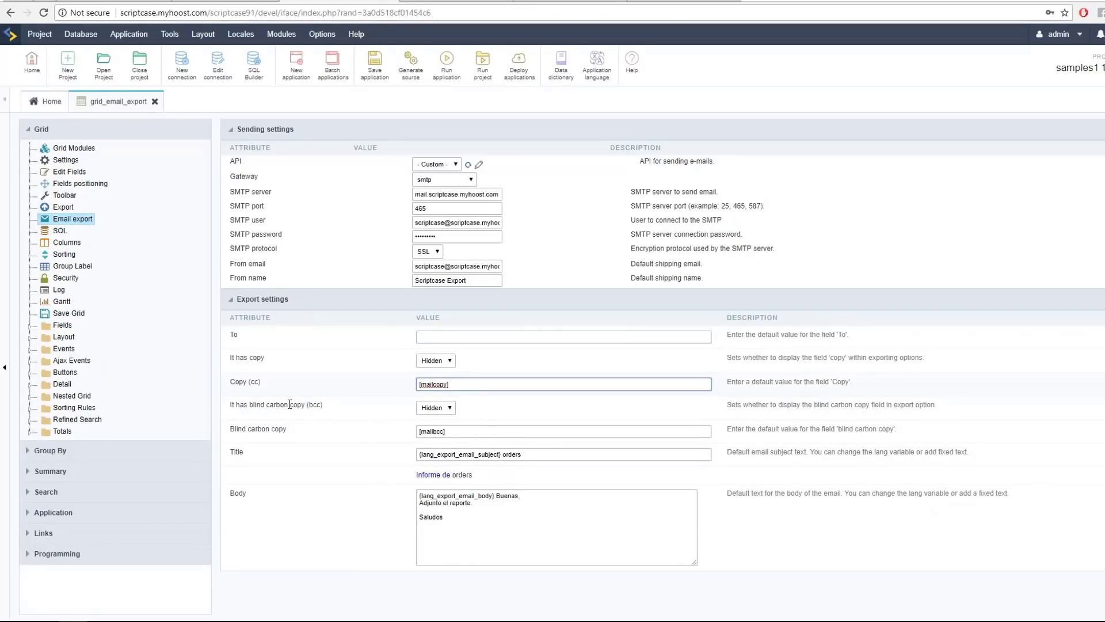
{"action": "left_click", "coordinate": [40, 349]}
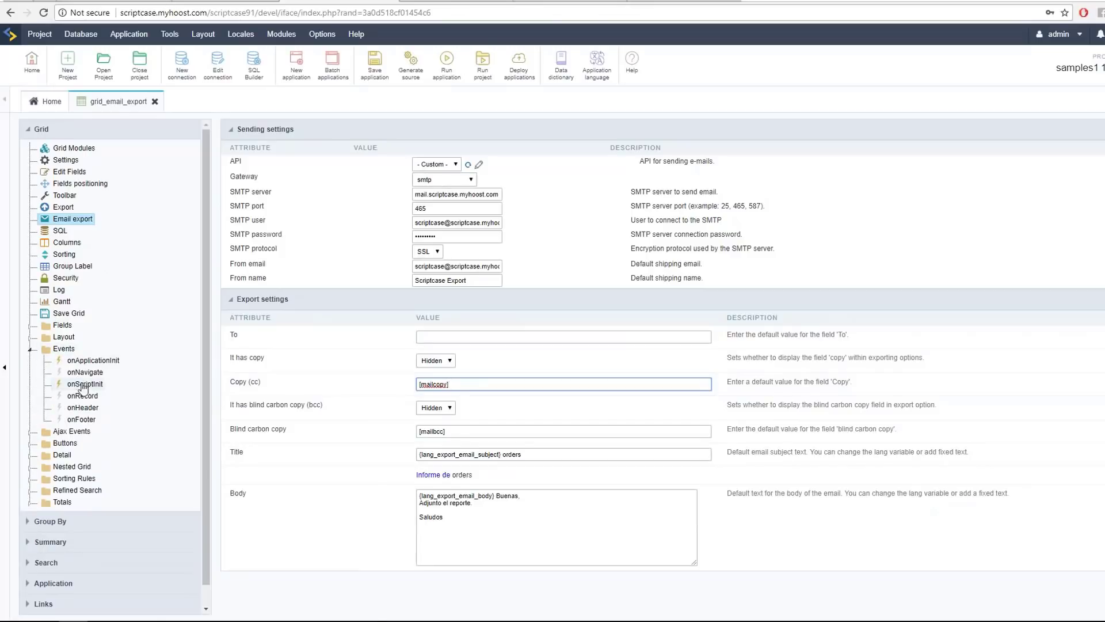
{"action": "left_click", "coordinate": [84, 384]}
{"action": "left_click", "coordinate": [605, 77]}
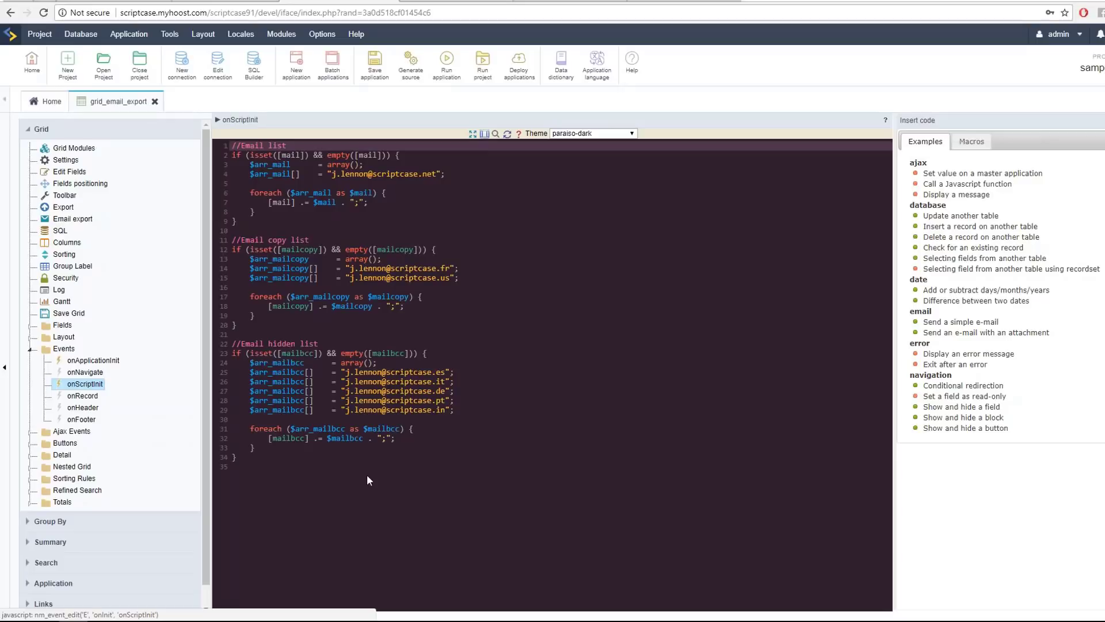
- Return to the email export settings and fill in the To field with the recipient's e-mail address
{"action": "left_click", "coordinate": [87, 219]}
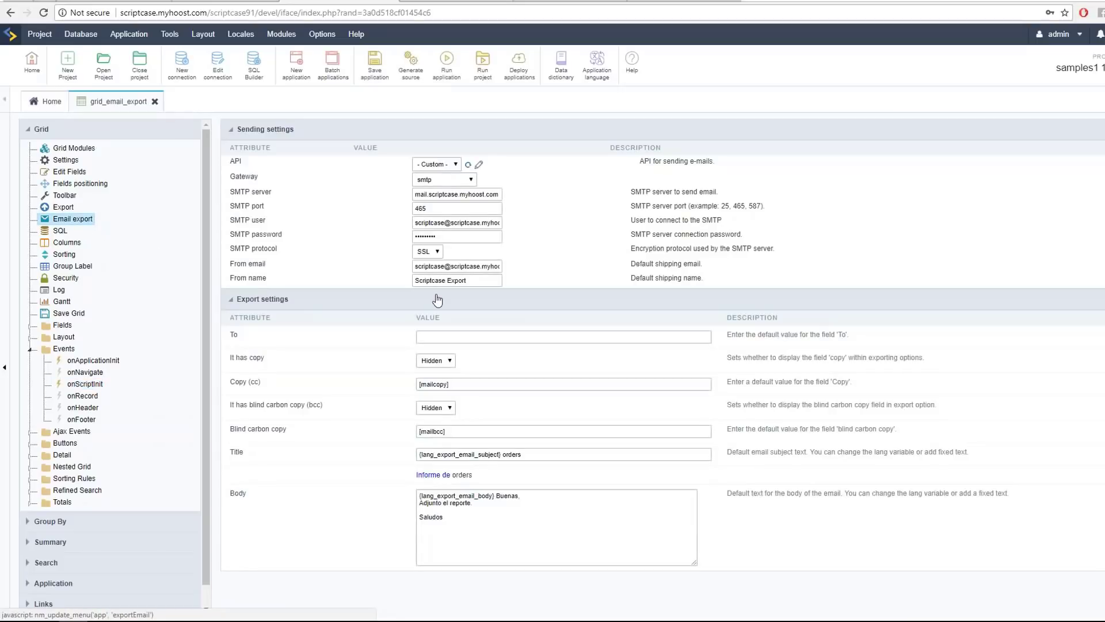
{"action": "left_click", "coordinate": [444, 338]}
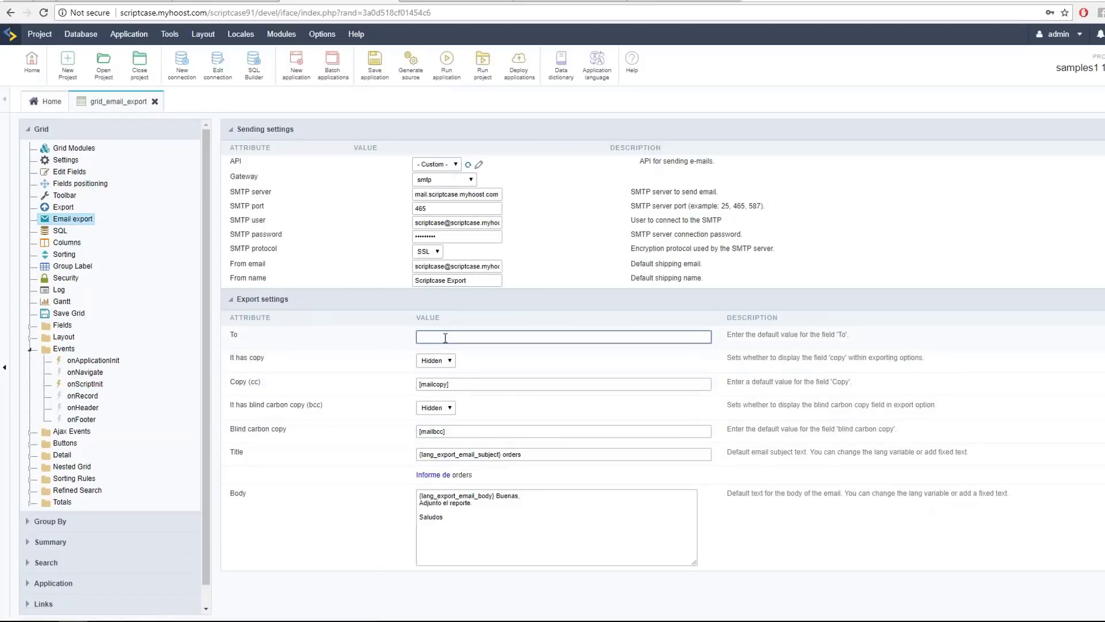
{"action": "type", "text": "marcia"}
{"action": "key", "text": "Down"}
{"action": "key", "text": "Return"}
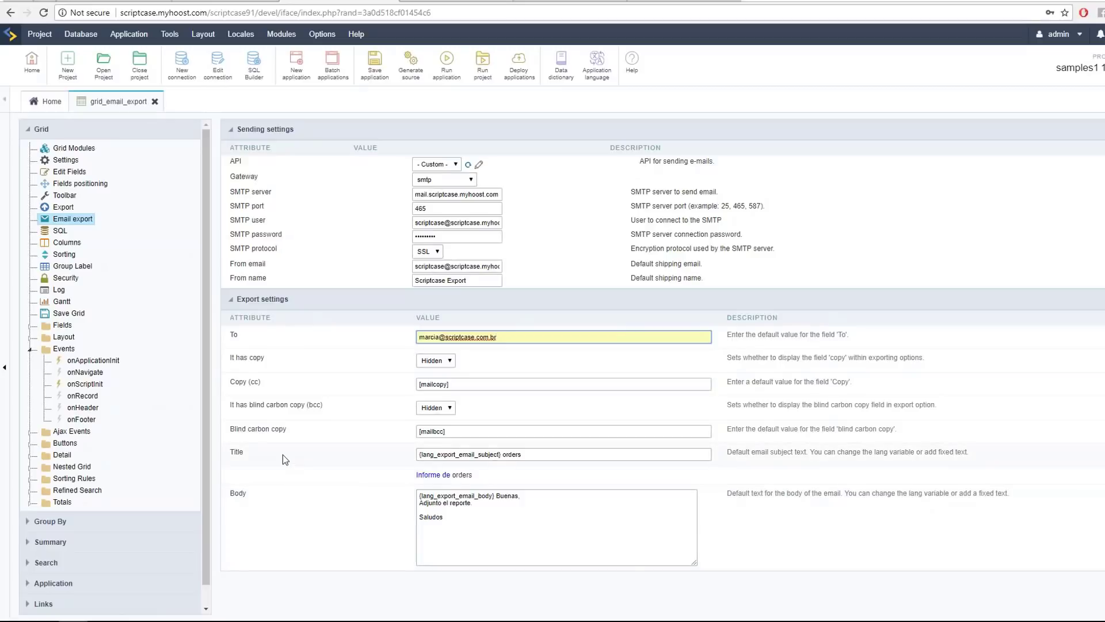
- Review the default email Title and highlight the Body text in the export settings
{"action": "left_click", "coordinate": [539, 459]}
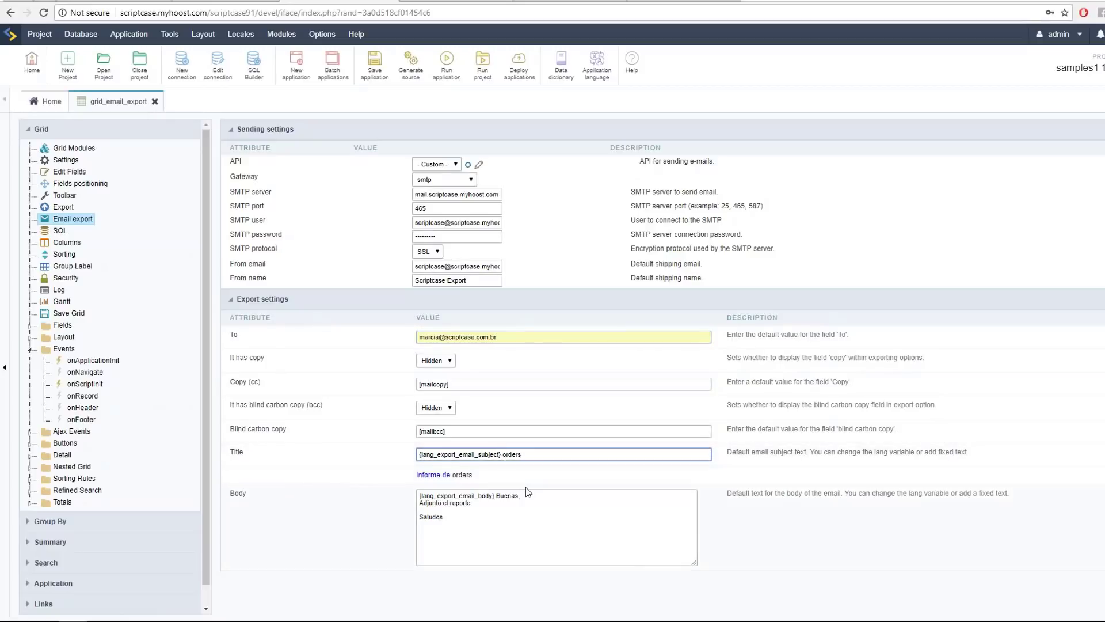
{"action": "left_click", "coordinate": [471, 530]}
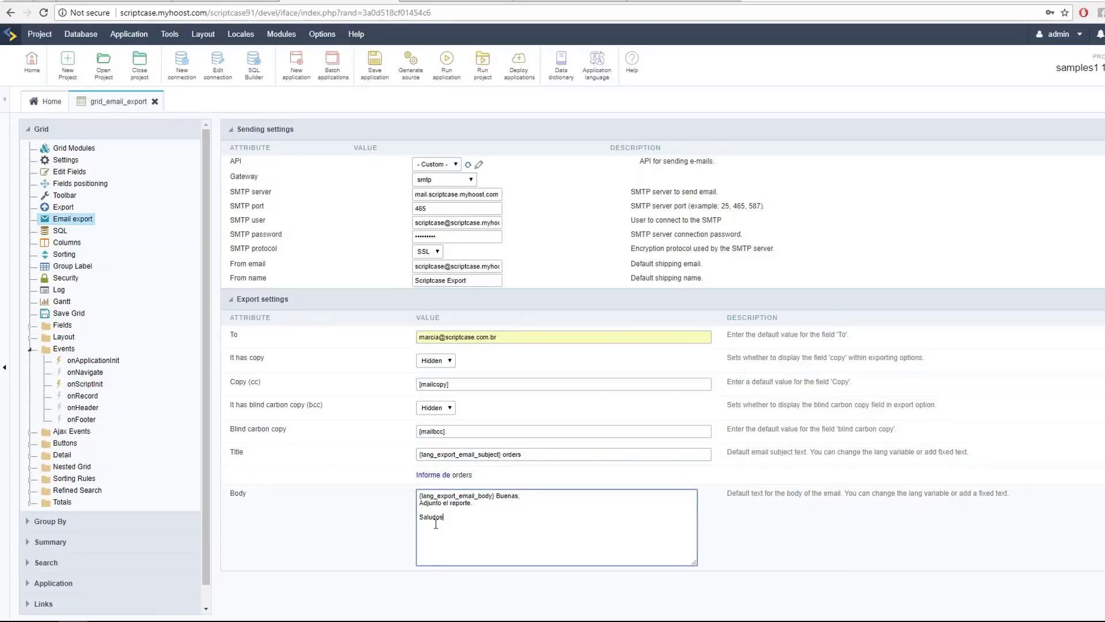
{"action": "left_click_drag", "start_coordinate": [471, 518], "coordinate": [415, 503]}
- Open the application's general settings and set the language of the generated application to English
{"action": "scroll", "coordinate": [92, 478], "scroll_direction": "down", "scroll_amount": 1}
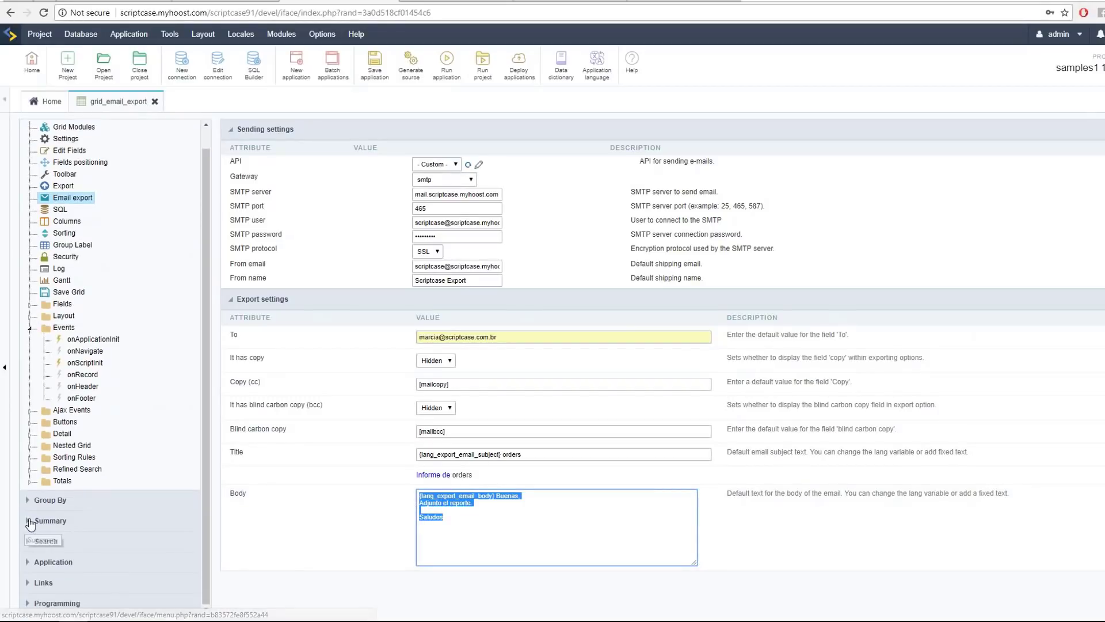
{"action": "left_click", "coordinate": [28, 563]}
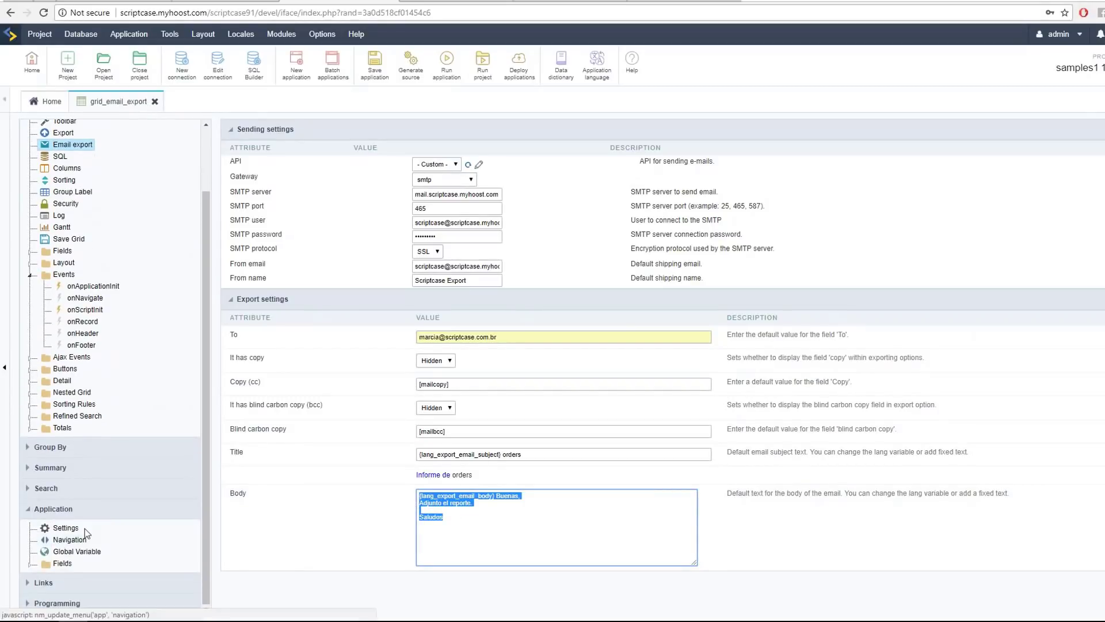
{"action": "left_click", "coordinate": [65, 527]}
{"action": "left_click", "coordinate": [599, 74]}
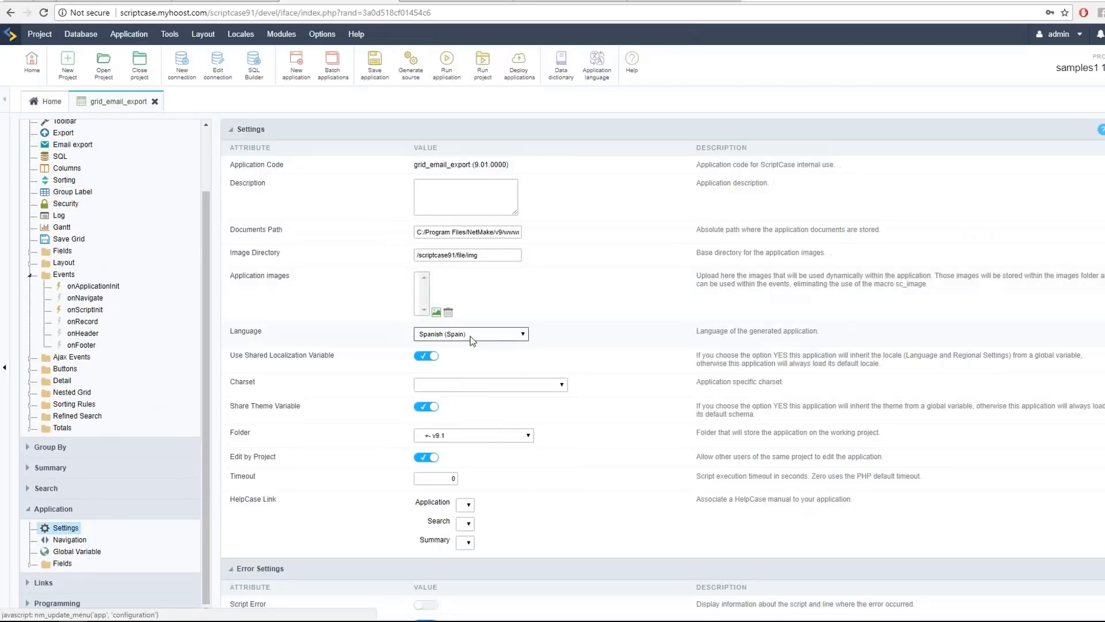
{"action": "left_click", "coordinate": [471, 335]}
{"action": "left_click", "coordinate": [477, 363]}
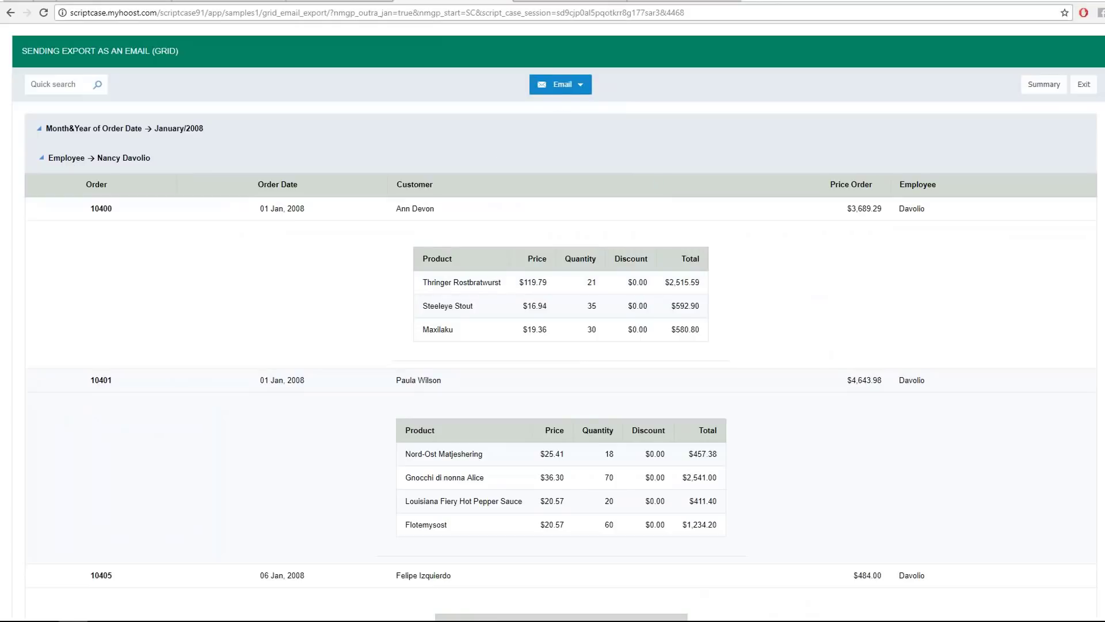
- Start a color PDF email export of the grid with charts at the Month&Year of Order Date level and review the email form
{"action": "left_click", "coordinate": [580, 104]}
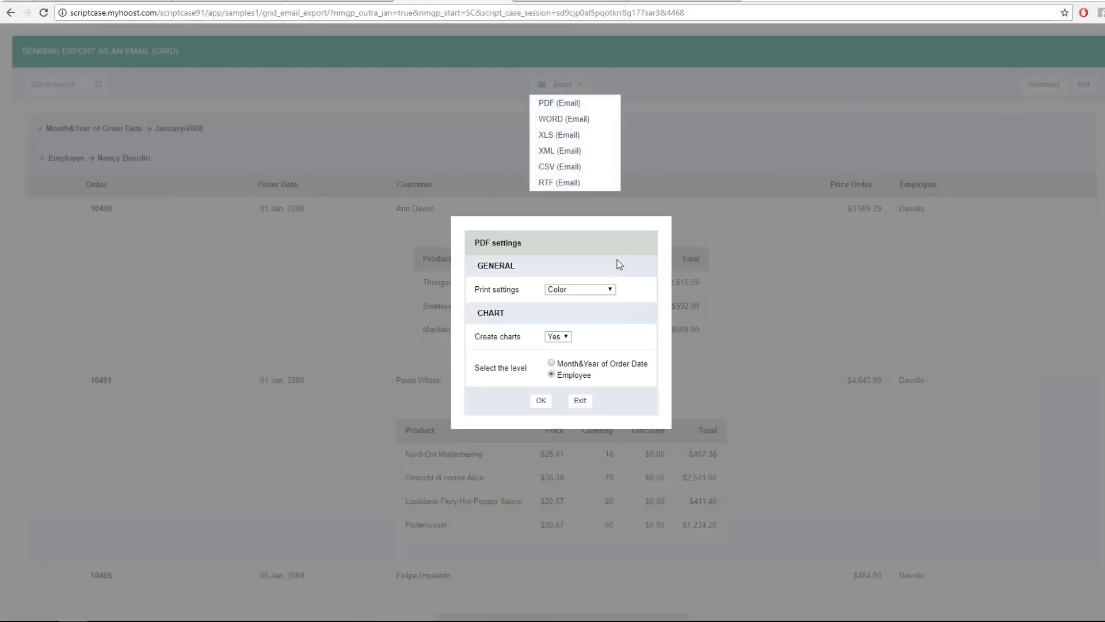
{"action": "left_click_drag", "start_coordinate": [540, 403], "coordinate": [546, 375]}
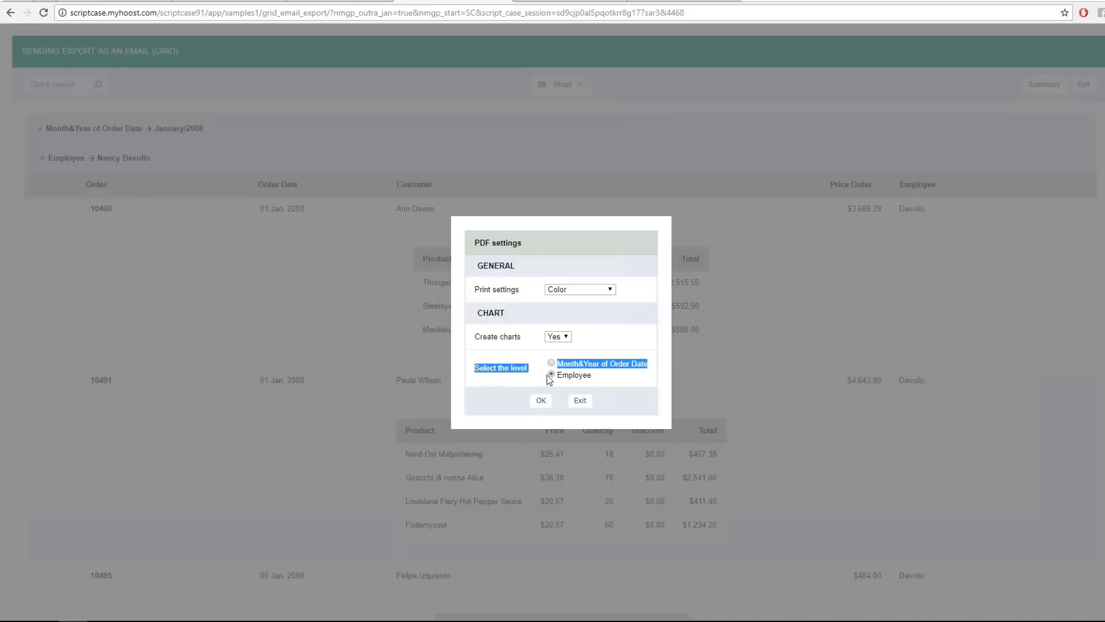
{"action": "left_click", "coordinate": [587, 375]}
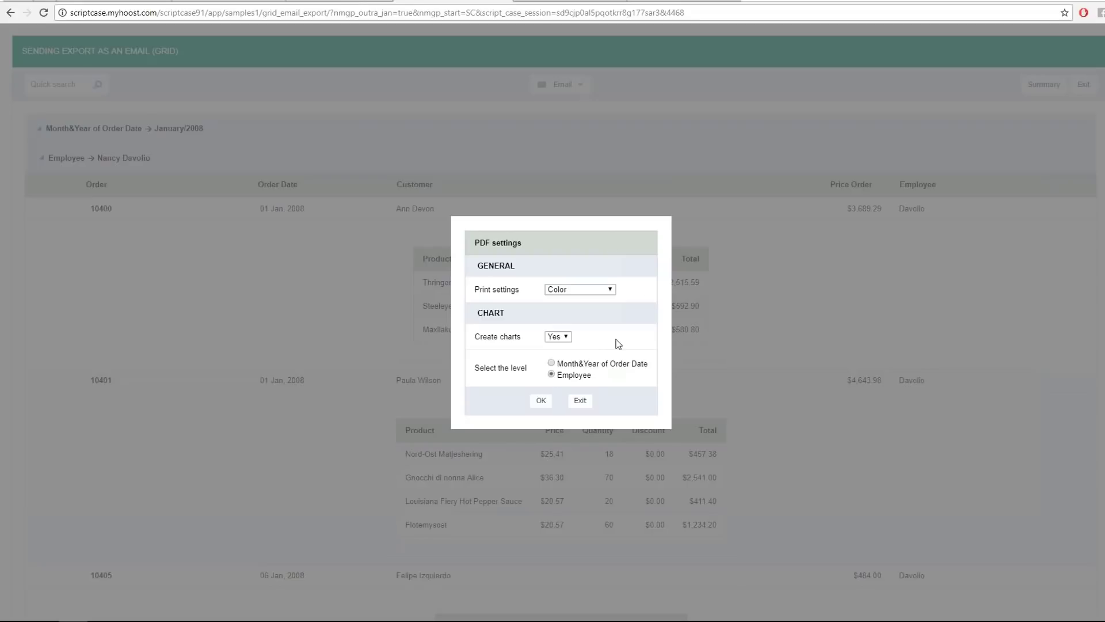
{"action": "left_click", "coordinate": [551, 364]}
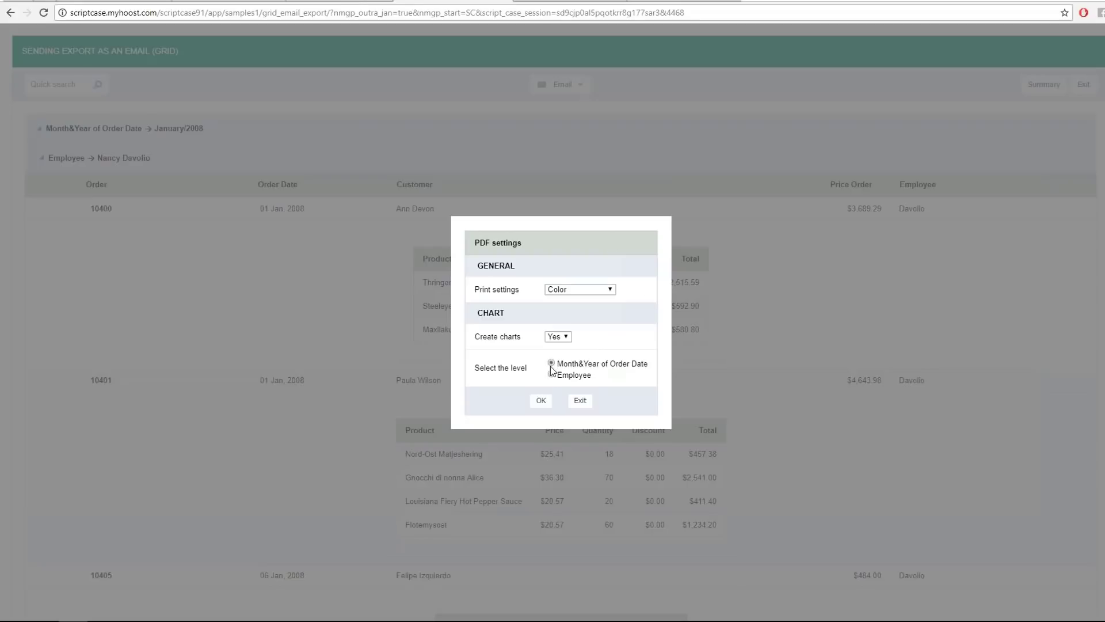
{"action": "left_click", "coordinate": [542, 400]}
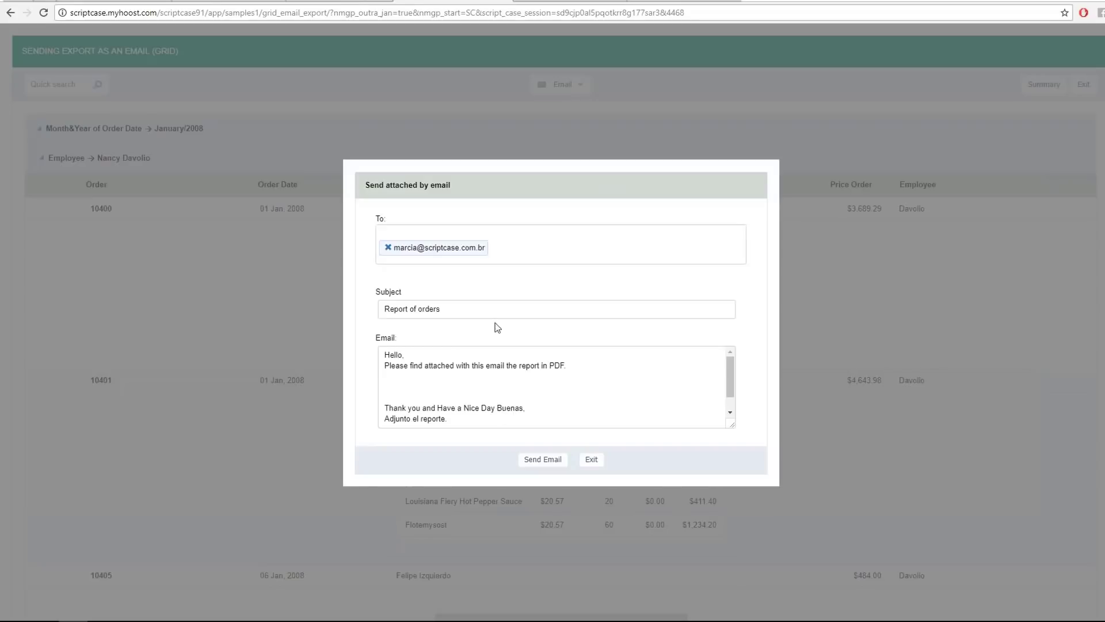
{"action": "scroll", "coordinate": [474, 294], "scroll_direction": "down", "scroll_amount": 2}
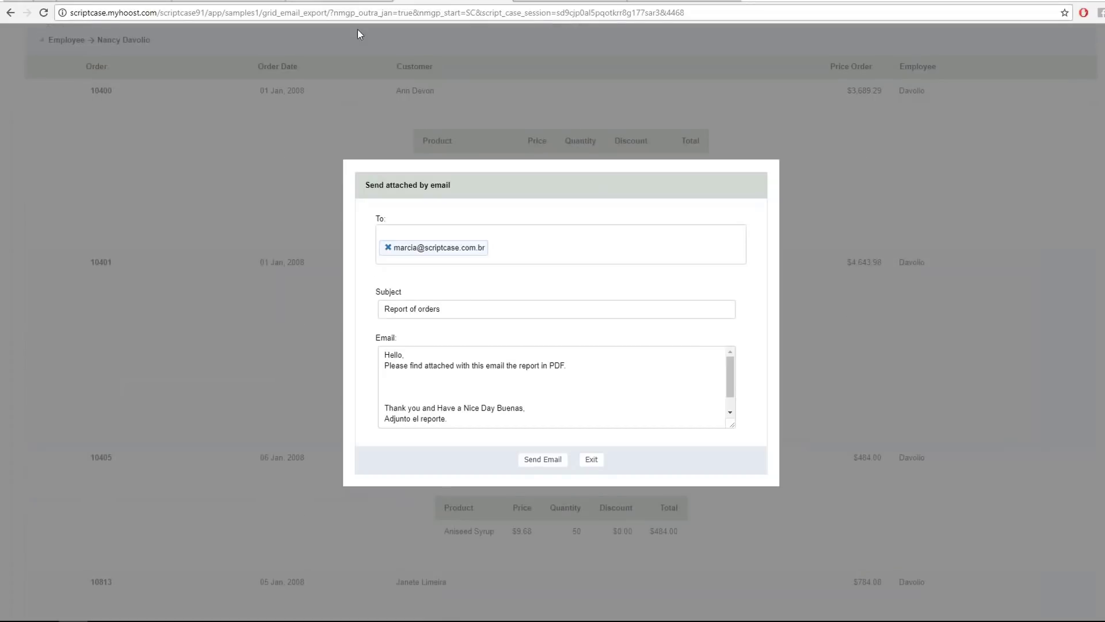
- Return to the grid's email export settings, switch It has copy to Yes, and restore it to Hidden
{"action": "left_click", "coordinate": [334, 3]}
{"action": "scroll", "coordinate": [381, 405], "scroll_direction": "down", "scroll_amount": 1}
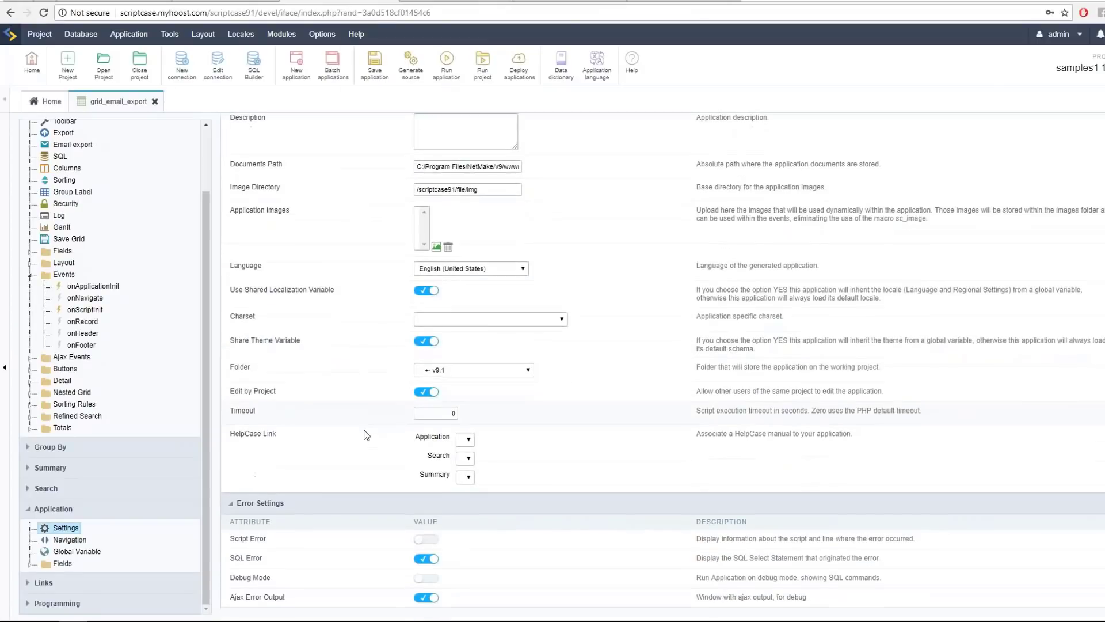
{"action": "scroll", "coordinate": [45, 408], "scroll_direction": "up", "scroll_amount": 1}
{"action": "left_click", "coordinate": [73, 203]}
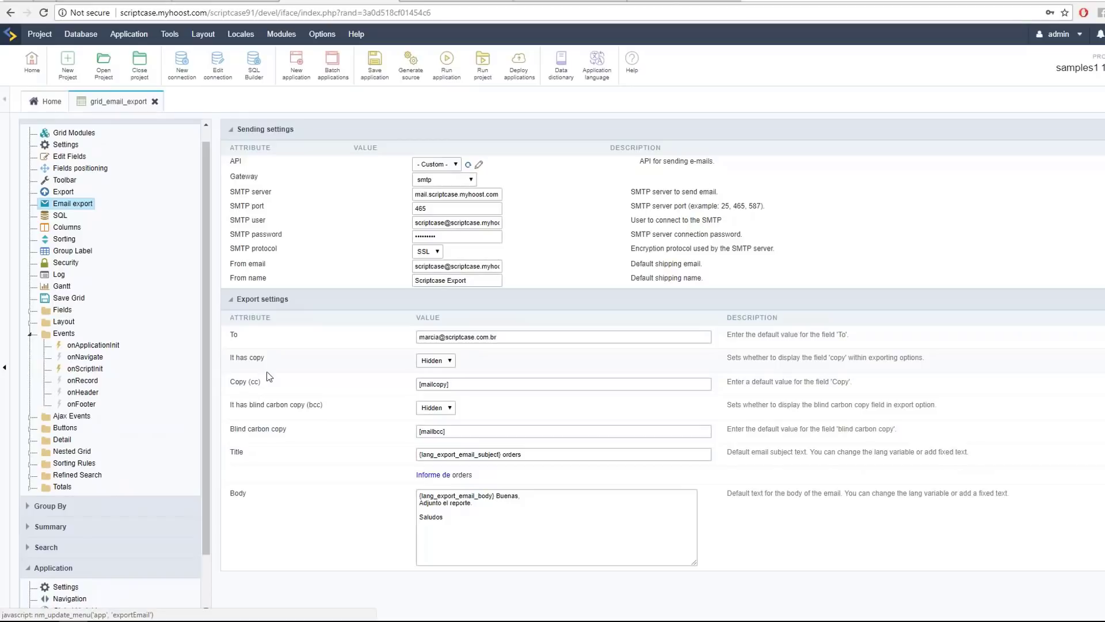
{"action": "left_click", "coordinate": [449, 362]}
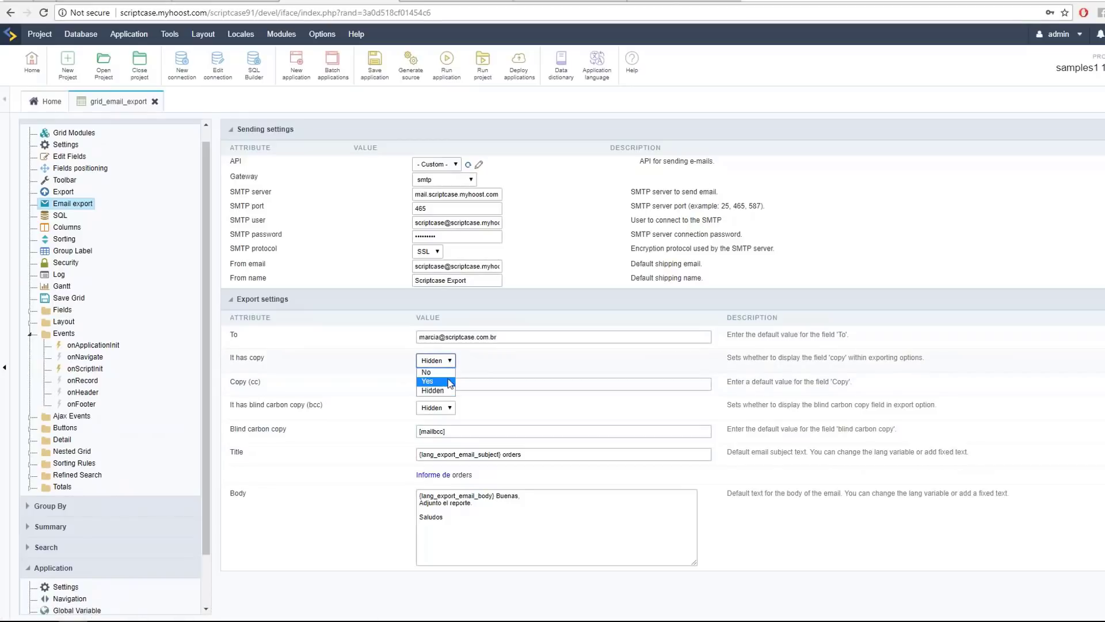
{"action": "left_click", "coordinate": [449, 381]}
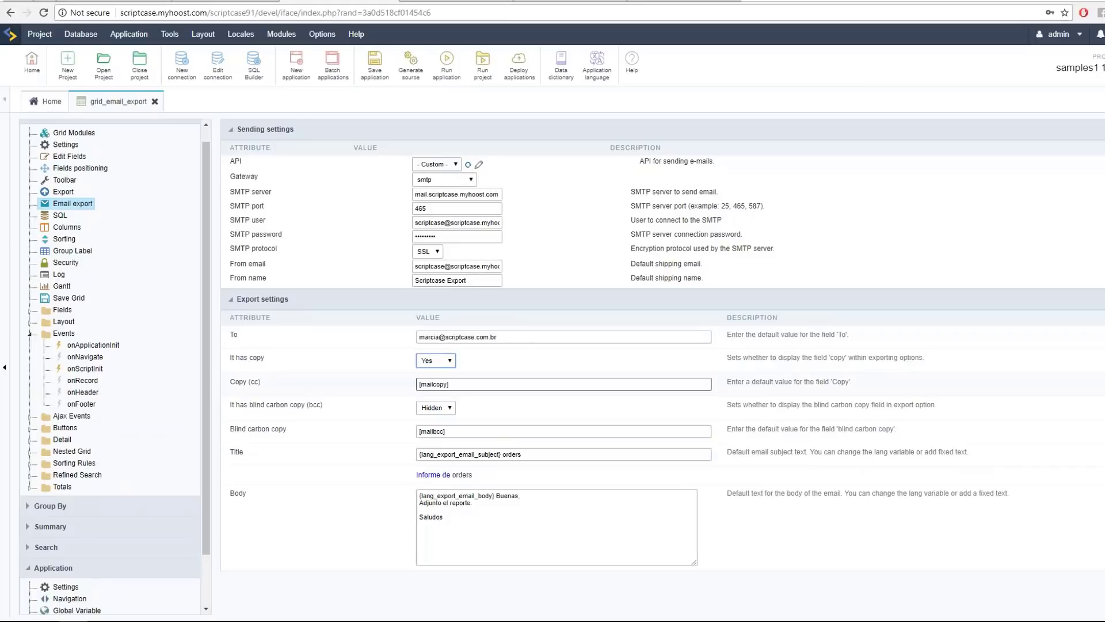
{"action": "left_click", "coordinate": [445, 365]}
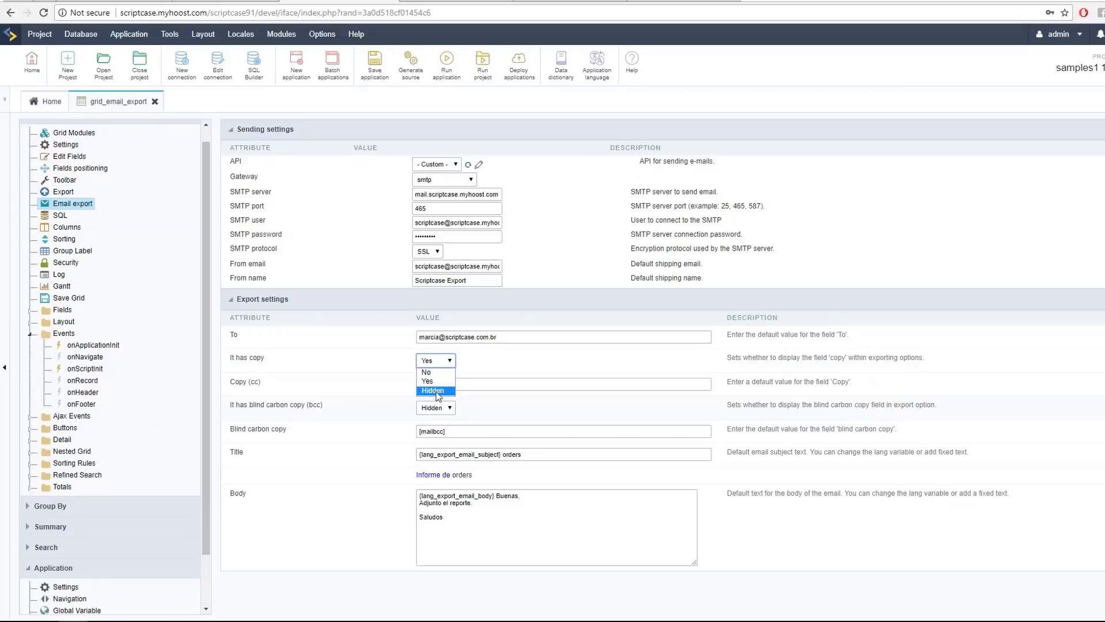
{"action": "left_click", "coordinate": [437, 391]}
{"action": "left_click", "coordinate": [466, 384]}
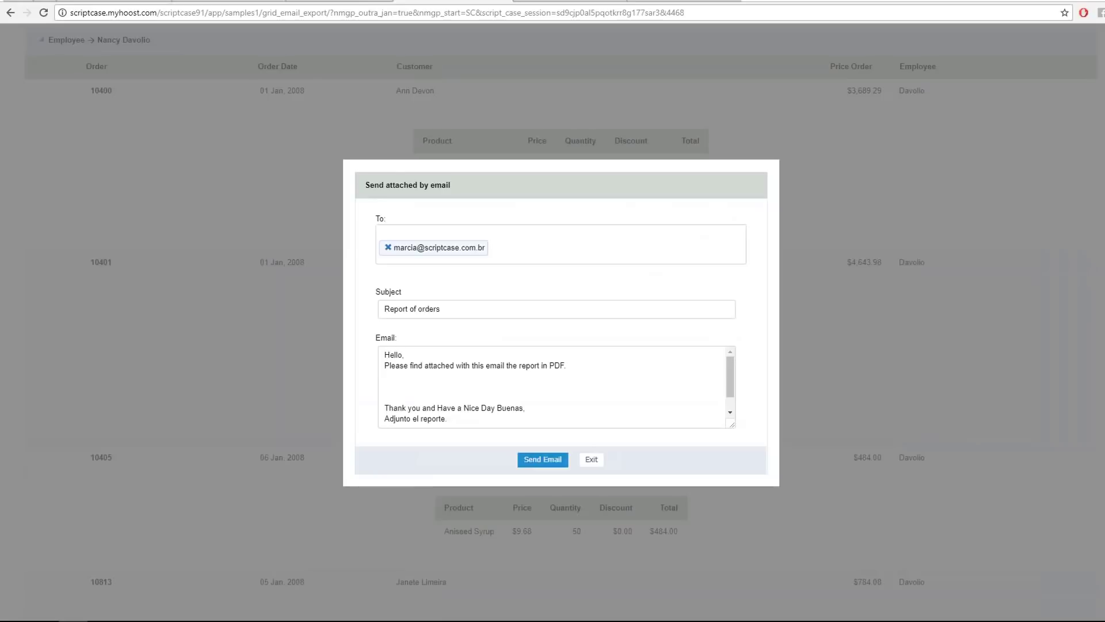
- Send the Report of orders email with the PDF attached
{"action": "left_click", "coordinate": [541, 460]}
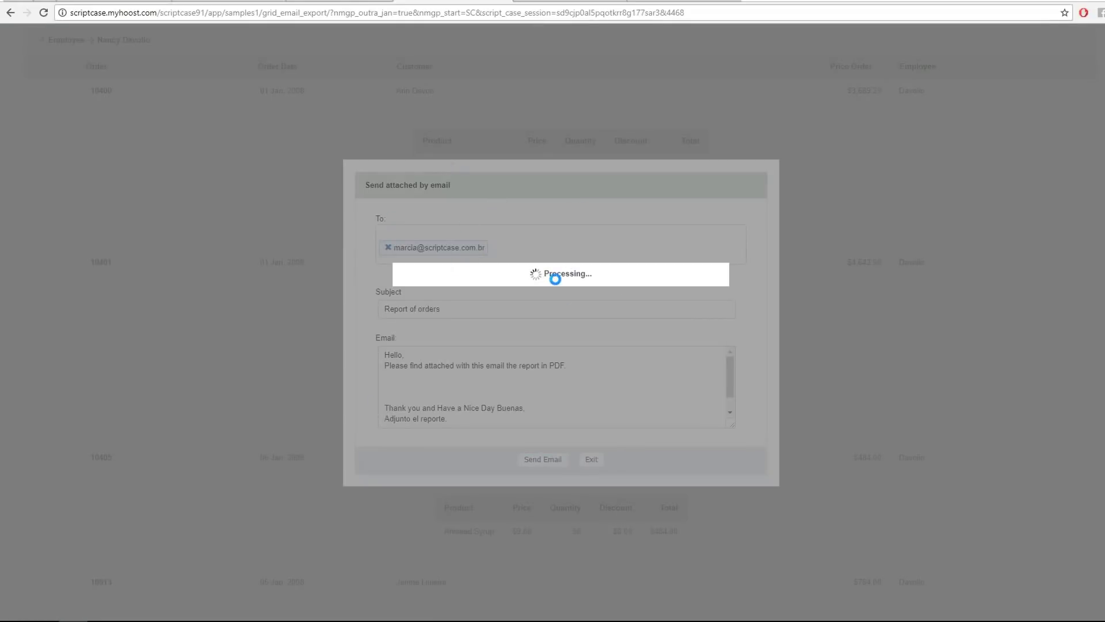
{"action": "left_click", "coordinate": [322, 1]}
{"action": "left_click", "coordinate": [622, 8]}
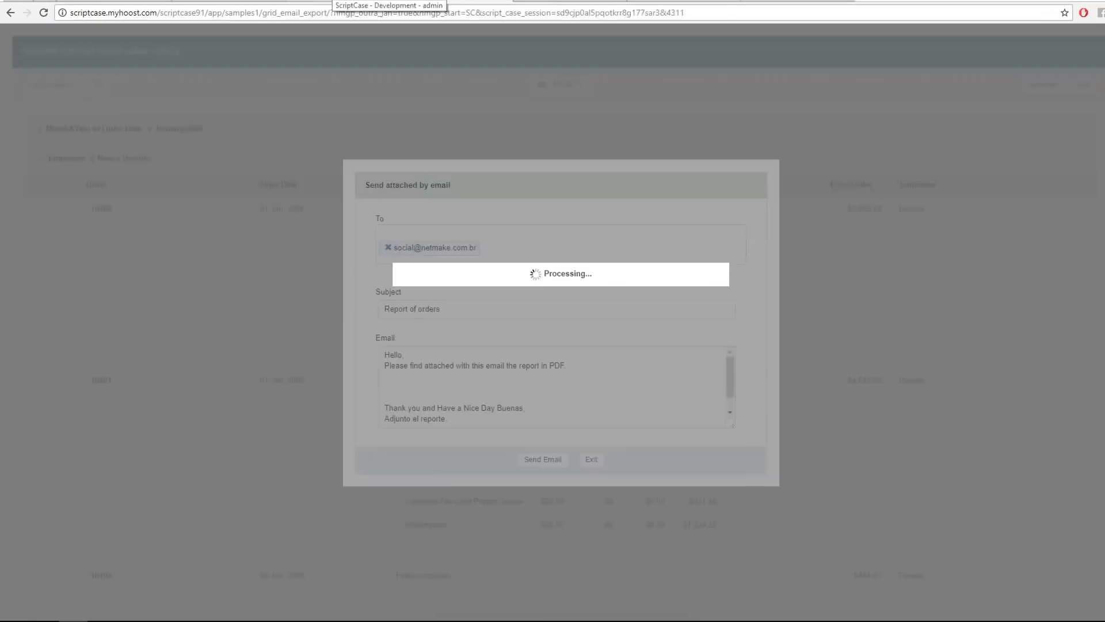
- Switch to the Gmail inbox, open the Report of orders email, and view its attached PDF
{"action": "left_click", "coordinate": [576, 8]}
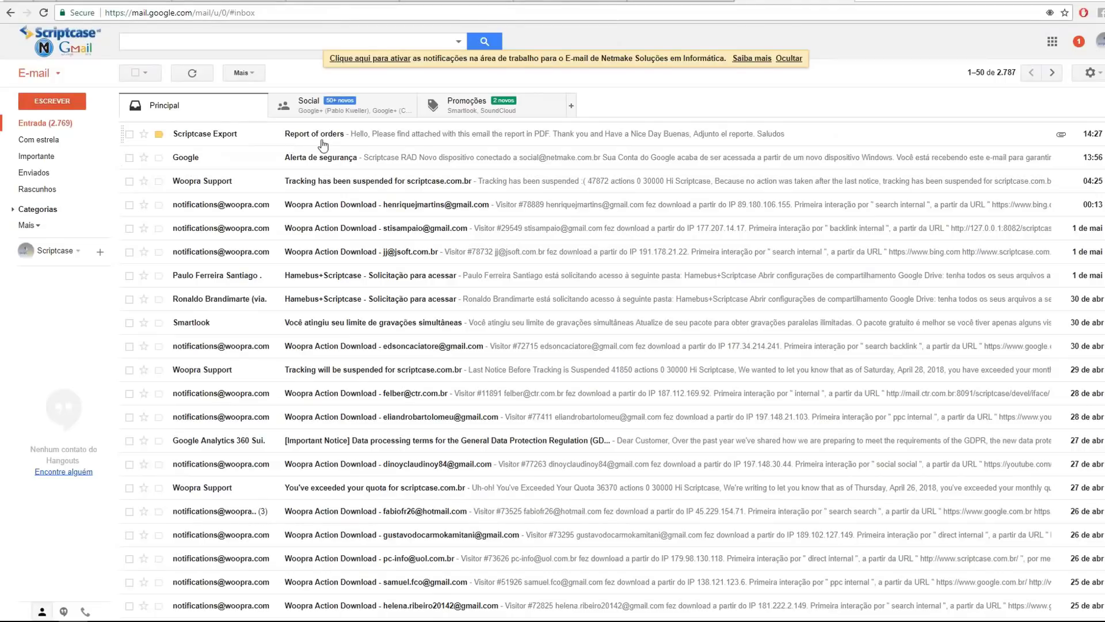
{"action": "mouse_move", "coordinate": [288, 142]}
{"action": "left_mouse_down"}
{"action": "mouse_move", "coordinate": [305, 144]}
{"action": "mouse_move", "coordinate": [319, 105]}
{"action": "mouse_move", "coordinate": [278, 144]}
{"action": "left_mouse_up"}
{"action": "left_click", "coordinate": [278, 143]}
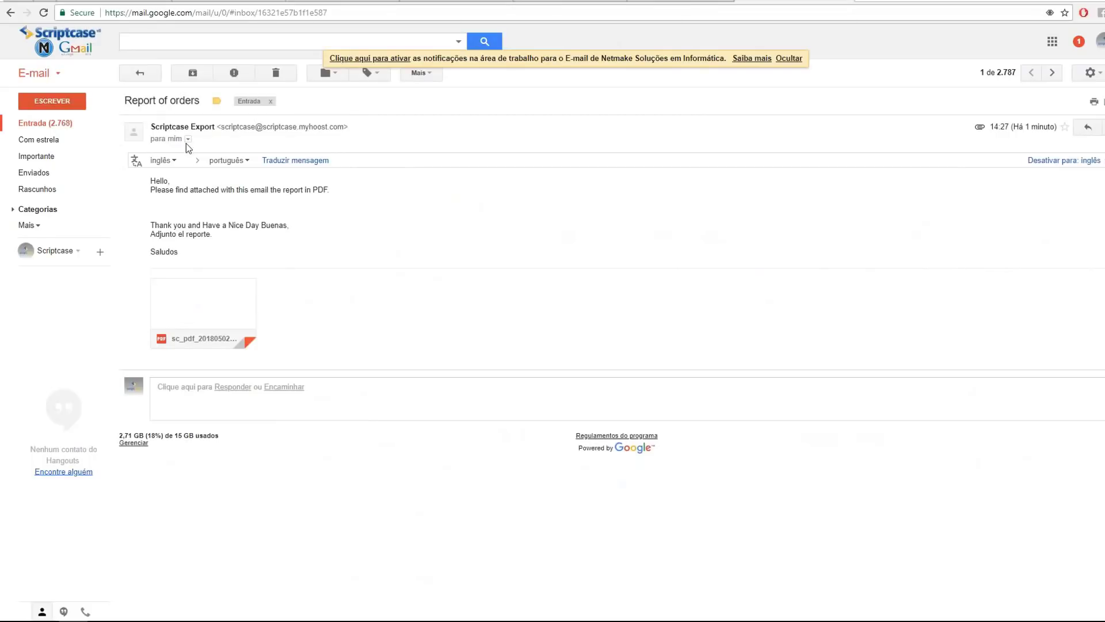
{"action": "left_click_drag", "start_coordinate": [125, 101], "coordinate": [194, 101]}
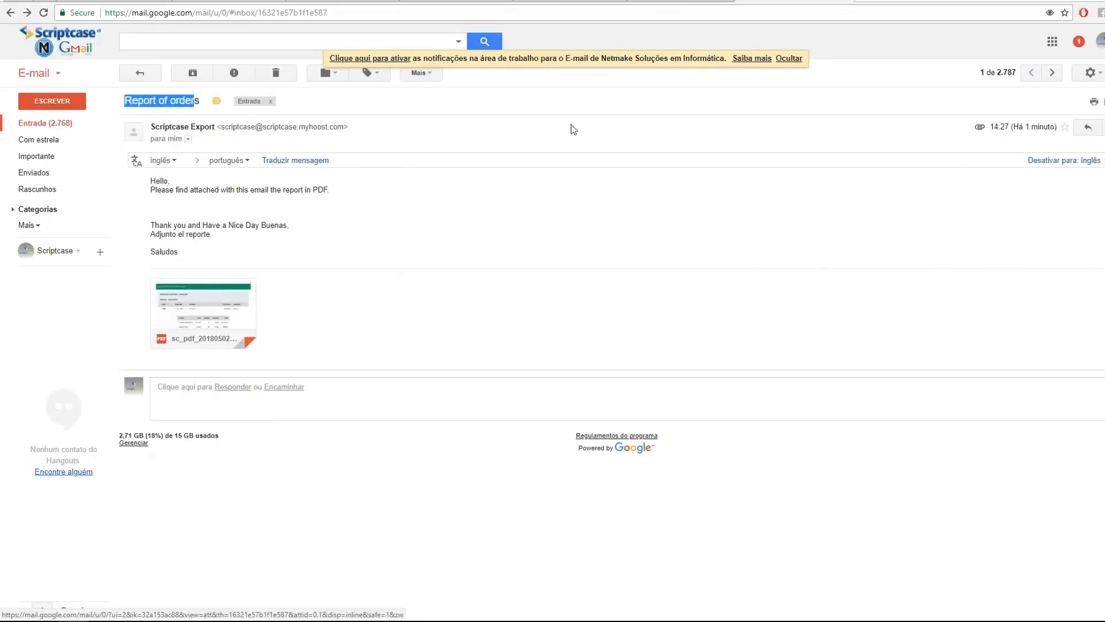
{"action": "left_click", "coordinate": [245, 284]}
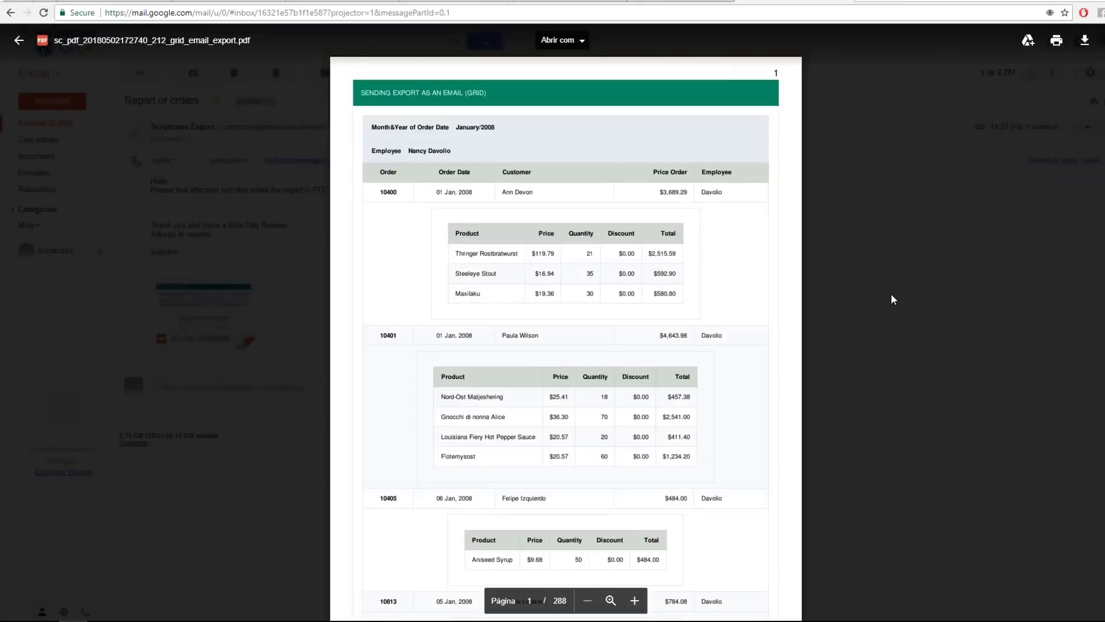
- Return to the ScriptCase development environment and open the chart_email_export application from the project's application list
{"action": "left_click", "coordinate": [683, 2]}
{"action": "key", "text": "ctrl+shift+Tab"}
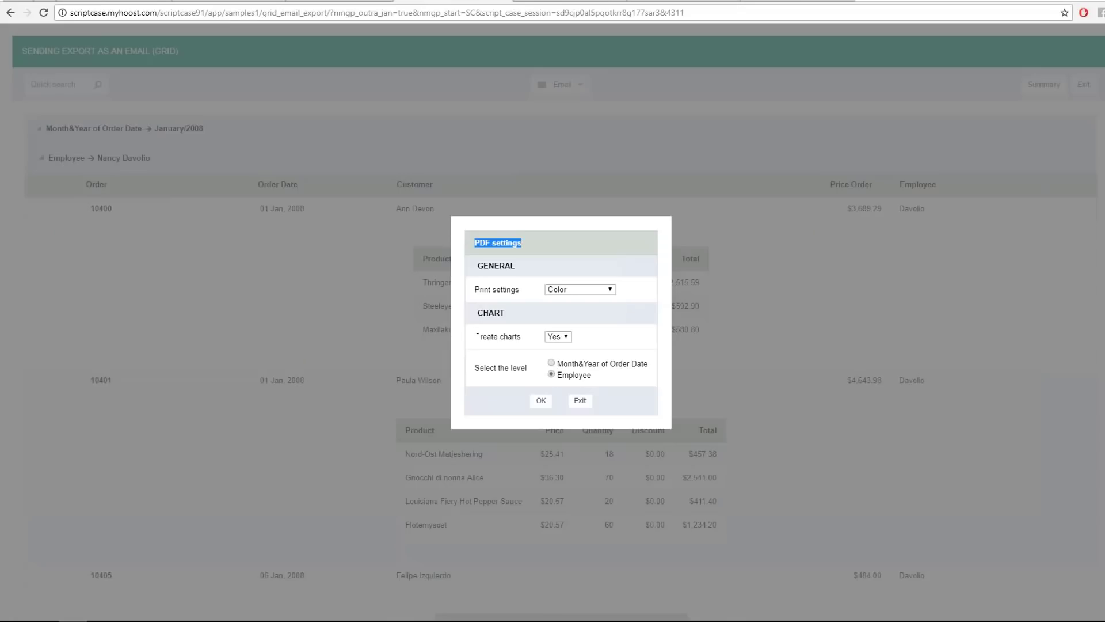
{"action": "left_click", "coordinate": [406, 1]}
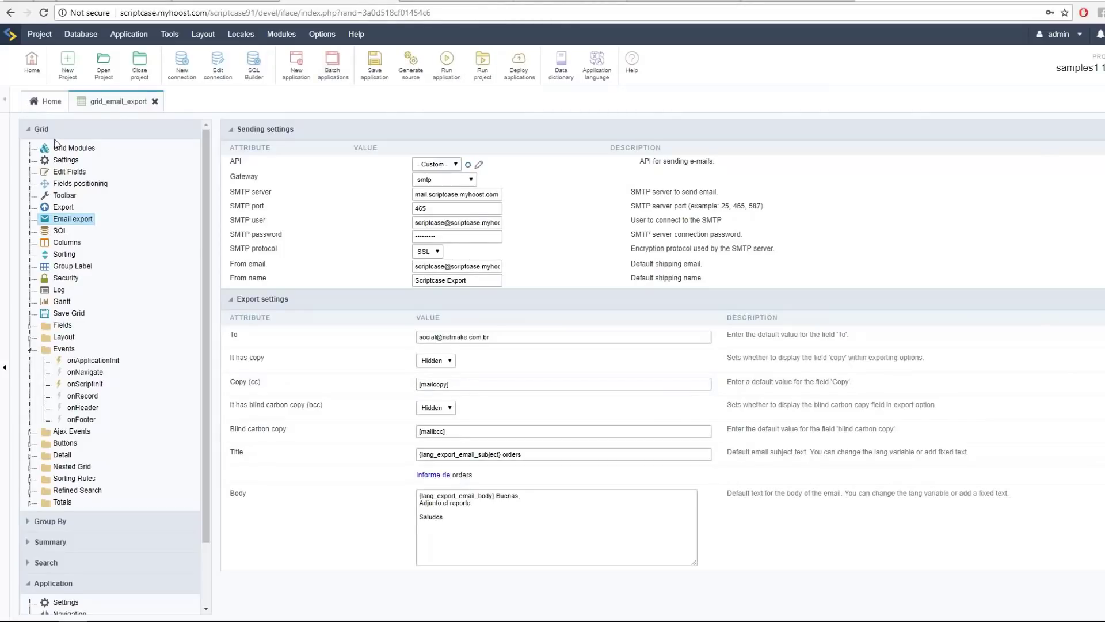
{"action": "left_click", "coordinate": [46, 102]}
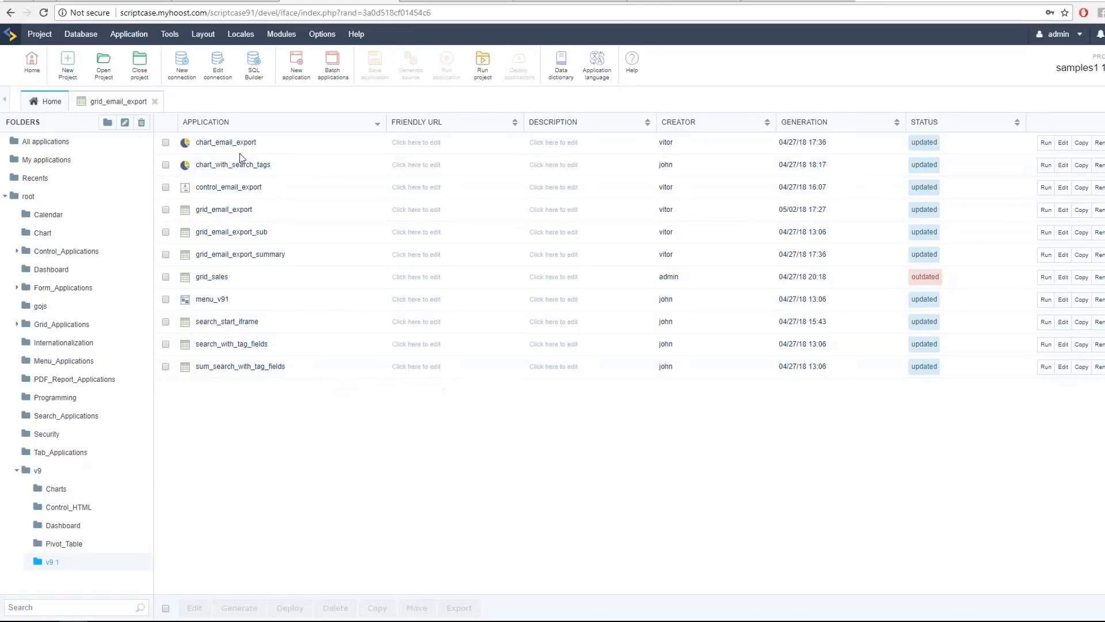
{"action": "left_click", "coordinate": [211, 143]}
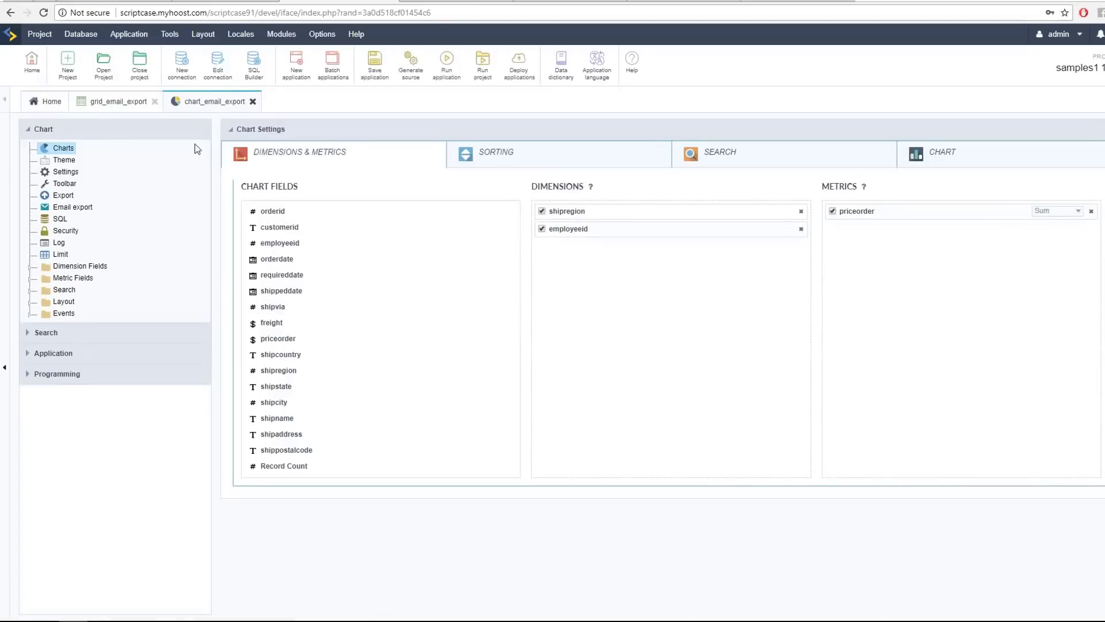
- Run the chart application and show the formats available for sending it by email
{"action": "left_click", "coordinate": [447, 62]}
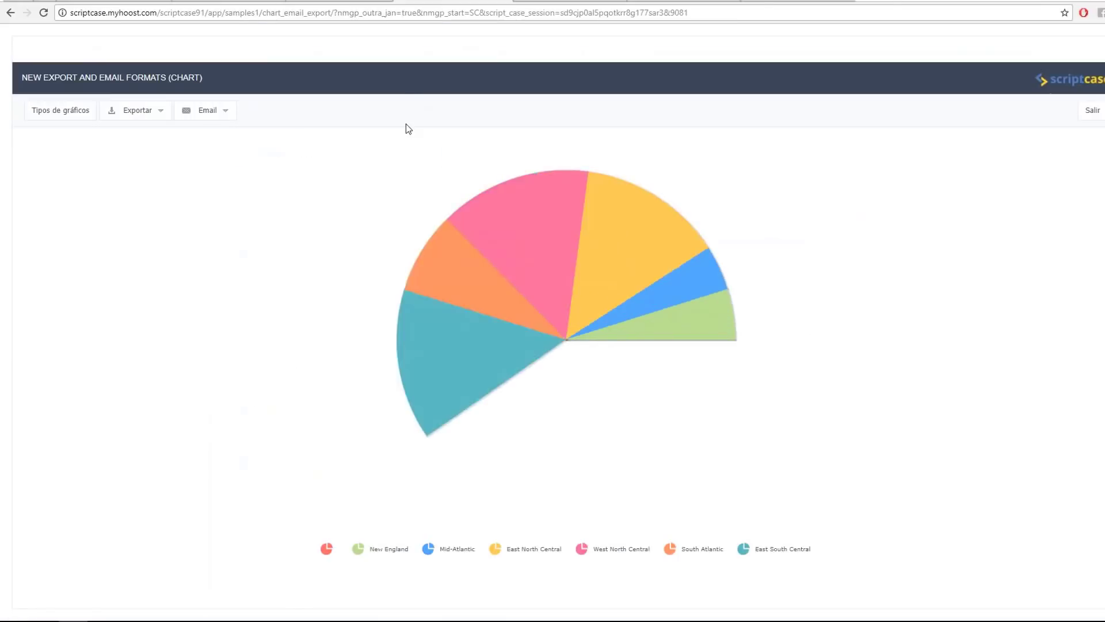
{"action": "left_click", "coordinate": [210, 110]}
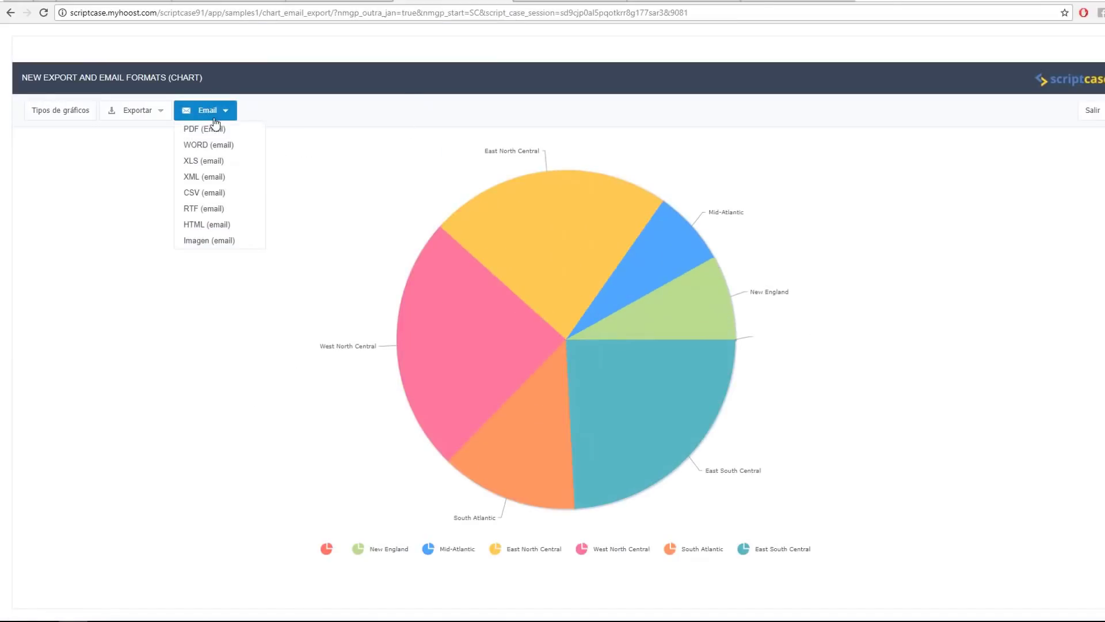
{"action": "left_click", "coordinate": [235, 153]}
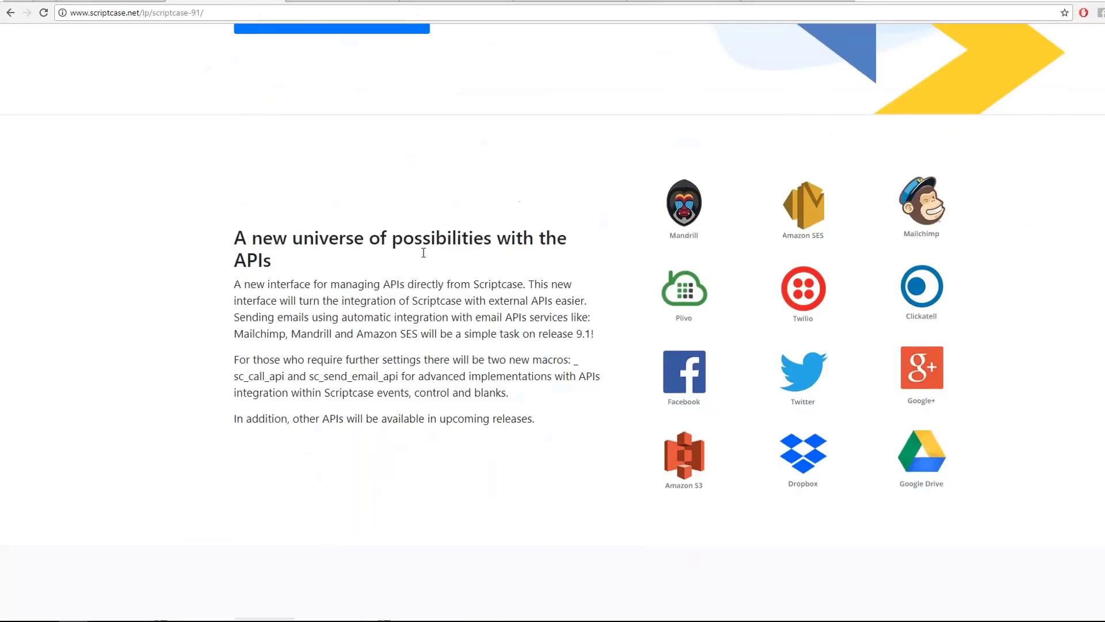
- Review the sections on emailed reports and new export settings on the ScriptCase 9.1 web page
{"action": "scroll", "coordinate": [527, 263], "scroll_direction": "down", "scroll_amount": 5}
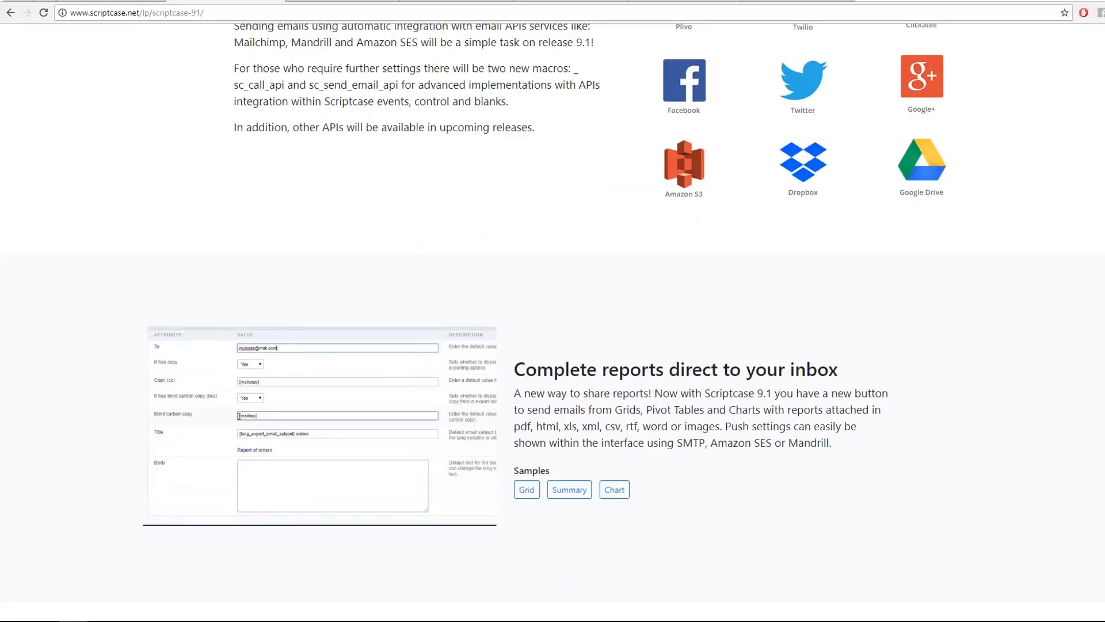
{"action": "scroll", "coordinate": [711, 387], "scroll_direction": "down", "scroll_amount": 1}
{"action": "scroll", "coordinate": [710, 388], "scroll_direction": "up", "scroll_amount": 3}
{"action": "scroll", "coordinate": [499, 267], "scroll_direction": "down", "scroll_amount": 8}
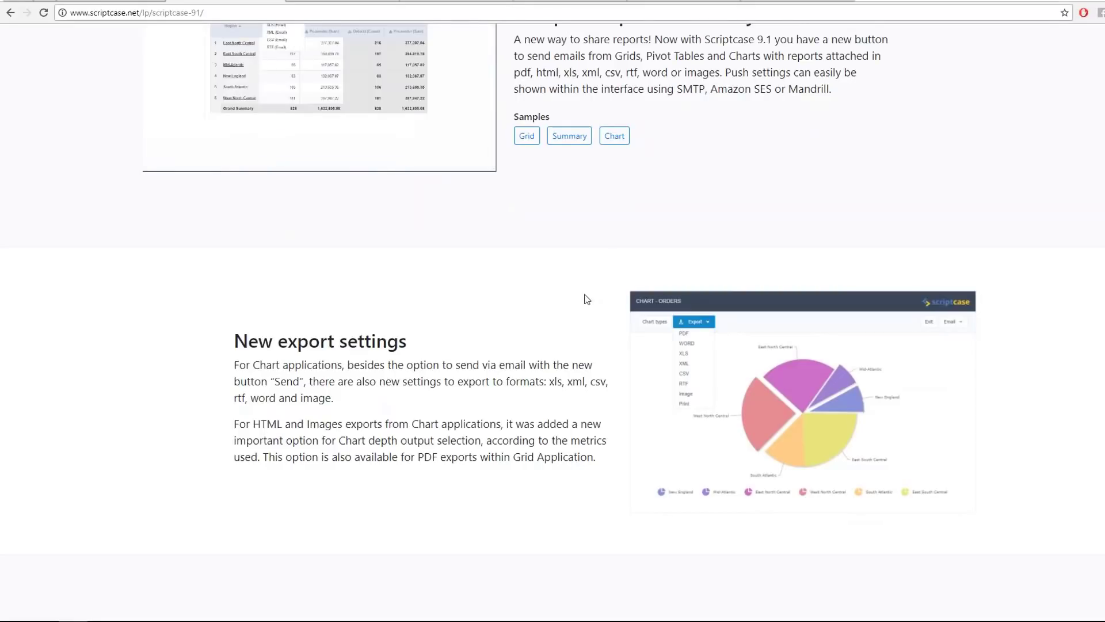
{"action": "scroll", "coordinate": [559, 406], "scroll_direction": "up", "scroll_amount": 1}
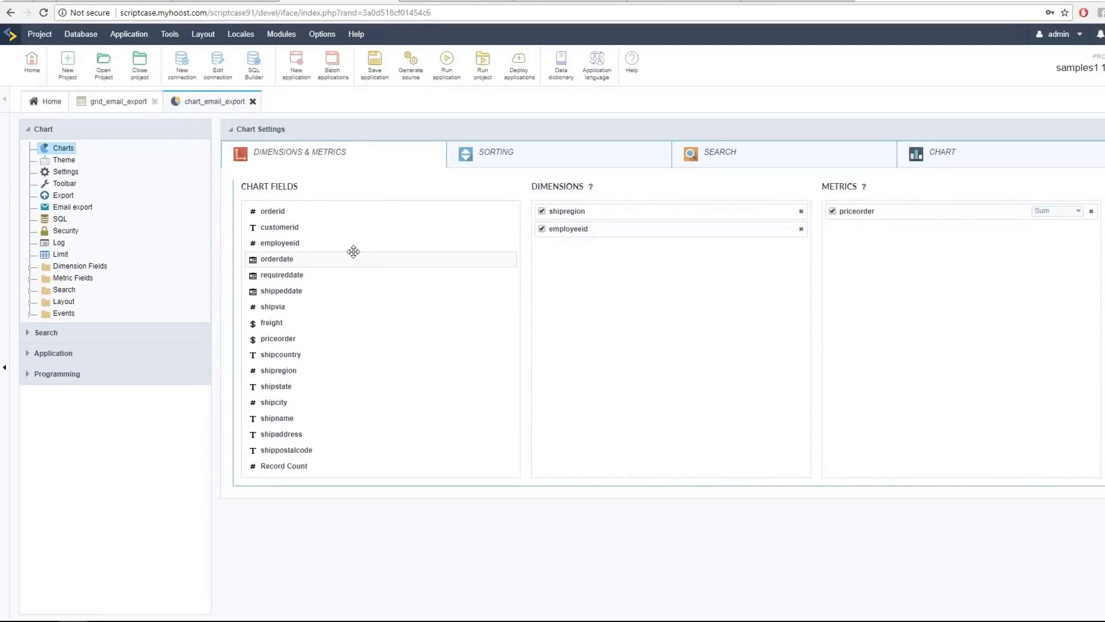
- Examine the export settings and the chart display options of the chart_email_export application
{"action": "left_click", "coordinate": [63, 199]}
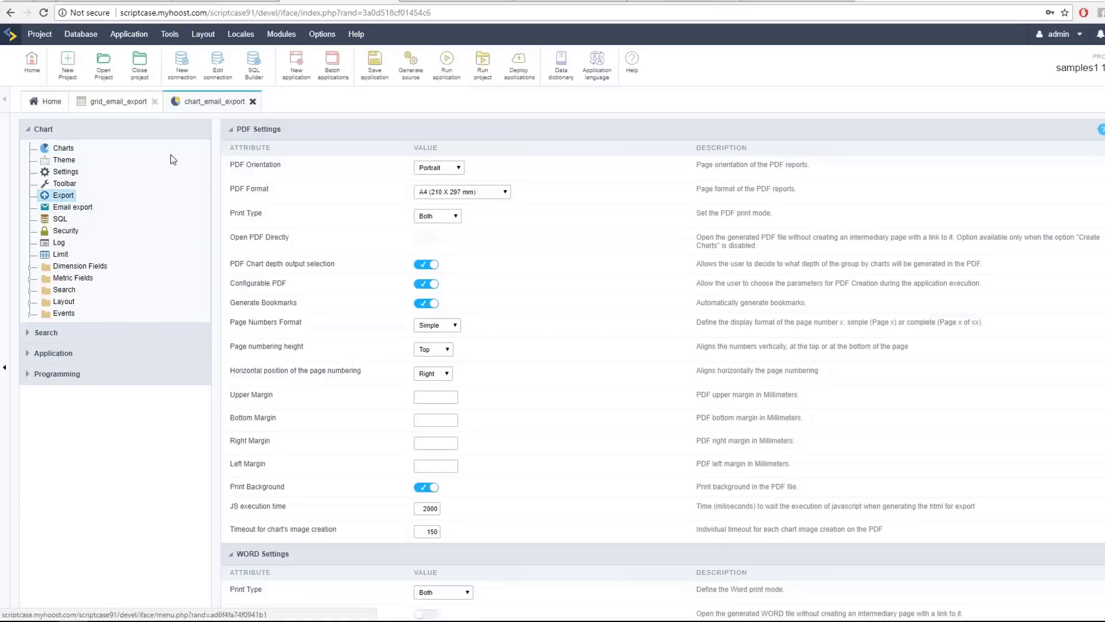
{"action": "left_click", "coordinate": [63, 149]}
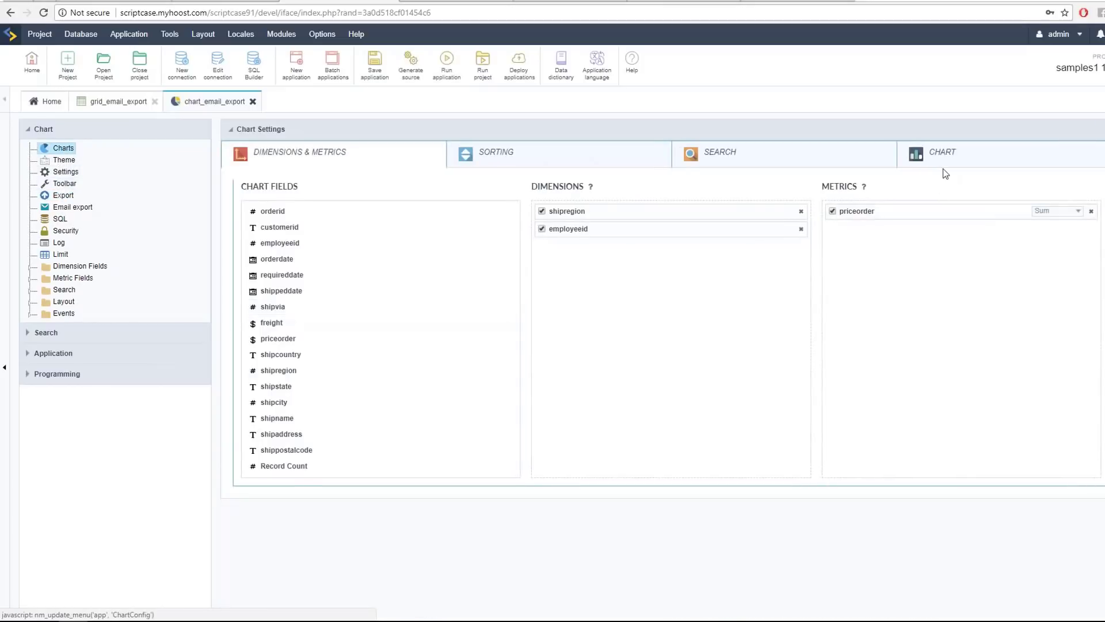
{"action": "left_click", "coordinate": [943, 167]}
{"action": "scroll", "coordinate": [508, 375], "scroll_direction": "down", "scroll_amount": 1}
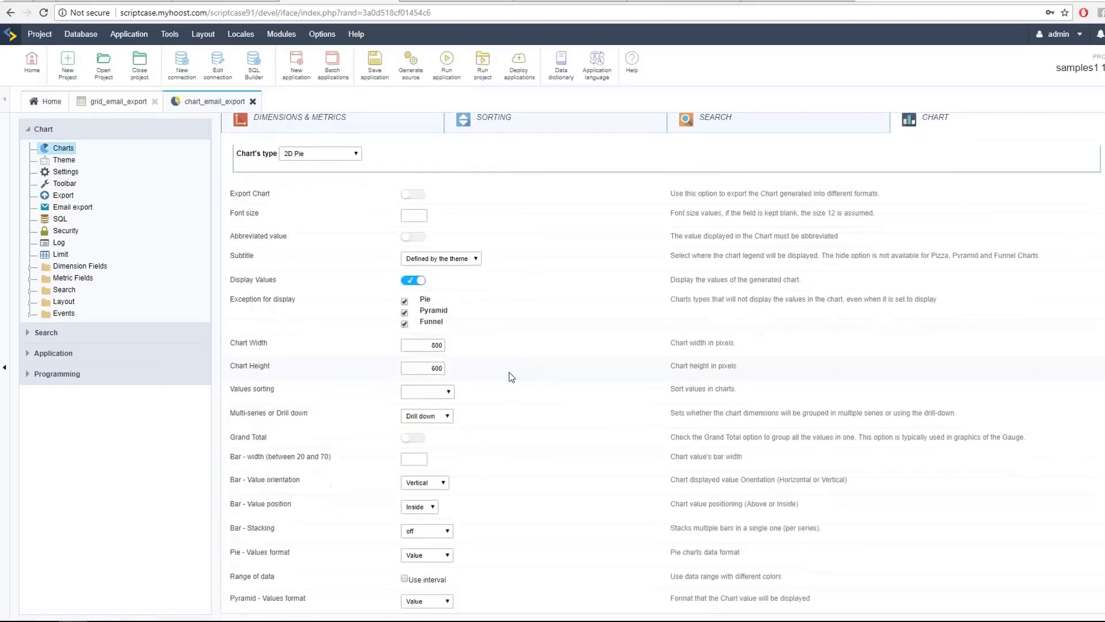
{"action": "scroll", "coordinate": [504, 377], "scroll_direction": "up", "scroll_amount": 1}
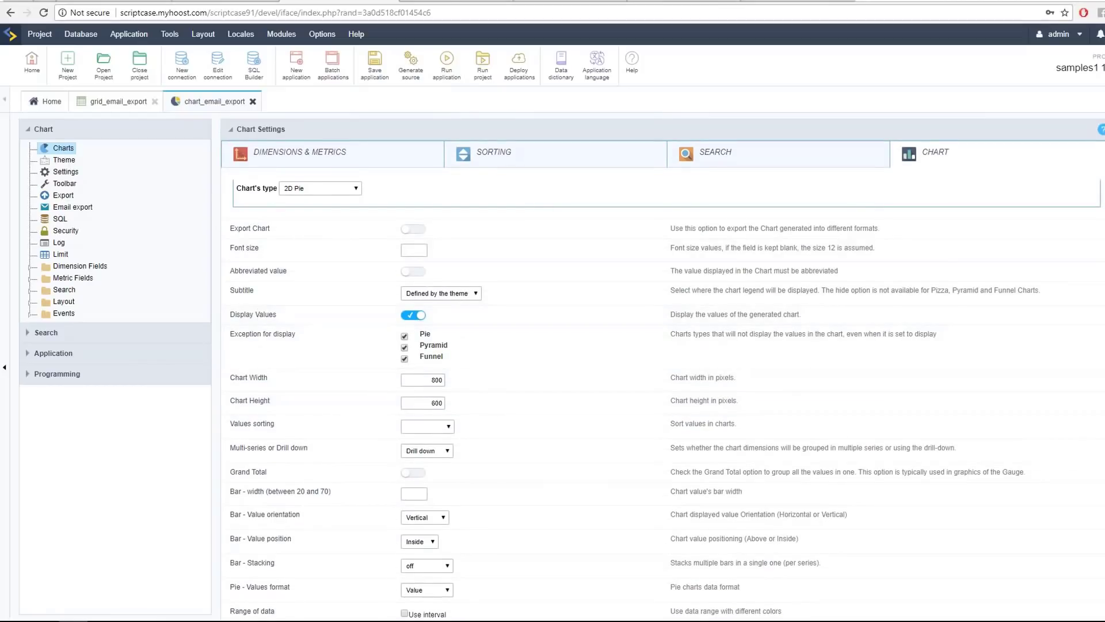
- Go back to the running pie chart and show its available export formats
{"action": "left_click", "coordinate": [448, 2]}
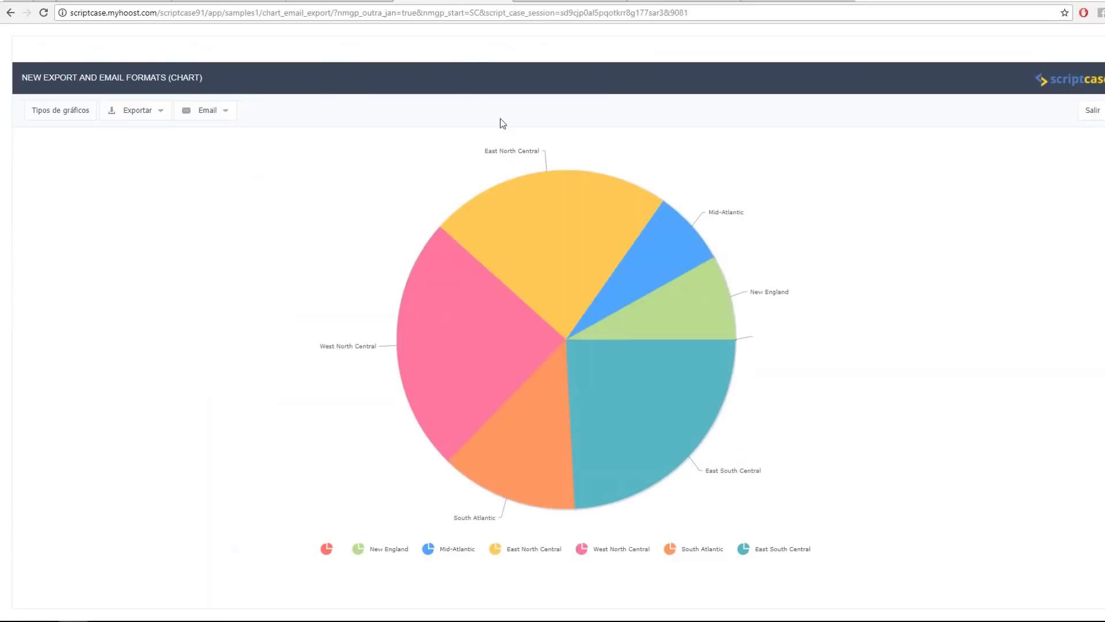
{"action": "mouse_move", "coordinate": [554, 214]}
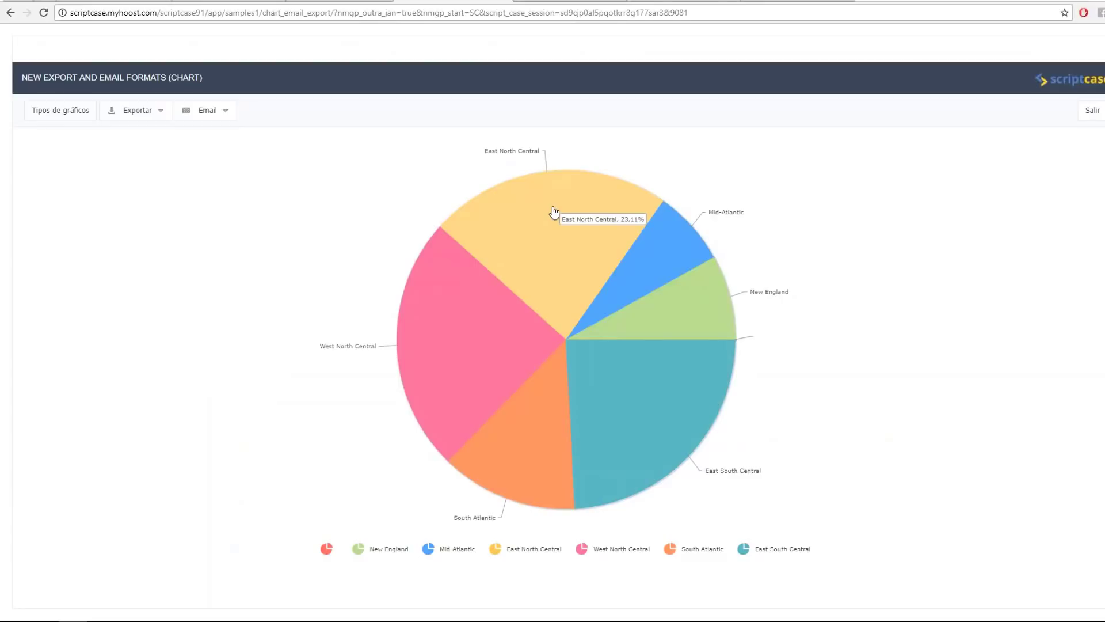
{"action": "left_click", "coordinate": [136, 118]}
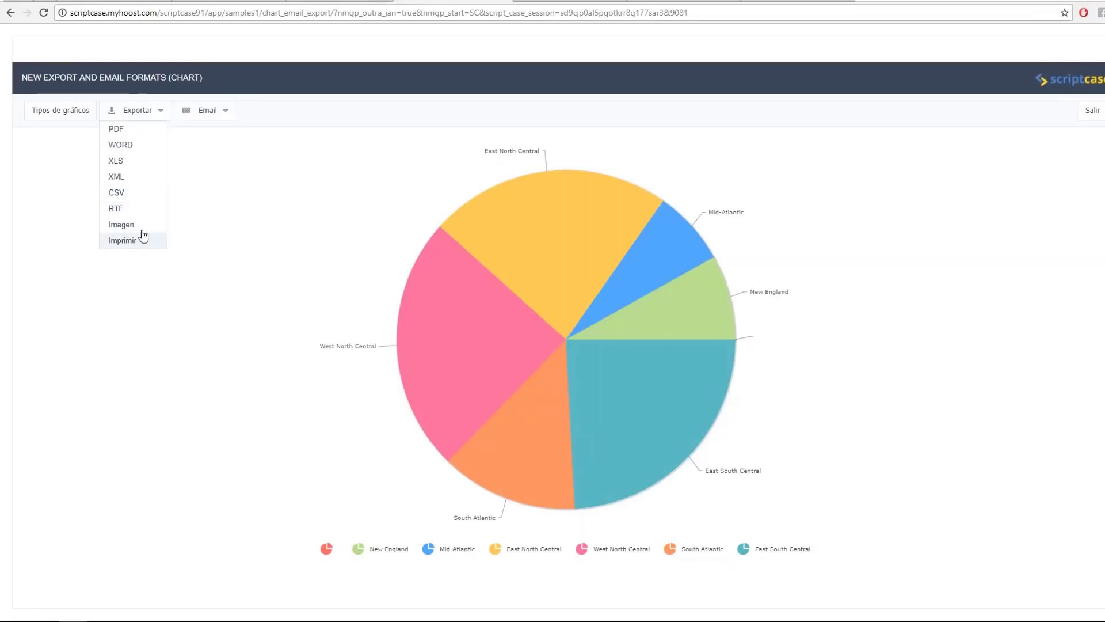
- Set the language of the chart_email_export application to English (United States) and run the chart
{"action": "left_click", "coordinate": [282, 3]}
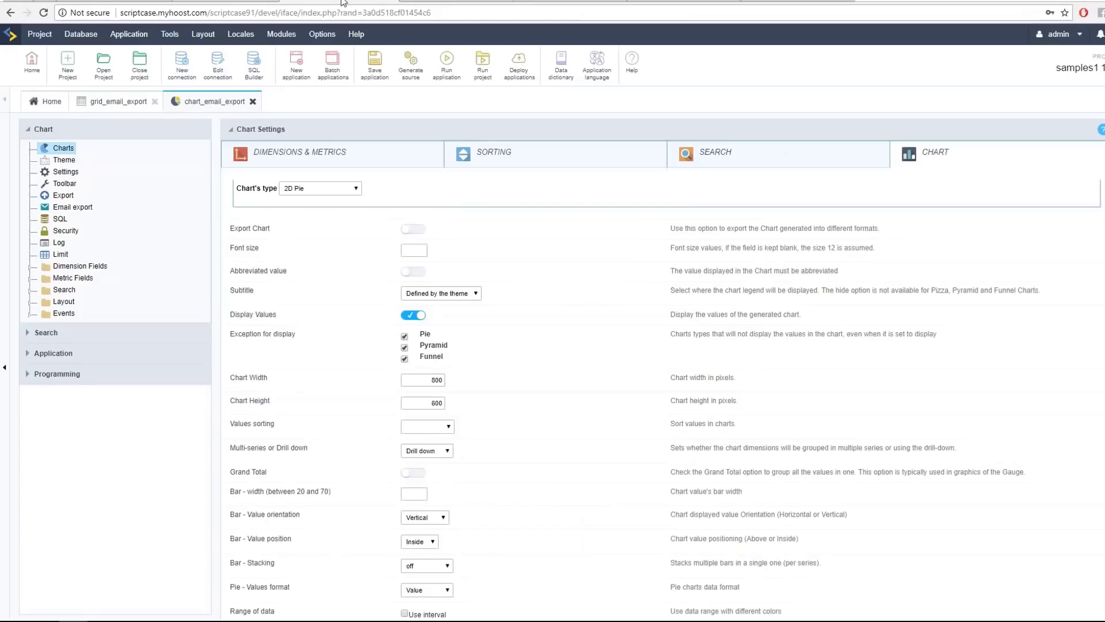
{"action": "left_click", "coordinate": [53, 352]}
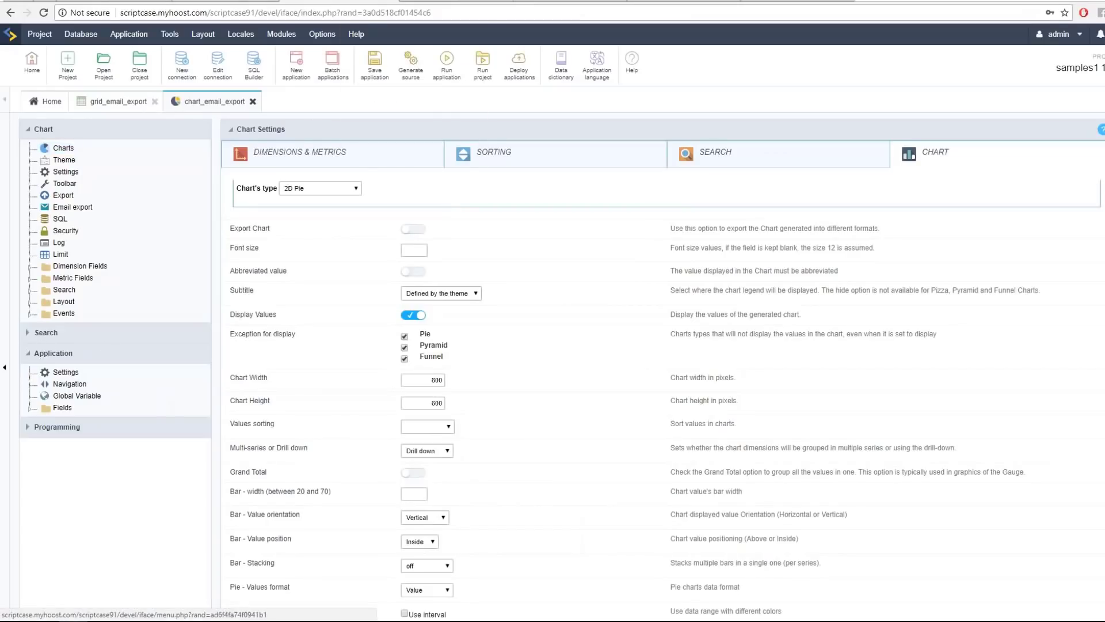
{"action": "left_click", "coordinate": [70, 372]}
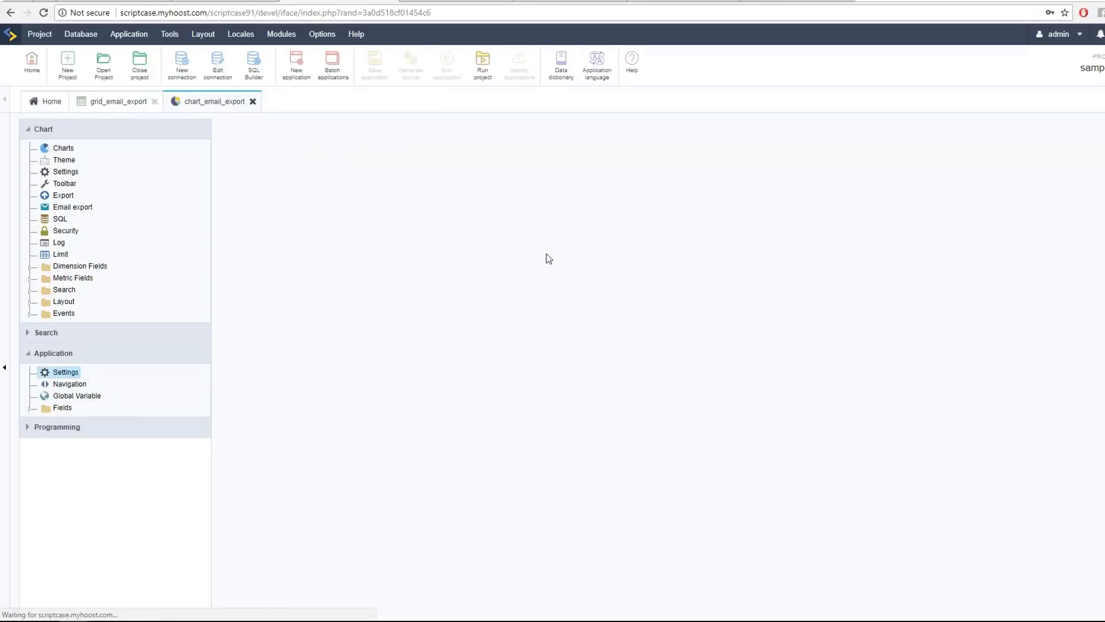
{"action": "left_click", "coordinate": [472, 232]}
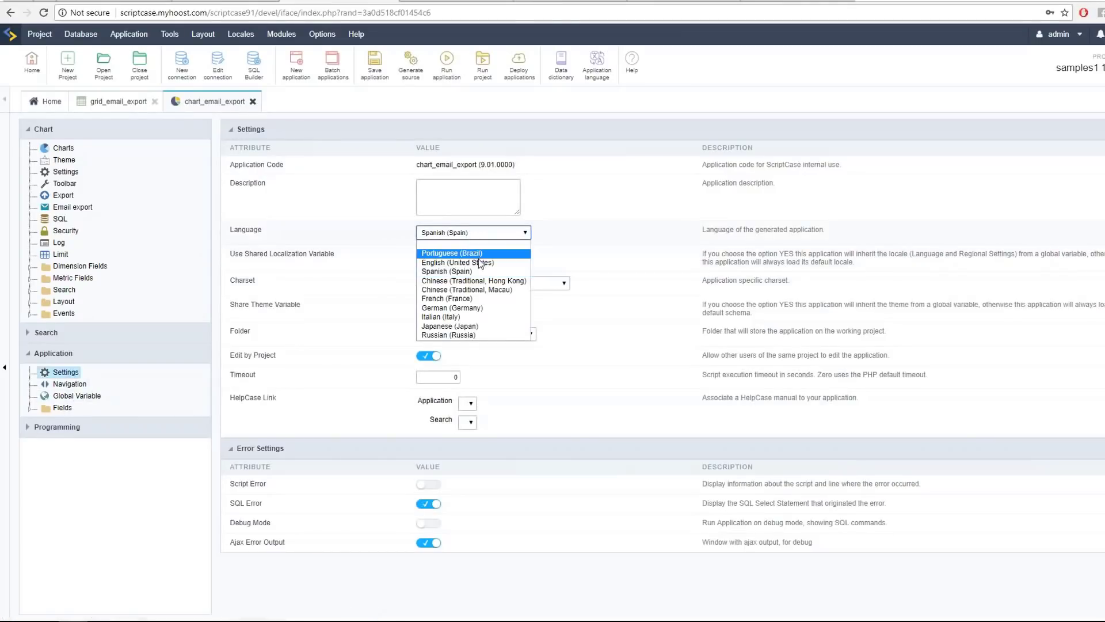
{"action": "left_click", "coordinate": [460, 253]}
{"action": "left_click", "coordinate": [480, 68]}
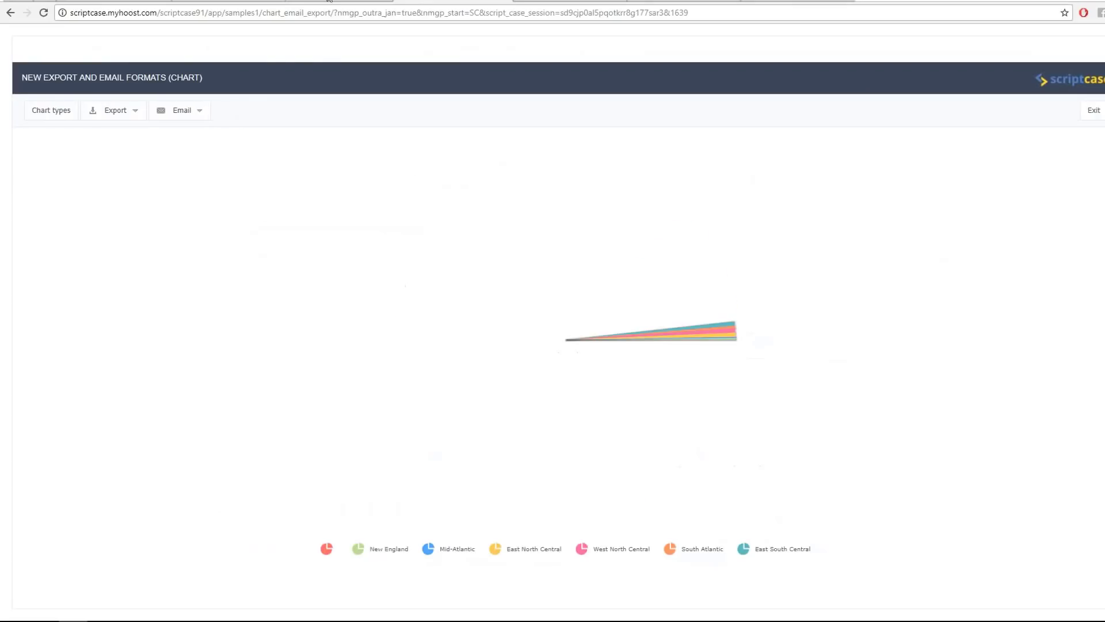
- Review the New export settings section on the ScriptCase 9.1 web page and return to the application settings
{"action": "left_click", "coordinate": [329, 1]}
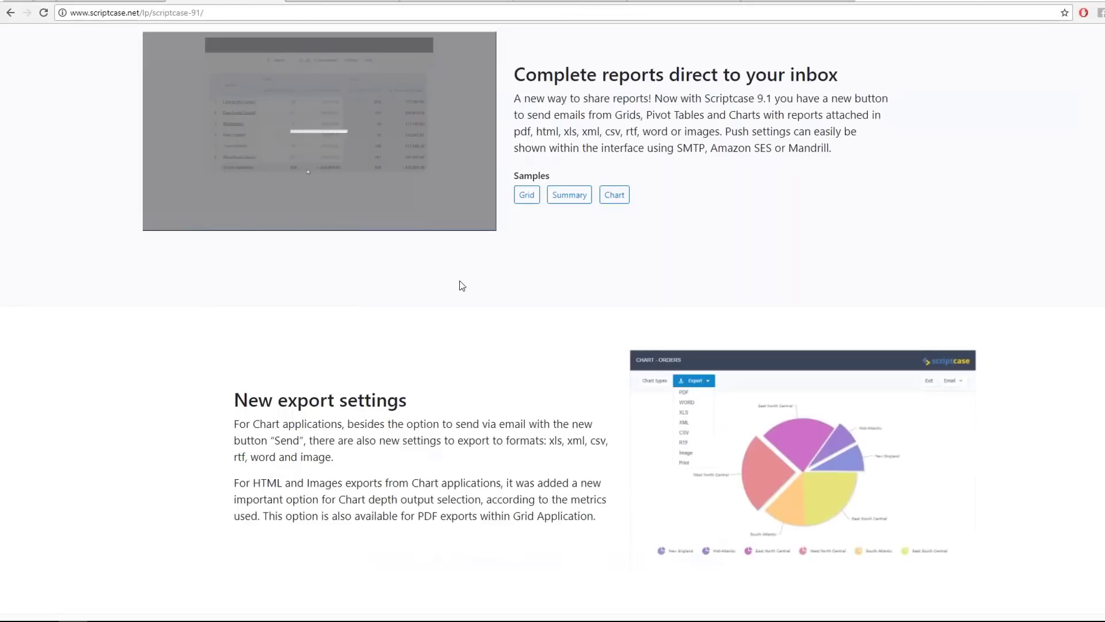
{"action": "scroll", "coordinate": [341, 422], "scroll_direction": "down", "scroll_amount": 1}
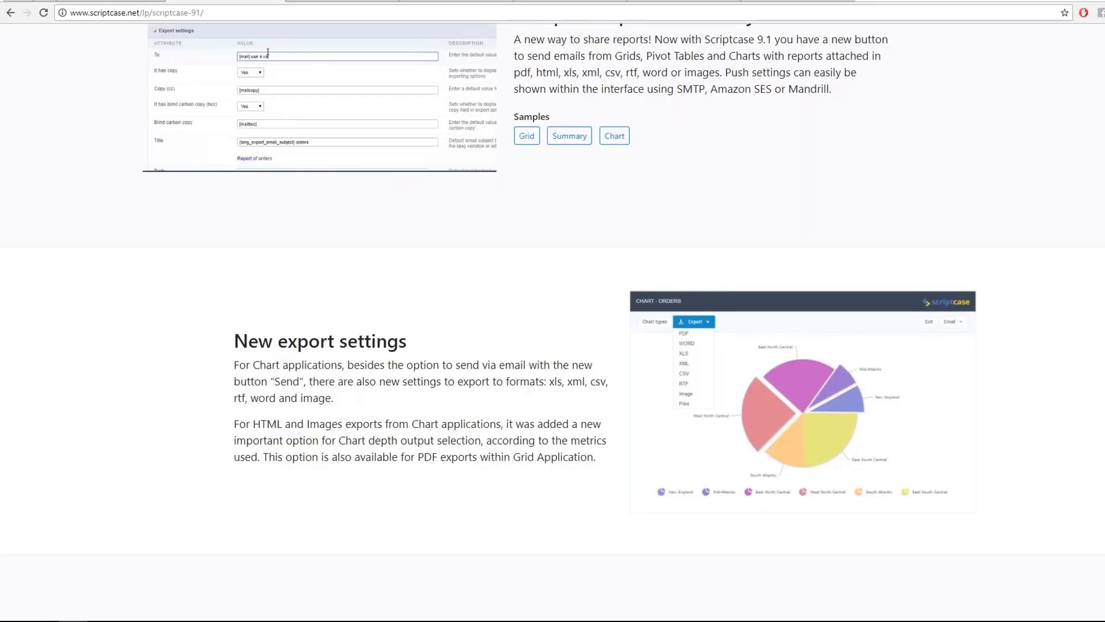
{"action": "scroll", "coordinate": [466, 430], "scroll_direction": "down", "scroll_amount": 1}
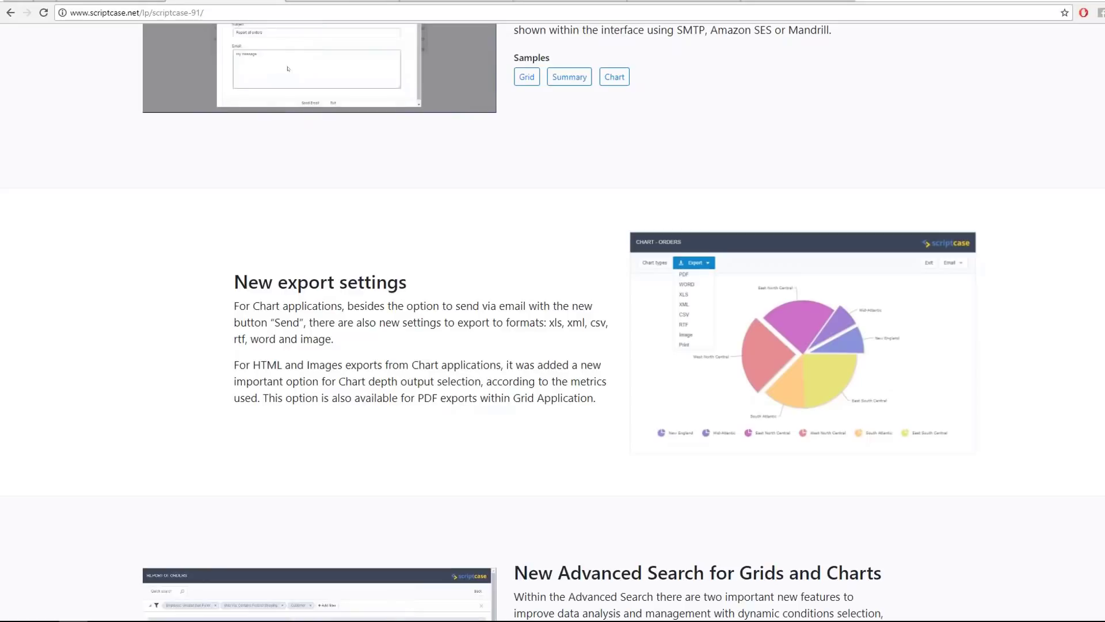
{"action": "key", "text": "ctrl+Tab"}
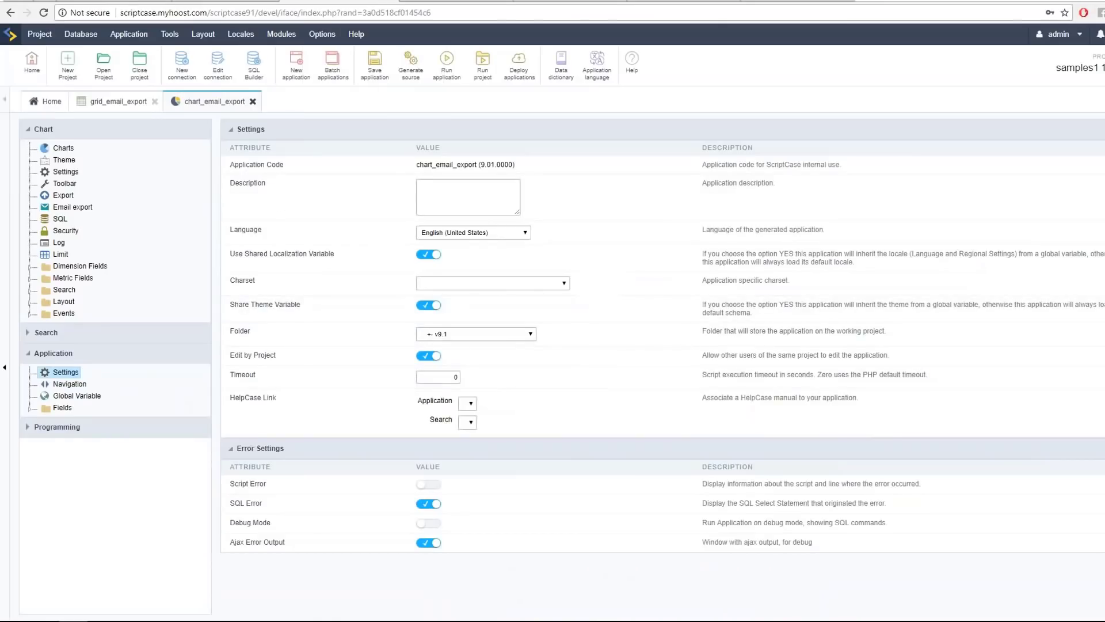
- Run the chart application again, drill down into the East North Central slice and return to the full chart
{"action": "left_click", "coordinate": [452, 75]}
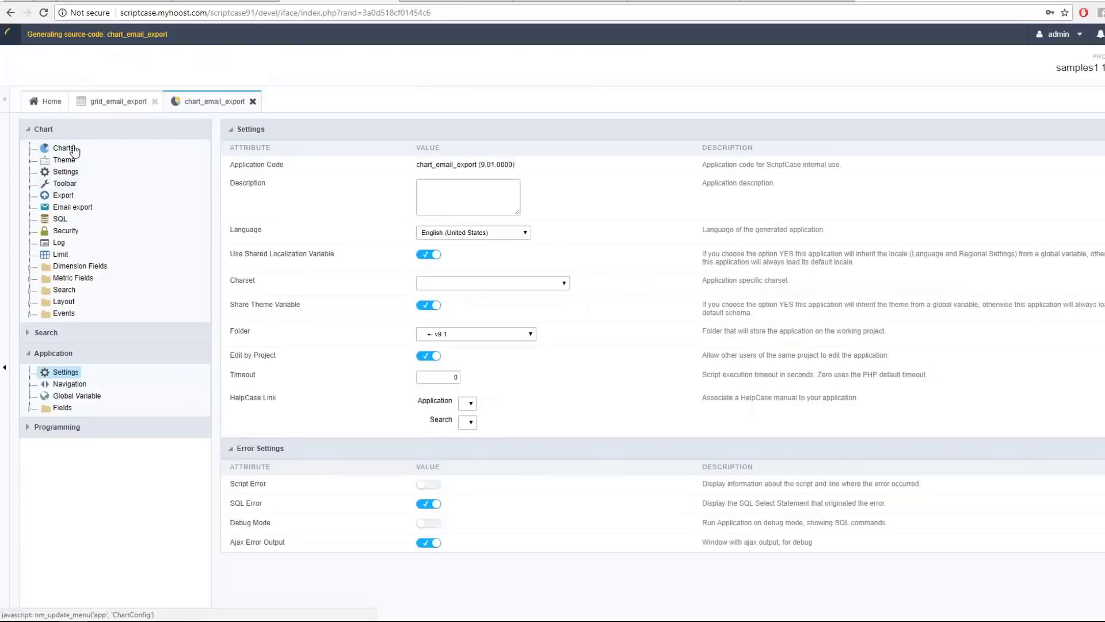
{"action": "left_click", "coordinate": [63, 148]}
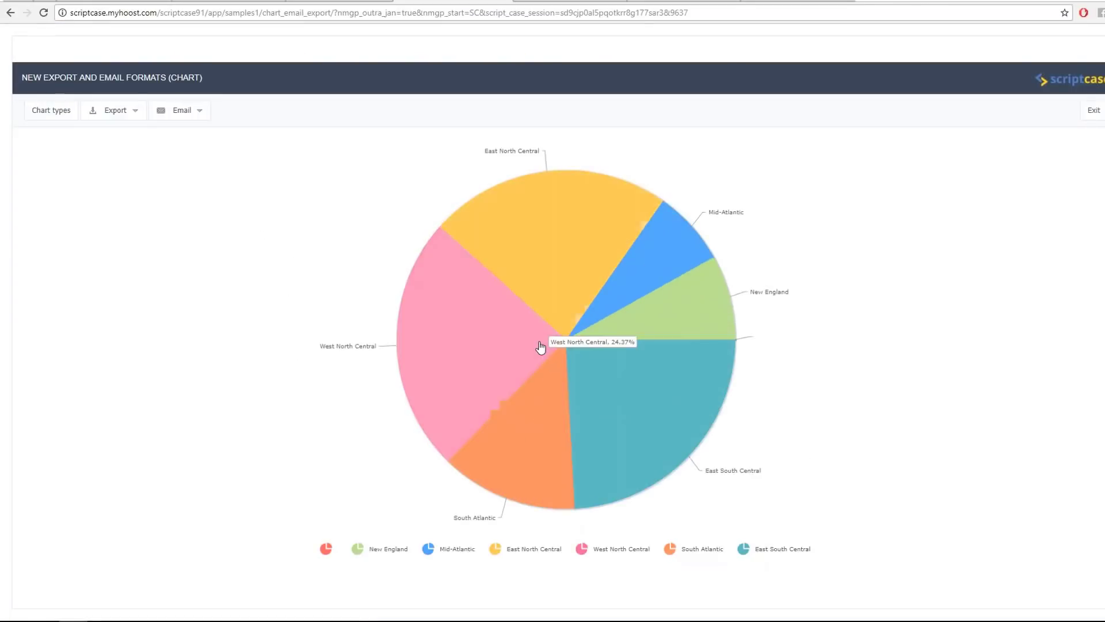
{"action": "left_click", "coordinate": [541, 287]}
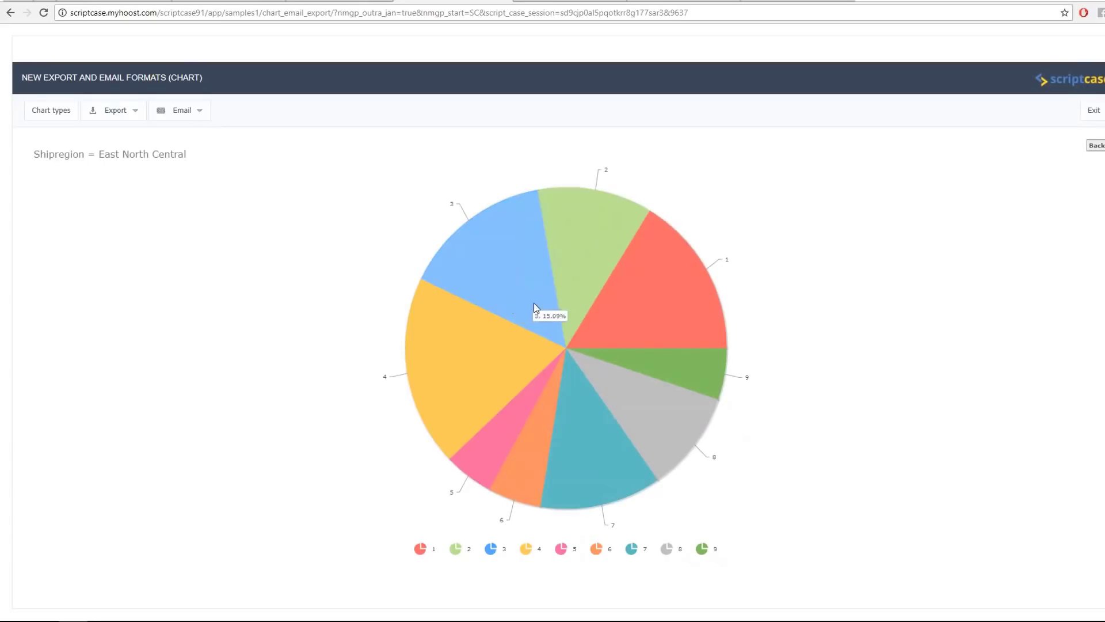
{"action": "left_click", "coordinate": [1095, 146]}
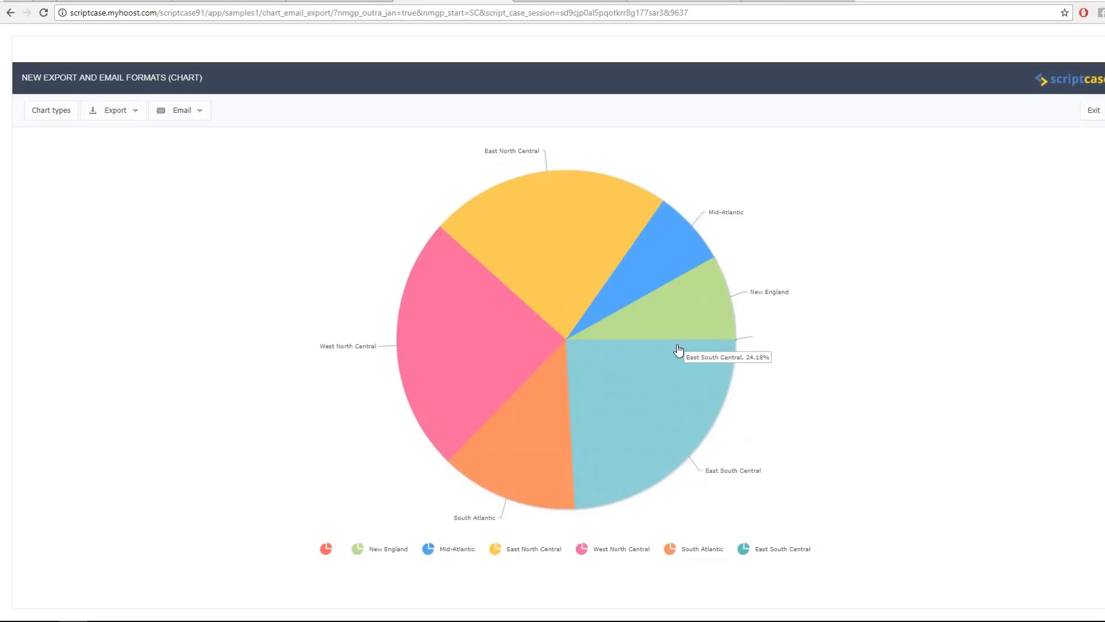
- Export the chart as a color A4 portrait PDF with bookmarks at the Employeeid level and download the file
{"action": "left_click", "coordinate": [114, 110]}
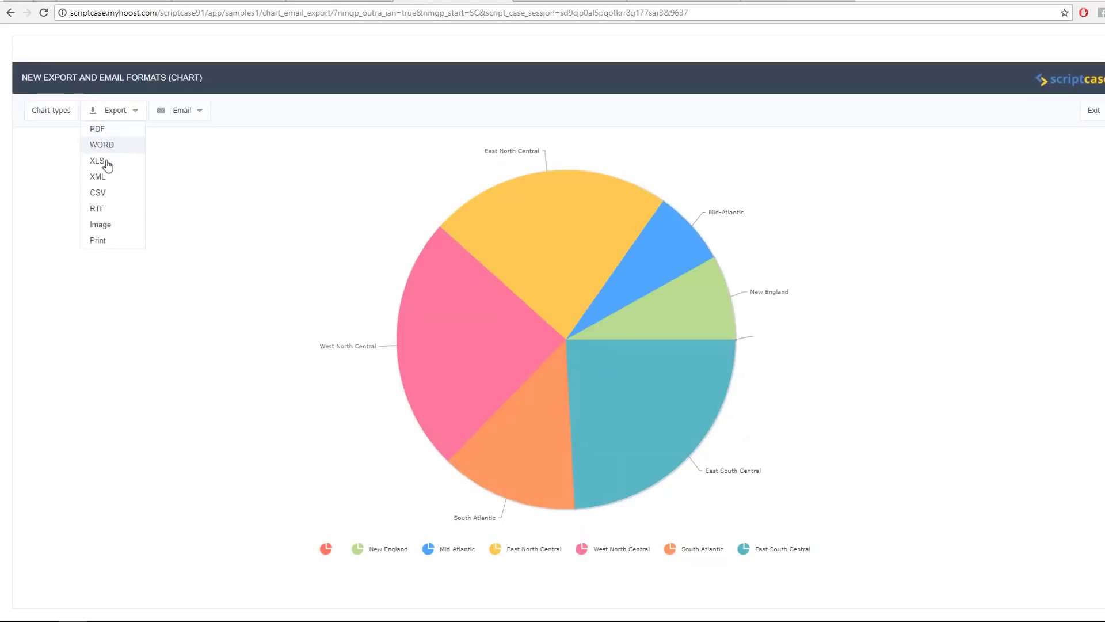
{"action": "left_click", "coordinate": [98, 130]}
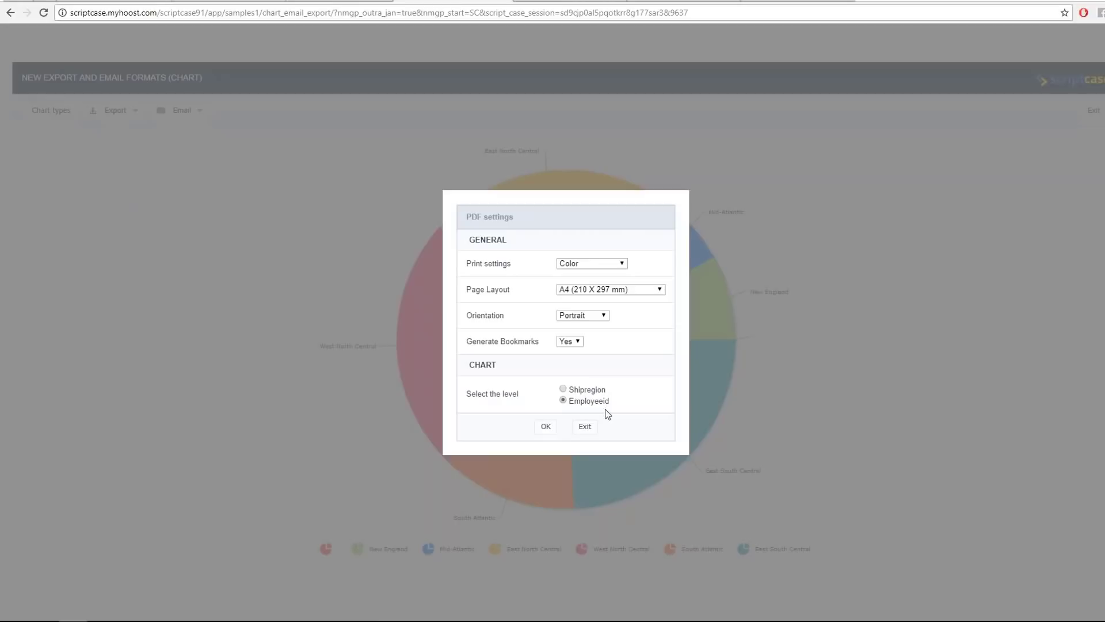
{"action": "left_click", "coordinate": [545, 426]}
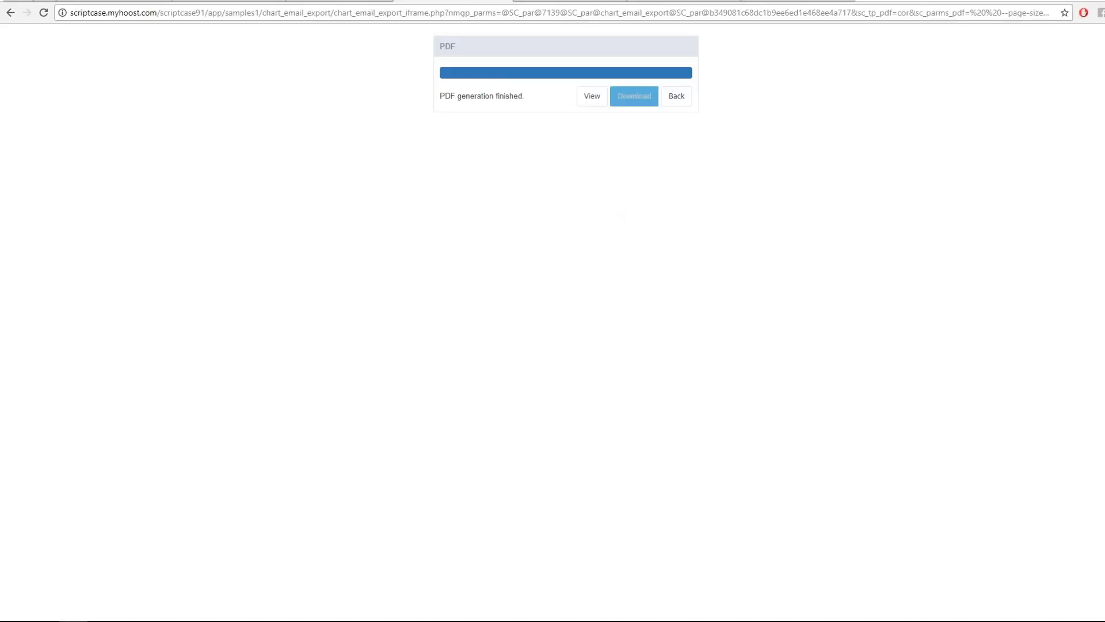
{"action": "left_click", "coordinate": [635, 97]}
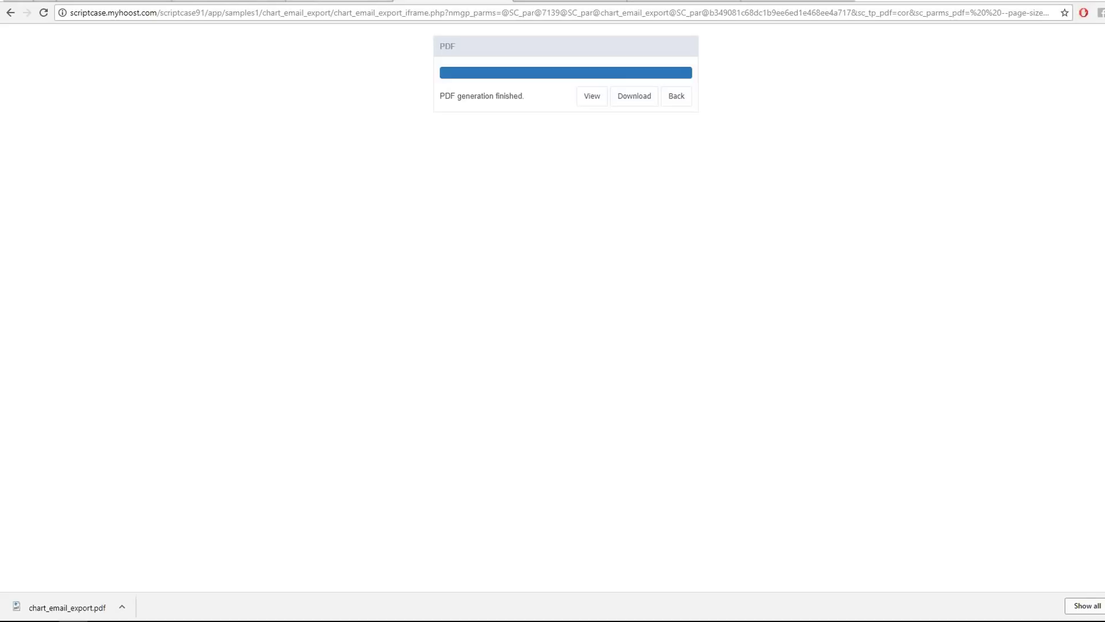
- Examine the default email body text in the email export settings of the grid_email_export application
{"action": "left_click", "coordinate": [342, 3]}
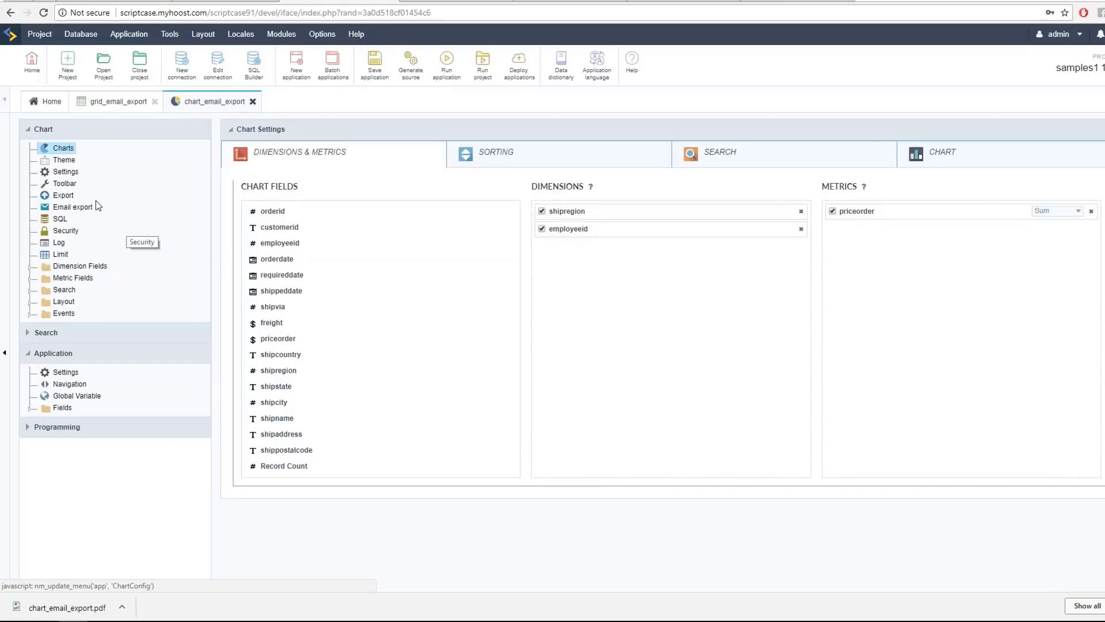
{"action": "left_click", "coordinate": [115, 107]}
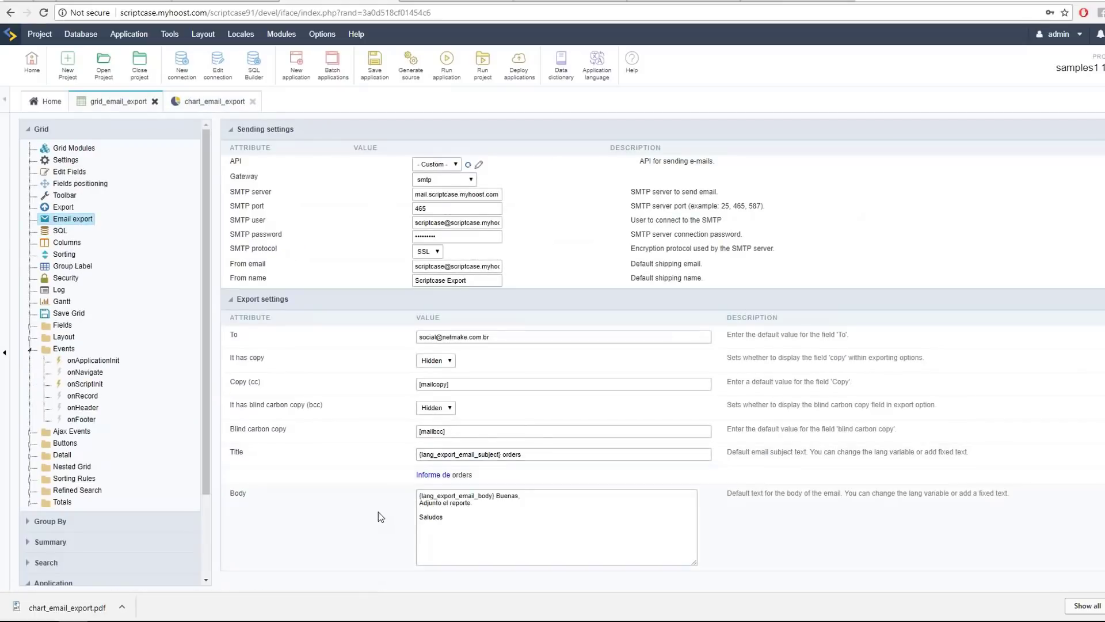
{"action": "left_click_drag", "start_coordinate": [439, 531], "coordinate": [404, 495]}
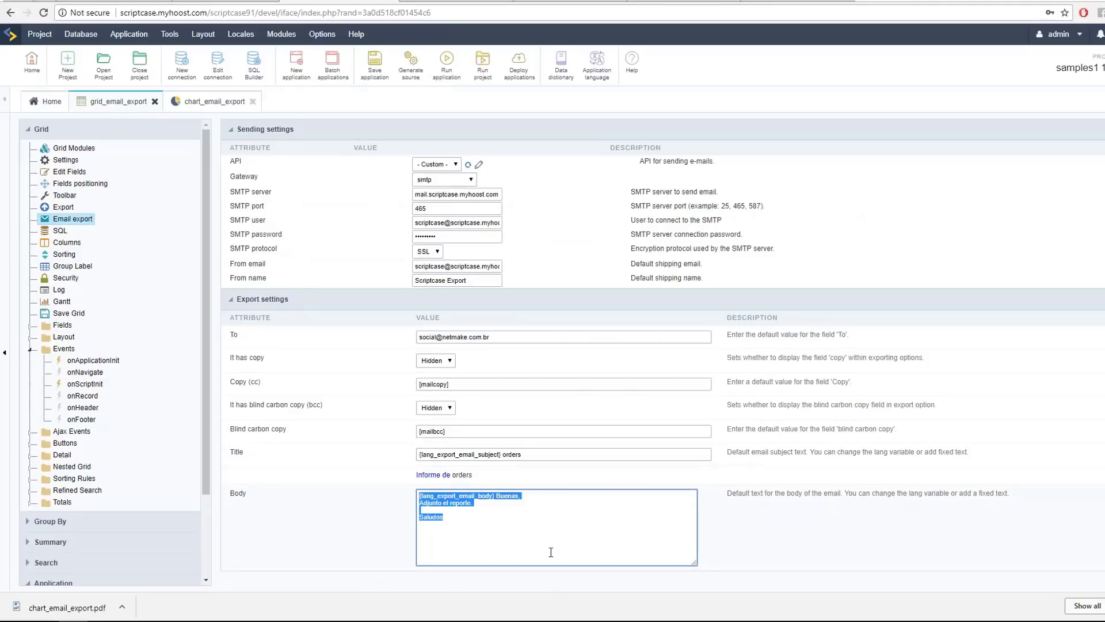
{"action": "left_click", "coordinate": [550, 534]}
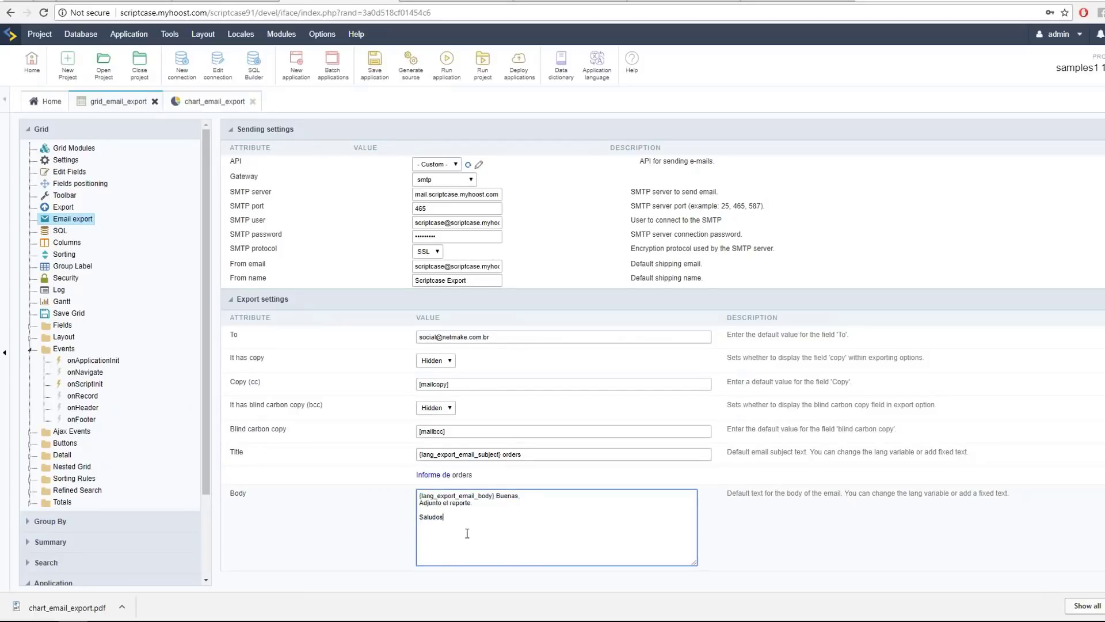
{"action": "key", "text": "ctrl+a"}
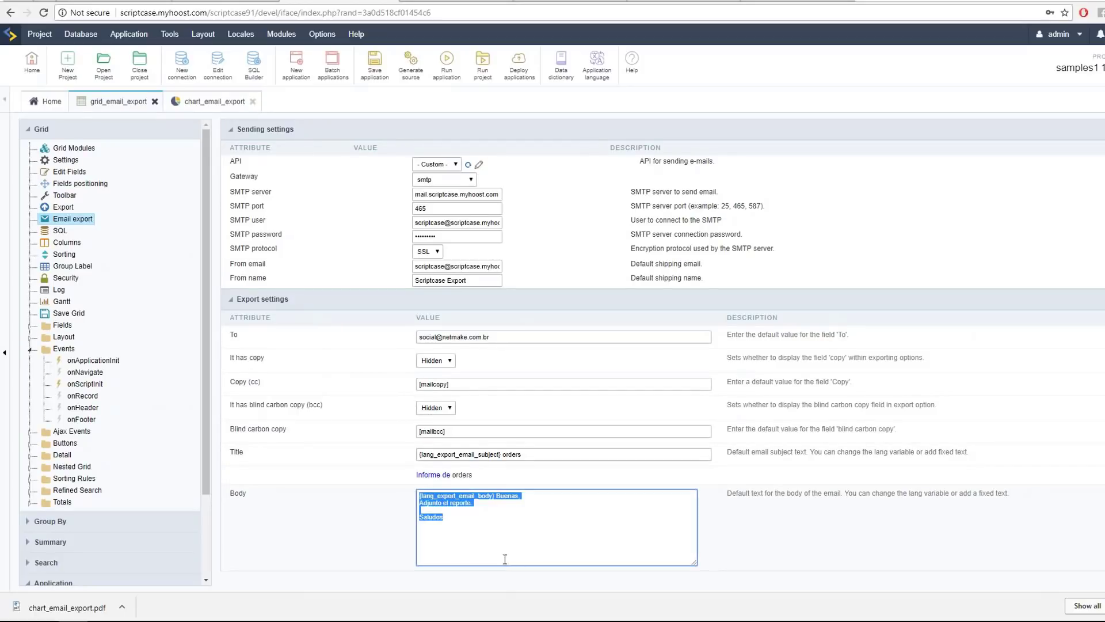
{"action": "left_click", "coordinate": [507, 540]}
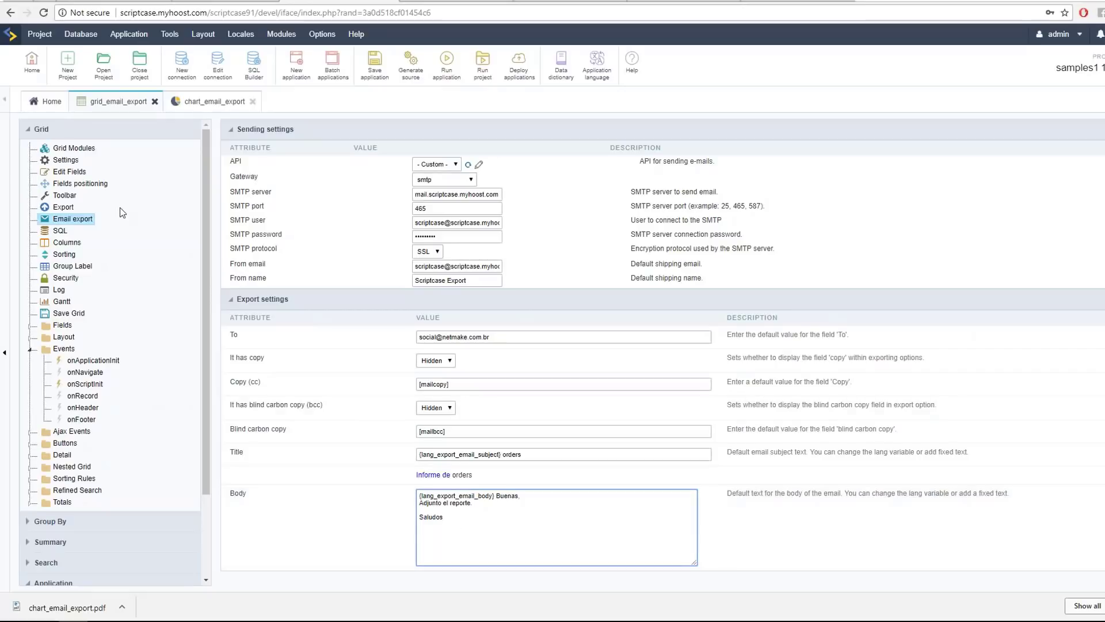
- Open the control_email_export application from the project's application list and run it
{"action": "left_click", "coordinate": [34, 110]}
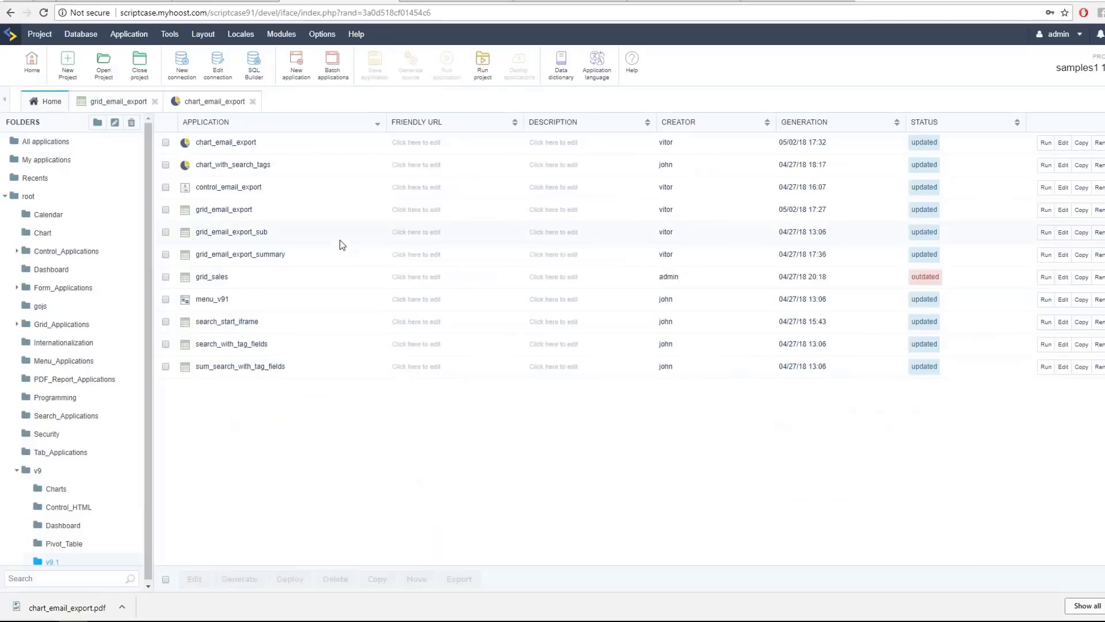
{"action": "left_click", "coordinate": [218, 187]}
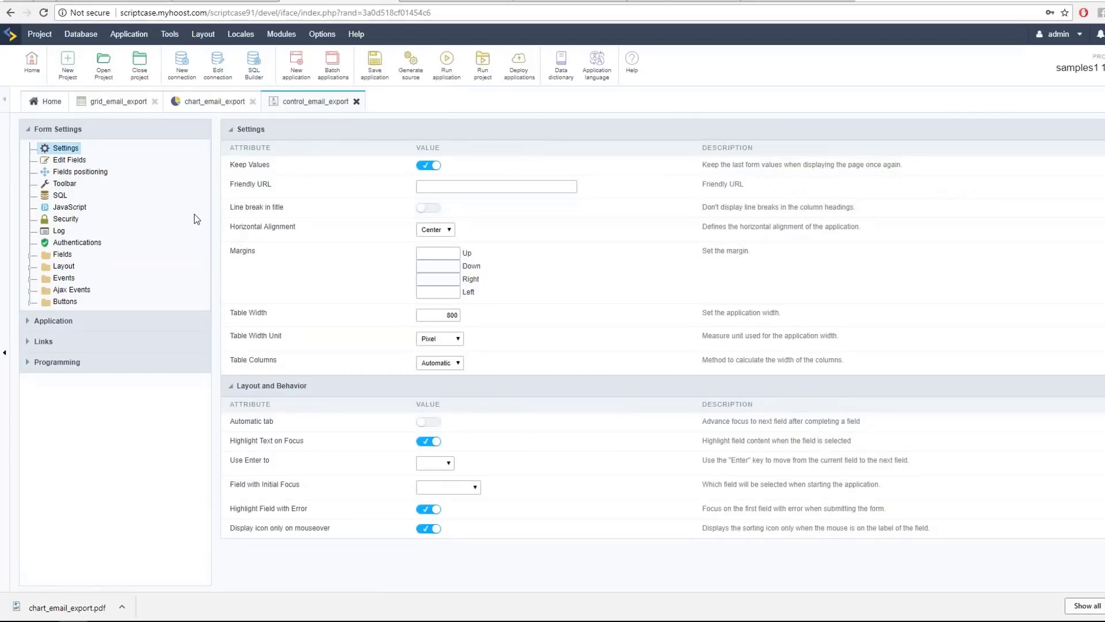
{"action": "left_click", "coordinate": [447, 62]}
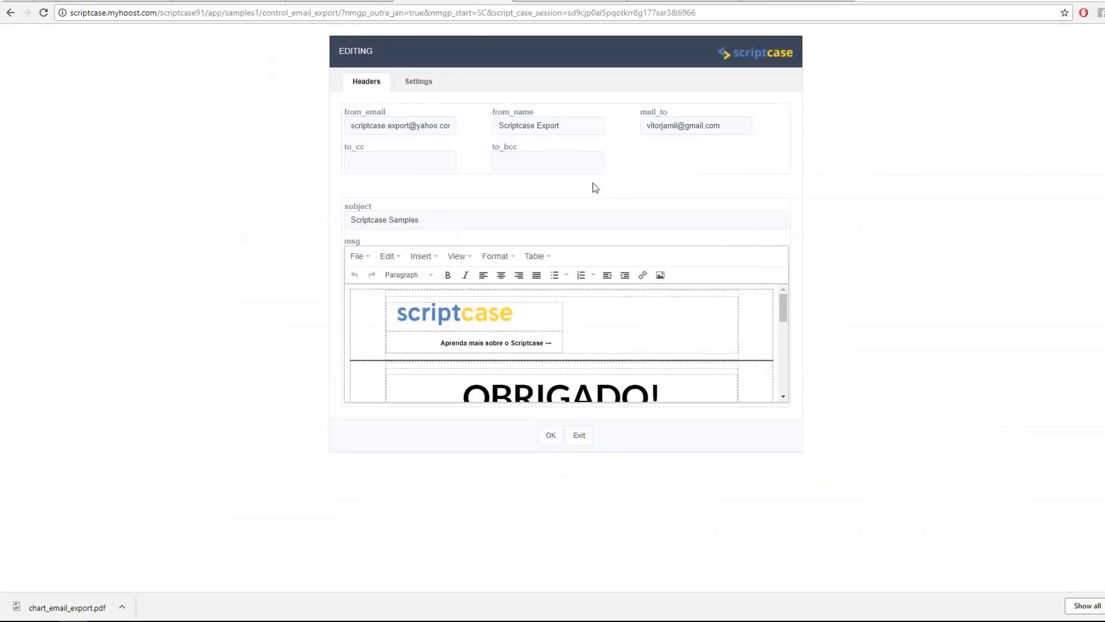
- Look through the formatted HTML message in the msg editor of the running email form
{"action": "scroll", "coordinate": [679, 360], "scroll_direction": "down", "scroll_amount": 5}
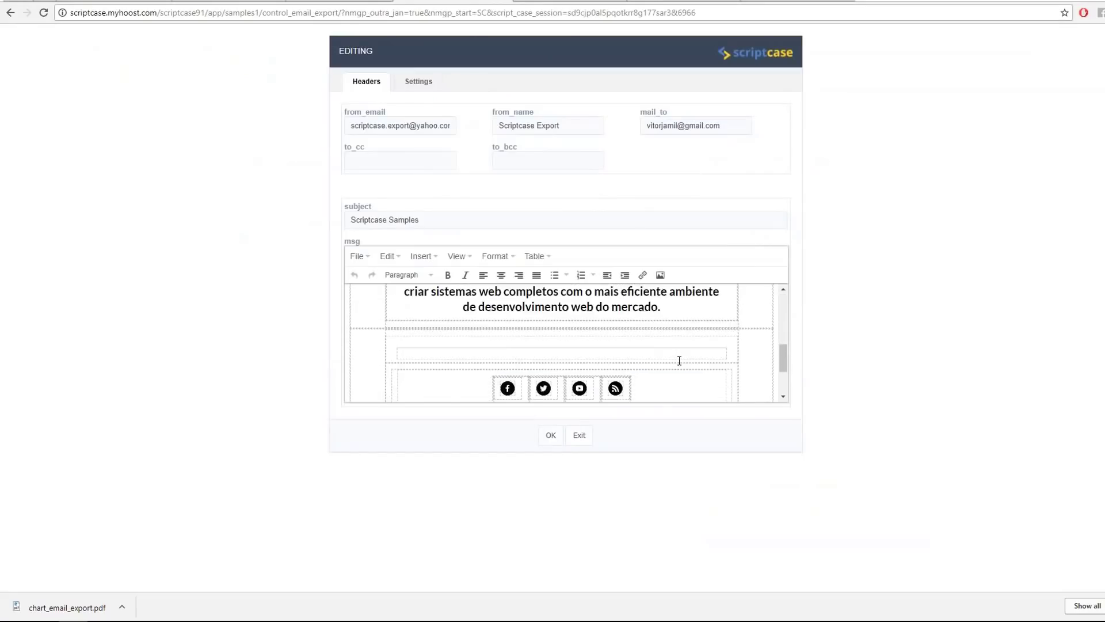
{"action": "scroll", "coordinate": [679, 360], "scroll_direction": "up", "scroll_amount": 5}
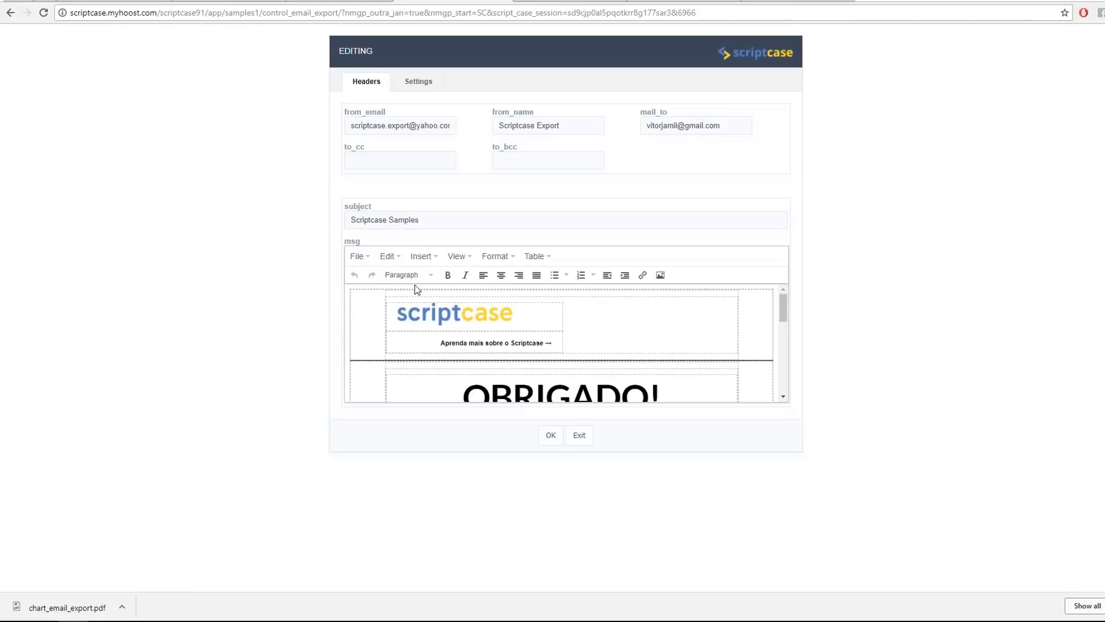
{"action": "scroll", "coordinate": [538, 344], "scroll_direction": "down", "scroll_amount": 5}
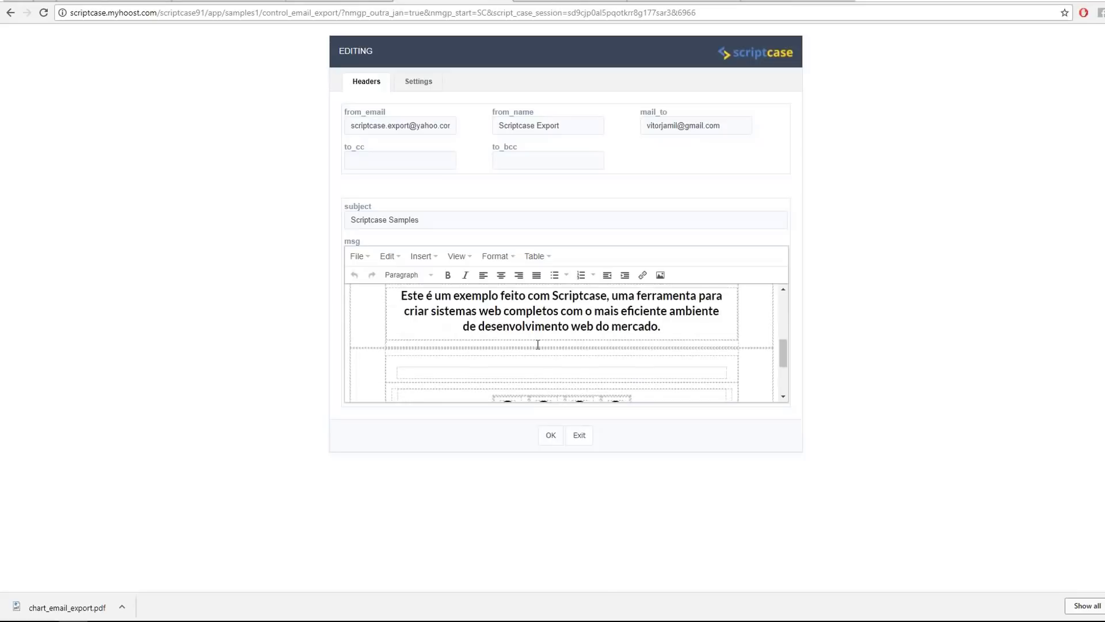
{"action": "scroll", "coordinate": [537, 345], "scroll_direction": "down", "scroll_amount": 3}
{"action": "scroll", "coordinate": [538, 344], "scroll_direction": "up", "scroll_amount": 7}
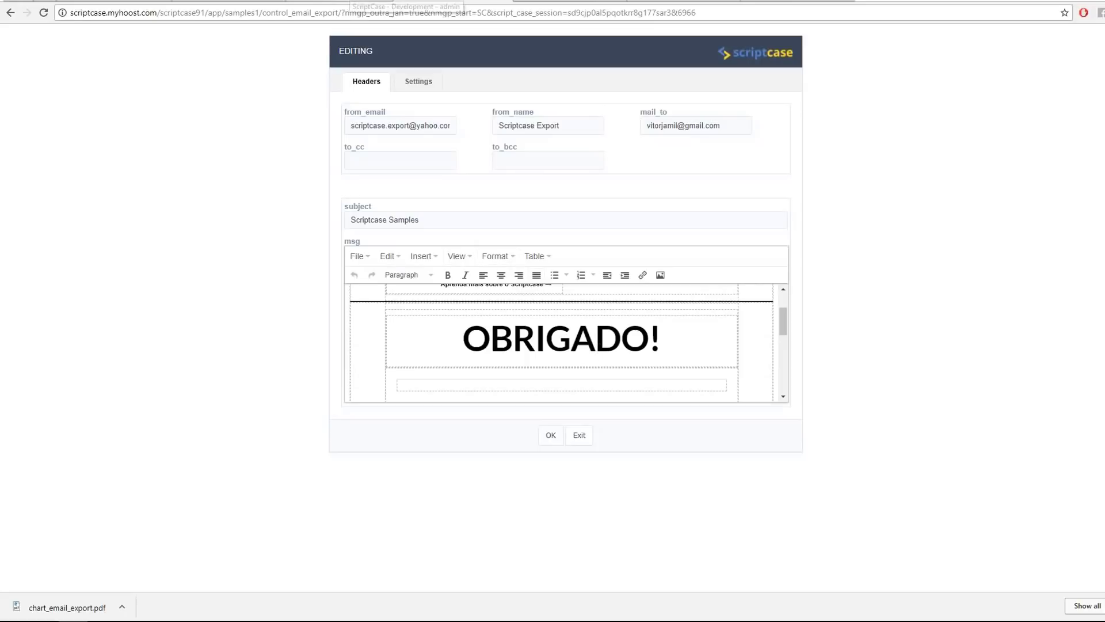
- Review the section on APIs on the ScriptCase 9.1 web page and return to the control_email_export settings
{"action": "key", "text": "ctrl+Tab"}
{"action": "scroll", "coordinate": [391, 330], "scroll_direction": "up", "scroll_amount": 12}
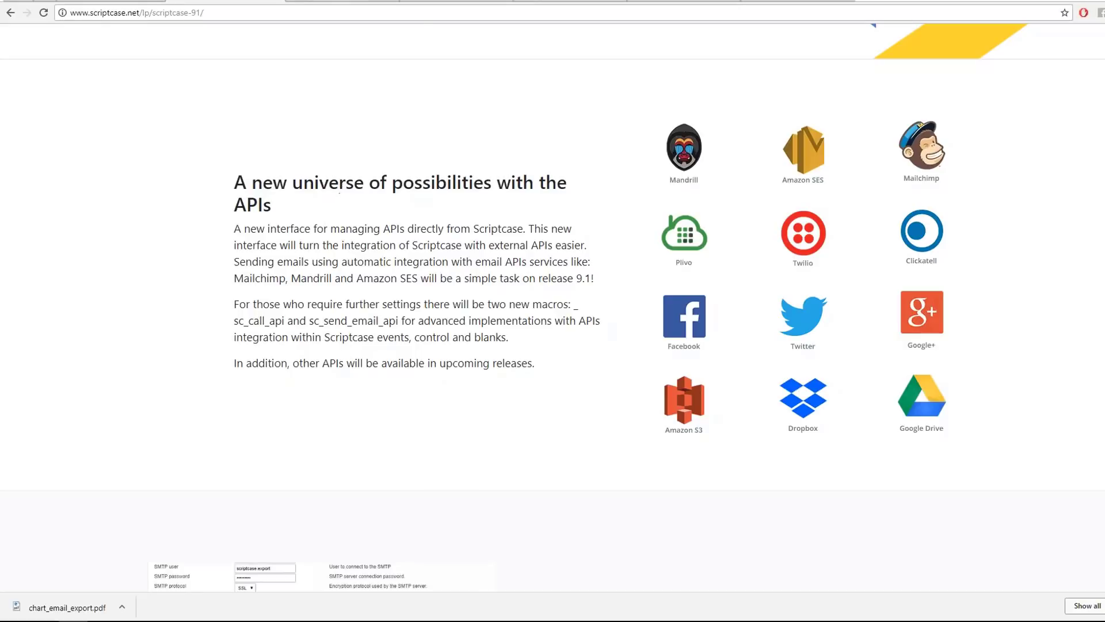
{"action": "left_click", "coordinate": [381, 2]}
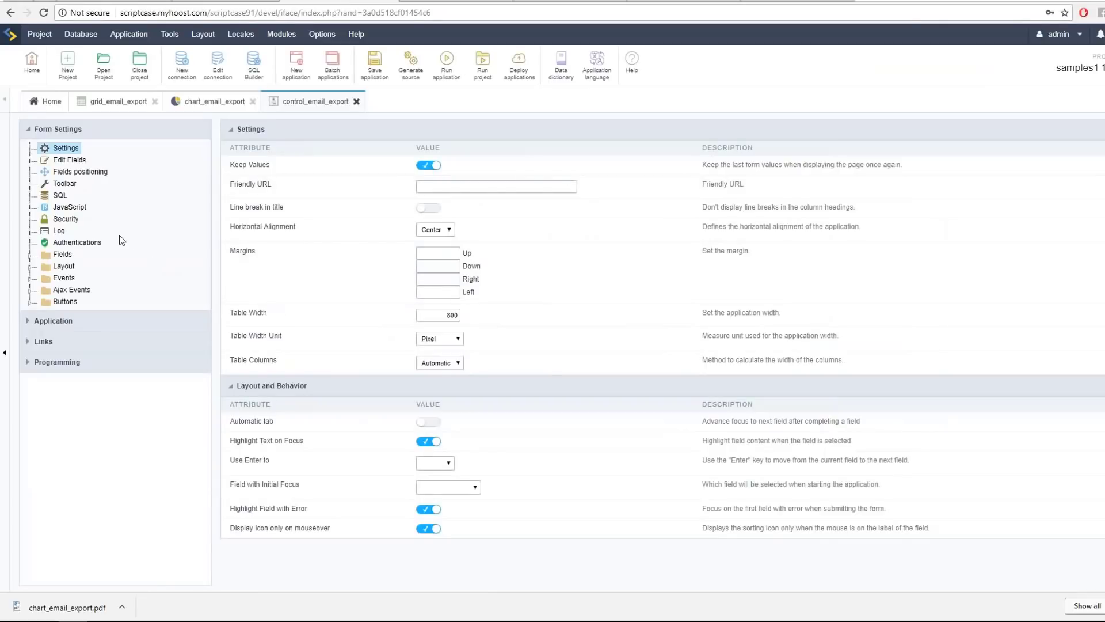
- Inspect the code of the onLoad and onValidateSuccess events in the control_email_export application
{"action": "left_click", "coordinate": [29, 278]}
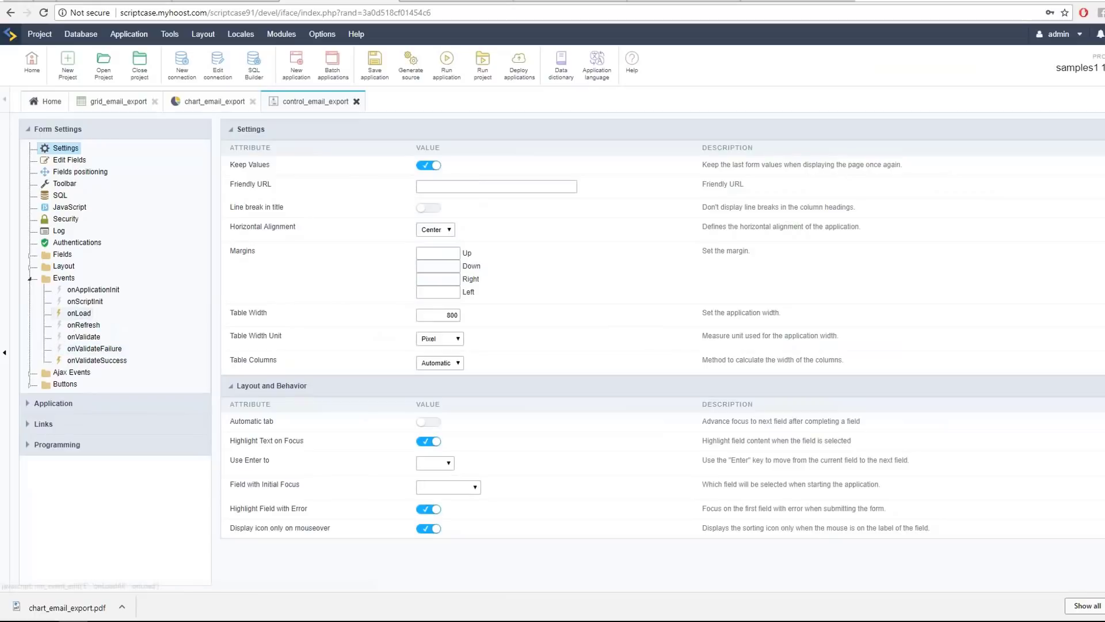
{"action": "left_click", "coordinate": [79, 313]}
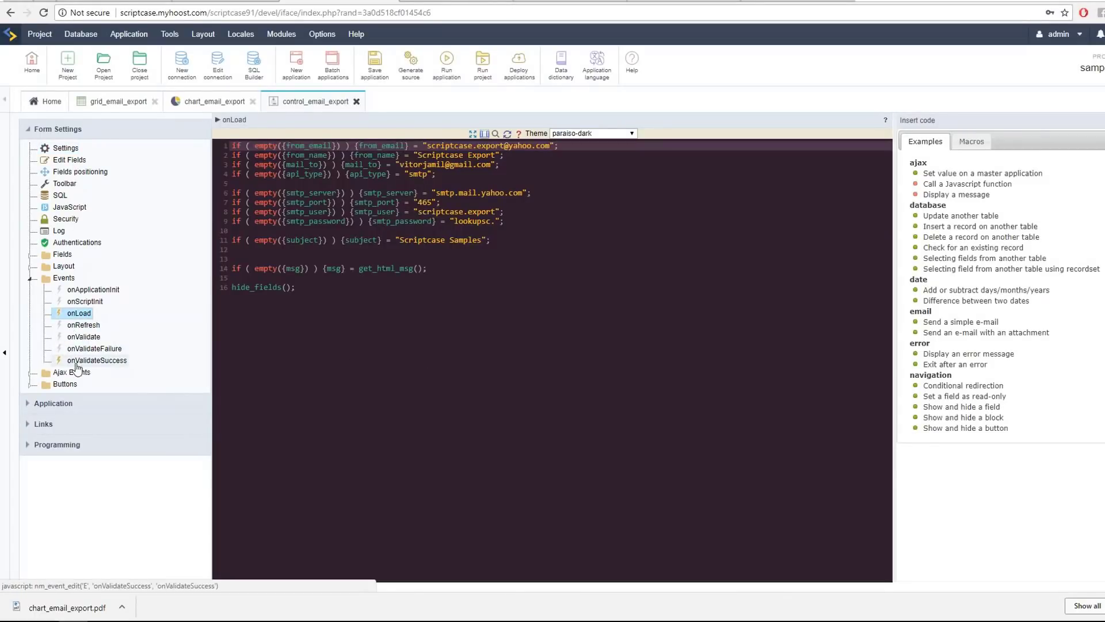
{"action": "left_click", "coordinate": [76, 362]}
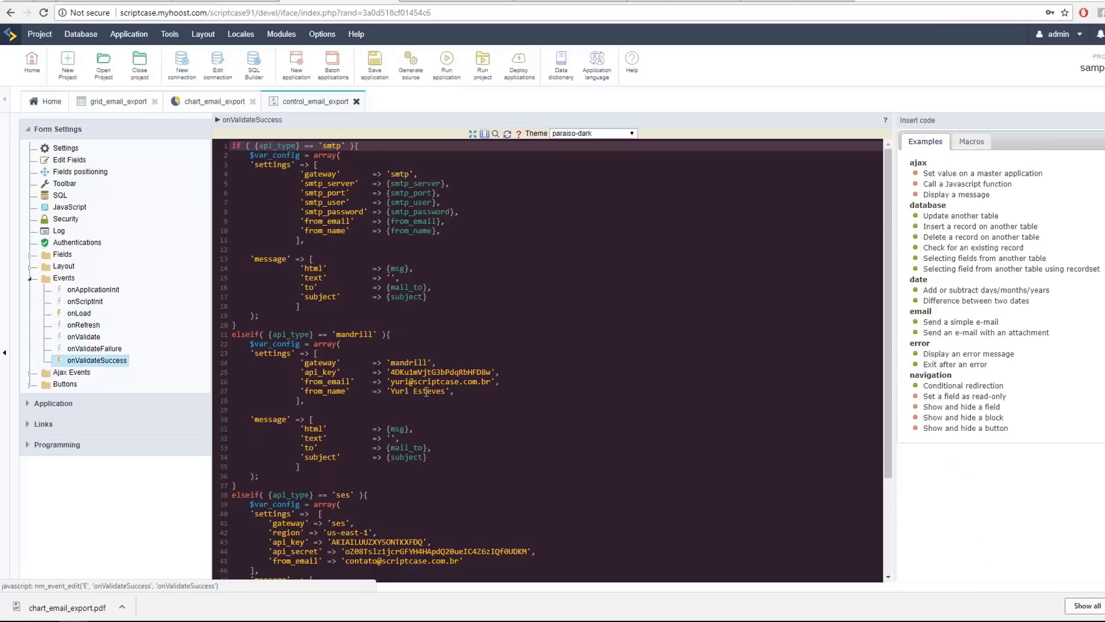
- Review the onValidateSuccess code of control_email_export and the email export settings of grid_email_export, including its body text
{"action": "scroll", "coordinate": [438, 392], "scroll_direction": "down", "scroll_amount": 3}
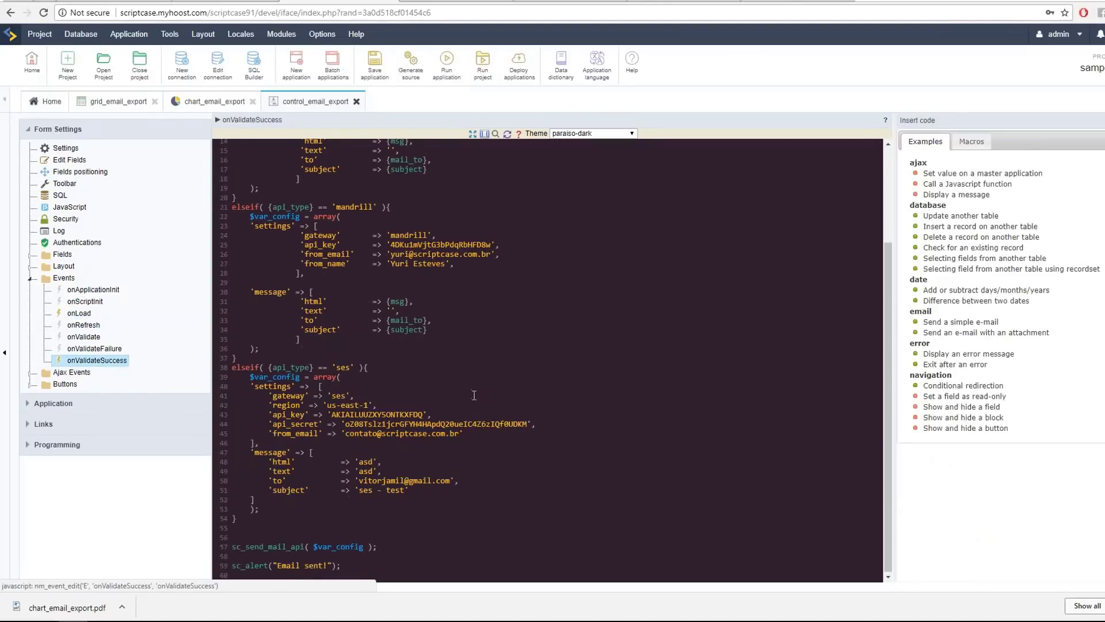
{"action": "scroll", "coordinate": [472, 393], "scroll_direction": "up", "scroll_amount": 3}
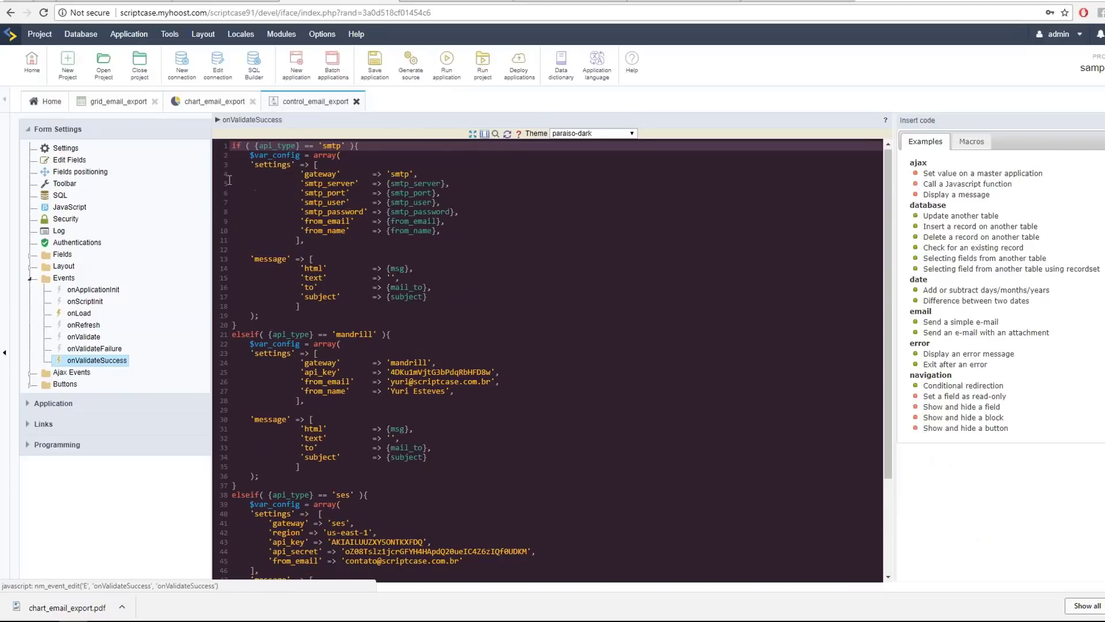
{"action": "left_click", "coordinate": [199, 103]}
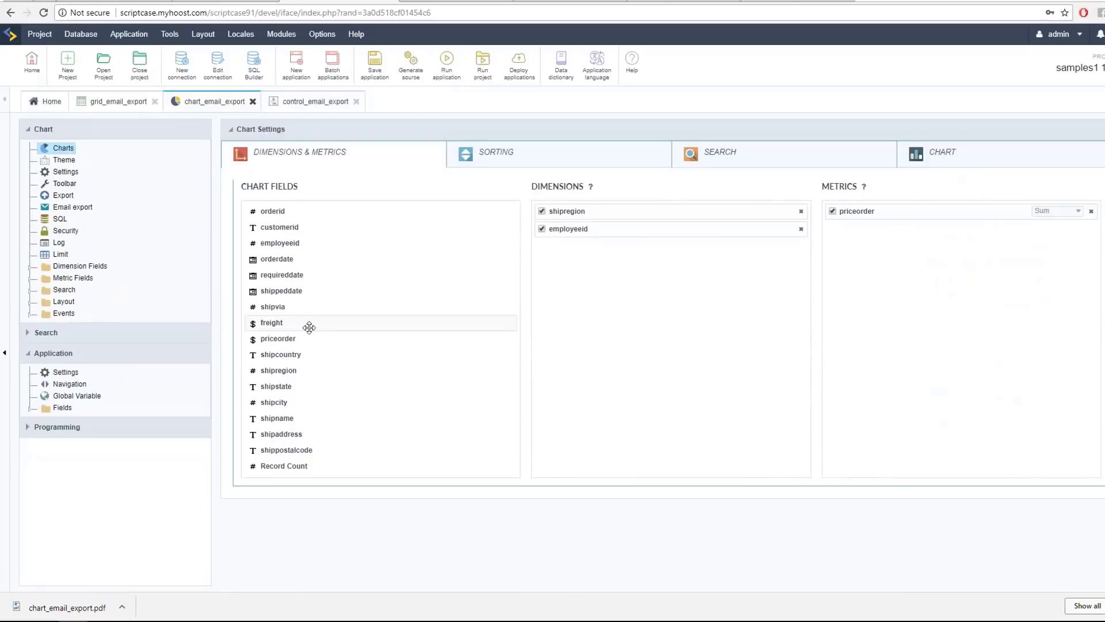
{"action": "left_click", "coordinate": [101, 103]}
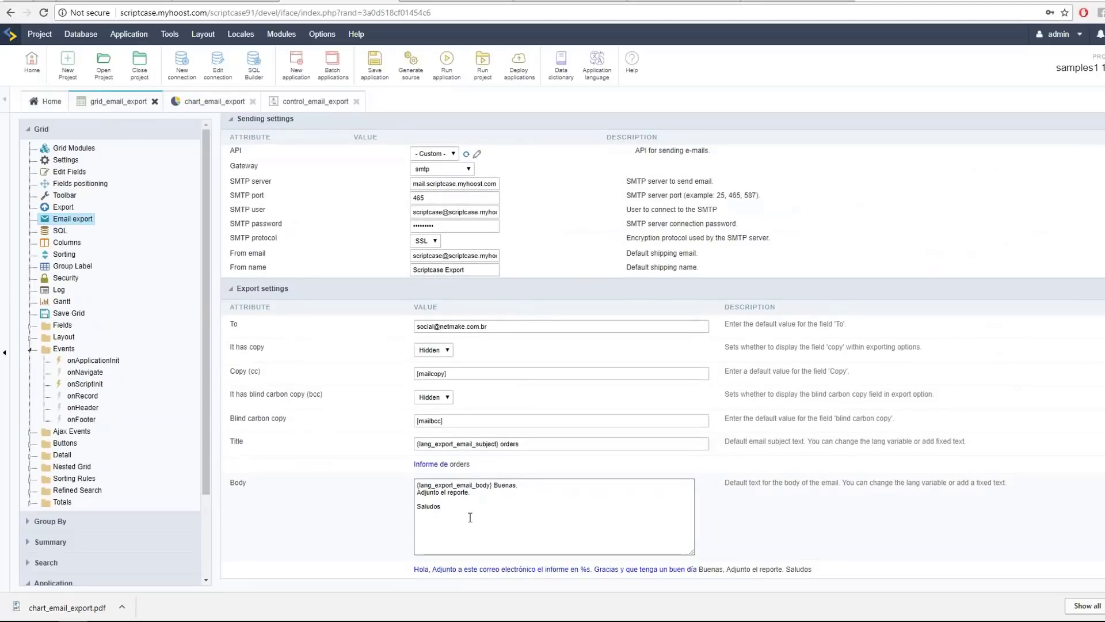
{"action": "left_click", "coordinate": [471, 517]}
{"action": "key", "text": "ctrl+a"}
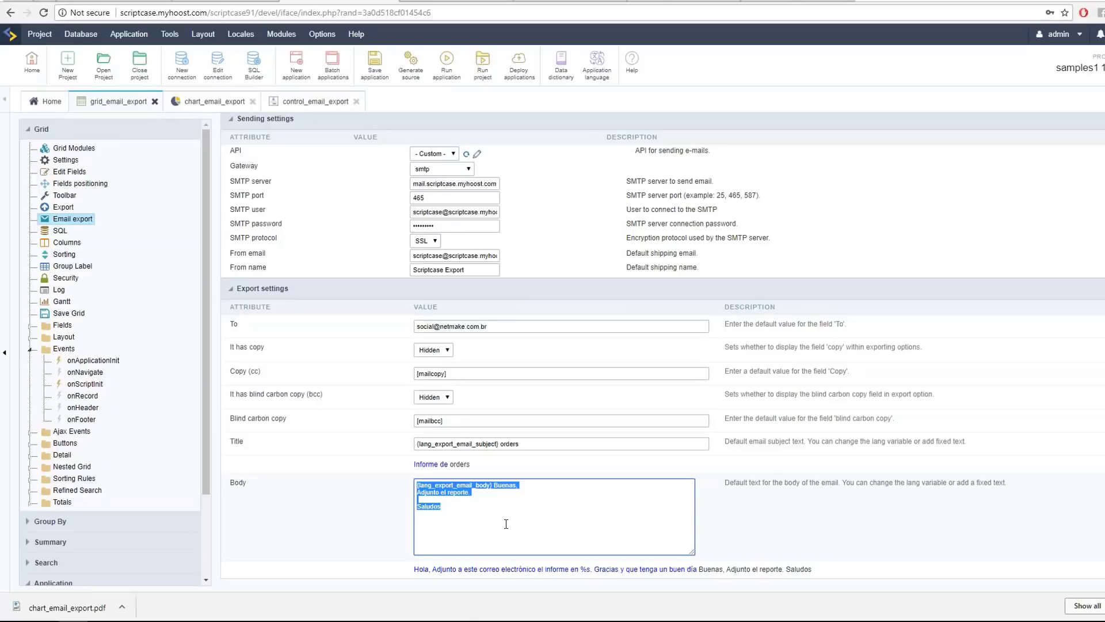
{"action": "mouse_move", "coordinate": [290, 42]}
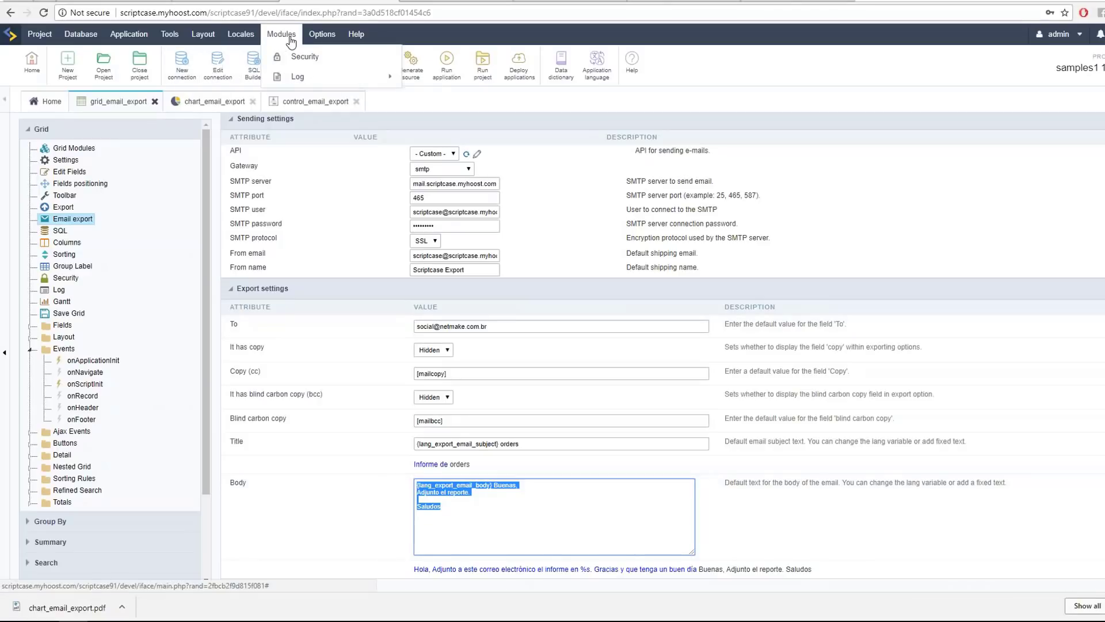
{"action": "mouse_move", "coordinate": [192, 36]}
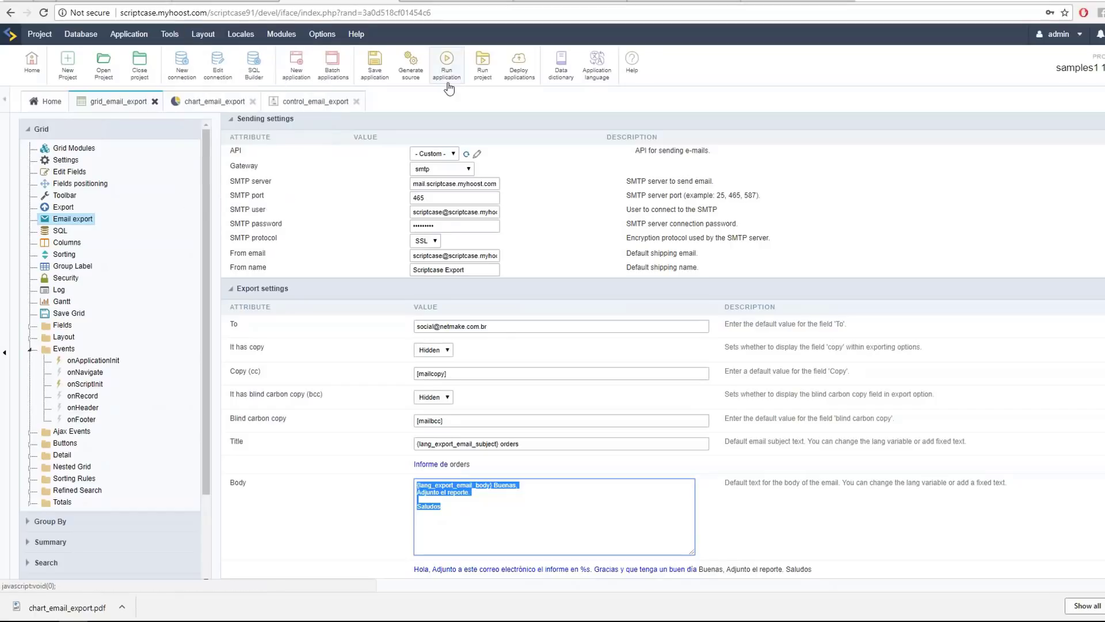
- Highlight the line about the sc_call_api and sc_send_email_api macros in the API section of the ScriptCase 9.1 web page
{"action": "left_click", "coordinate": [220, 1]}
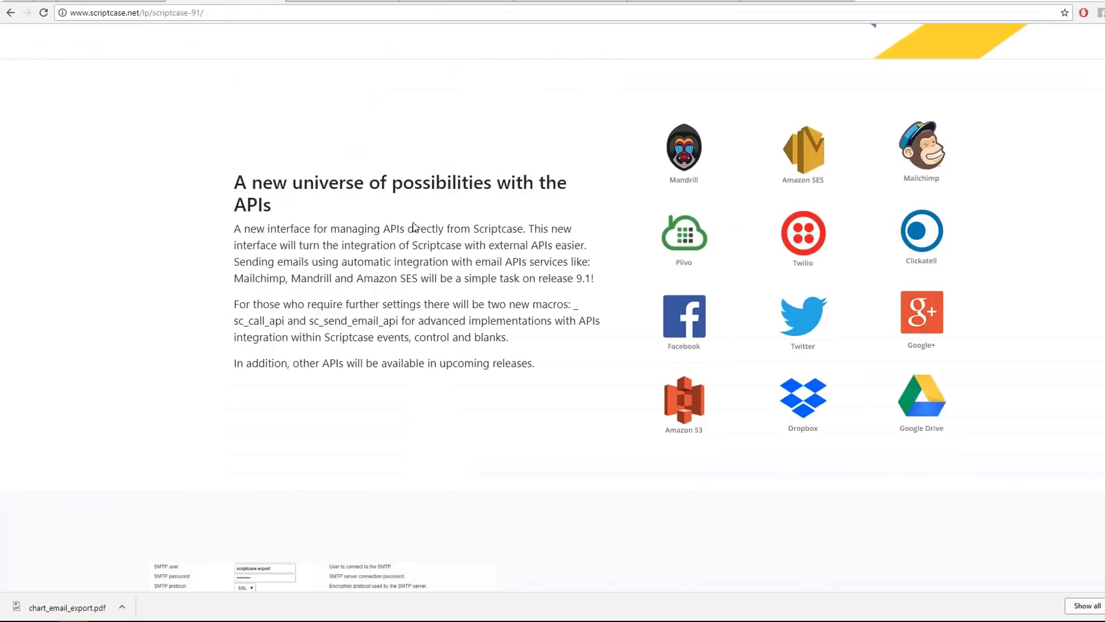
{"action": "left_click_drag", "start_coordinate": [234, 320], "coordinate": [291, 338]}
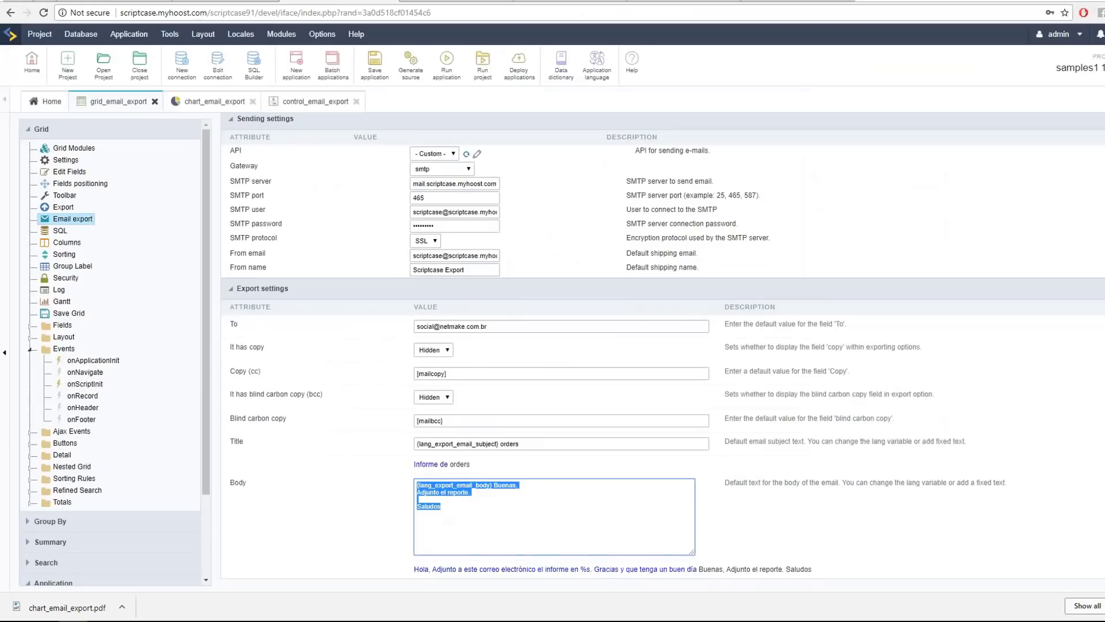
{"action": "mouse_move", "coordinate": [356, 34]}
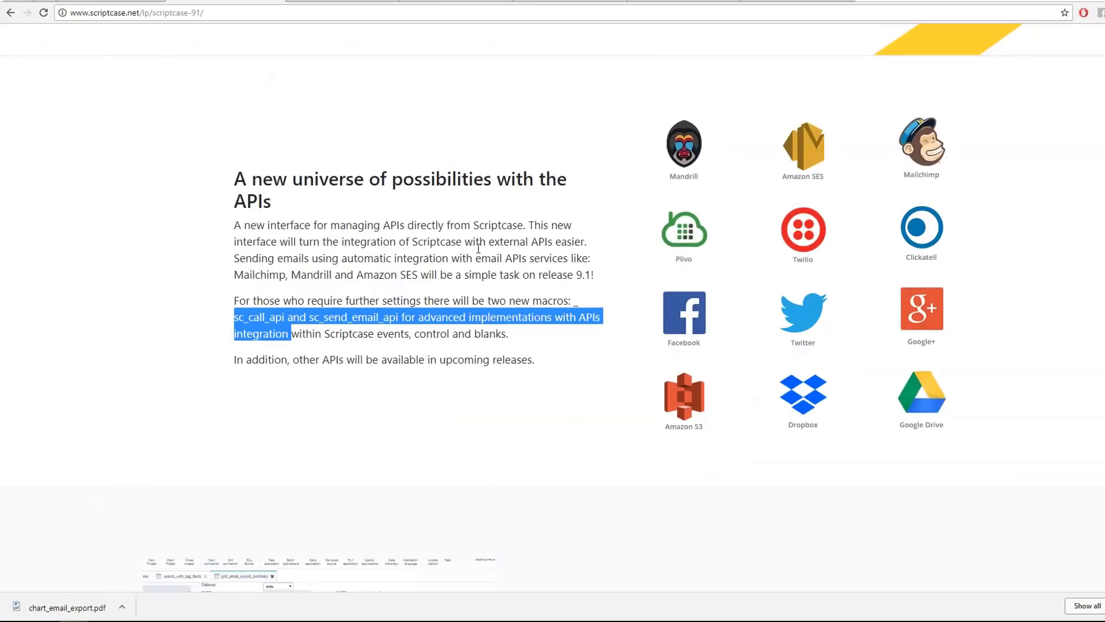
- Review the sections on reports sent to the inbox and new export settings on the ScriptCase 9.1 web page
{"action": "scroll", "coordinate": [479, 248], "scroll_direction": "down", "scroll_amount": 8}
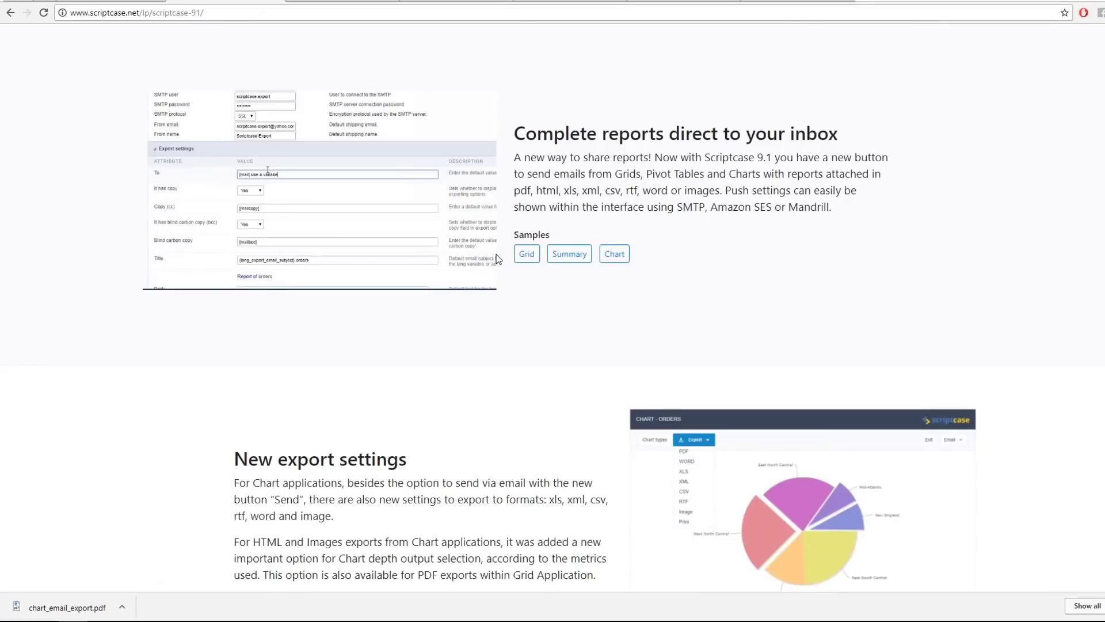
{"action": "scroll", "coordinate": [499, 259], "scroll_direction": "down", "scroll_amount": 2}
{"action": "scroll", "coordinate": [500, 259], "scroll_direction": "up", "scroll_amount": 4}
{"action": "scroll", "coordinate": [502, 260], "scroll_direction": "down", "scroll_amount": 4}
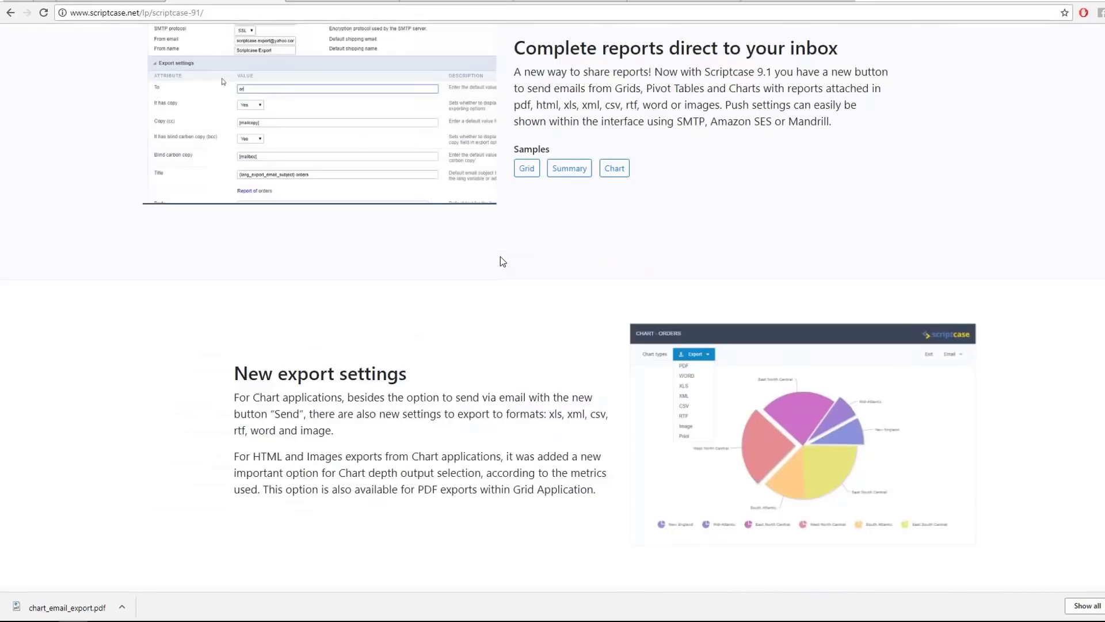
{"action": "scroll", "coordinate": [500, 259], "scroll_direction": "down", "scroll_amount": 5}
{"action": "scroll", "coordinate": [503, 259], "scroll_direction": "up", "scroll_amount": 5}
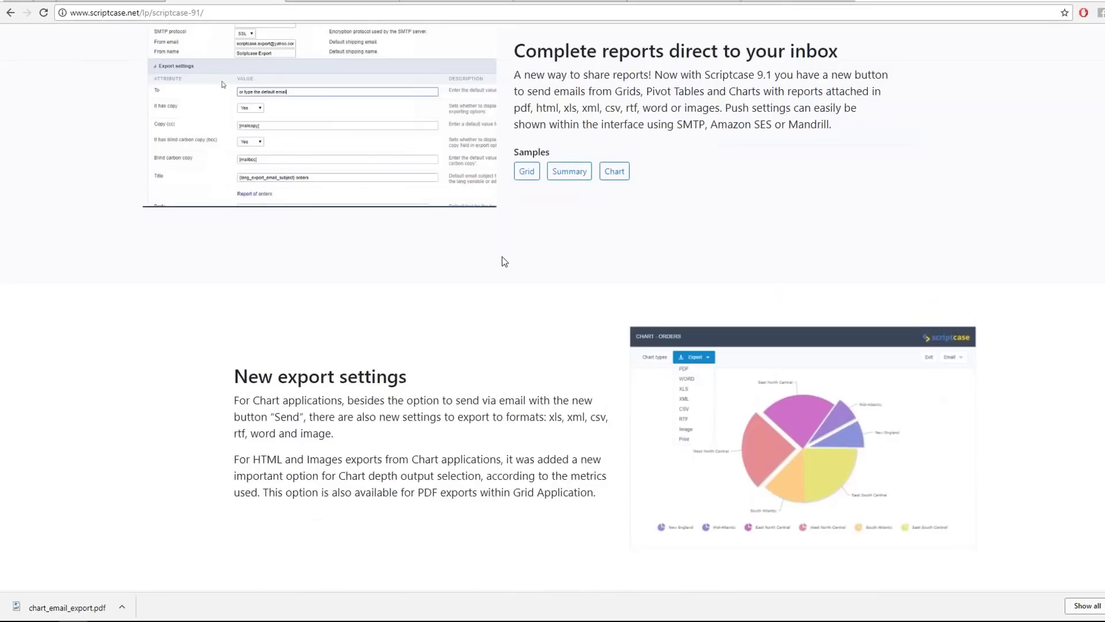
{"action": "scroll", "coordinate": [464, 279], "scroll_direction": "down", "scroll_amount": 4}
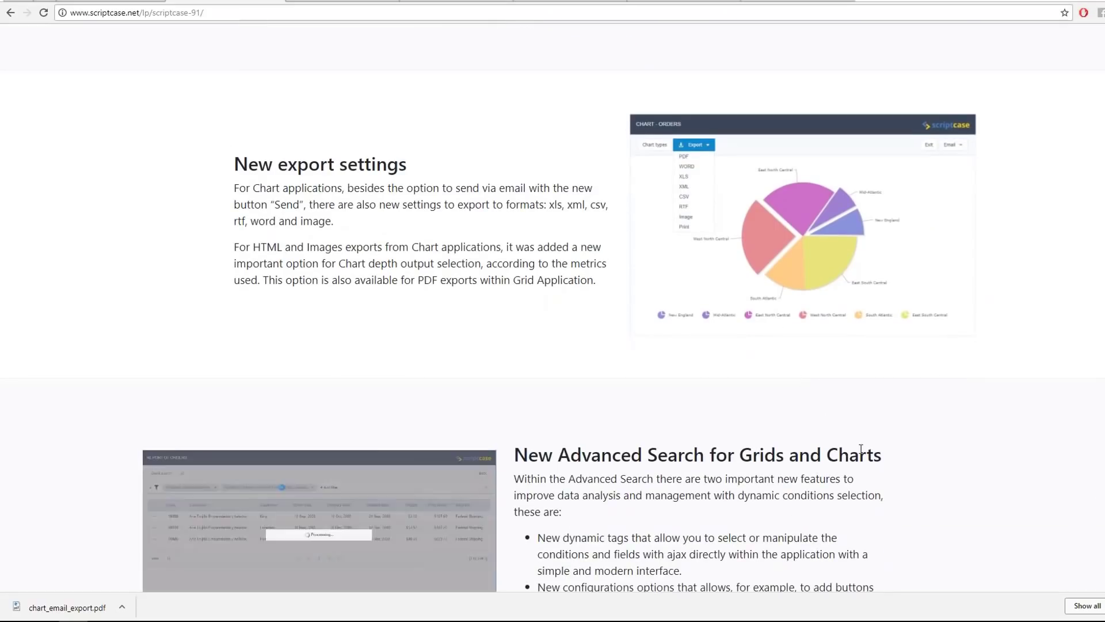
{"action": "scroll", "coordinate": [738, 392], "scroll_direction": "down", "scroll_amount": 2}
{"action": "scroll", "coordinate": [738, 392], "scroll_direction": "up", "scroll_amount": 2}
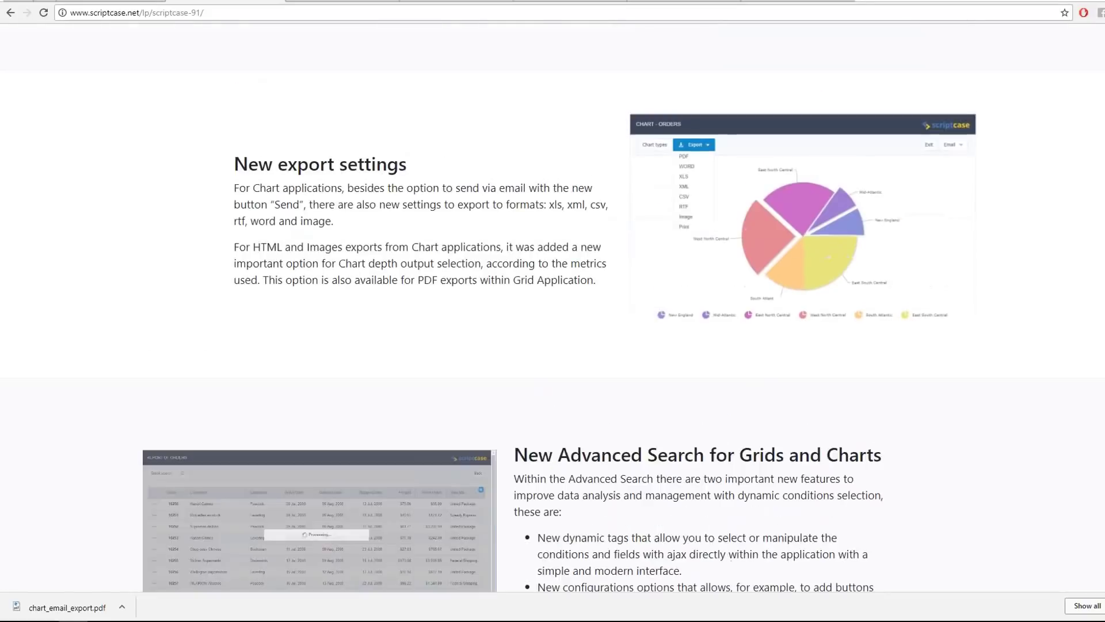
{"action": "scroll", "coordinate": [744, 389], "scroll_direction": "up", "scroll_amount": 3}
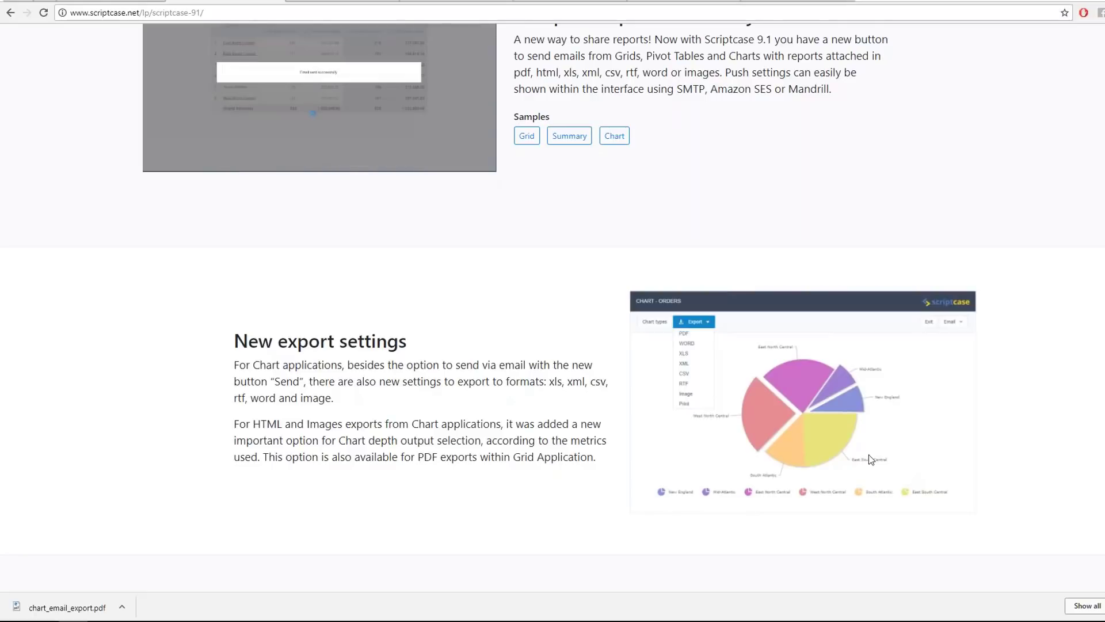
- Return to the API section of the web page and highlight "api" in the sc_send_email_api macro name
{"action": "scroll", "coordinate": [594, 309], "scroll_direction": "up", "scroll_amount": 7}
{"action": "scroll", "coordinate": [594, 309], "scroll_direction": "up", "scroll_amount": 3}
{"action": "left_click", "coordinate": [311, 322]}
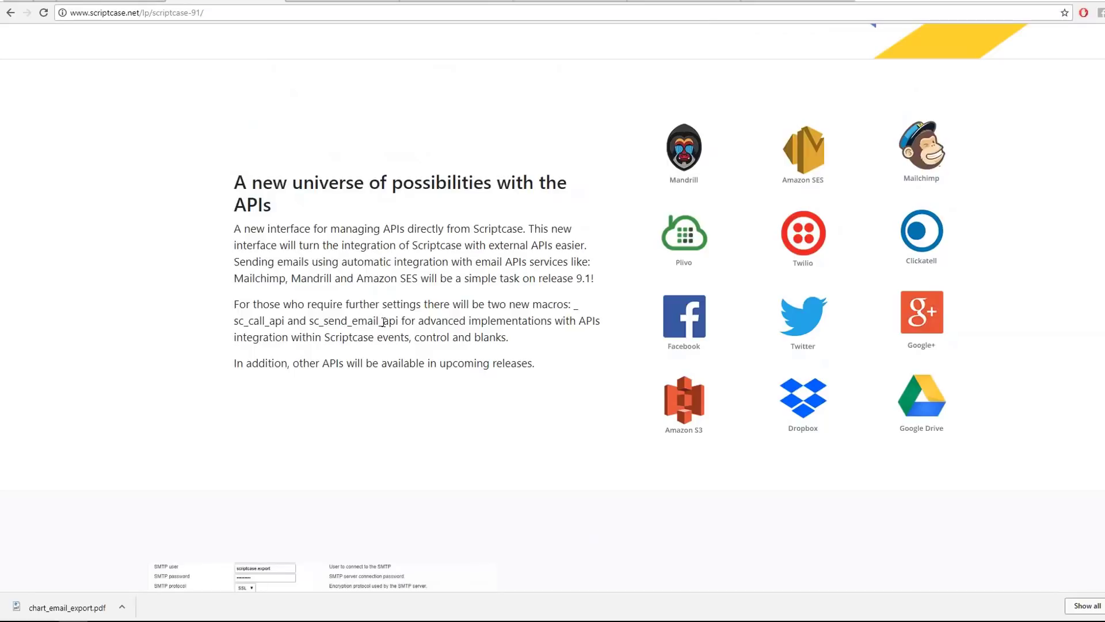
{"action": "left_click_drag", "start_coordinate": [383, 323], "coordinate": [399, 322]}
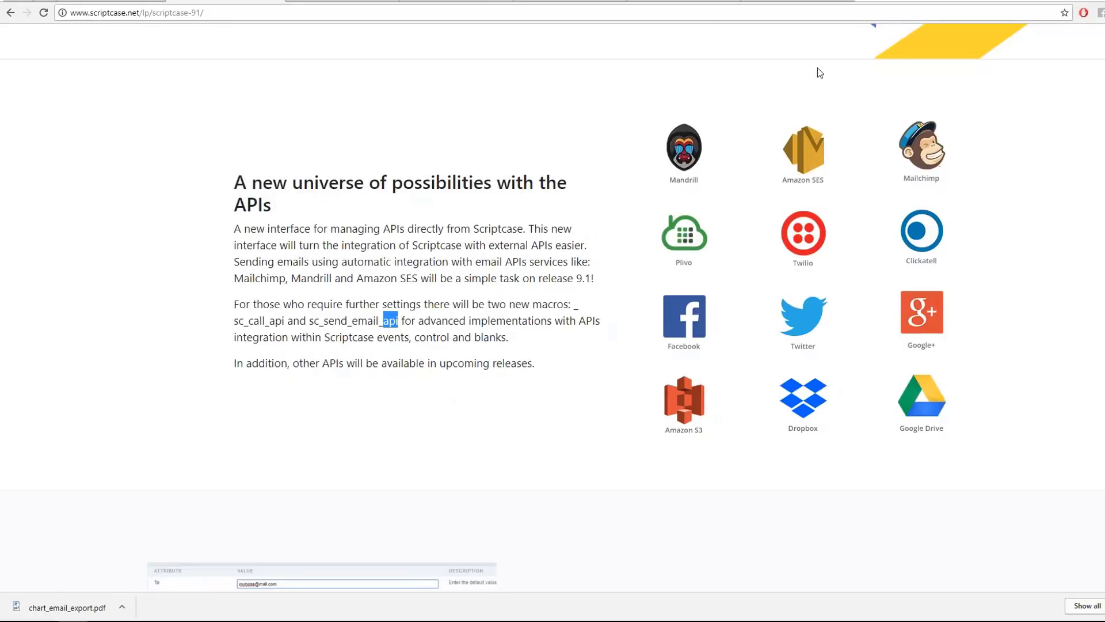
- Read through the web page's sections on emailed reports and export settings, down to the new Advanced Search for grids and charts
{"action": "scroll", "coordinate": [604, 234], "scroll_direction": "down", "scroll_amount": 6}
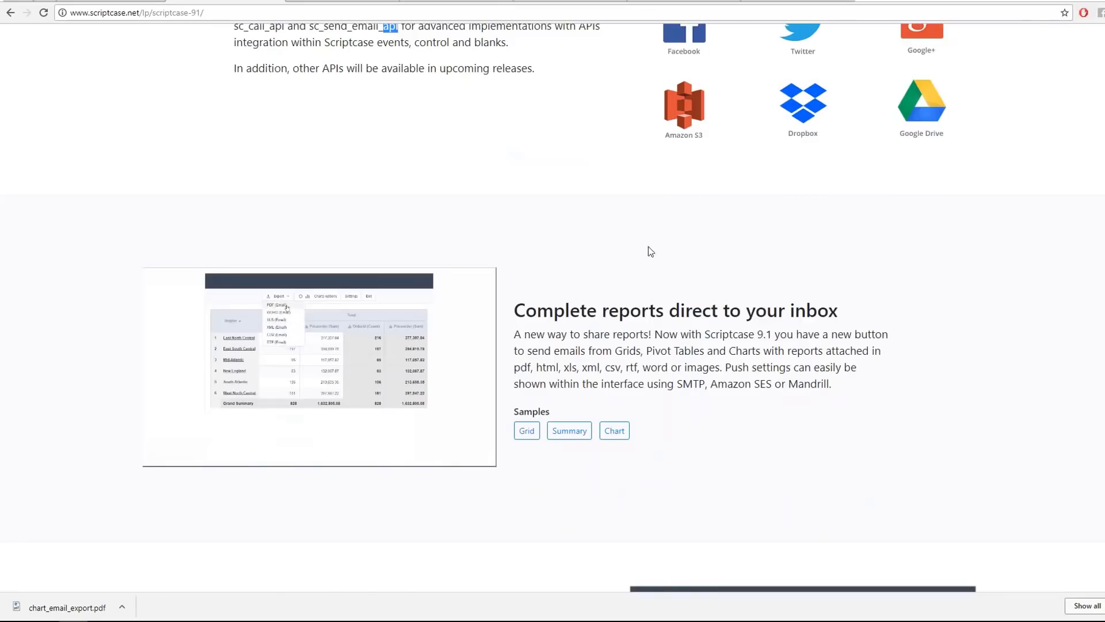
{"action": "scroll", "coordinate": [650, 249], "scroll_direction": "down", "scroll_amount": 2}
{"action": "scroll", "coordinate": [813, 312], "scroll_direction": "up", "scroll_amount": 1}
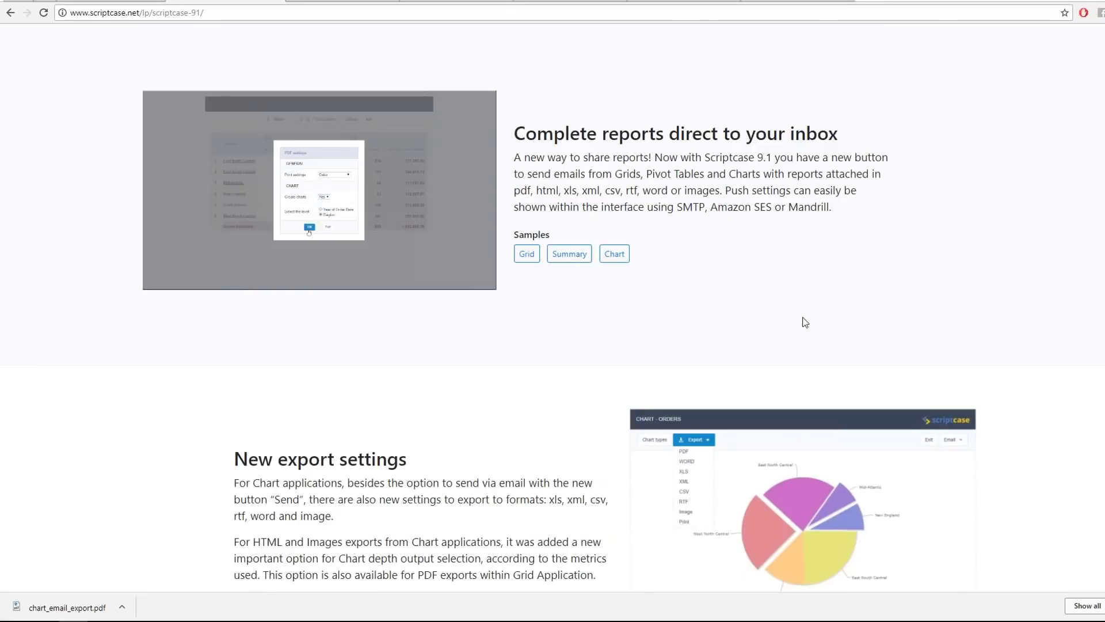
{"action": "scroll", "coordinate": [805, 324], "scroll_direction": "up", "scroll_amount": 2}
{"action": "scroll", "coordinate": [806, 324], "scroll_direction": "up", "scroll_amount": 1}
{"action": "scroll", "coordinate": [806, 328], "scroll_direction": "down", "scroll_amount": 9}
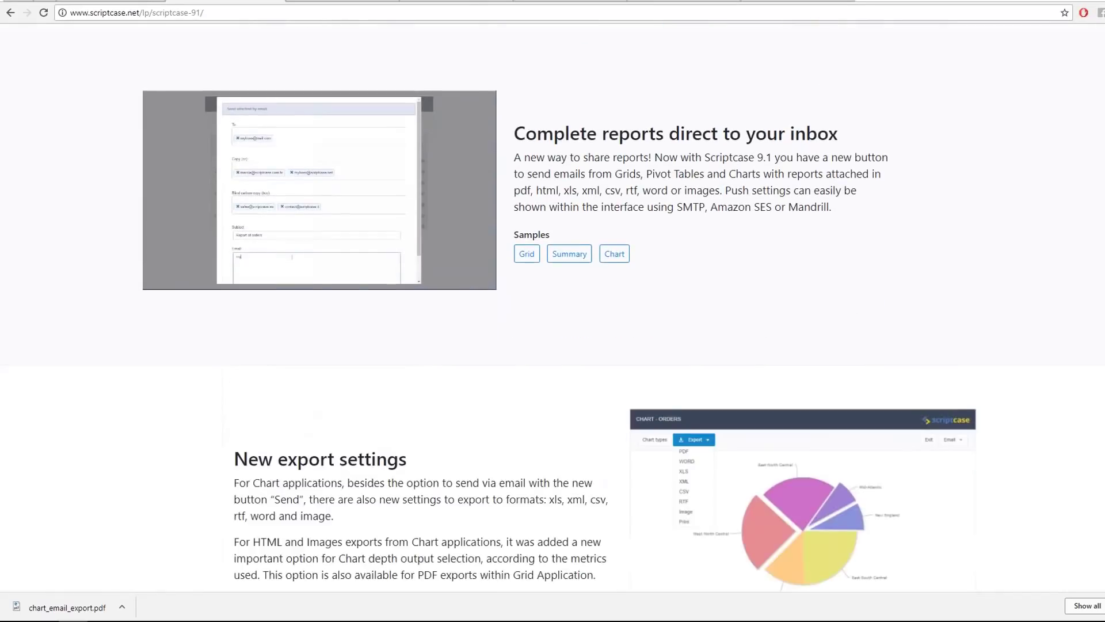
{"action": "scroll", "coordinate": [806, 333], "scroll_direction": "down", "scroll_amount": 3}
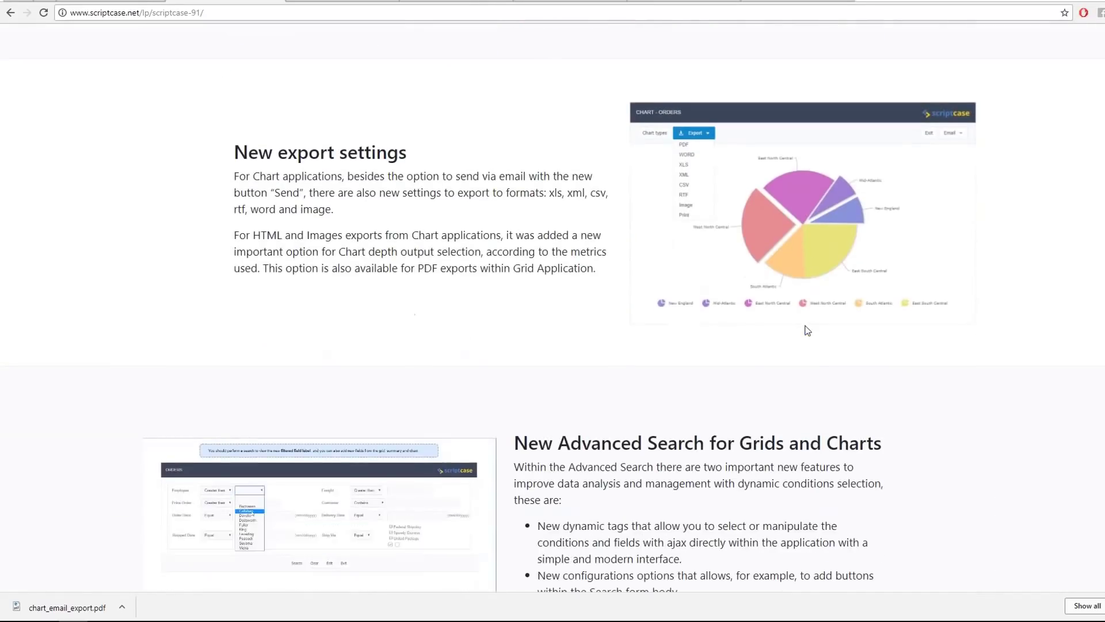
{"action": "scroll", "coordinate": [358, 403], "scroll_direction": "down", "scroll_amount": 5}
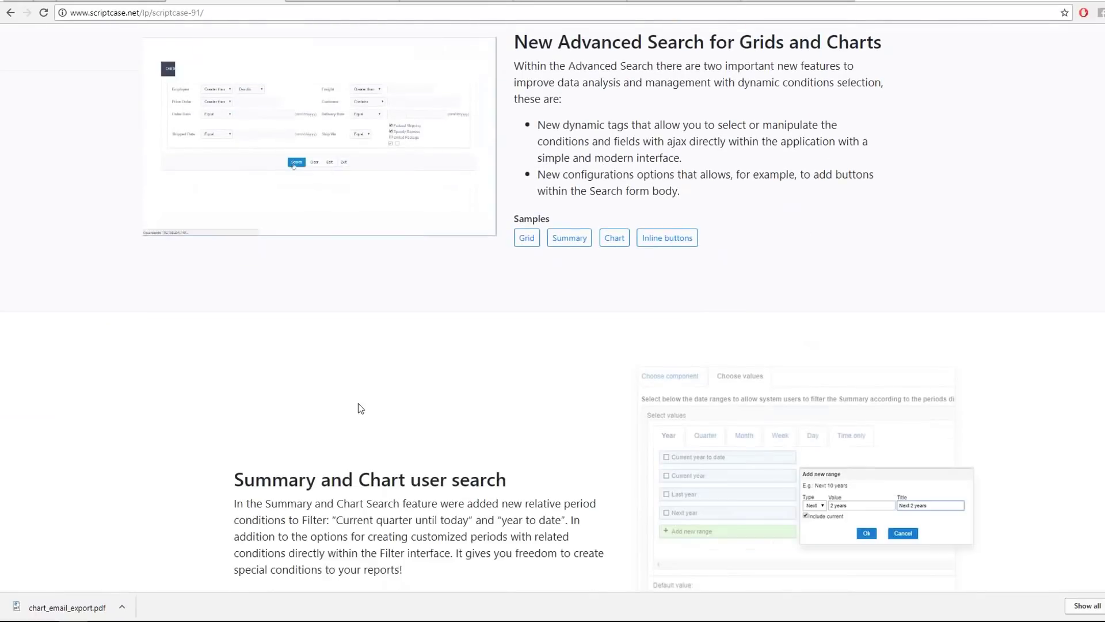
{"action": "scroll", "coordinate": [369, 318], "scroll_direction": "up", "scroll_amount": 5}
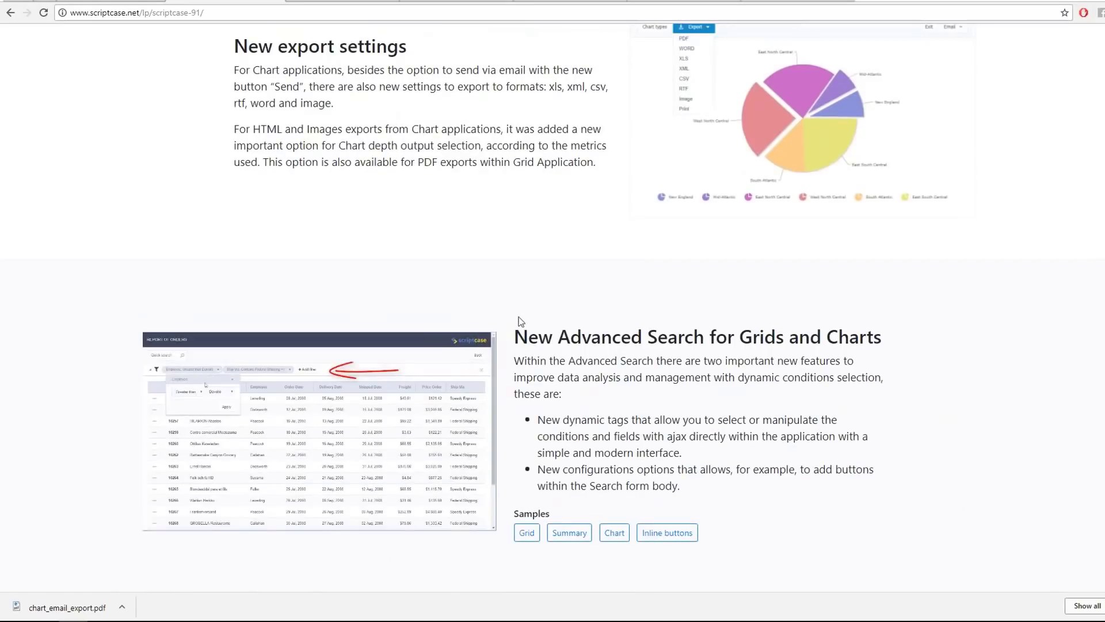
{"action": "scroll", "coordinate": [545, 296], "scroll_direction": "down", "scroll_amount": 3}
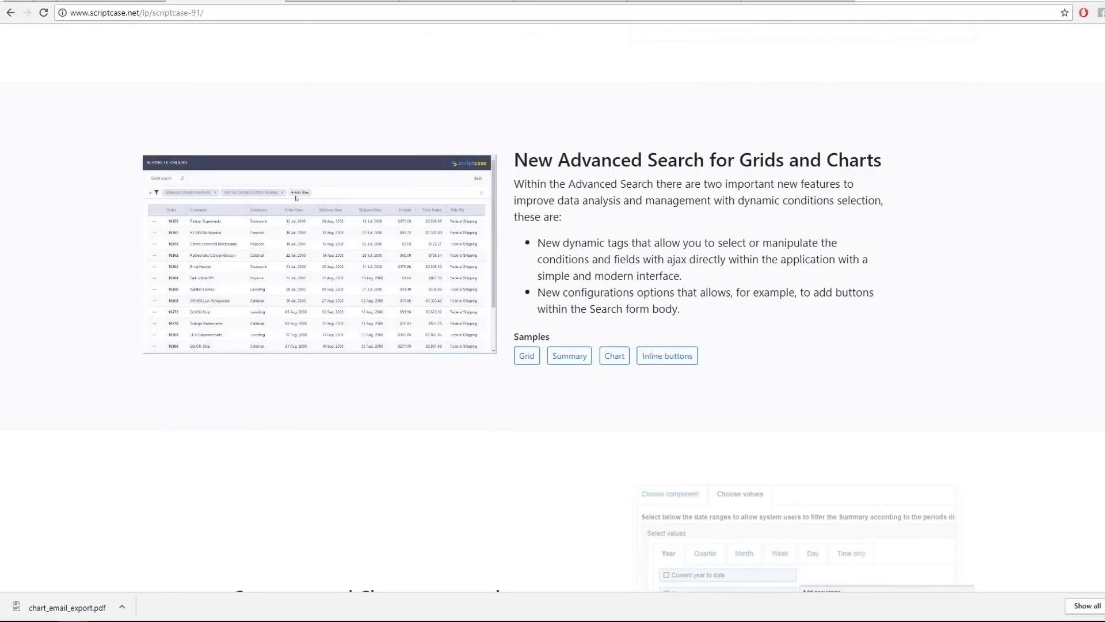
{"action": "scroll", "coordinate": [542, 294], "scroll_direction": "down", "scroll_amount": 1}
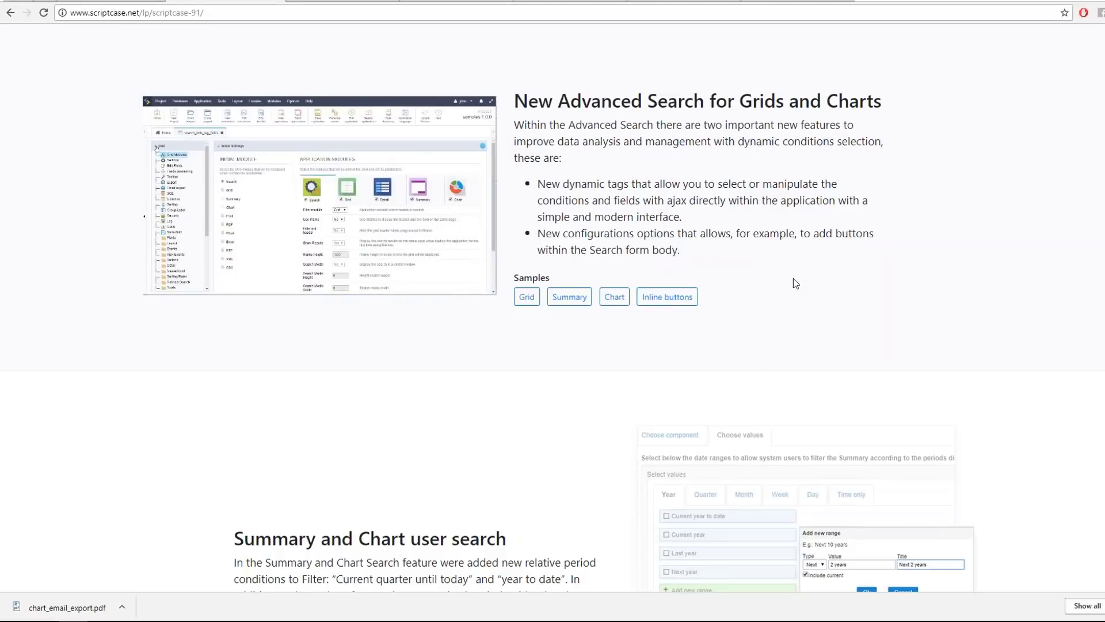
- Open the search_with_tag_fields application from the ScriptCase project's application list and expand its Advanced Search settings
{"action": "left_click", "coordinate": [293, 3]}
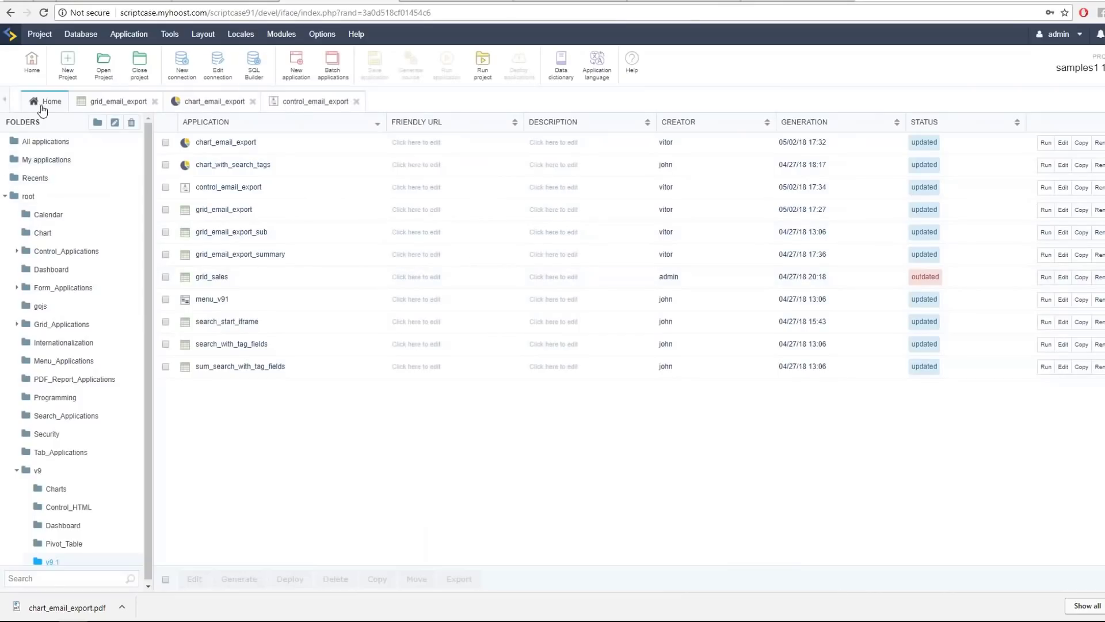
{"action": "left_click", "coordinate": [32, 72]}
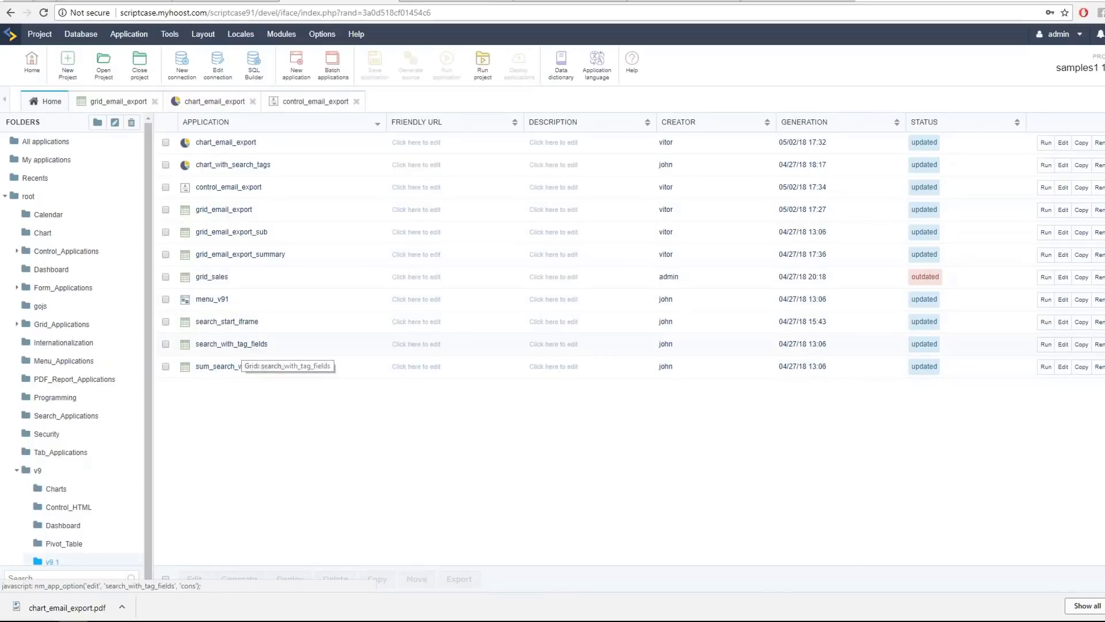
{"action": "left_click", "coordinate": [210, 343]}
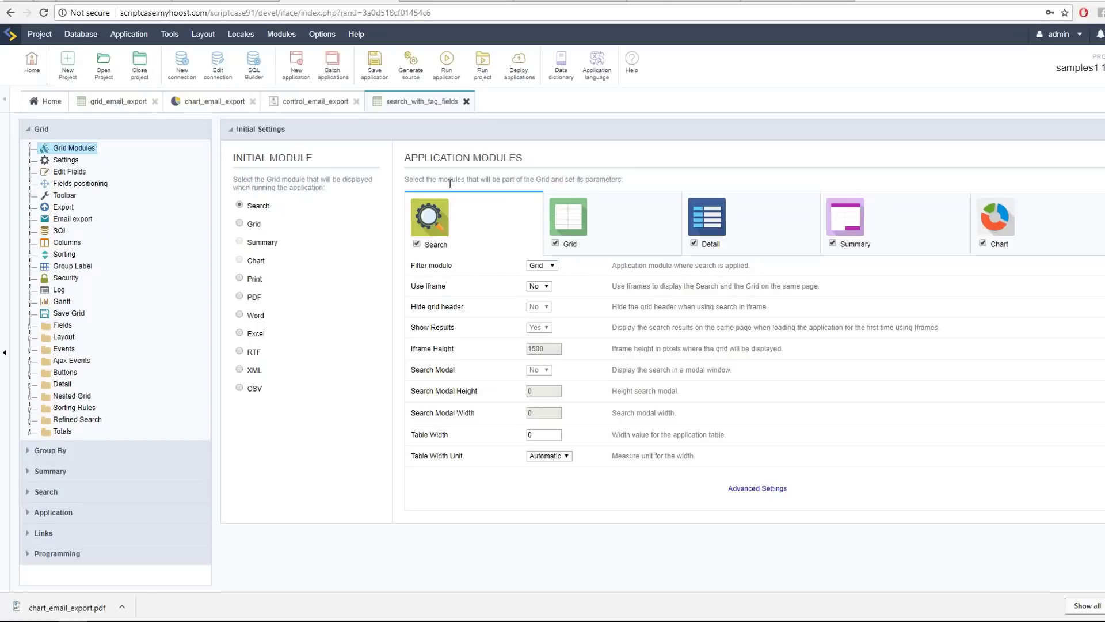
{"action": "left_click", "coordinate": [46, 493]}
{"action": "scroll", "coordinate": [35, 489], "scroll_direction": "down", "scroll_amount": 1}
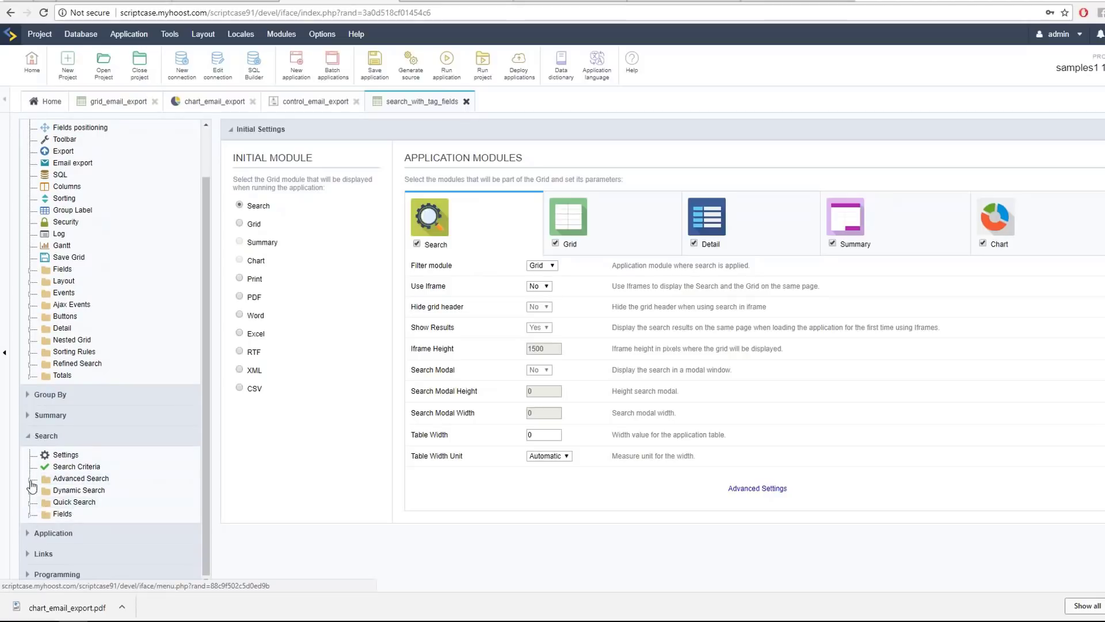
{"action": "left_click", "coordinate": [30, 484]}
{"action": "scroll", "coordinate": [133, 459], "scroll_direction": "down", "scroll_amount": 2}
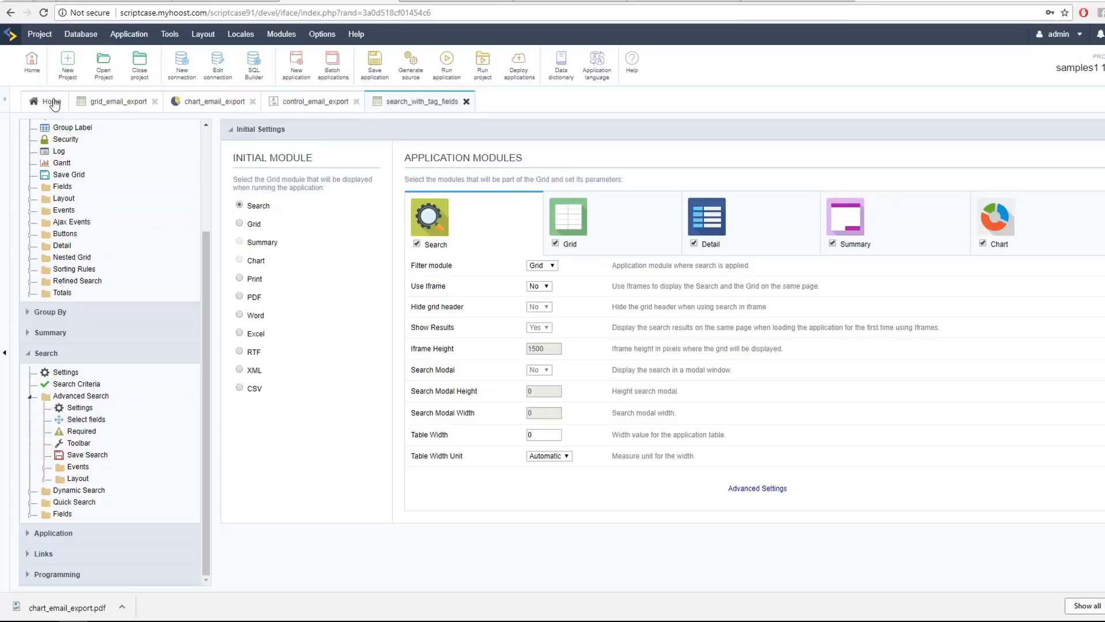
- Run the search_start_iframe application from the project's application list, and open that application for editing
{"action": "left_click", "coordinate": [52, 104]}
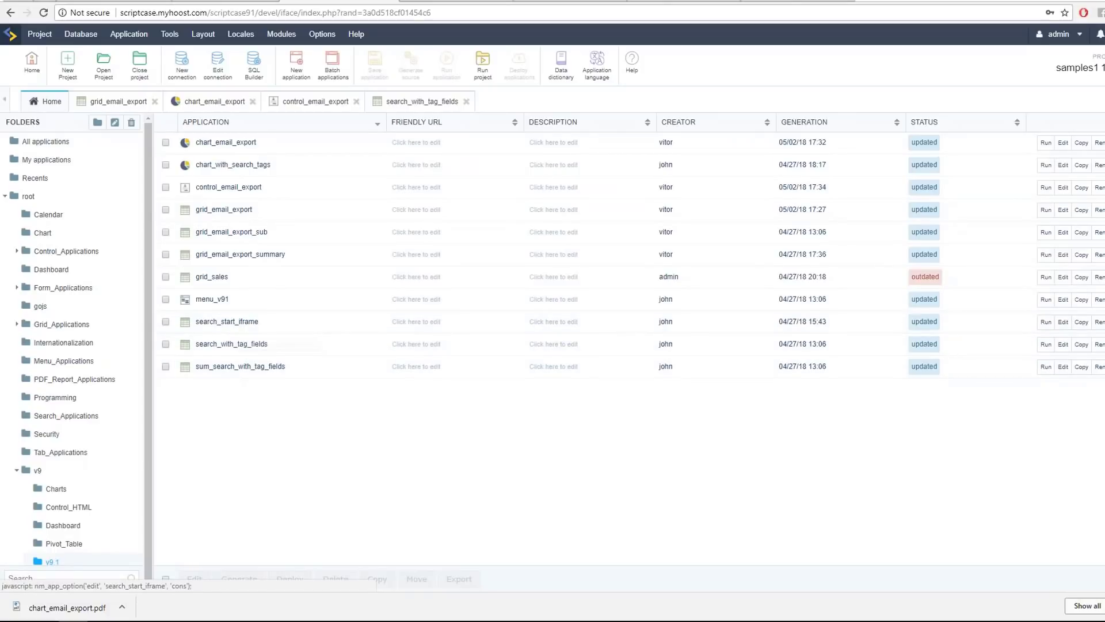
{"action": "left_click", "coordinate": [1046, 321]}
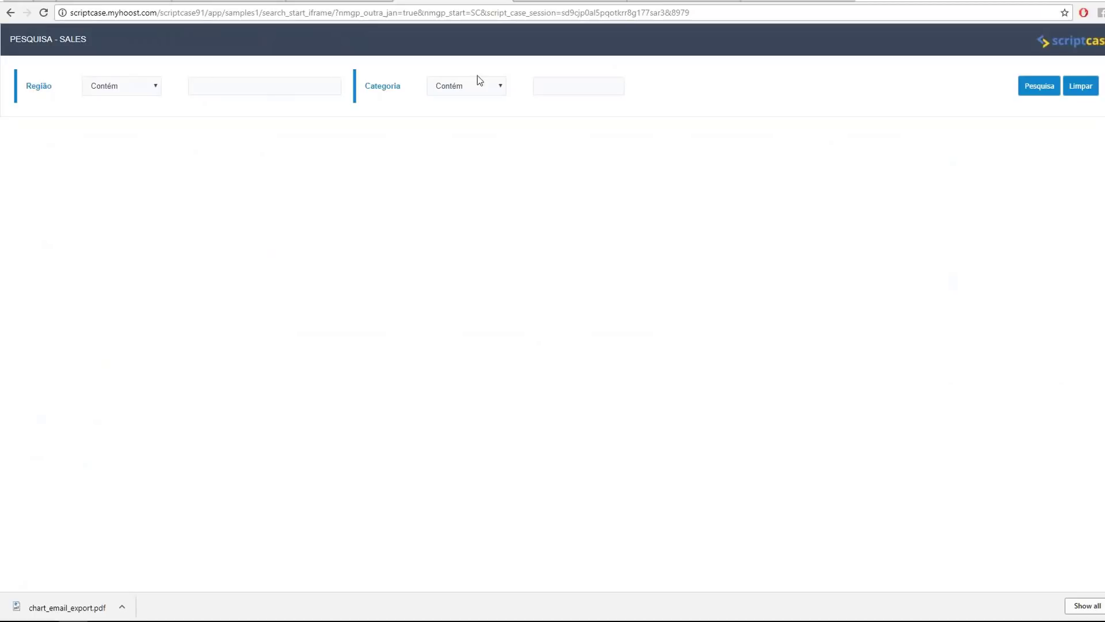
{"action": "left_click", "coordinate": [291, 3]}
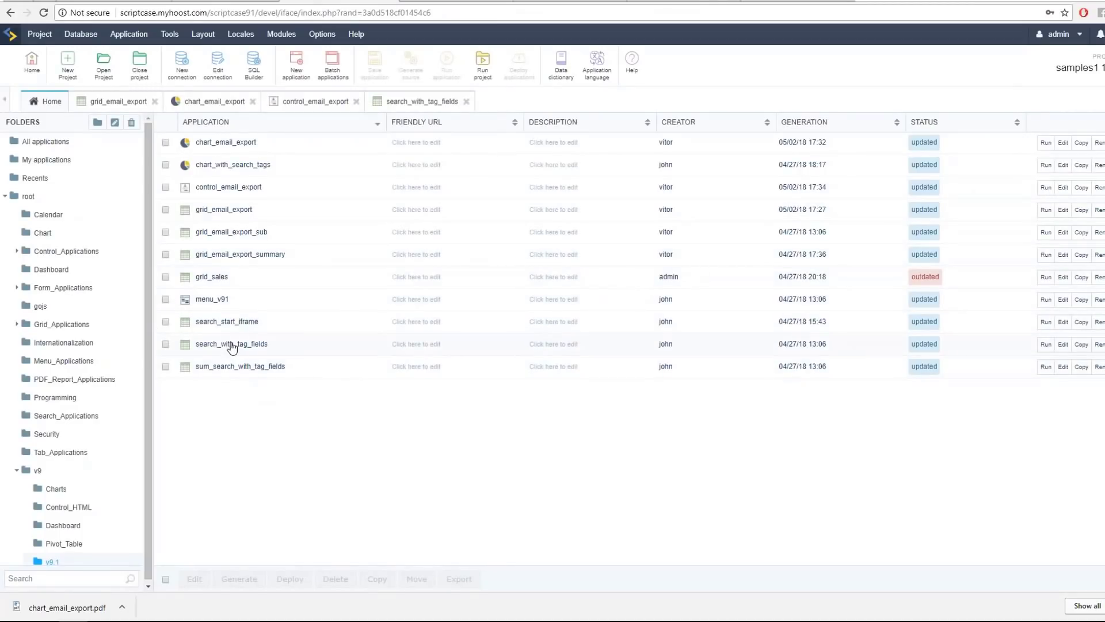
{"action": "left_click", "coordinate": [228, 321]}
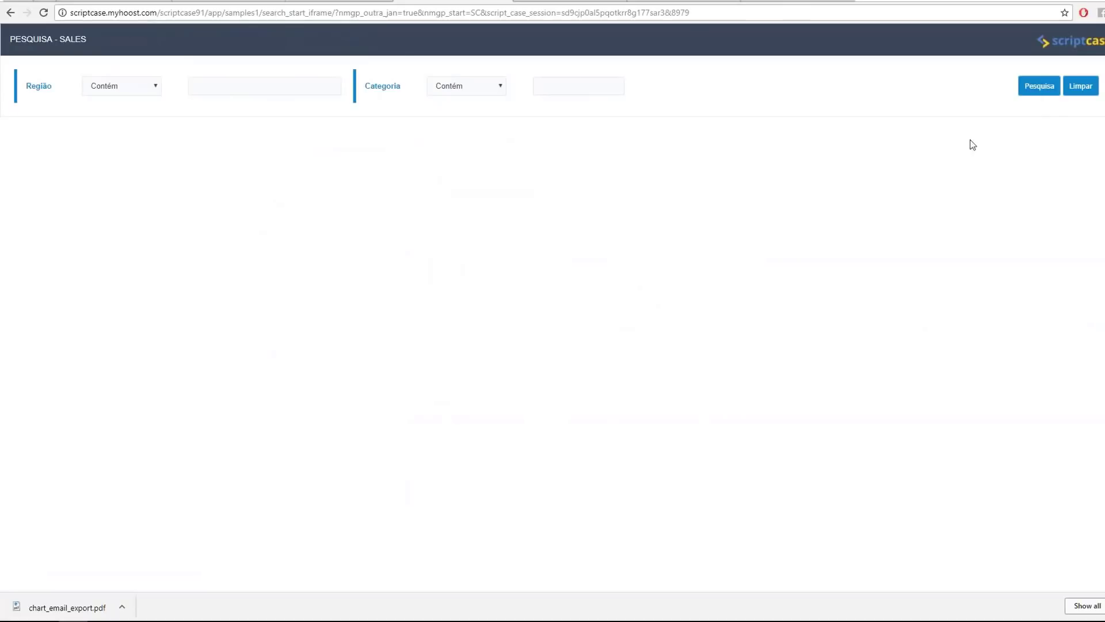
- Run the sales search with Região set to Não Contém "East South Central"
{"action": "left_click", "coordinate": [1030, 85]}
{"action": "left_click", "coordinate": [1031, 91]}
{"action": "left_click", "coordinate": [156, 89]}
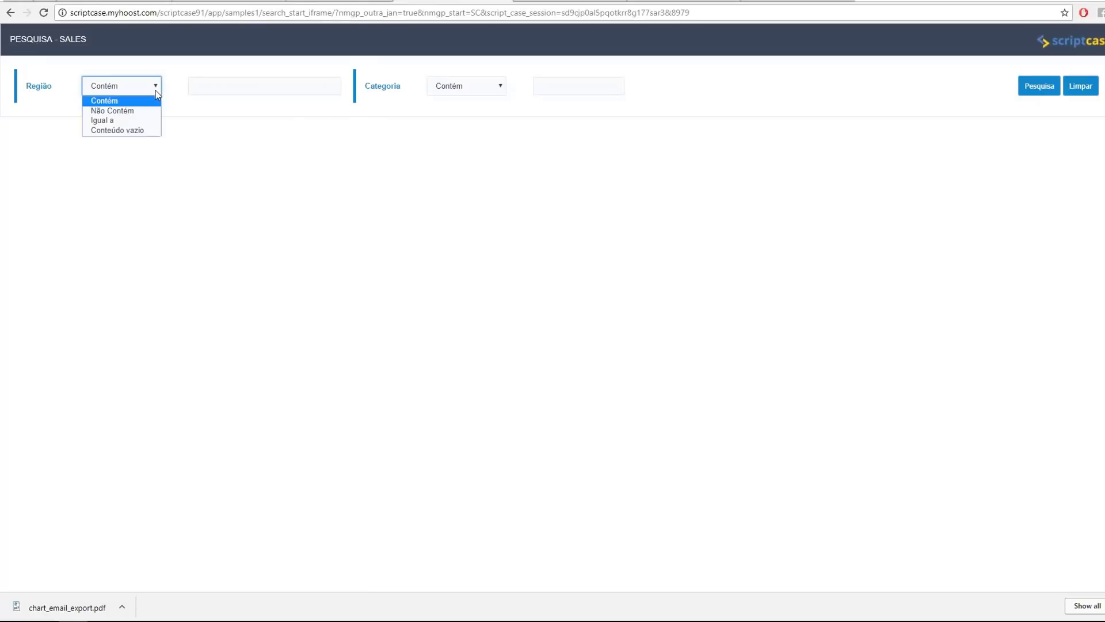
{"action": "left_click", "coordinate": [163, 109]}
{"action": "left_click", "coordinate": [336, 88]}
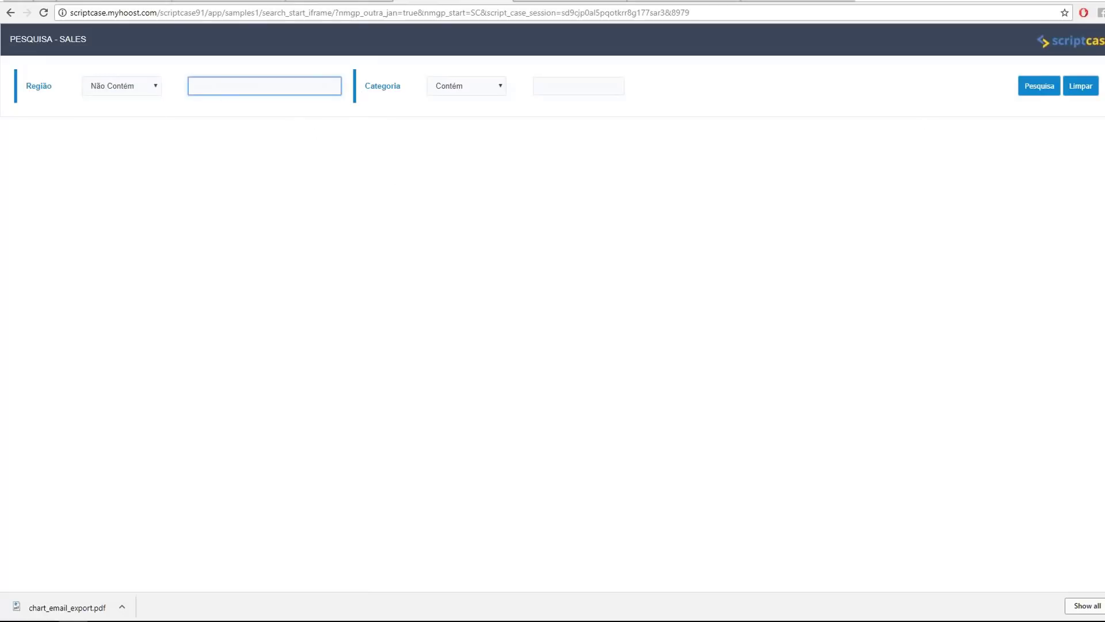
{"action": "type", "text": "1"}
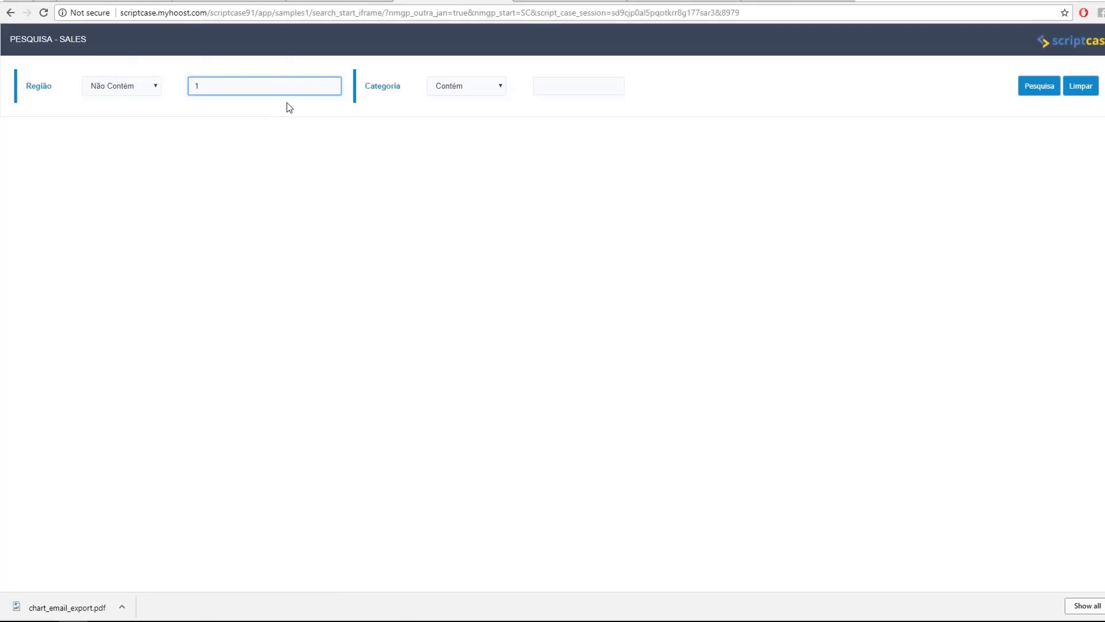
{"action": "key", "text": "BackSpace"}
{"action": "type", "text": "a"}
{"action": "left_click", "coordinate": [254, 116]}
{"action": "left_click", "coordinate": [1034, 85]}
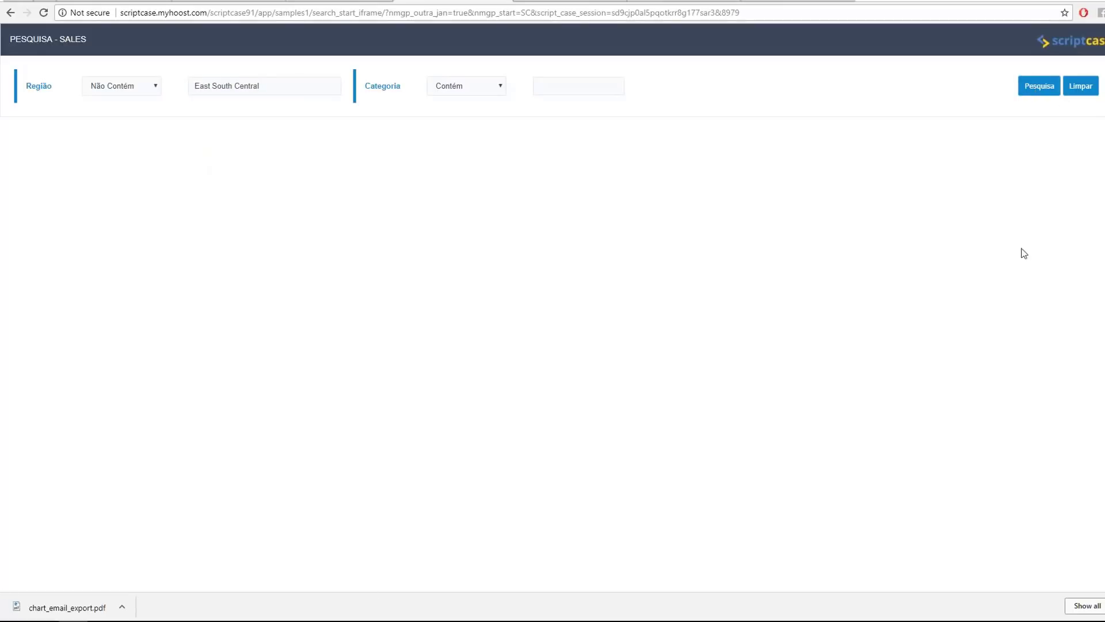
- Close the sales search page, run the search_with_tag_fields application, and search the orders without any criteria
{"action": "key", "text": "ctrl+w"}
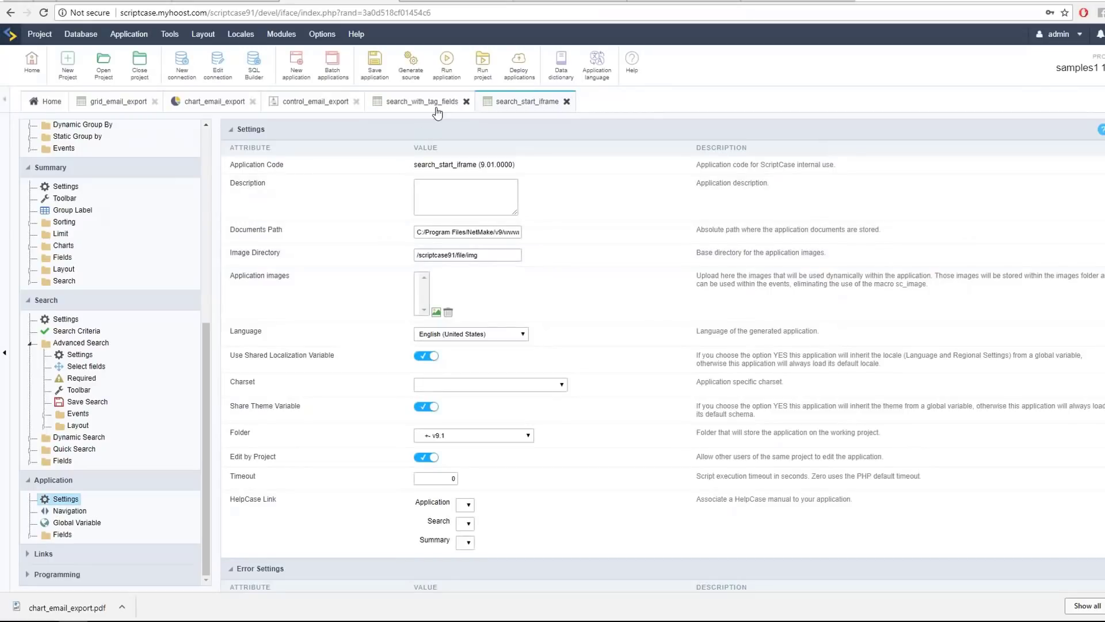
{"action": "left_click", "coordinate": [435, 108]}
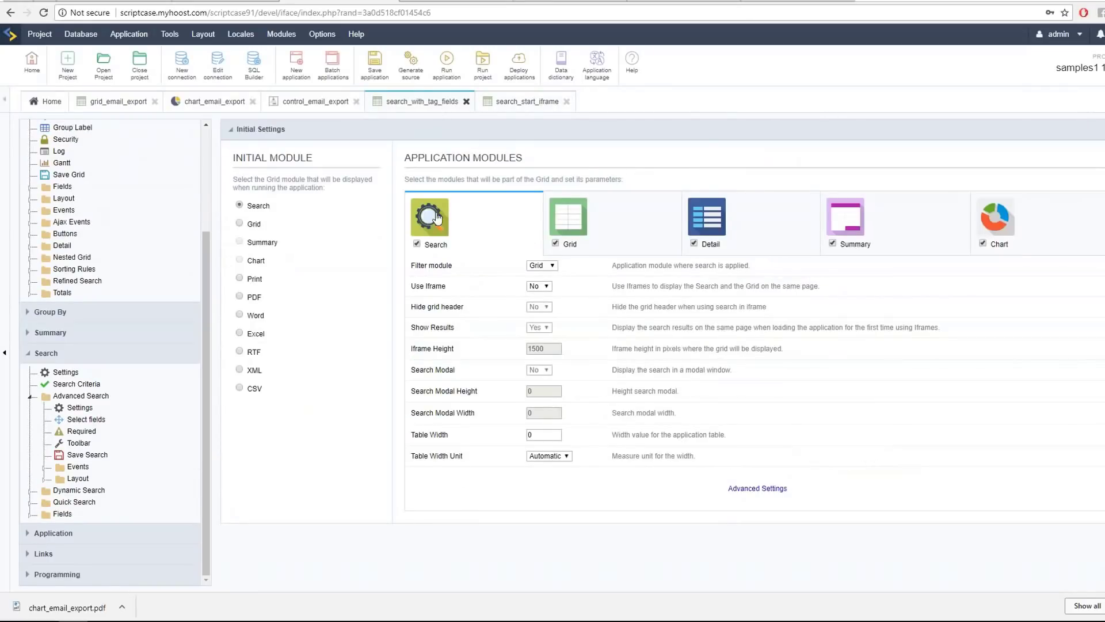
{"action": "left_click", "coordinate": [448, 66]}
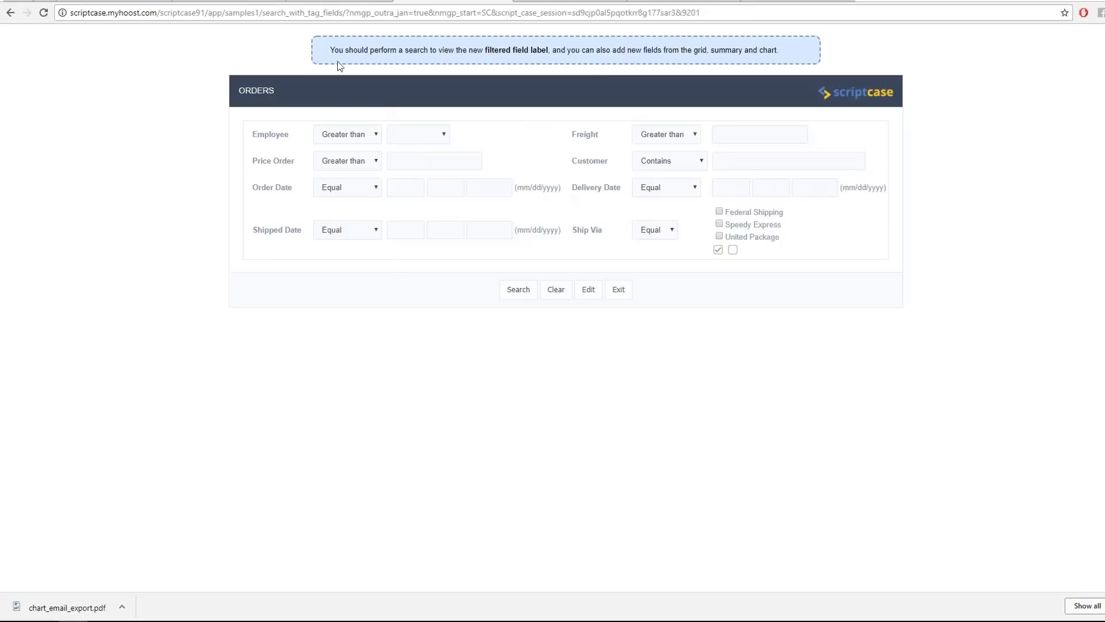
{"action": "left_click", "coordinate": [327, 5]}
{"action": "left_click", "coordinate": [520, 295]}
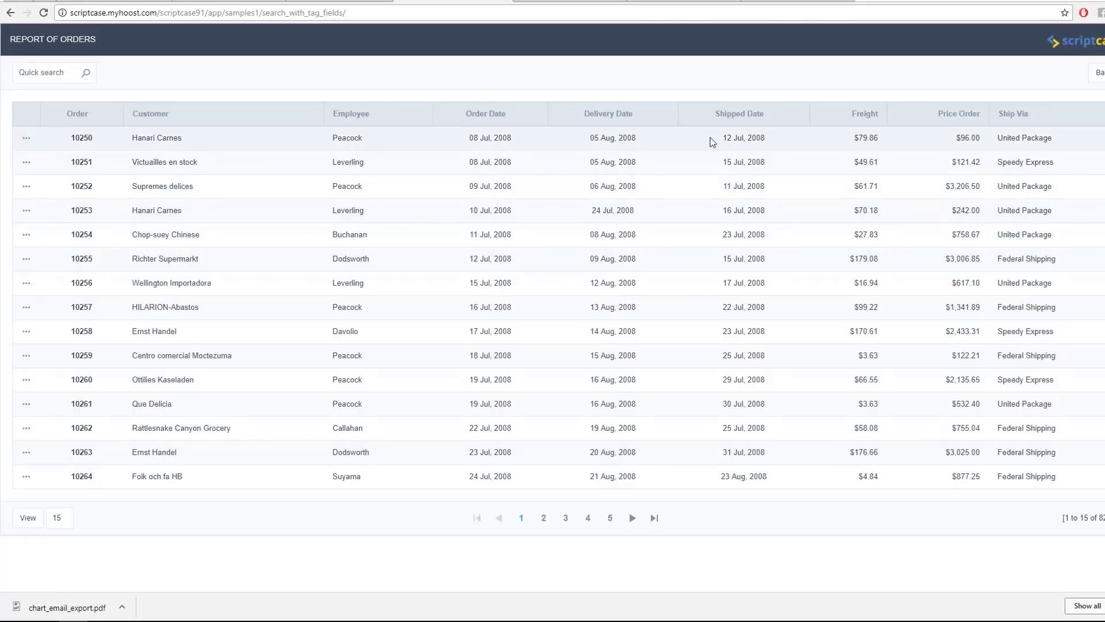
- Return to the search form and search orders with Employee greater than the second listed employee, shipped via Federal Shipping or Speedy Express
{"action": "left_click", "coordinate": [1097, 72]}
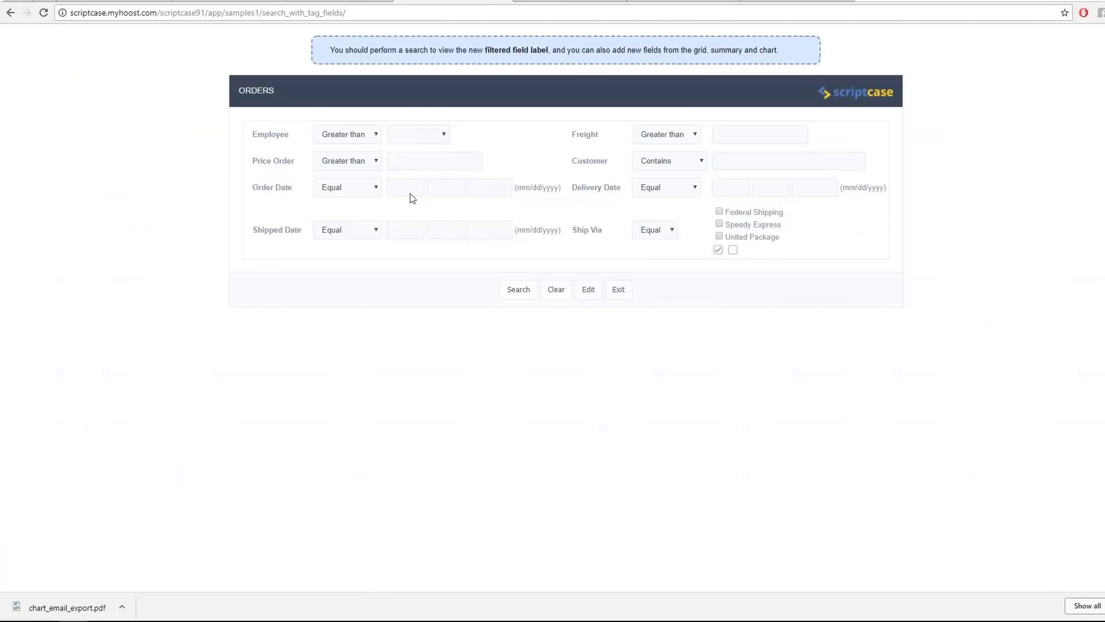
{"action": "left_click", "coordinate": [403, 140]}
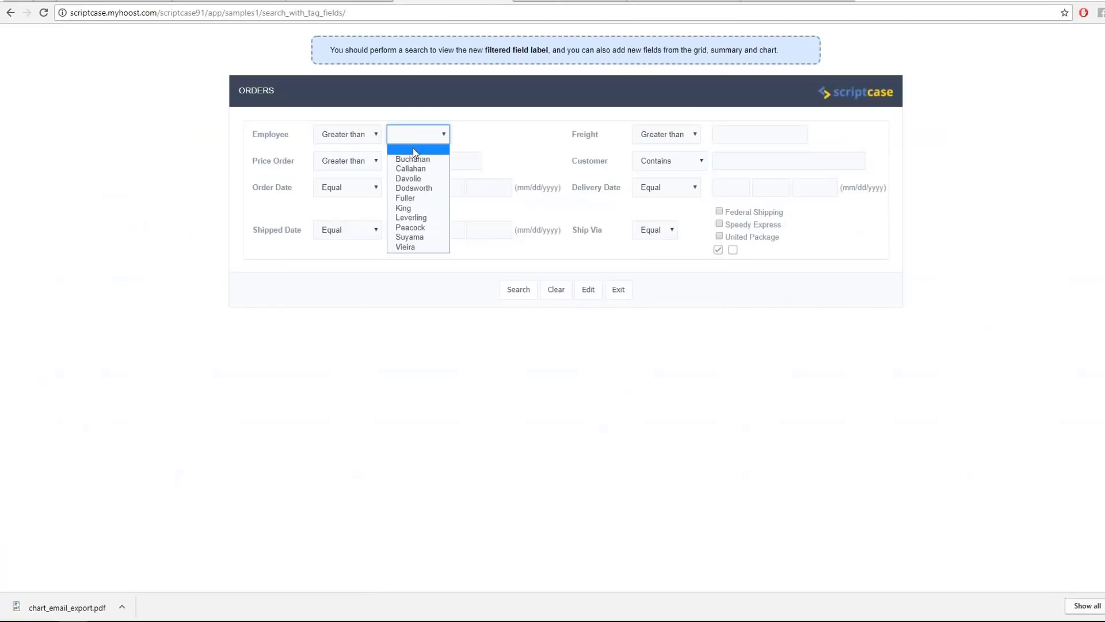
{"action": "left_click", "coordinate": [426, 171]}
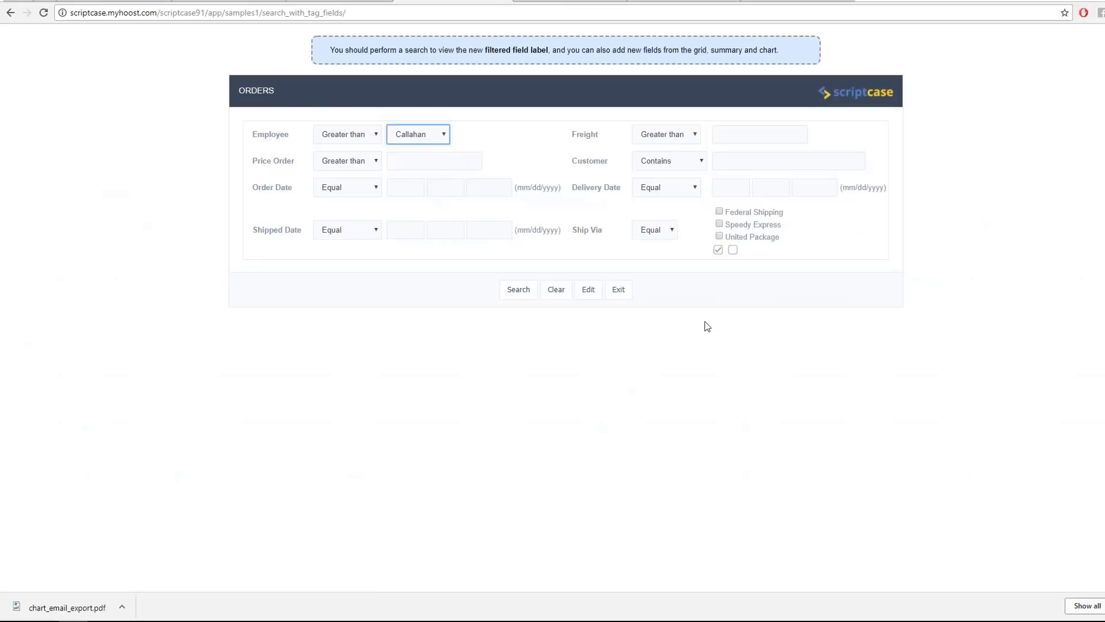
{"action": "left_click", "coordinate": [719, 211]}
{"action": "left_click", "coordinate": [719, 223]}
{"action": "left_click", "coordinate": [518, 289]}
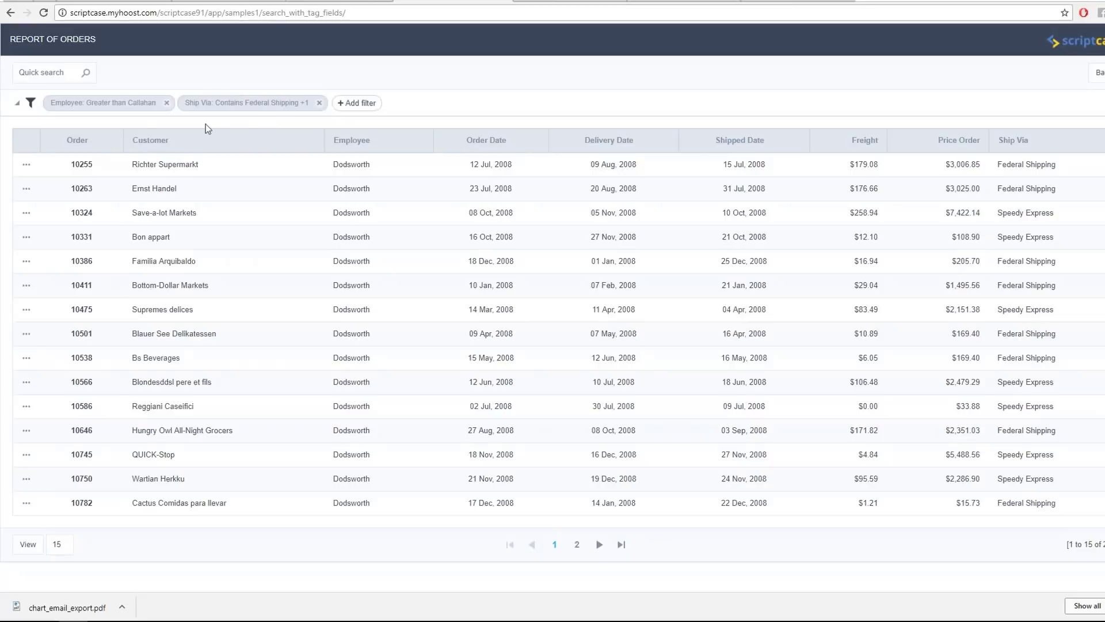
- Change the Employee filter tag to greater than the third listed employee and apply it
{"action": "left_click", "coordinate": [121, 109]}
{"action": "left_click", "coordinate": [101, 152]}
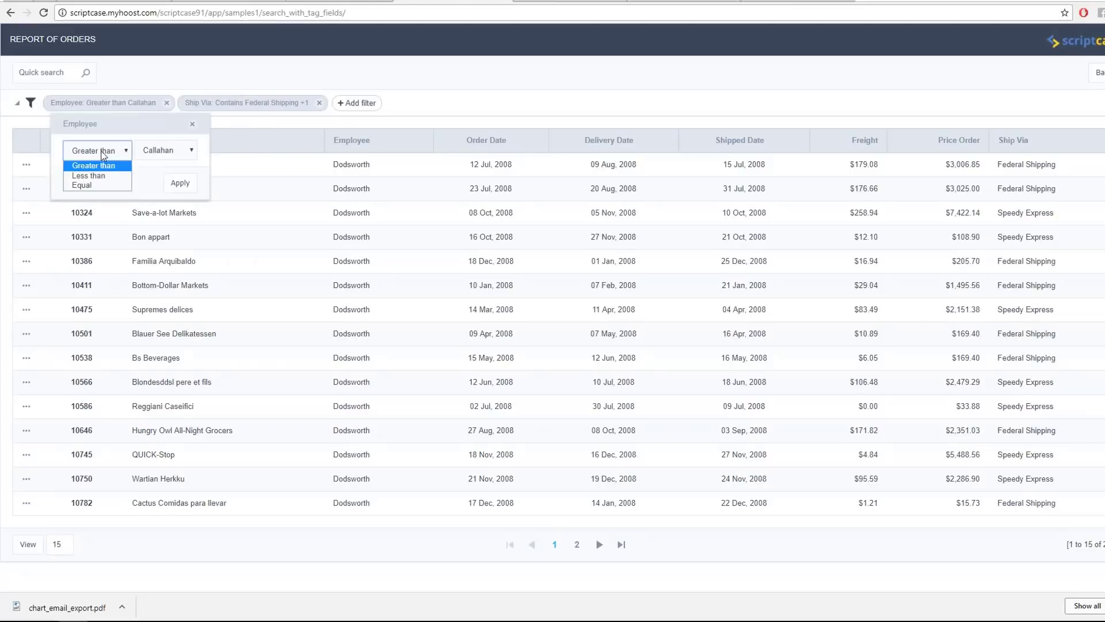
{"action": "left_click", "coordinate": [152, 154]}
{"action": "left_click", "coordinate": [156, 194]}
{"action": "left_click", "coordinate": [178, 180]}
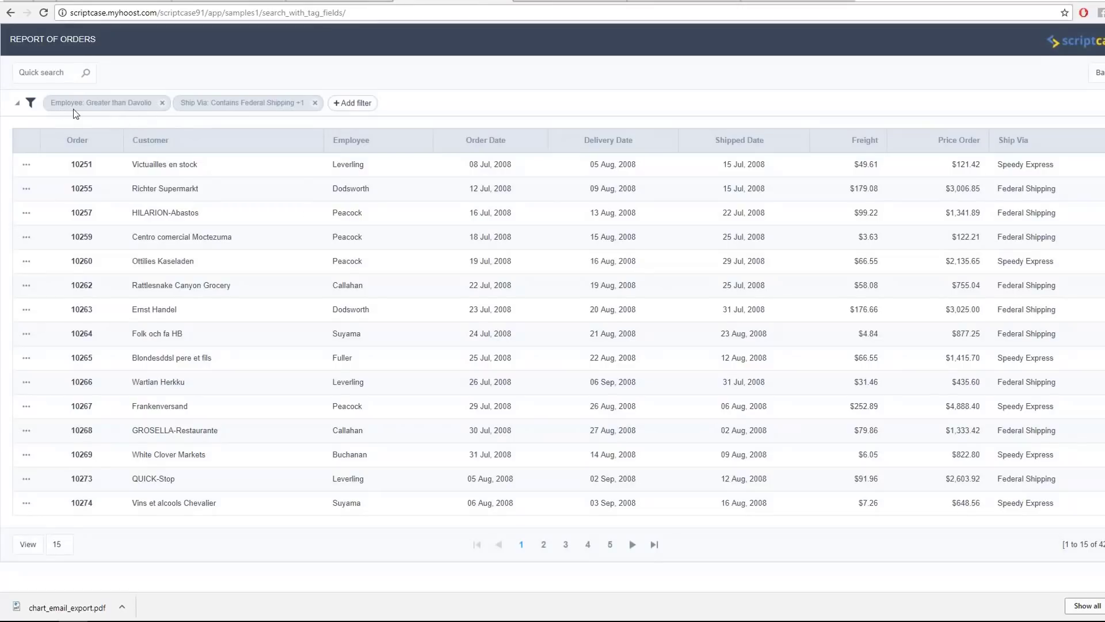
- Limit the Ship Via filter tag to Federal Shipping only and apply it
{"action": "left_click", "coordinate": [285, 108]}
{"action": "left_click", "coordinate": [200, 182]}
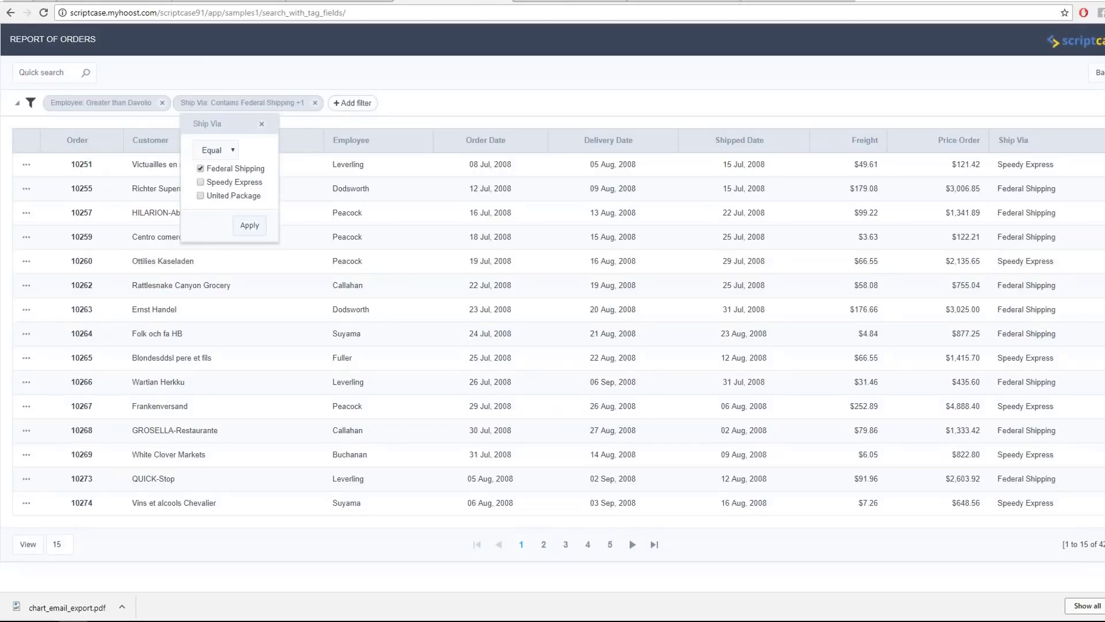
{"action": "left_click", "coordinate": [249, 225]}
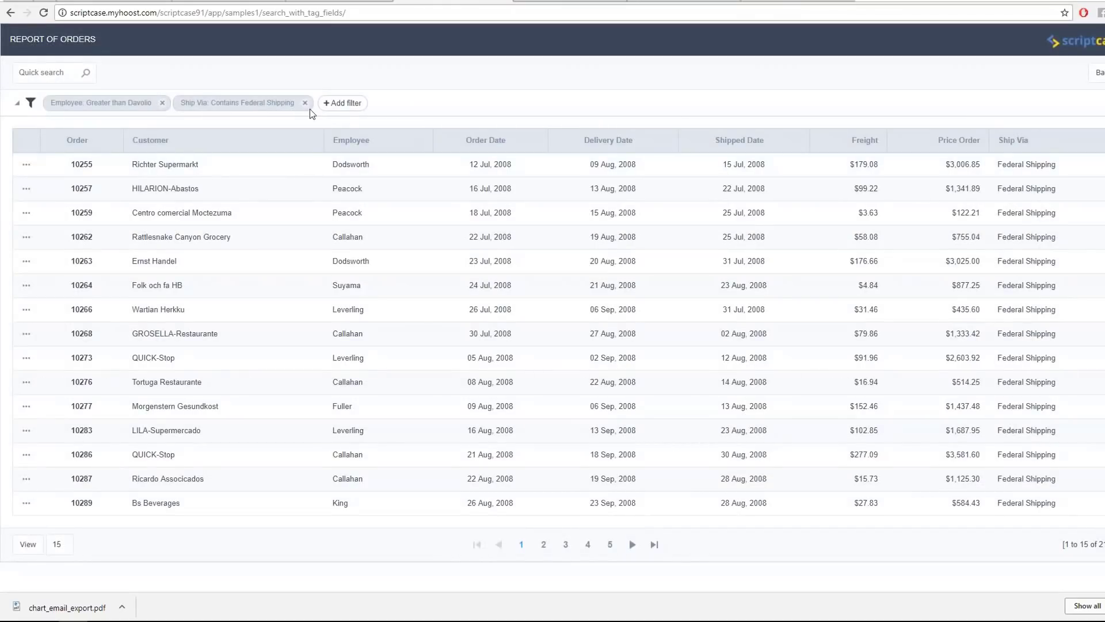
- Replace the Ship Via filter with a Customer filter containing the suggested company whose name ends in "Emparedados y helados"
{"action": "left_click", "coordinate": [305, 103]}
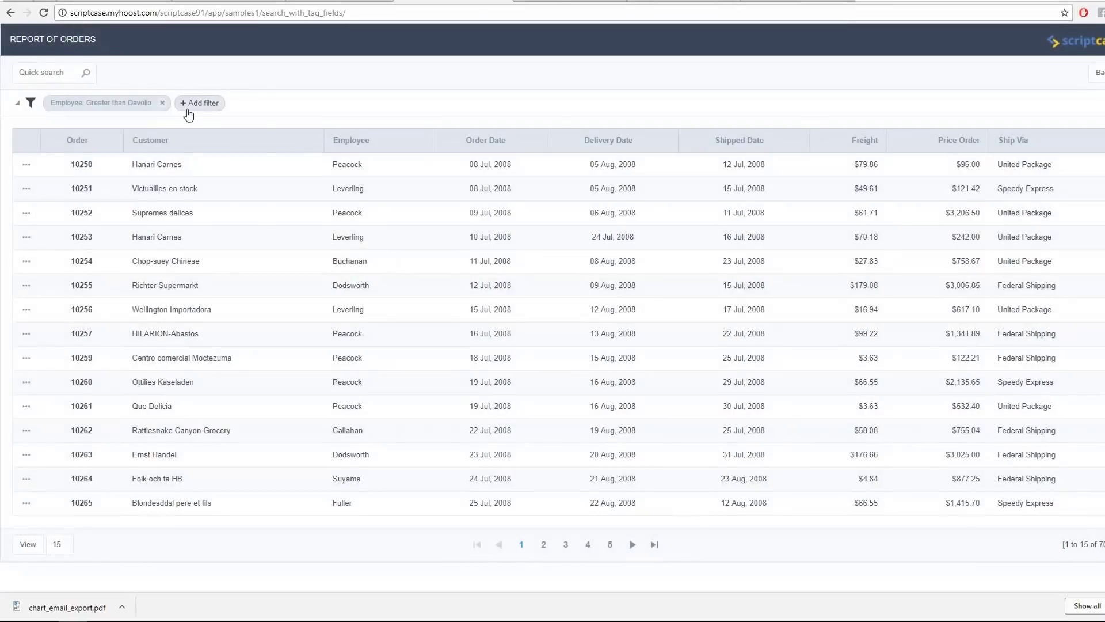
{"action": "left_click", "coordinate": [187, 106]}
{"action": "left_click", "coordinate": [213, 154]}
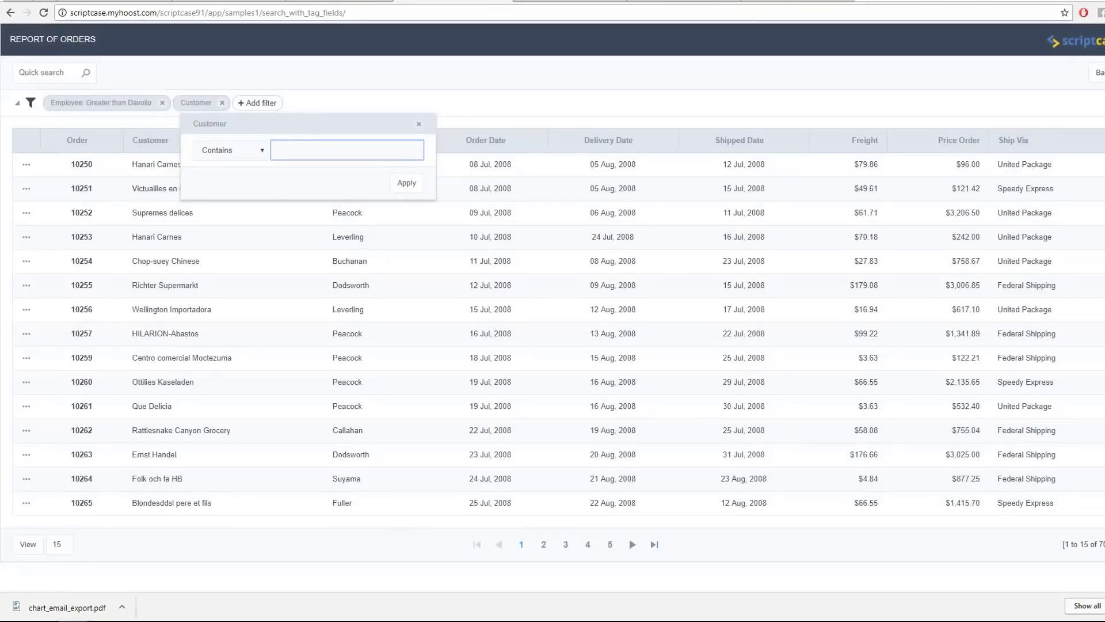
{"action": "type", "text": "a"}
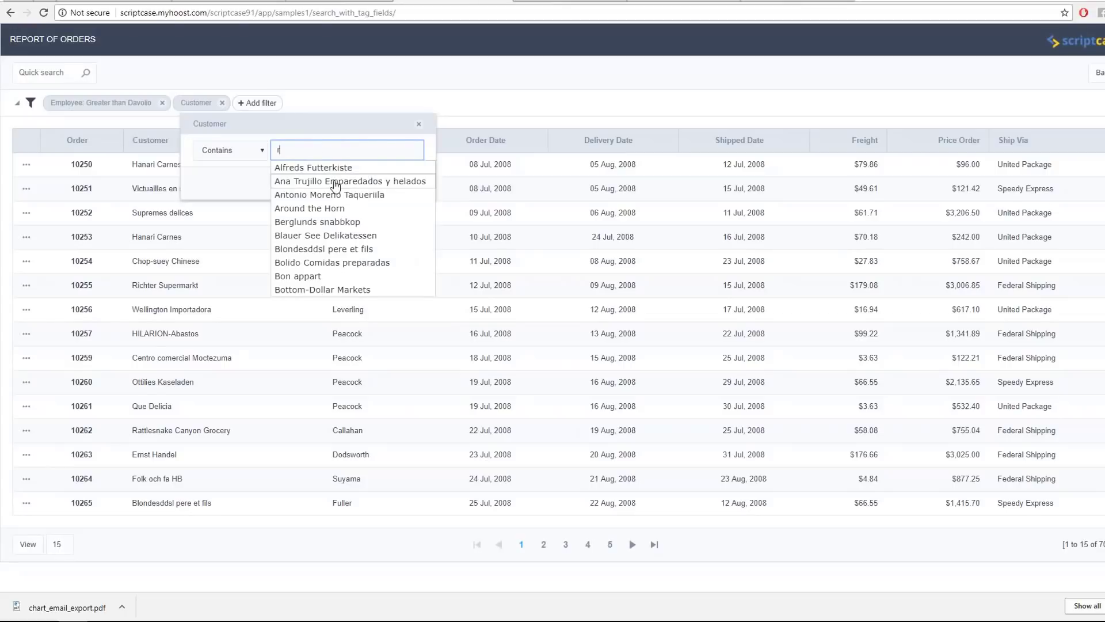
{"action": "left_click", "coordinate": [371, 179]}
{"action": "left_click", "coordinate": [409, 183]}
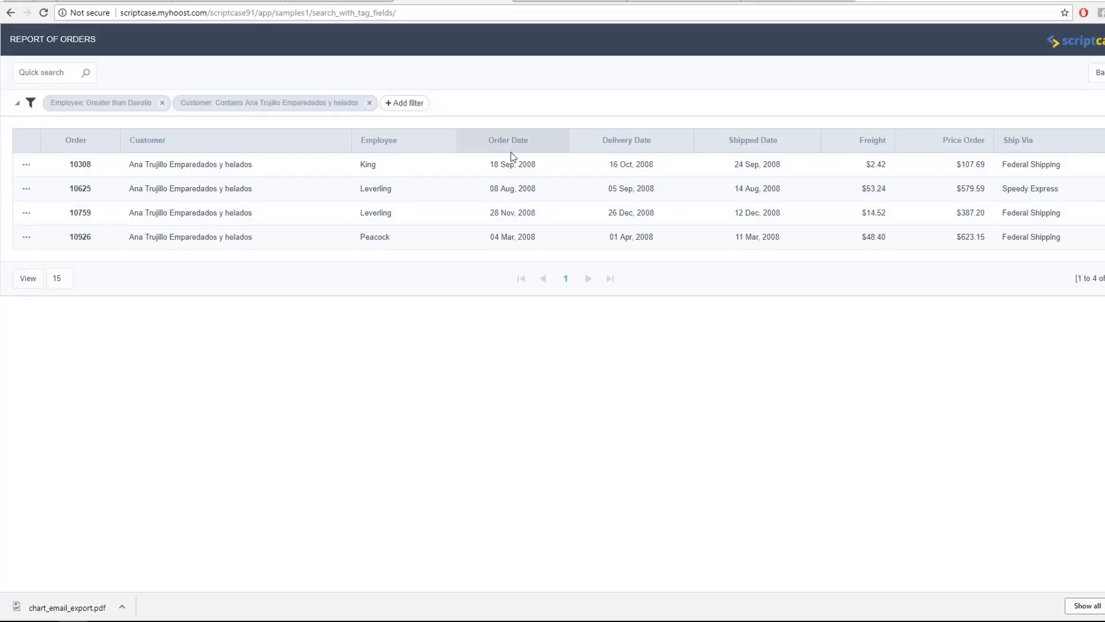
- Return to the search_with_tag_fields editor and examine the Display tags option in the Advanced Search settings
{"action": "key", "text": "ctrl+shift+Tab"}
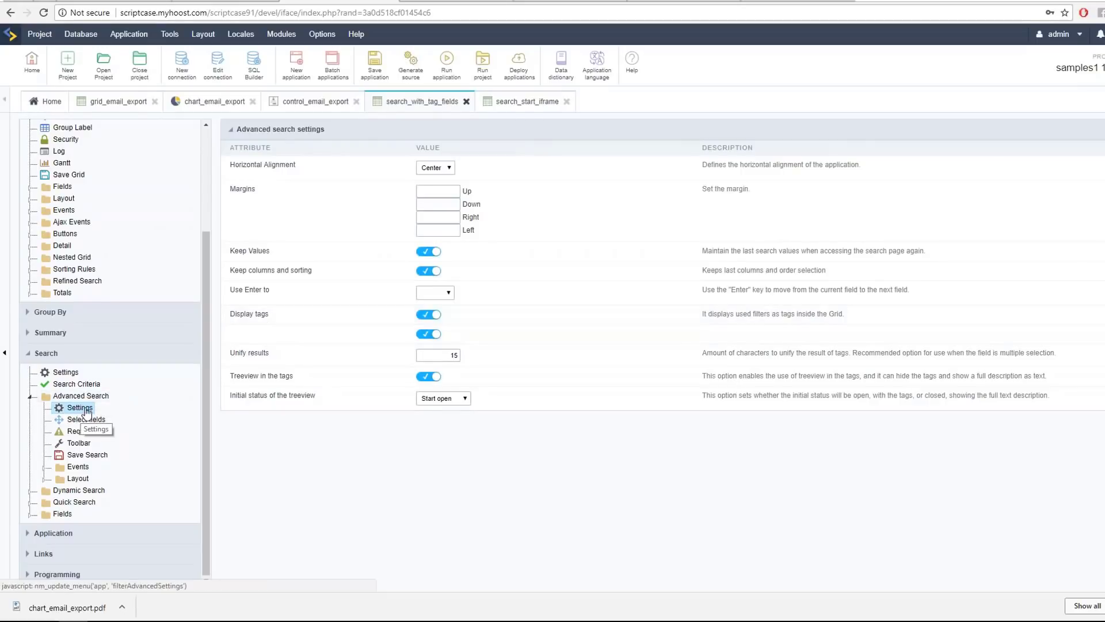
{"action": "triple_click", "coordinate": [233, 319]}
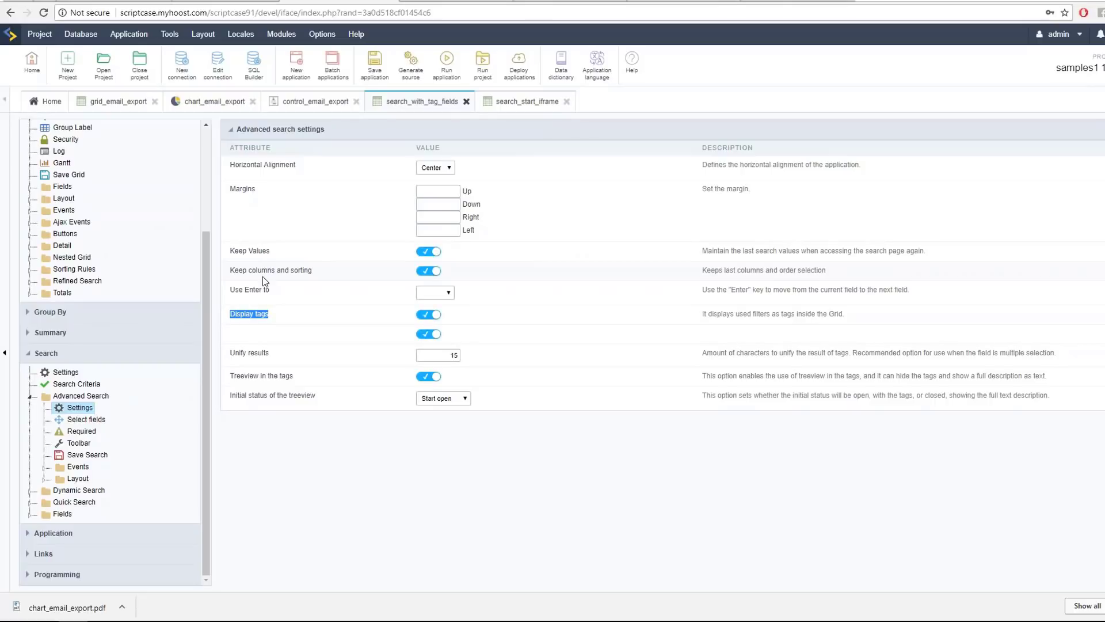
- Add the orderdate grid field to the search fields of the Summary
{"action": "left_click", "coordinate": [23, 334]}
{"action": "scroll", "coordinate": [118, 422], "scroll_direction": "down", "scroll_amount": 2}
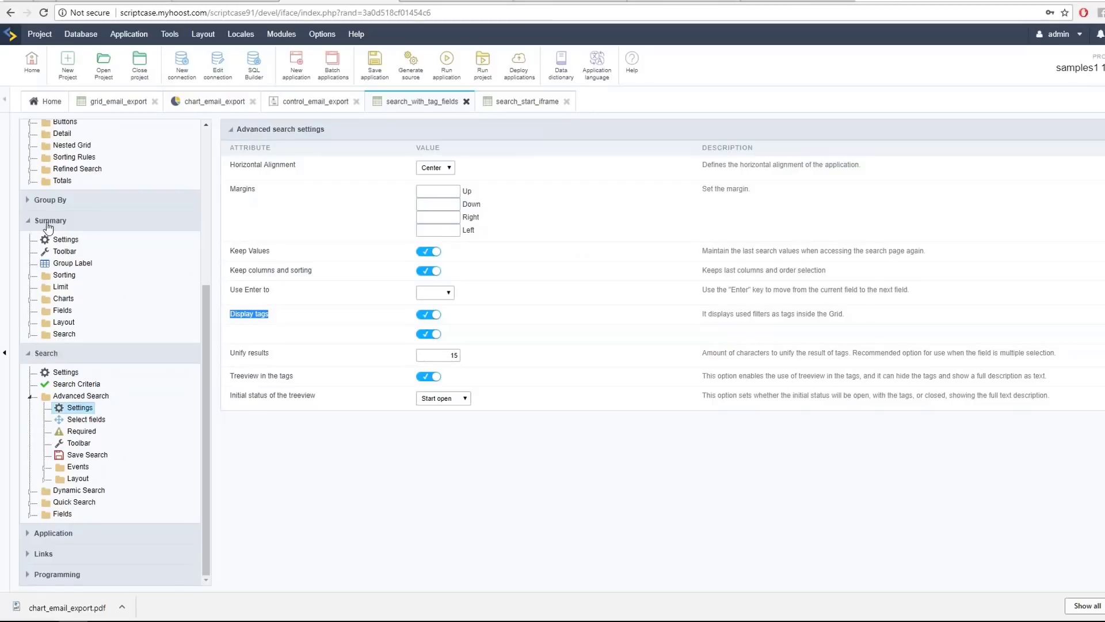
{"action": "left_click", "coordinate": [30, 354]}
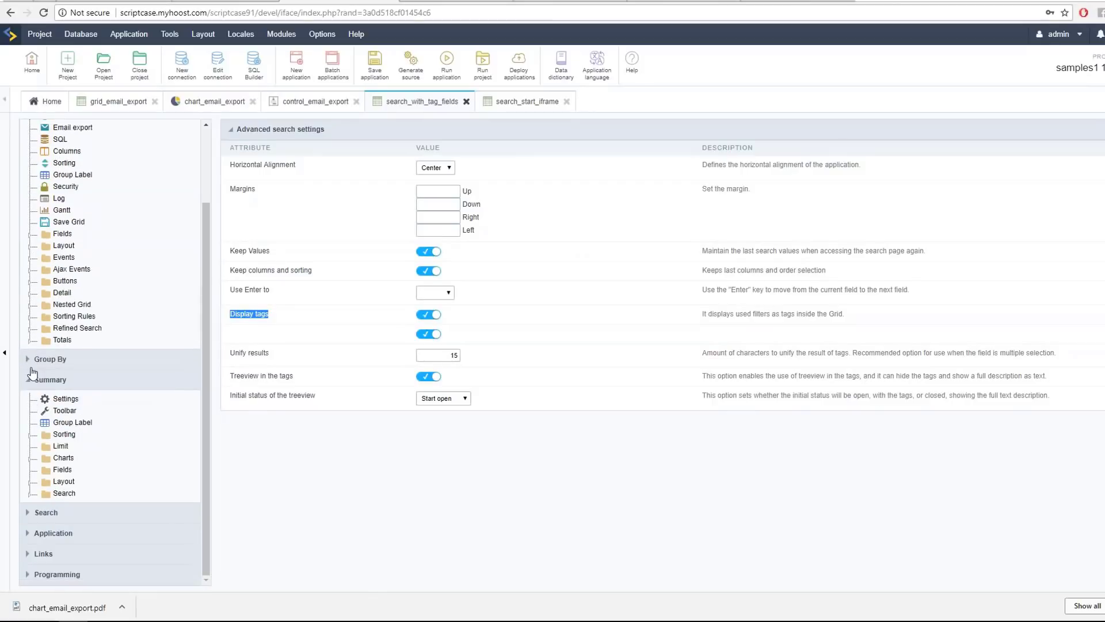
{"action": "scroll", "coordinate": [53, 294], "scroll_direction": "up", "scroll_amount": 2}
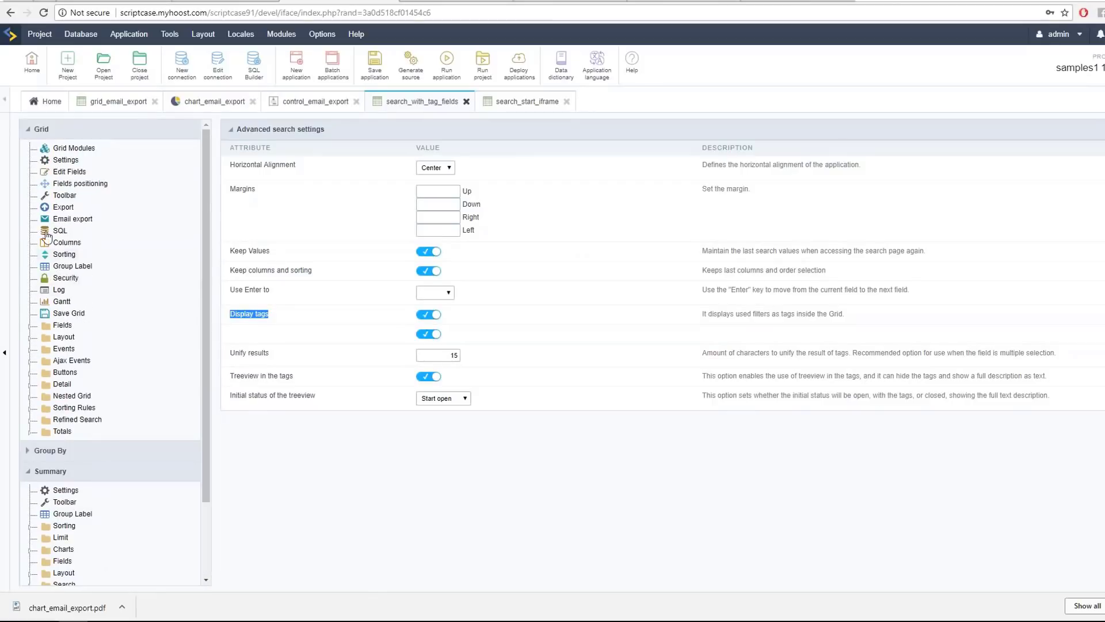
{"action": "left_click", "coordinate": [37, 137]}
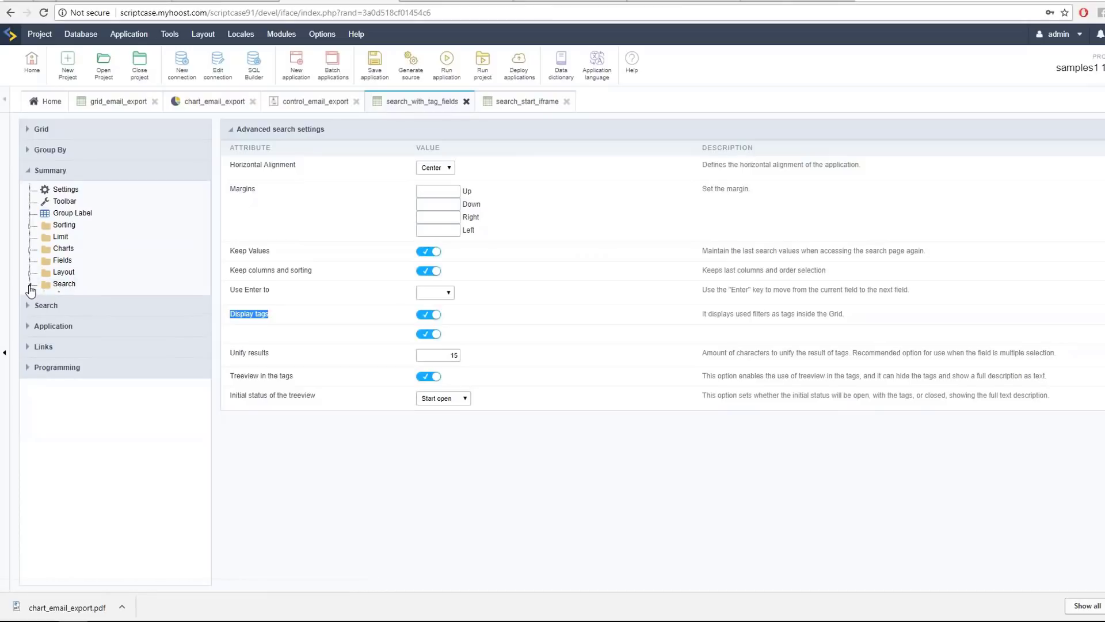
{"action": "left_click", "coordinate": [32, 285]}
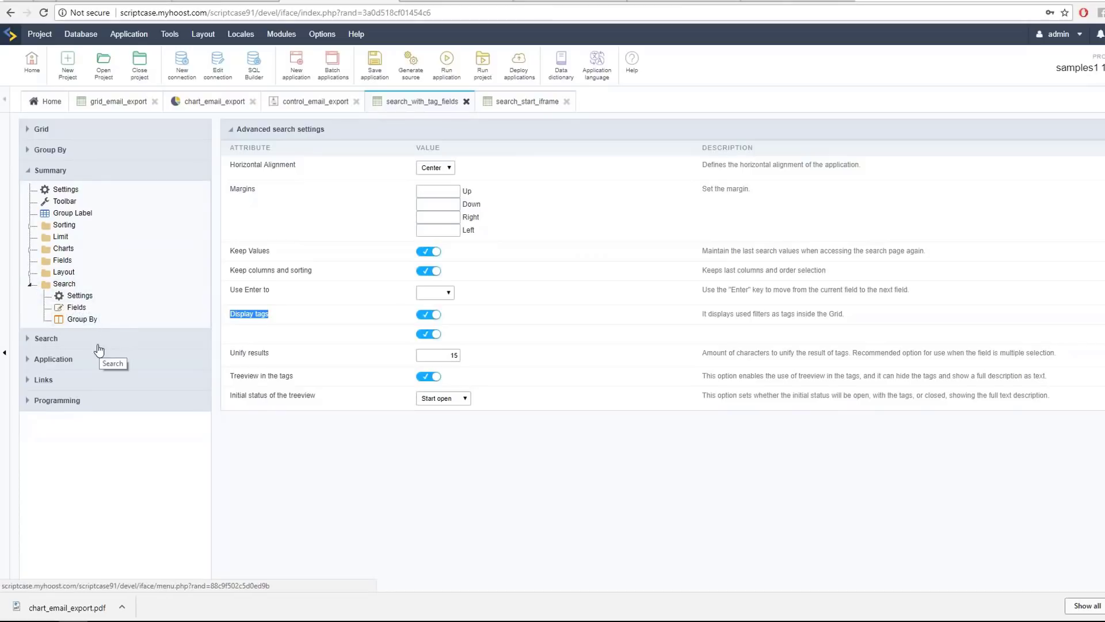
{"action": "left_click", "coordinate": [77, 307]}
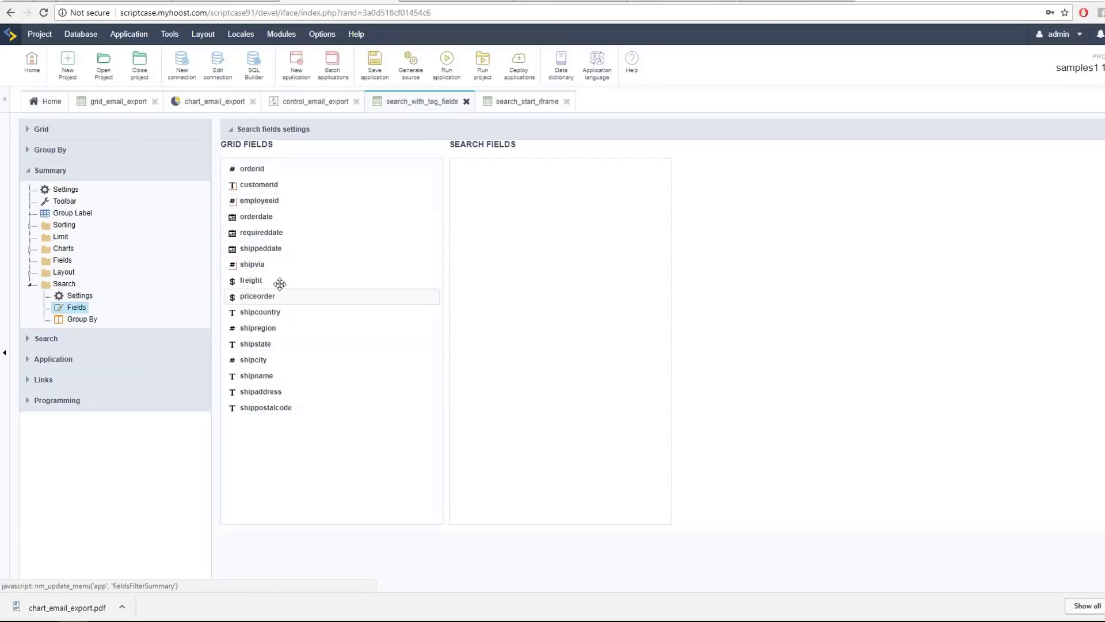
{"action": "left_click_drag", "start_coordinate": [290, 218], "coordinate": [542, 220]}
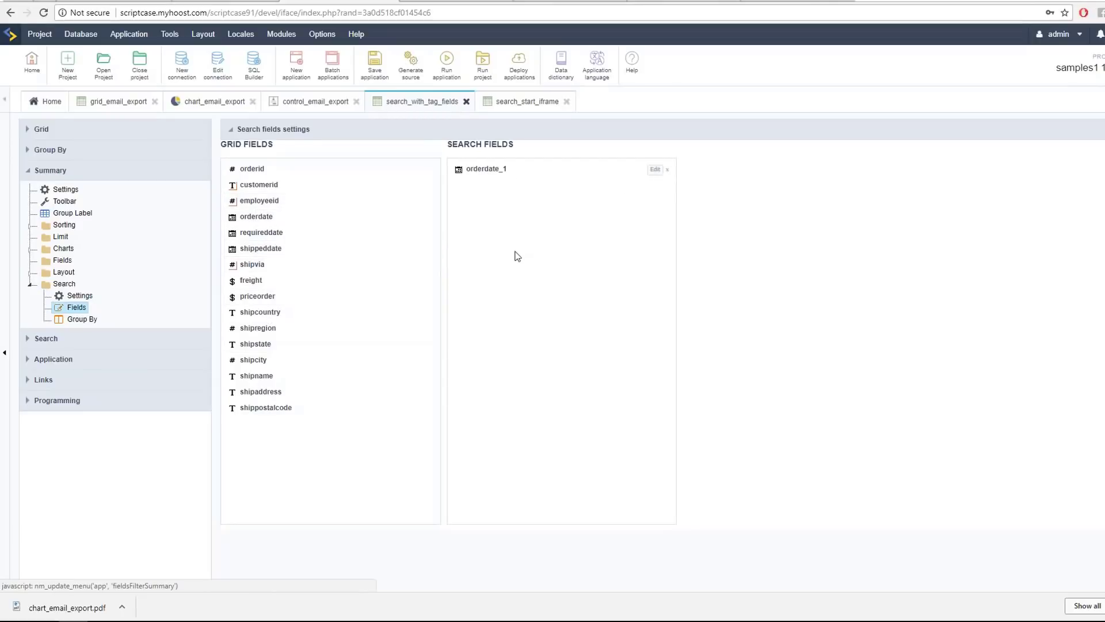
- Use Relative Period as the search component for the orderdate_1 field and open its selectable values
{"action": "left_click", "coordinate": [655, 169]}
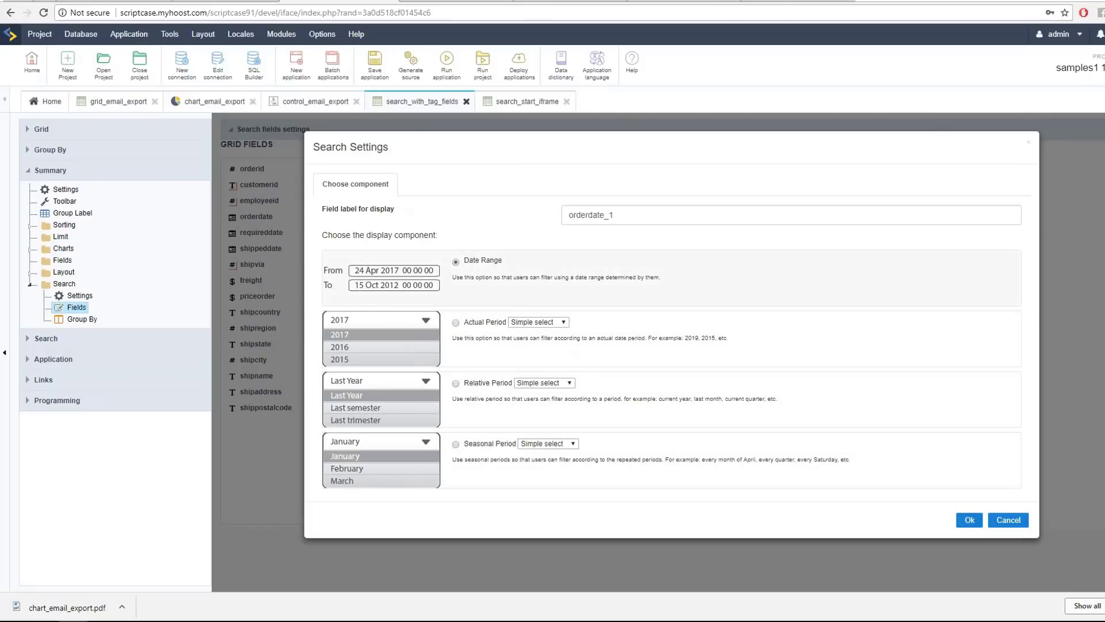
{"action": "left_click", "coordinate": [456, 383]}
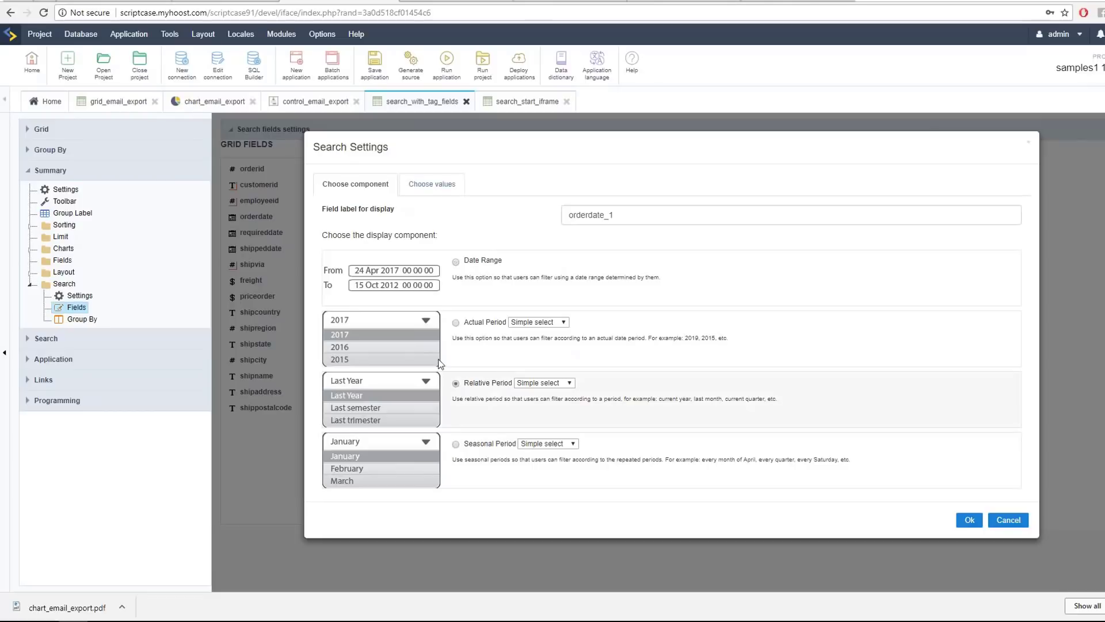
{"action": "left_click", "coordinate": [429, 184]}
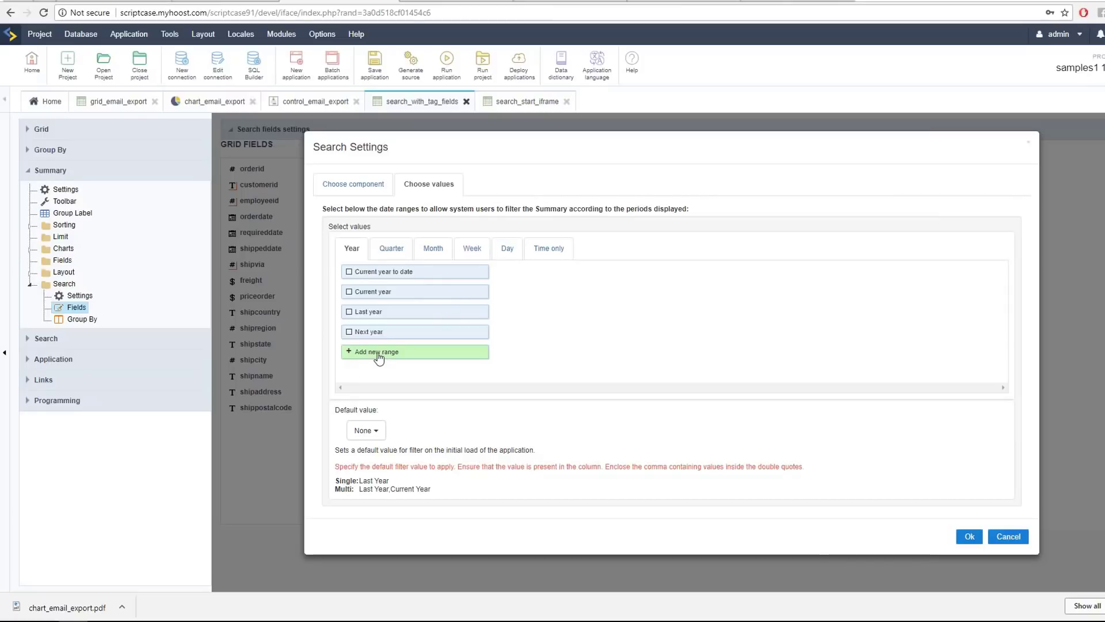
- Add a new year range of type Next with value 5 that includes the current year
{"action": "left_click", "coordinate": [380, 357]}
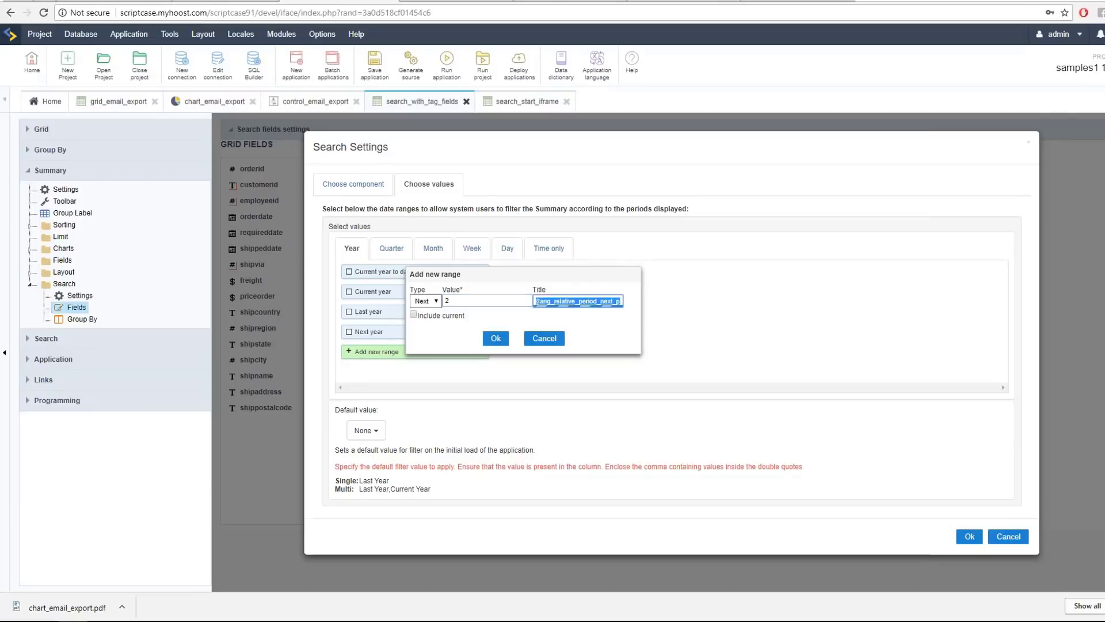
{"action": "left_click", "coordinate": [544, 304]}
{"action": "mouse_move", "coordinate": [549, 320]}
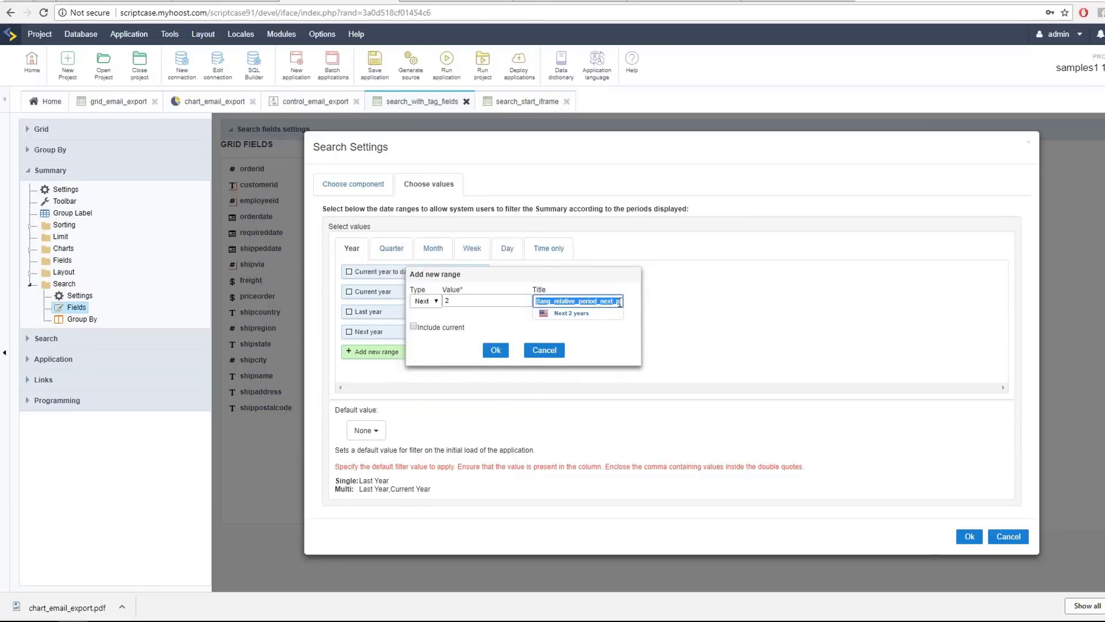
{"action": "mouse_move", "coordinate": [592, 318]}
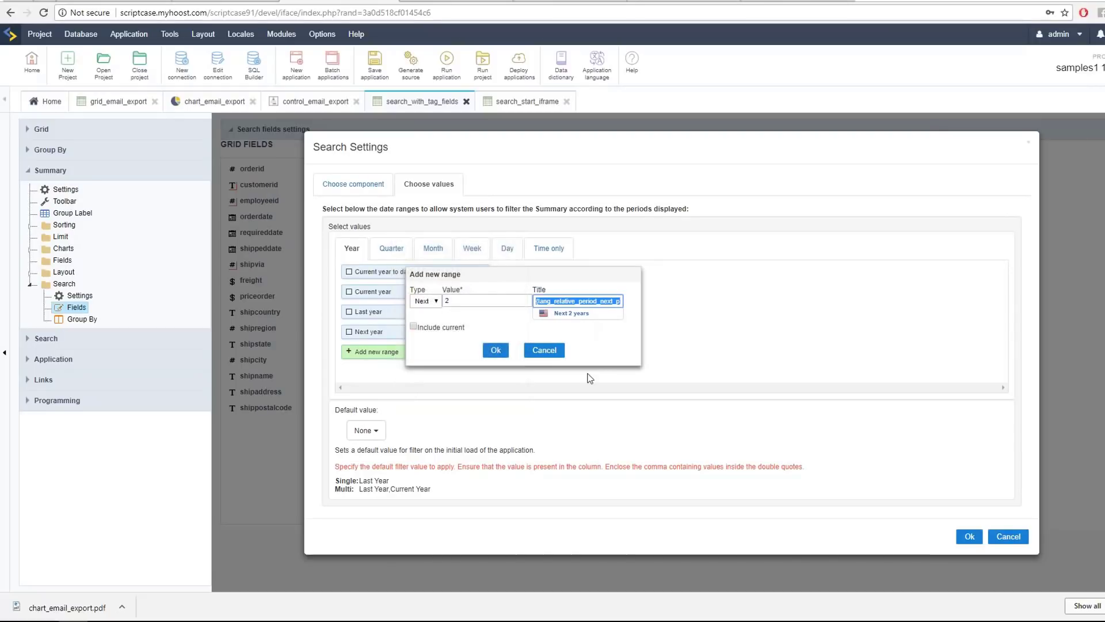
{"action": "left_click", "coordinate": [425, 300]}
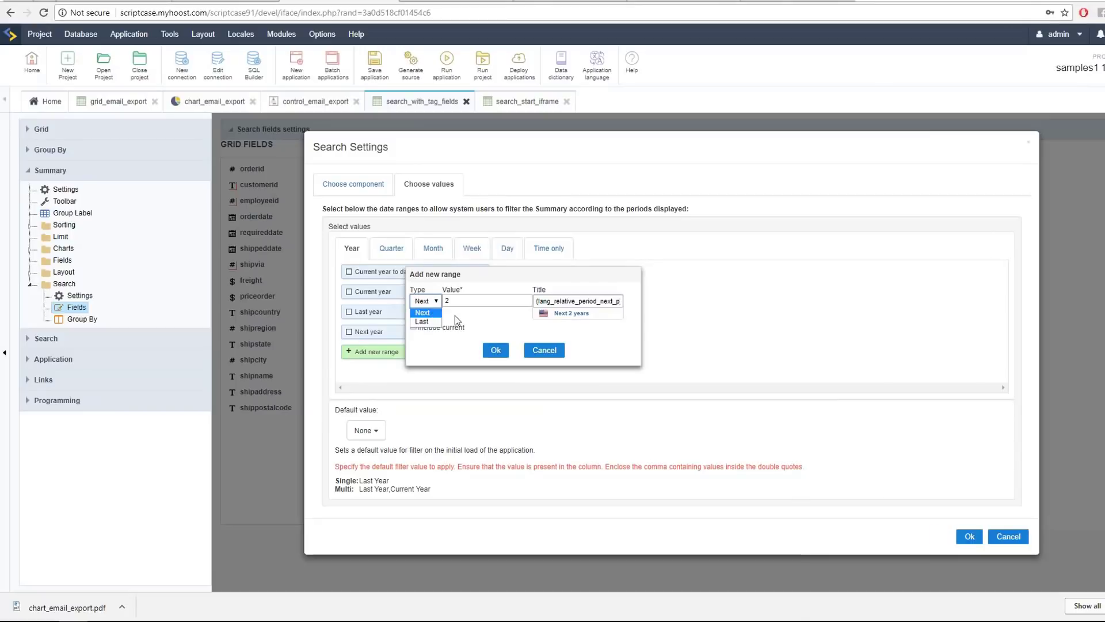
{"action": "left_click", "coordinate": [454, 316]}
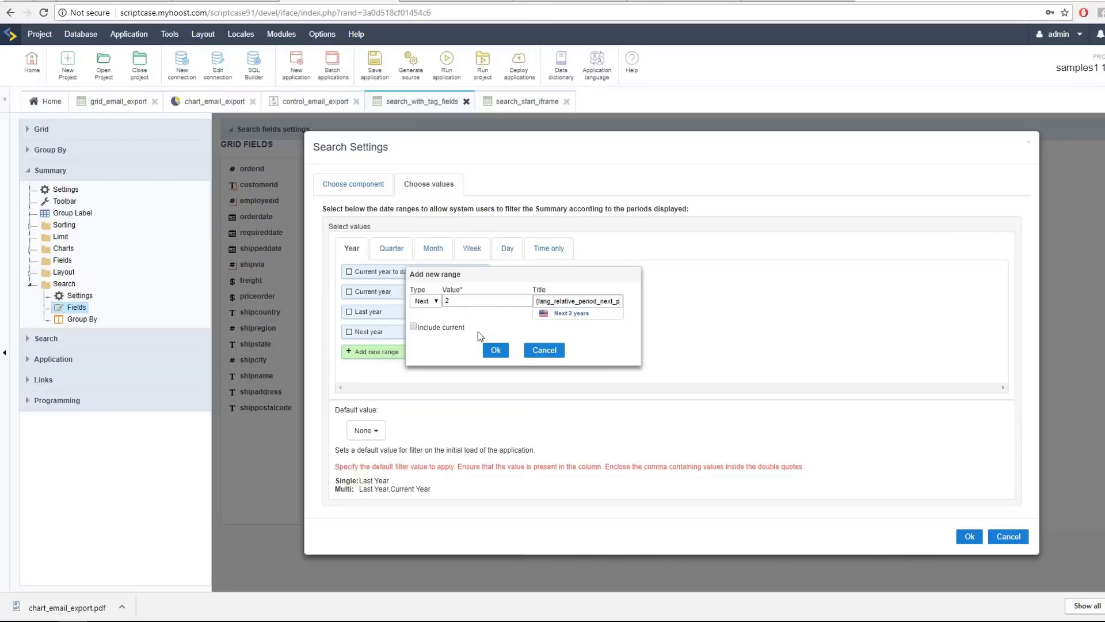
{"action": "double_click", "coordinate": [450, 301]}
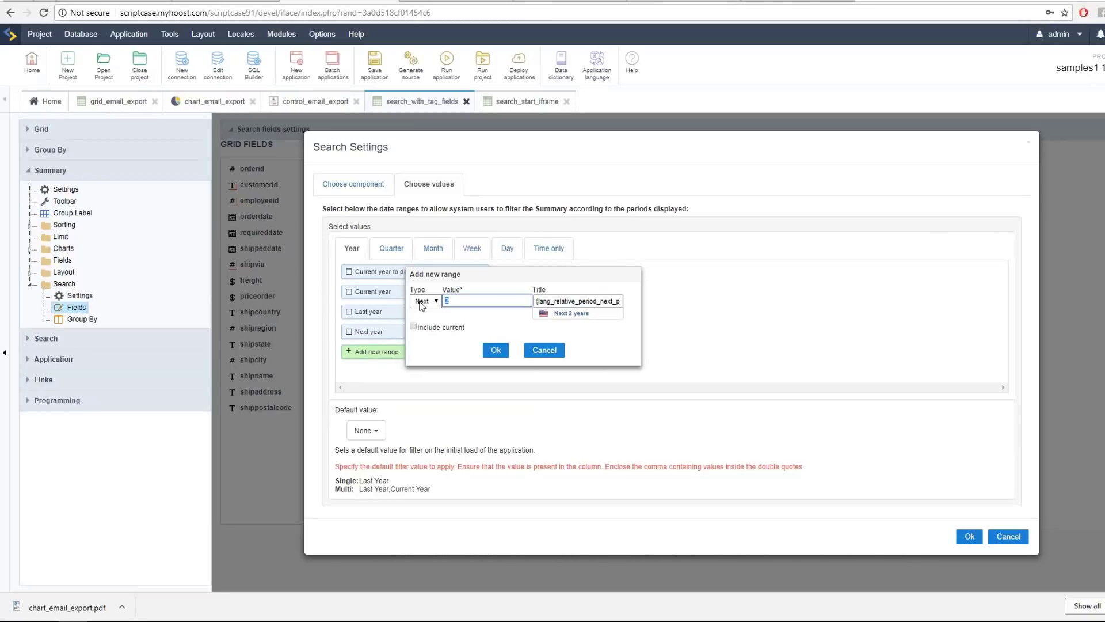
{"action": "type", "text": "5"}
{"action": "left_click", "coordinate": [413, 328]}
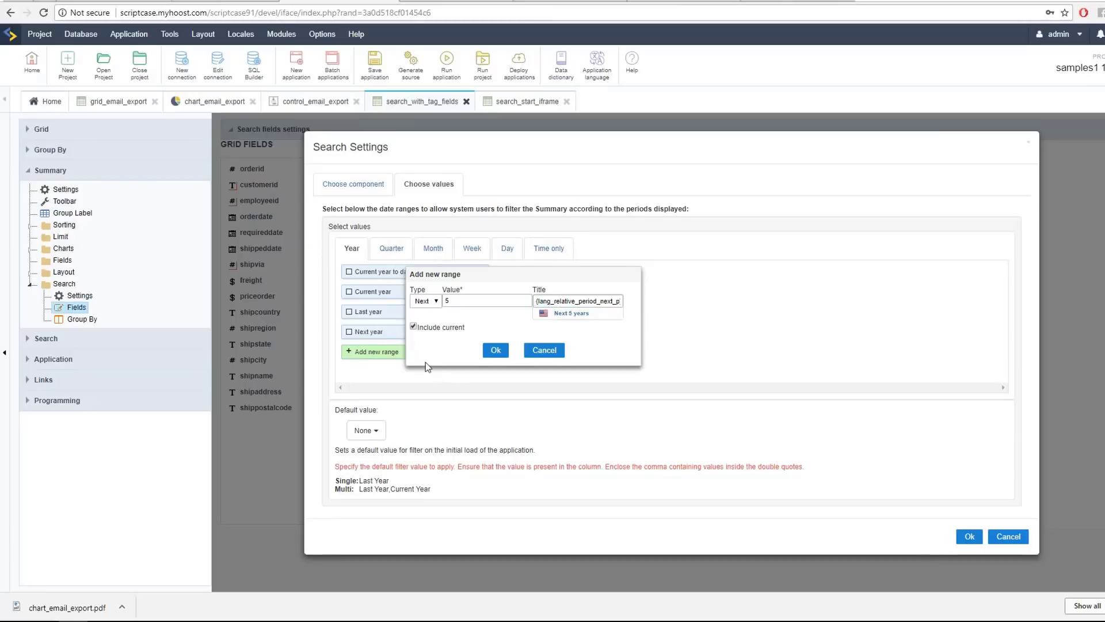
{"action": "left_click", "coordinate": [495, 354]}
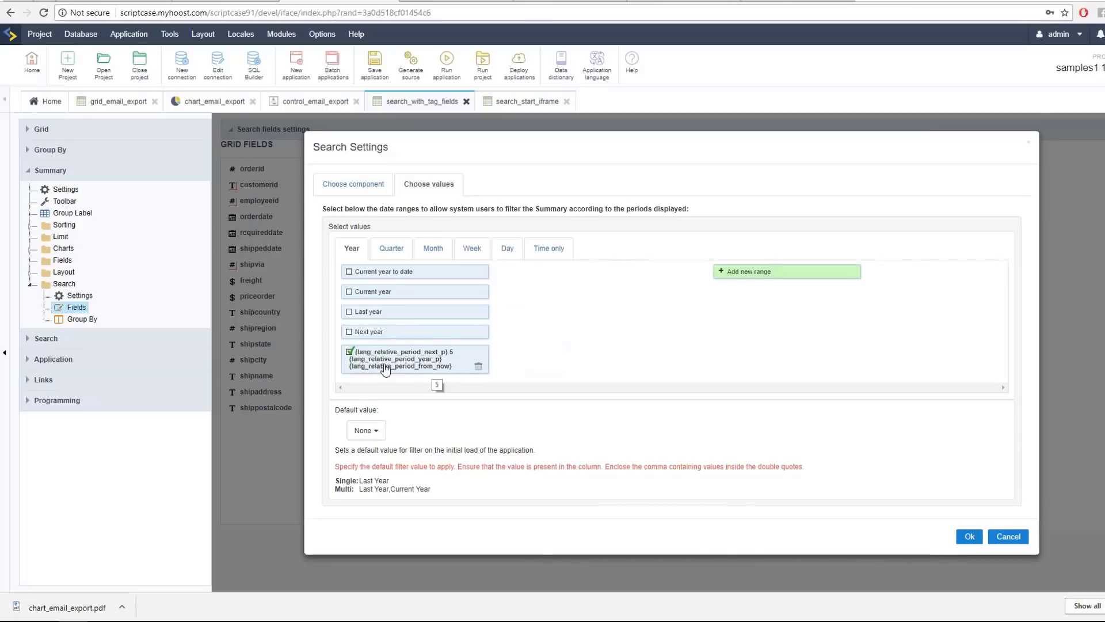
- Review the Quarter and Month ranges, accept the orderdate_1 search settings and run the application
{"action": "left_click", "coordinate": [399, 259]}
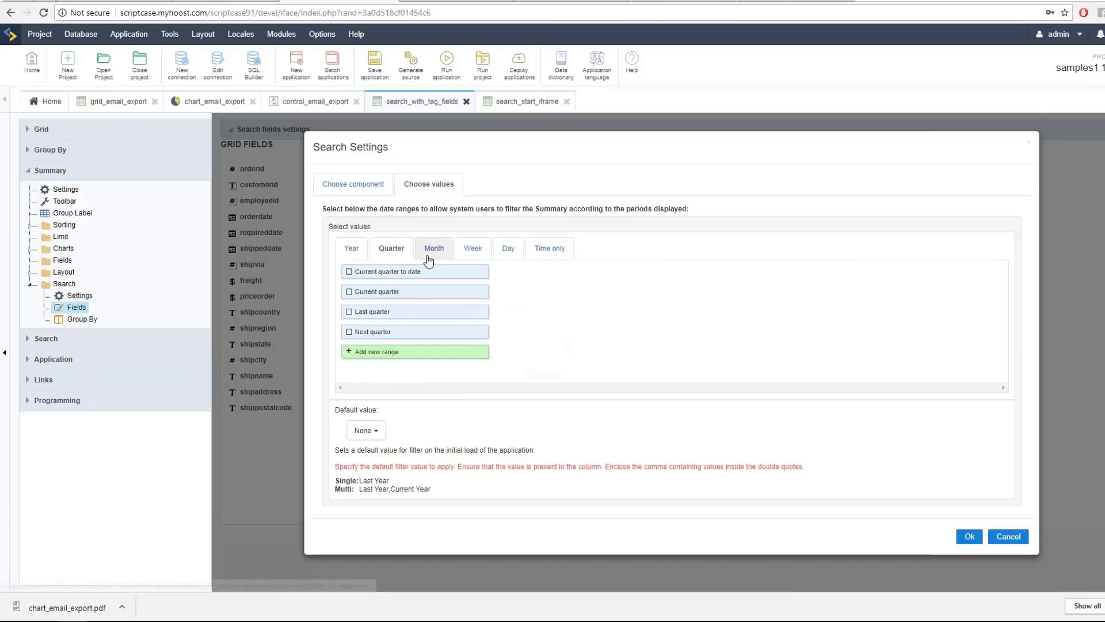
{"action": "left_click", "coordinate": [434, 258]}
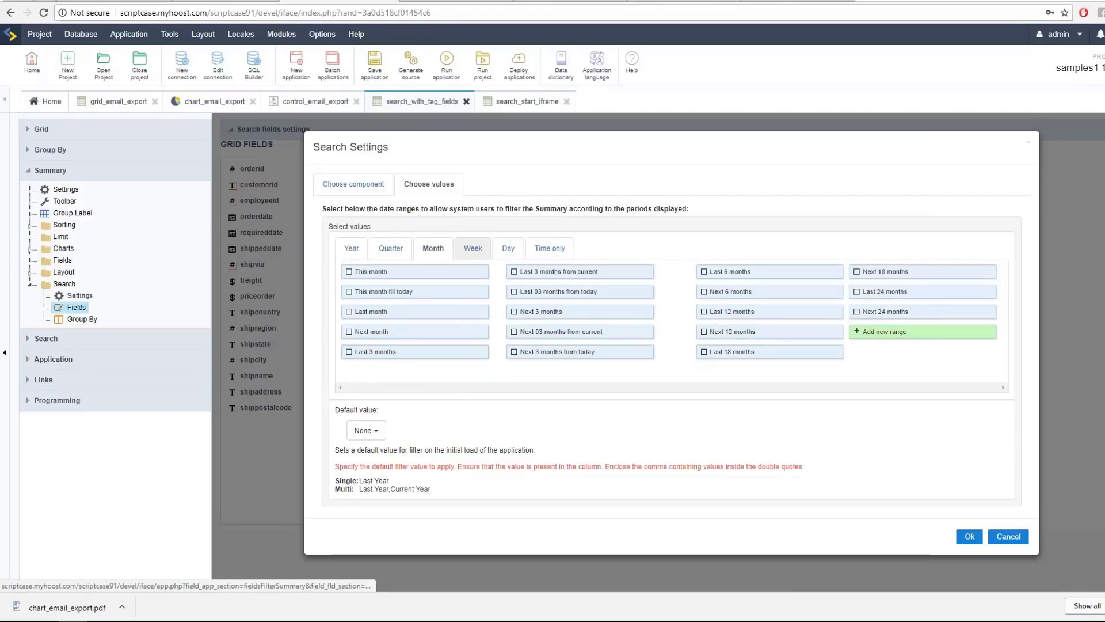
{"action": "left_click", "coordinate": [970, 536]}
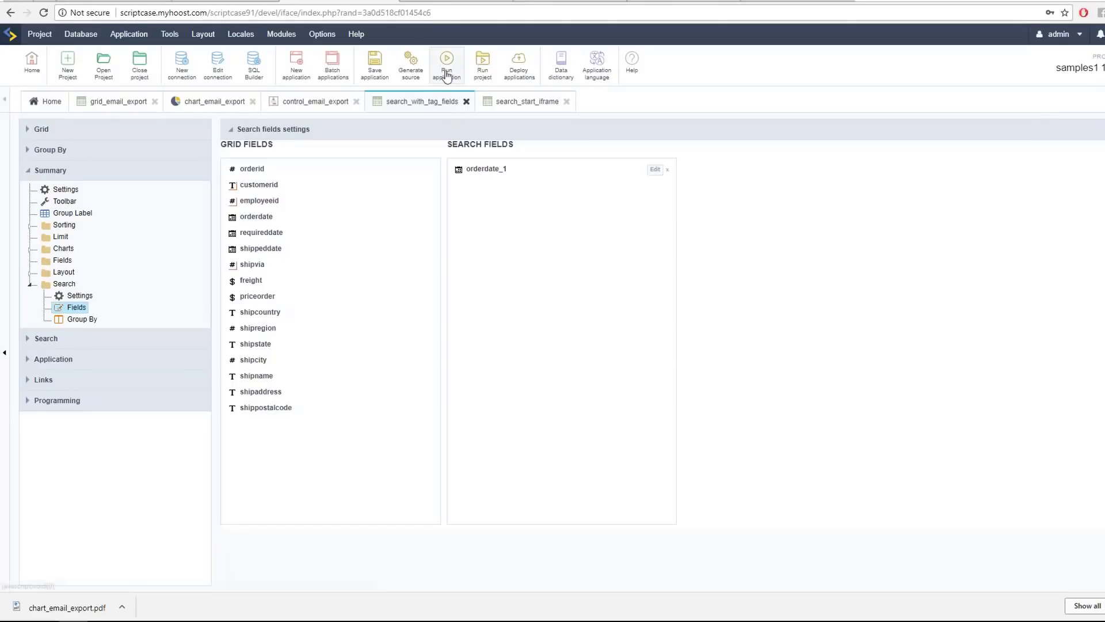
{"action": "left_click", "coordinate": [447, 68]}
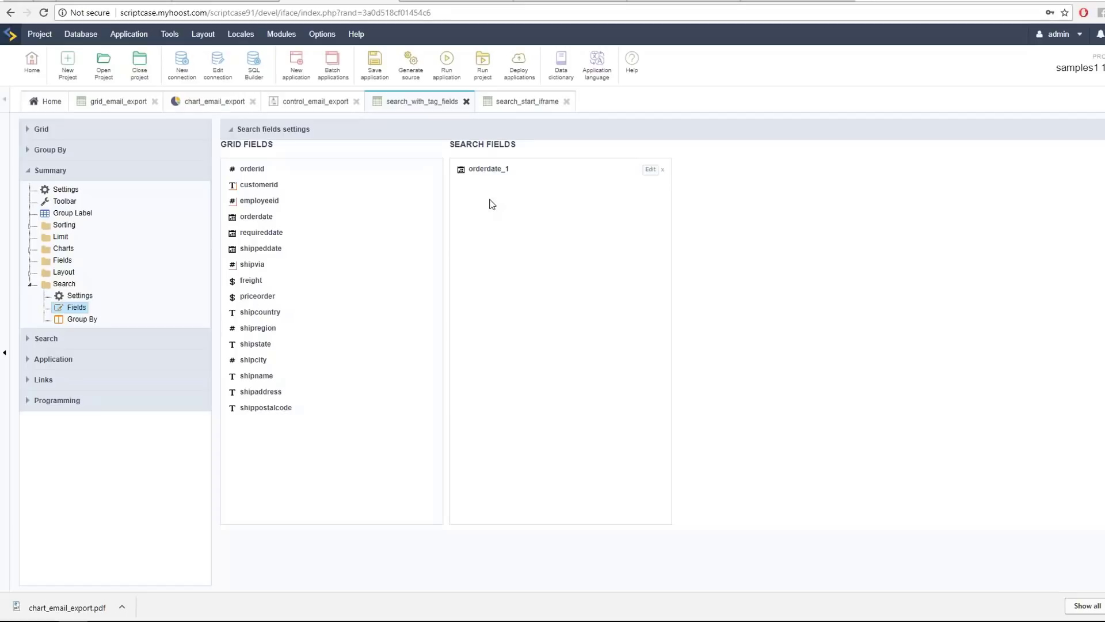
- Look for the search Fields entry in the chart_email_export application and return to search_with_tag_fields
{"action": "left_click", "coordinate": [198, 103]}
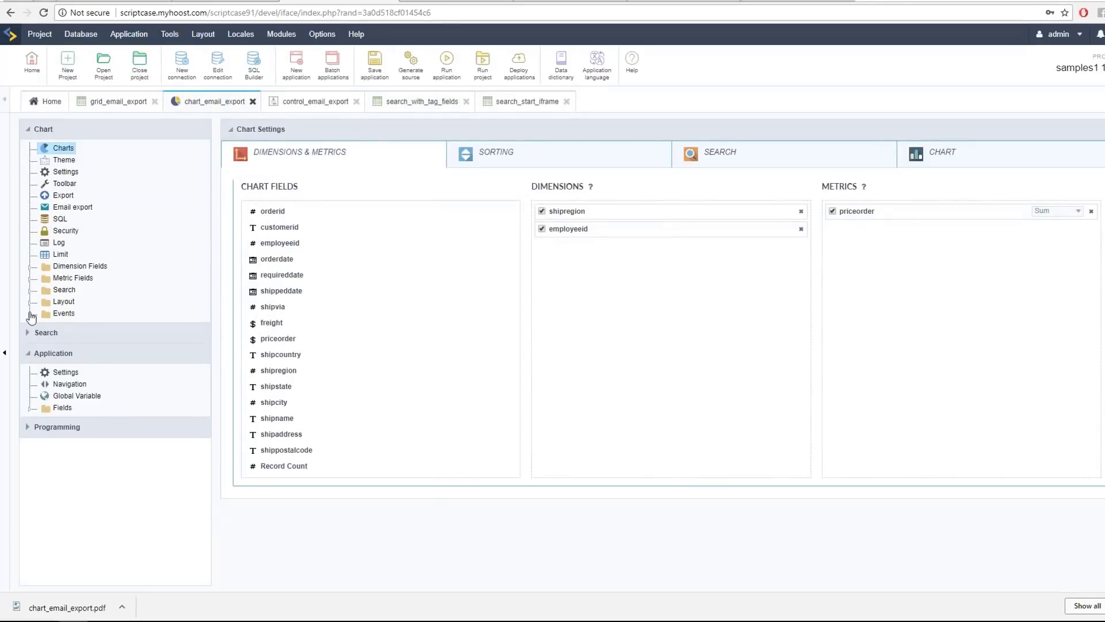
{"action": "left_click", "coordinate": [28, 291]}
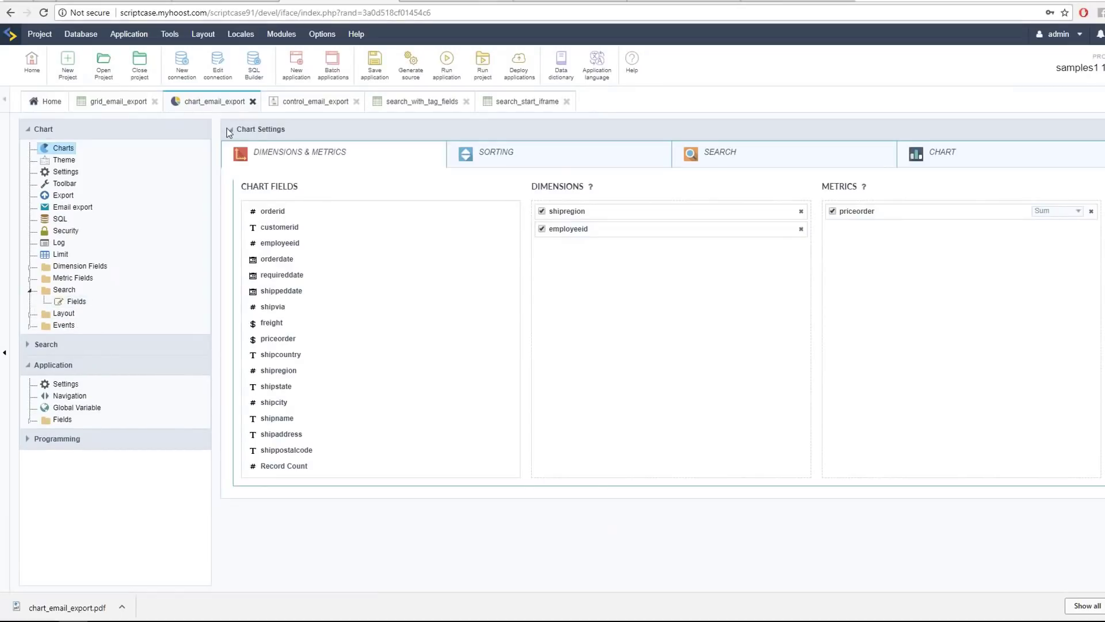
{"action": "left_click", "coordinate": [423, 101]}
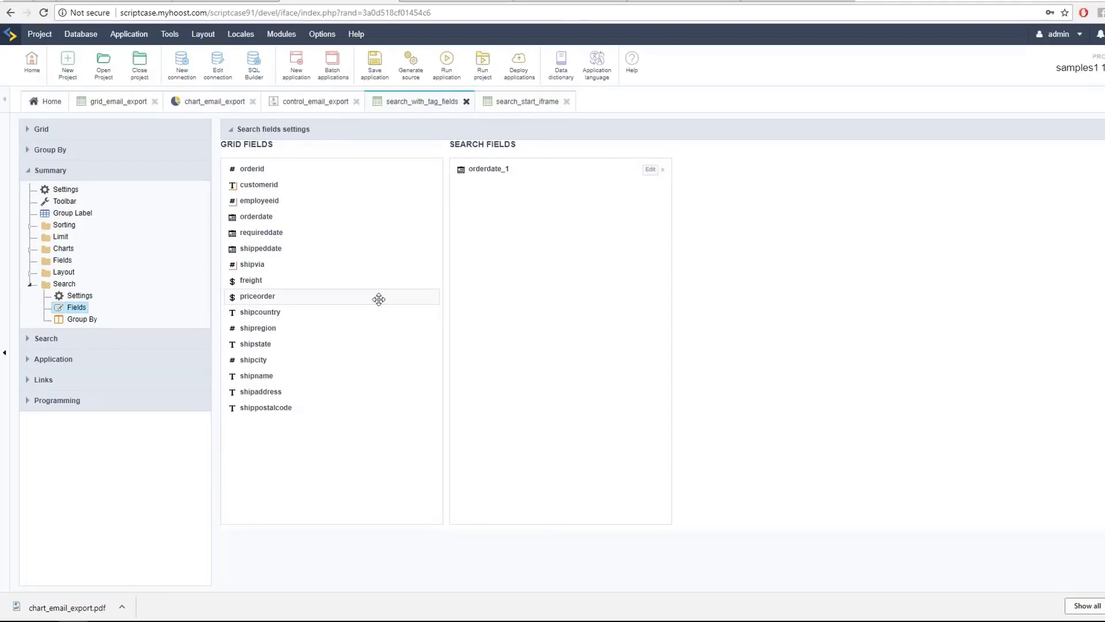
- Enable the Public level in the Save Grid settings of the grid
{"action": "left_click", "coordinate": [26, 131]}
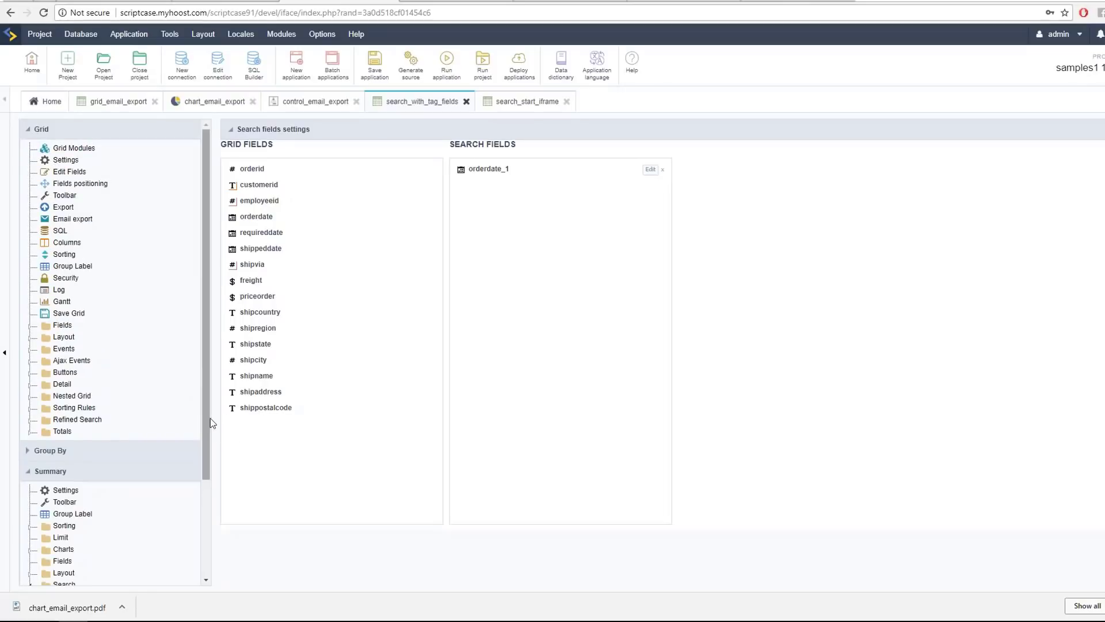
{"action": "left_click", "coordinate": [69, 314]}
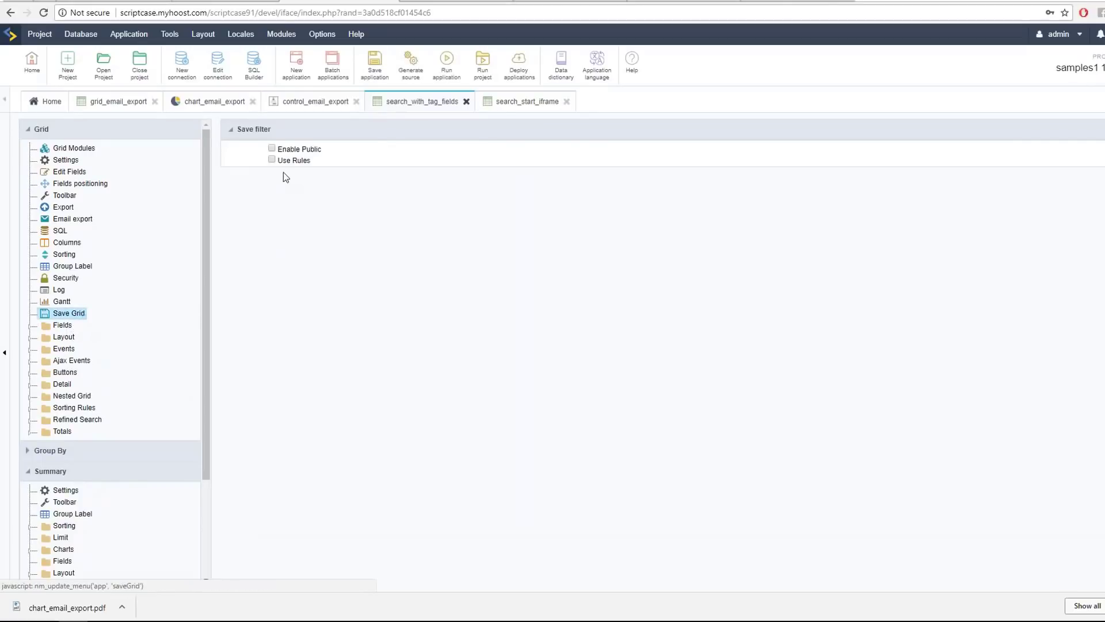
{"action": "left_click", "coordinate": [271, 147]}
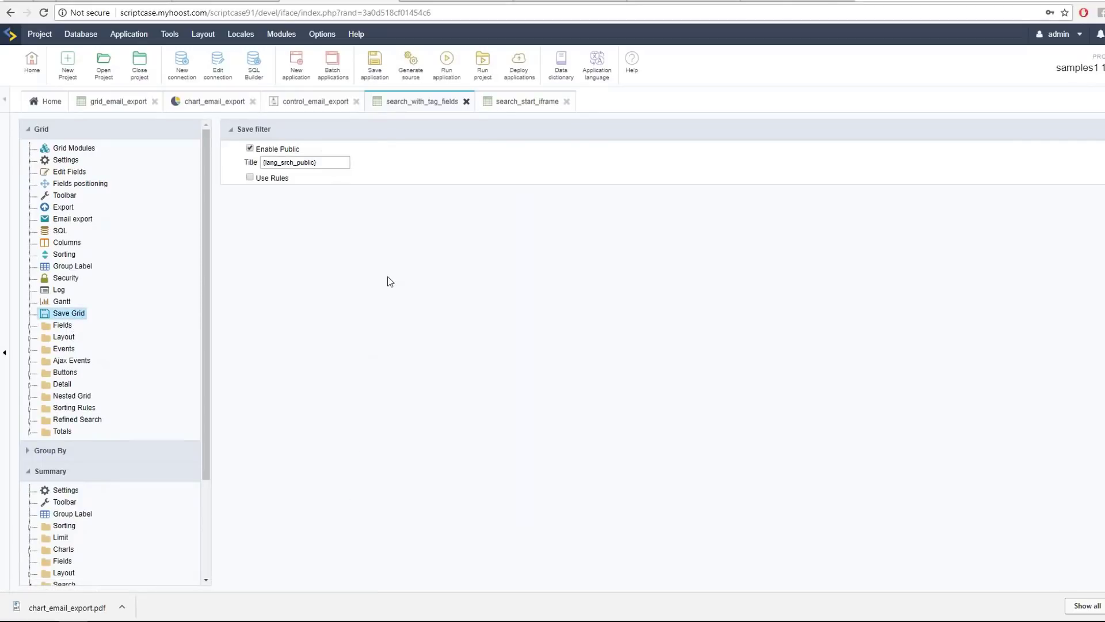
- Run the application, search the orders without criteria to check the grid's toolbar, and return to the editor
{"action": "left_click", "coordinate": [447, 71]}
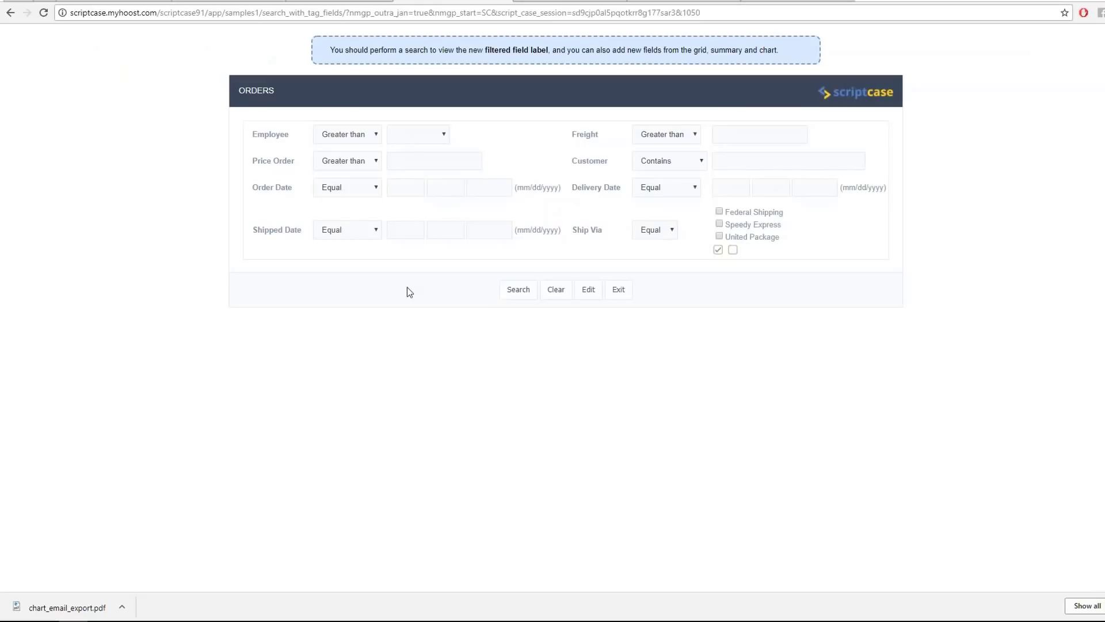
{"action": "left_click", "coordinate": [520, 290]}
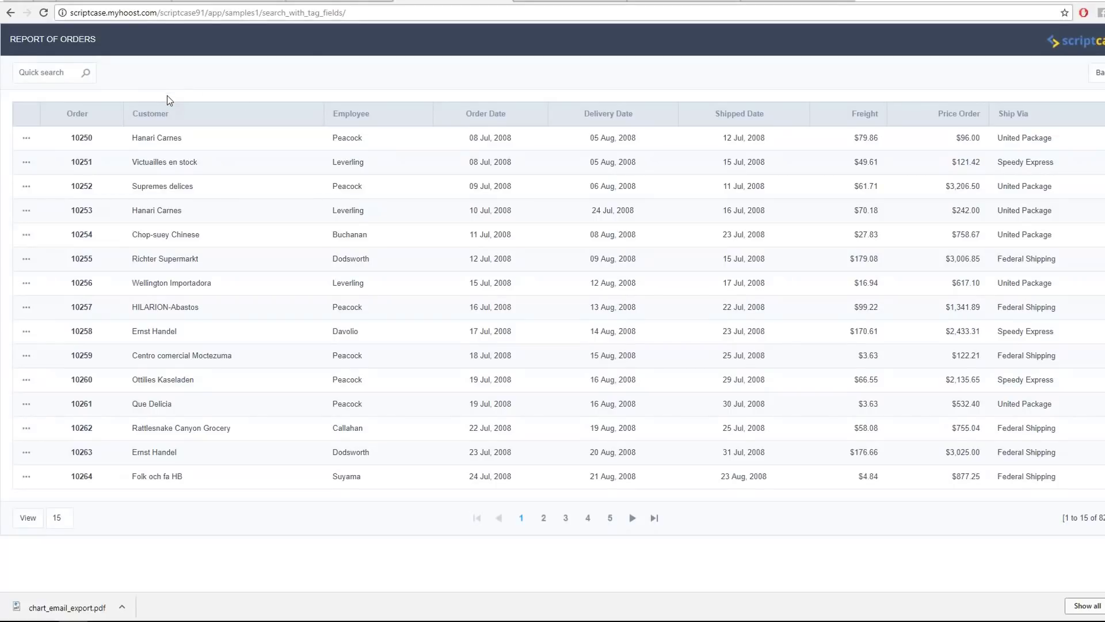
{"action": "left_click", "coordinate": [350, 1]}
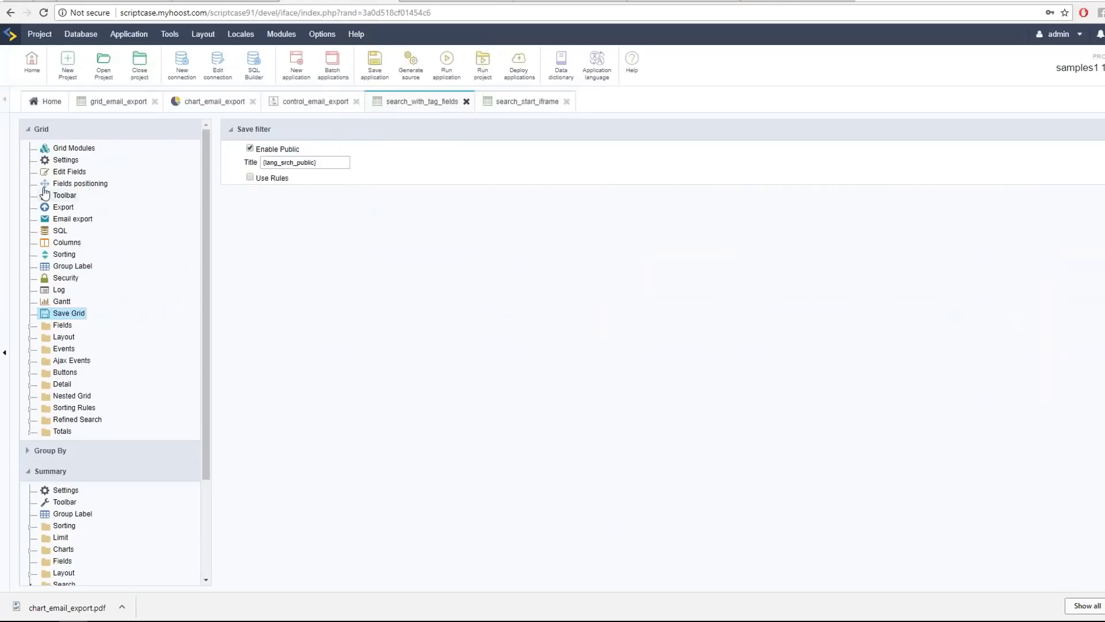
- Add the Save Grid button to the desktop top toolbar of the grid and place it before Exit
{"action": "left_click", "coordinate": [65, 195]}
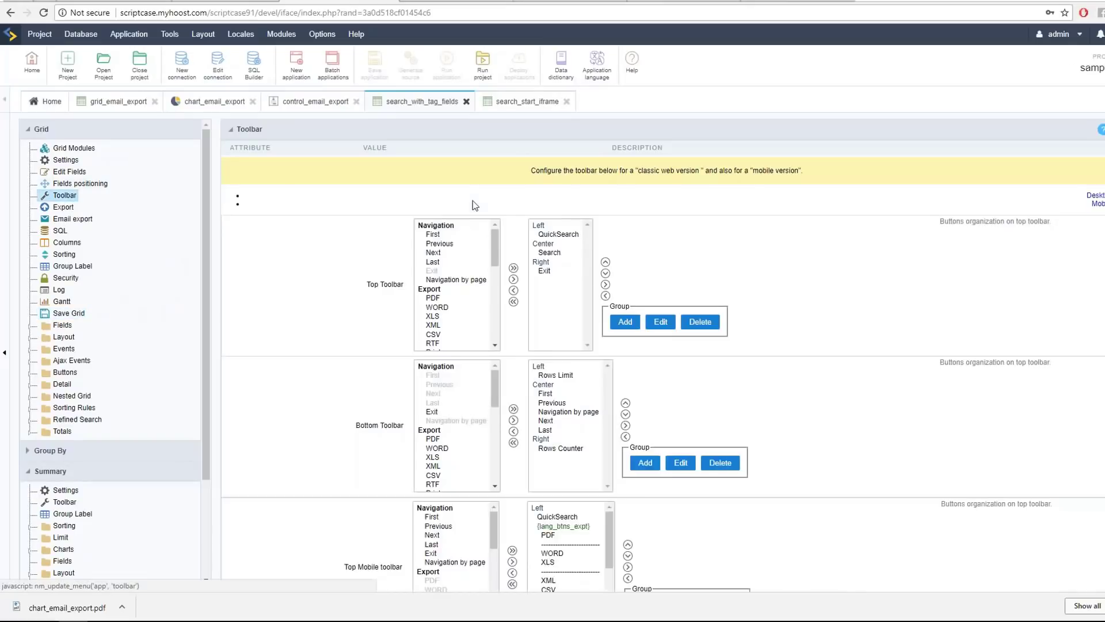
{"action": "scroll", "coordinate": [454, 291], "scroll_direction": "down", "scroll_amount": 5}
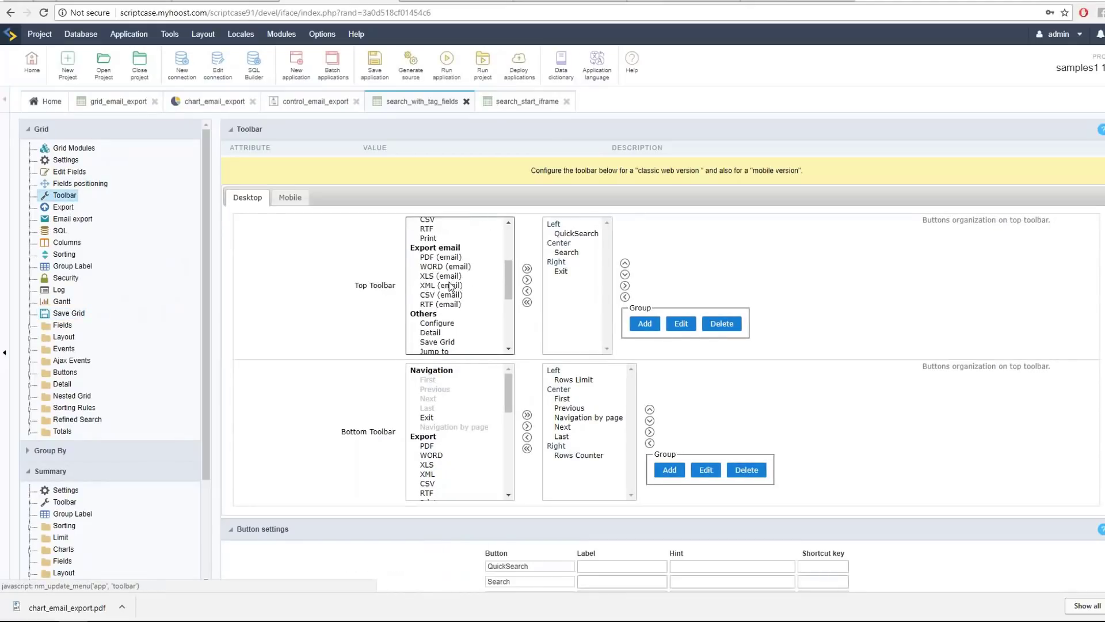
{"action": "scroll", "coordinate": [452, 297], "scroll_direction": "down", "scroll_amount": 4}
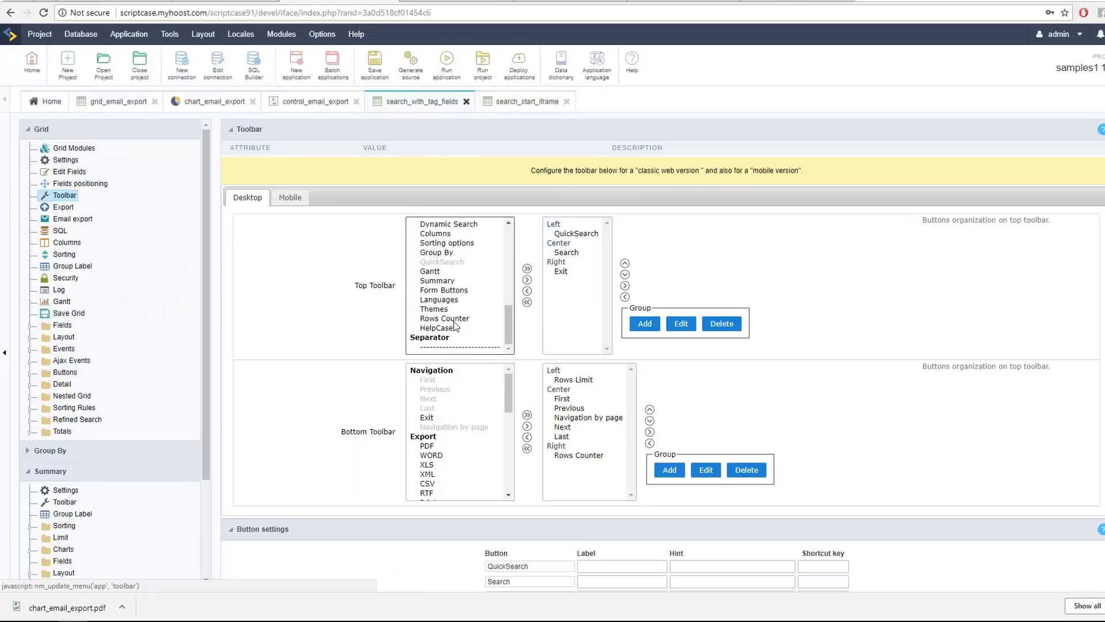
{"action": "left_click", "coordinate": [453, 281]}
{"action": "scroll", "coordinate": [454, 298], "scroll_direction": "up", "scroll_amount": 2}
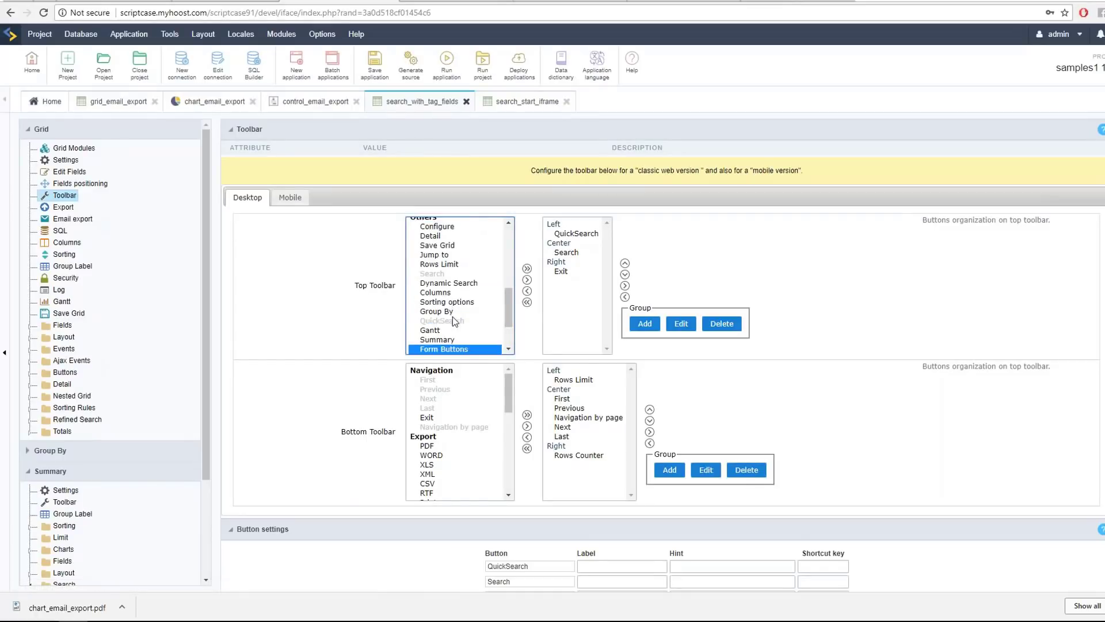
{"action": "left_click", "coordinate": [449, 248]}
{"action": "left_click", "coordinate": [526, 279]}
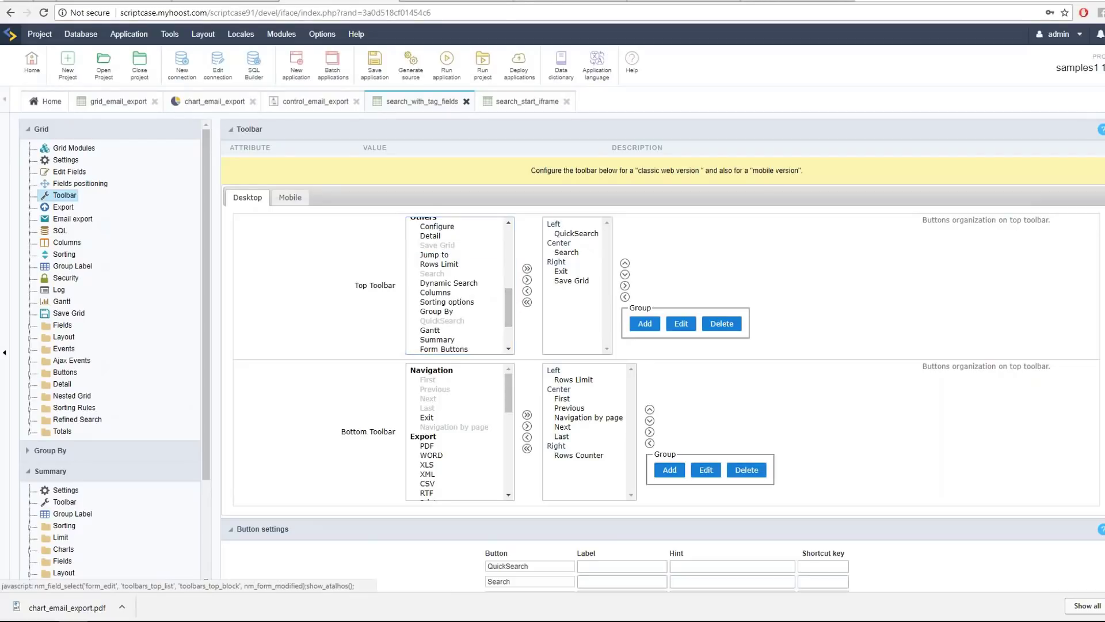
{"action": "left_click", "coordinate": [625, 265]}
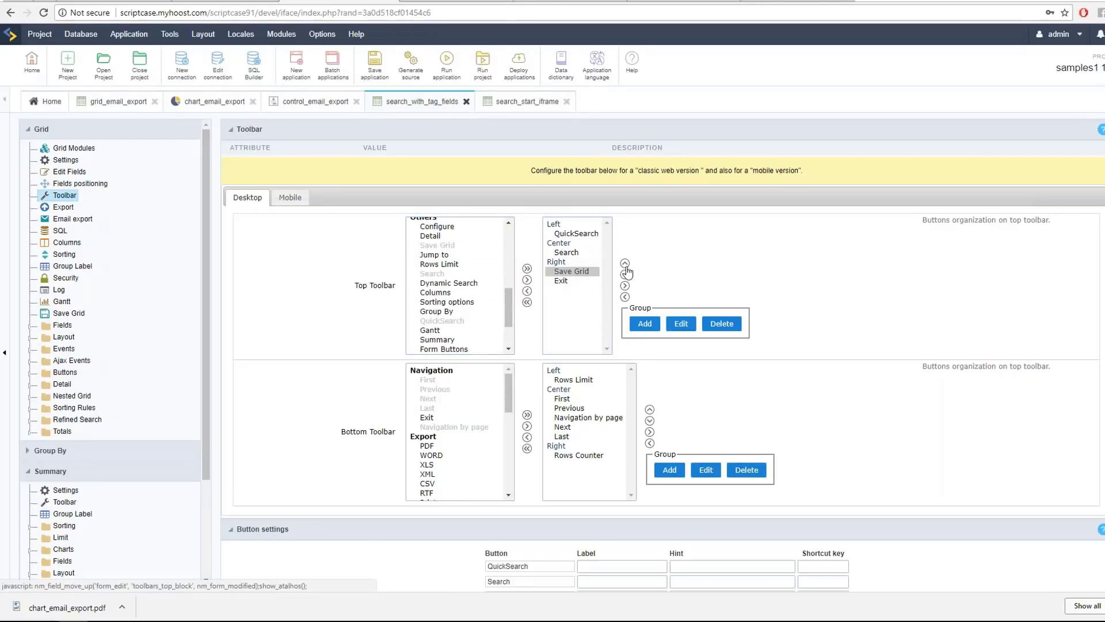
- Run the application, search all orders and open the grid state saving form to examine its Level options
{"action": "left_click", "coordinate": [446, 64]}
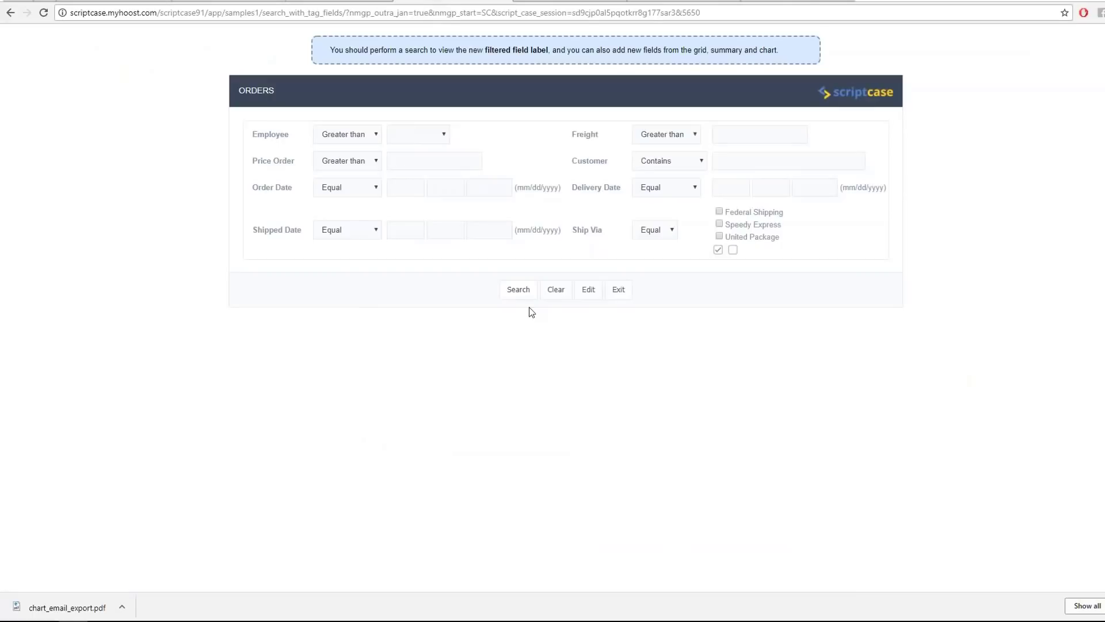
{"action": "left_click", "coordinate": [518, 289]}
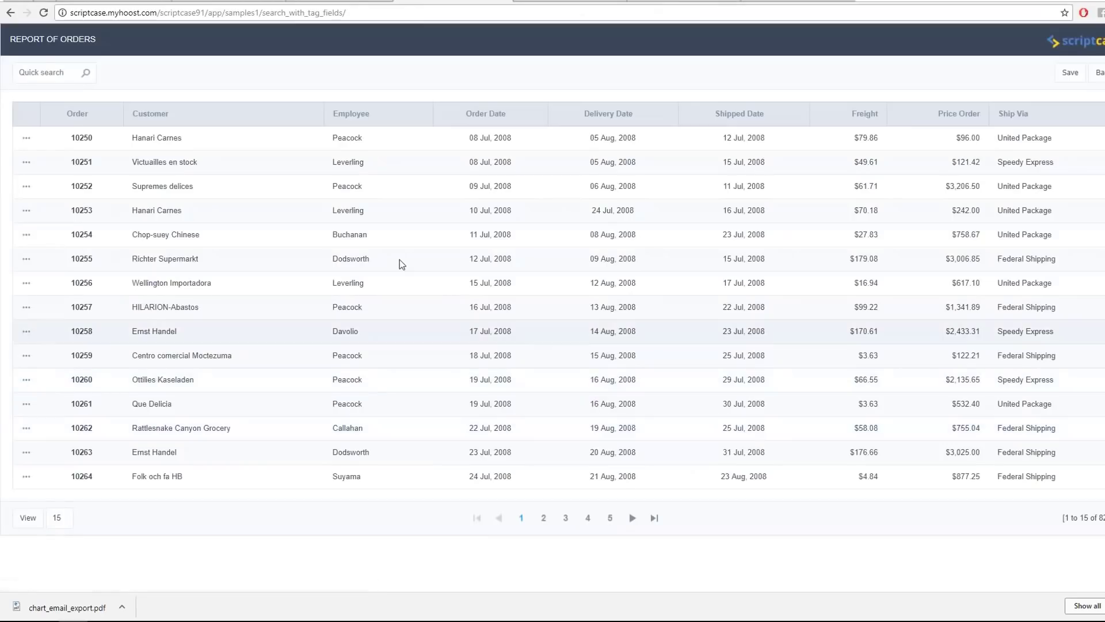
{"action": "left_click", "coordinate": [1069, 72]}
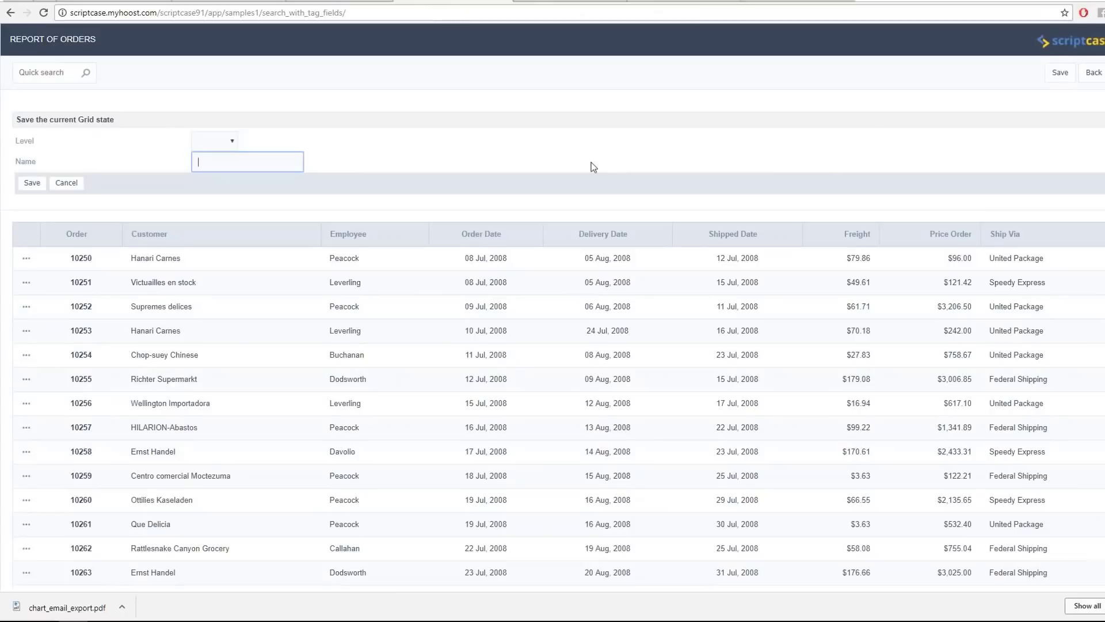
{"action": "left_click", "coordinate": [224, 142]}
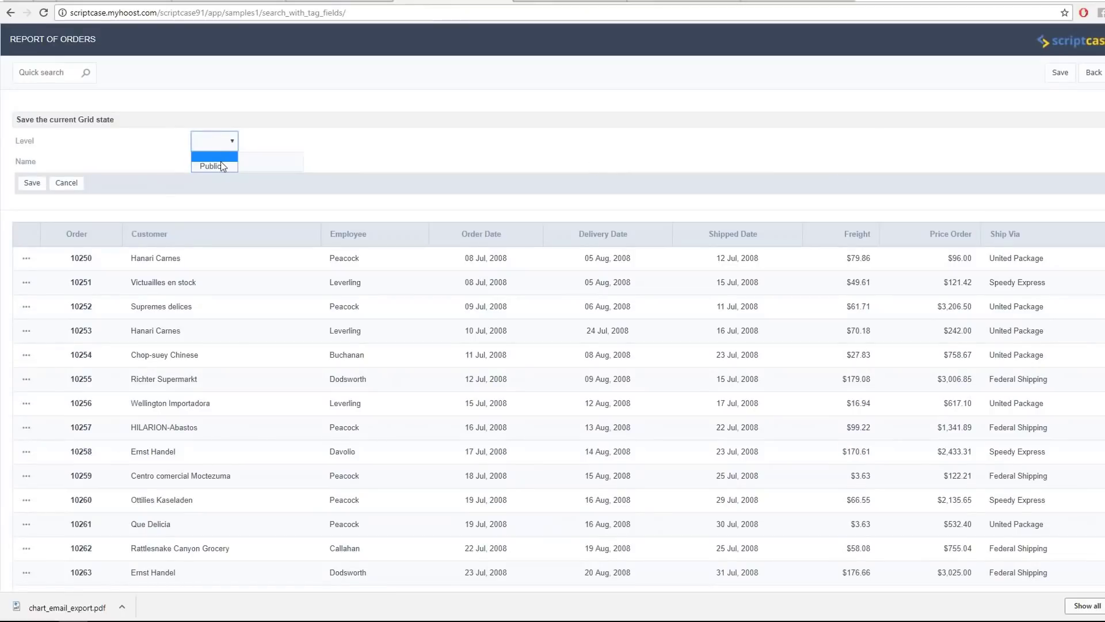
{"action": "left_click", "coordinate": [280, 148]}
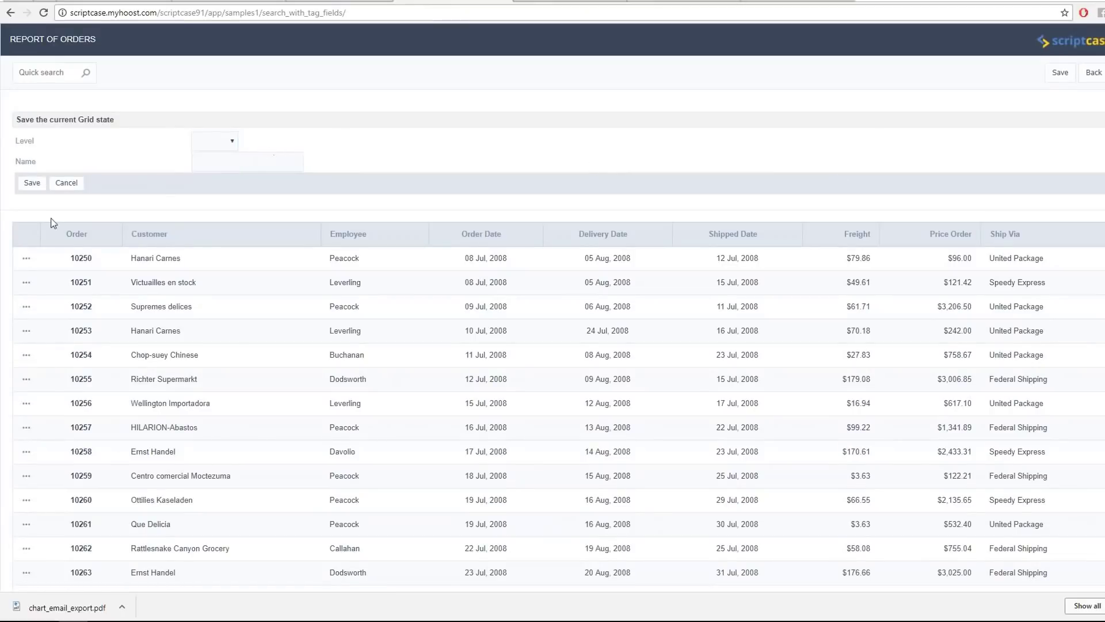
- Rerun the application and, with the filter saving form open, set the Employee criterion to the fifth listed employee and Ship Via to Federal Shipping
{"action": "left_click", "coordinate": [72, 189]}
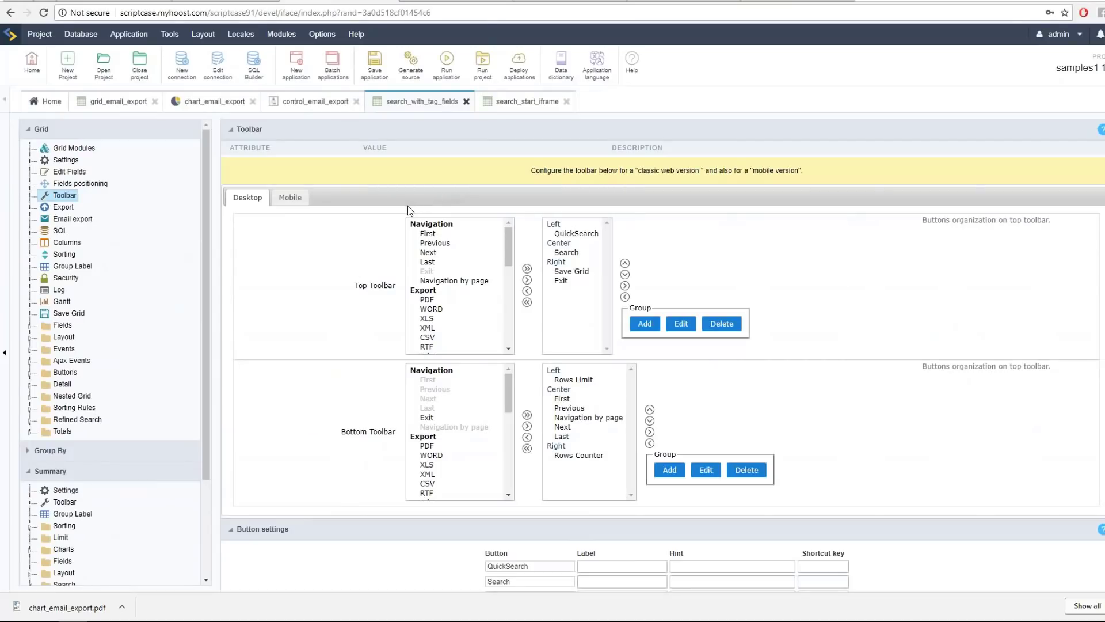
{"action": "left_click", "coordinate": [447, 62]}
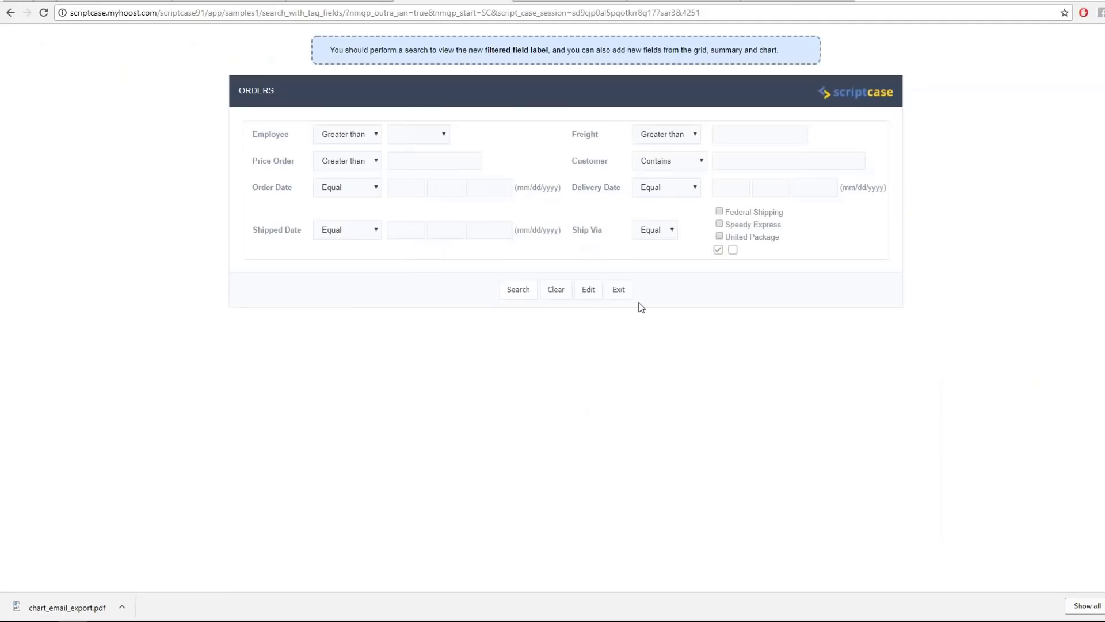
{"action": "left_click", "coordinate": [592, 296]}
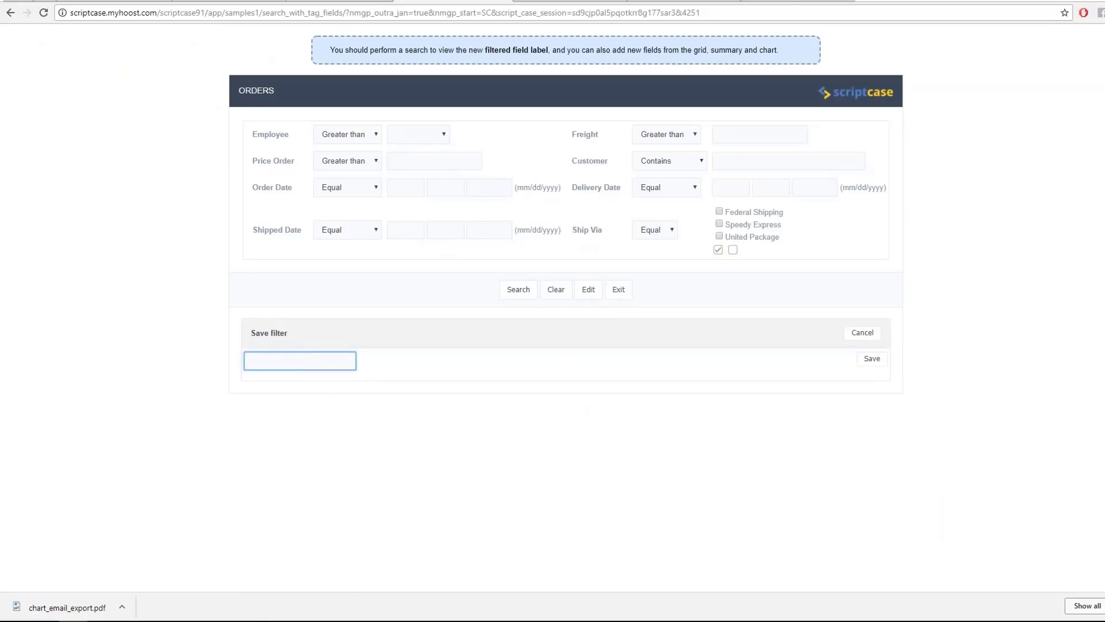
{"action": "left_click", "coordinate": [370, 138]}
{"action": "left_click", "coordinate": [407, 138]}
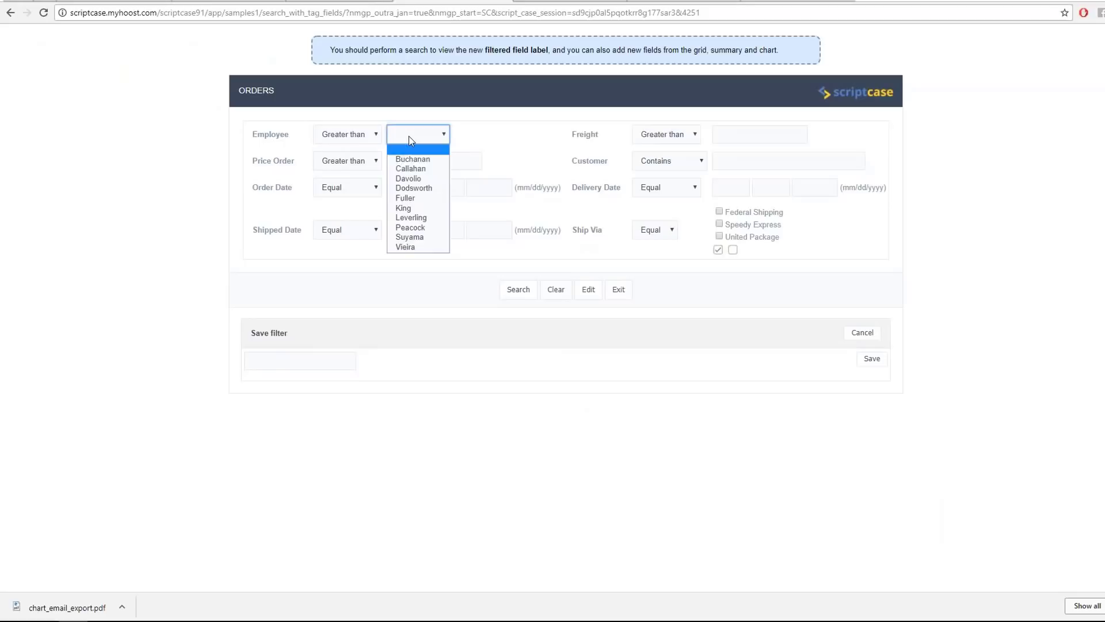
{"action": "left_click", "coordinate": [425, 201]}
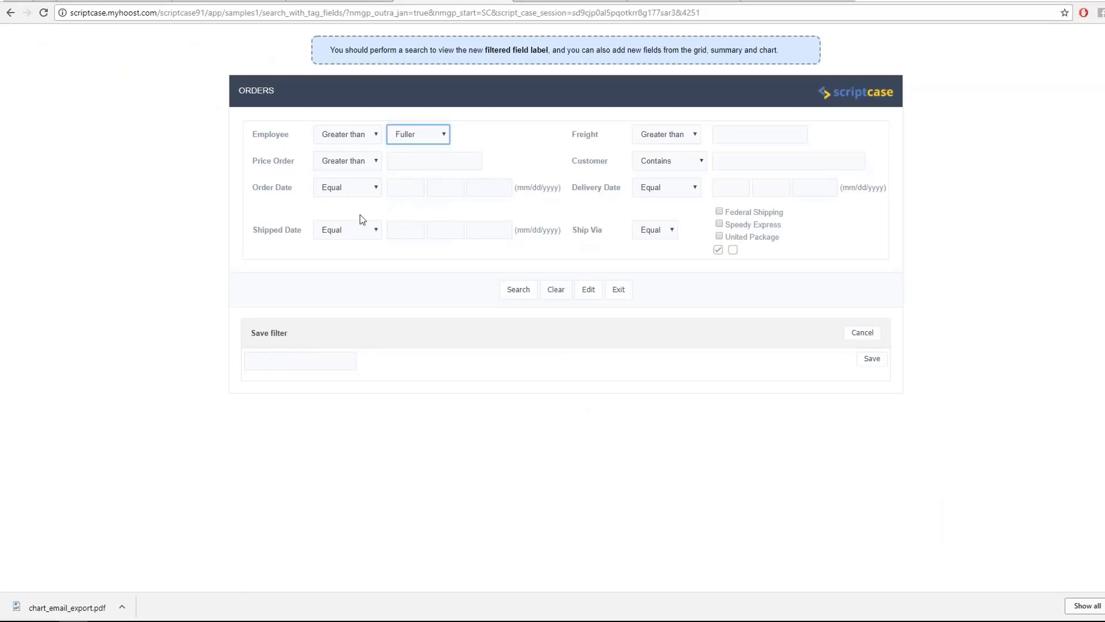
{"action": "left_click", "coordinate": [719, 211]}
- Save the current search criteria as a filter named "filter 1"
{"action": "left_click", "coordinate": [326, 359]}
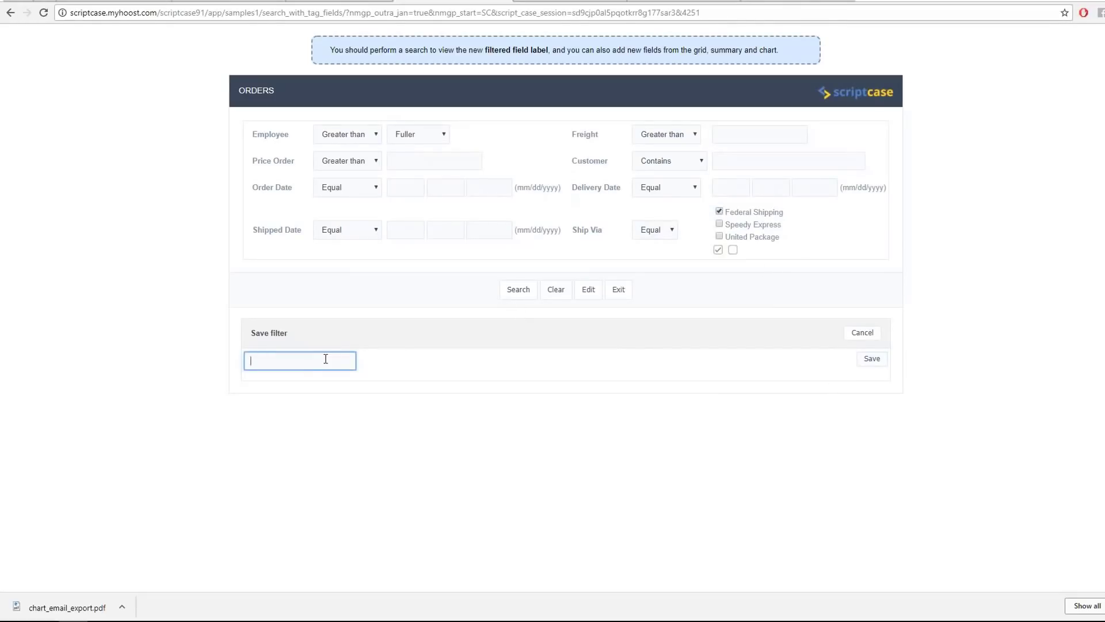
{"action": "type", "text": "sa"}
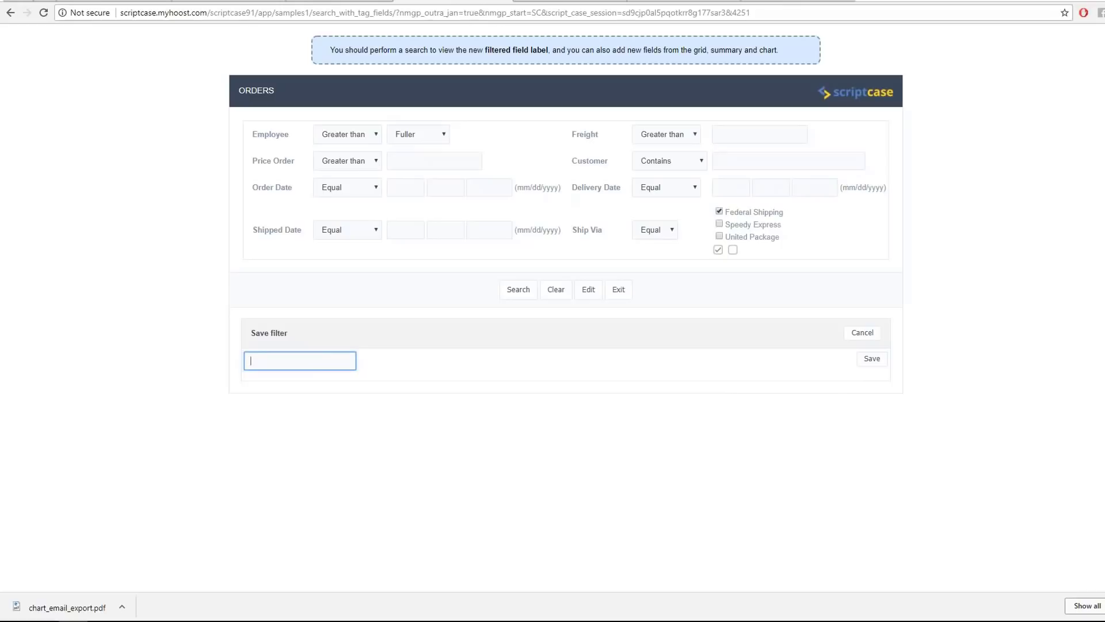
{"action": "type", "text": "lter 1"}
{"action": "left_click", "coordinate": [871, 359]}
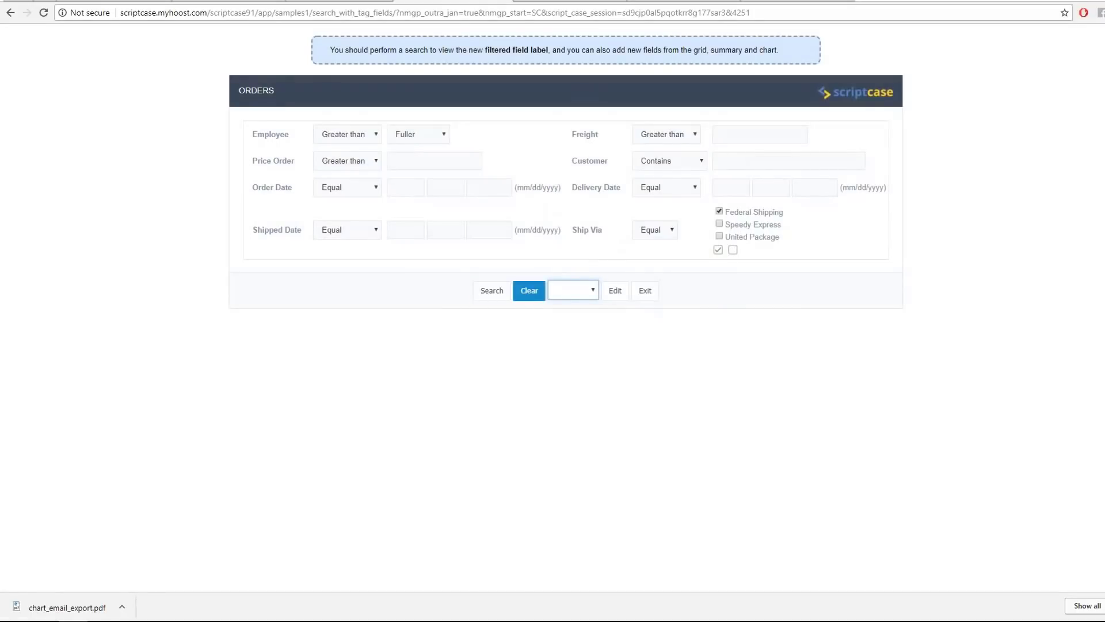
- Search the orders with these criteria, return to the search form and select the saved filter 1
{"action": "left_click", "coordinate": [528, 290]}
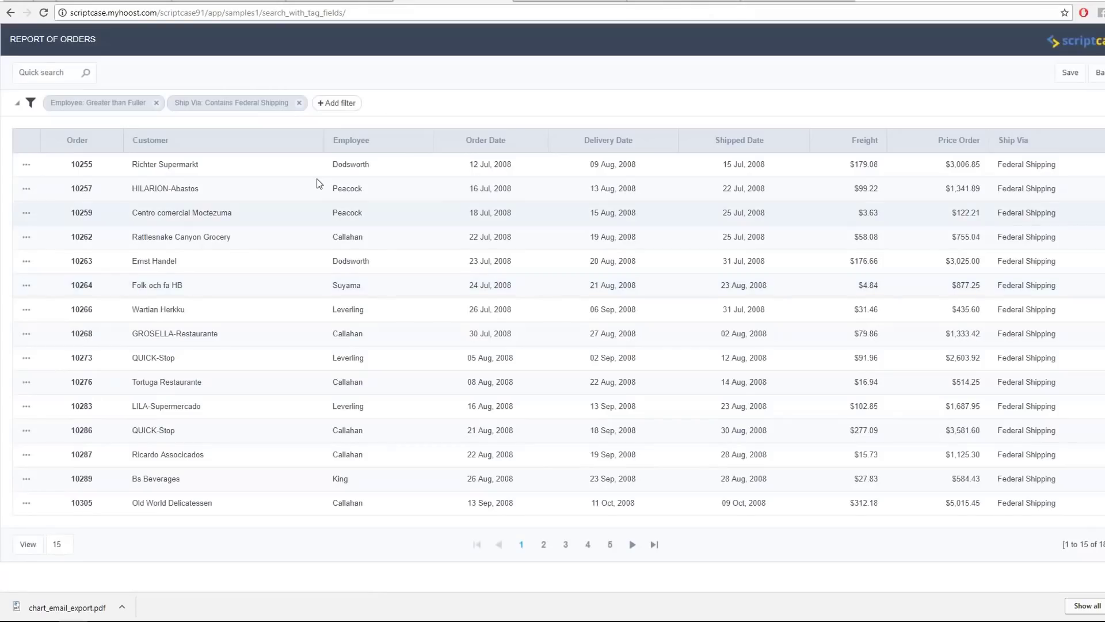
{"action": "left_click", "coordinate": [1094, 74]}
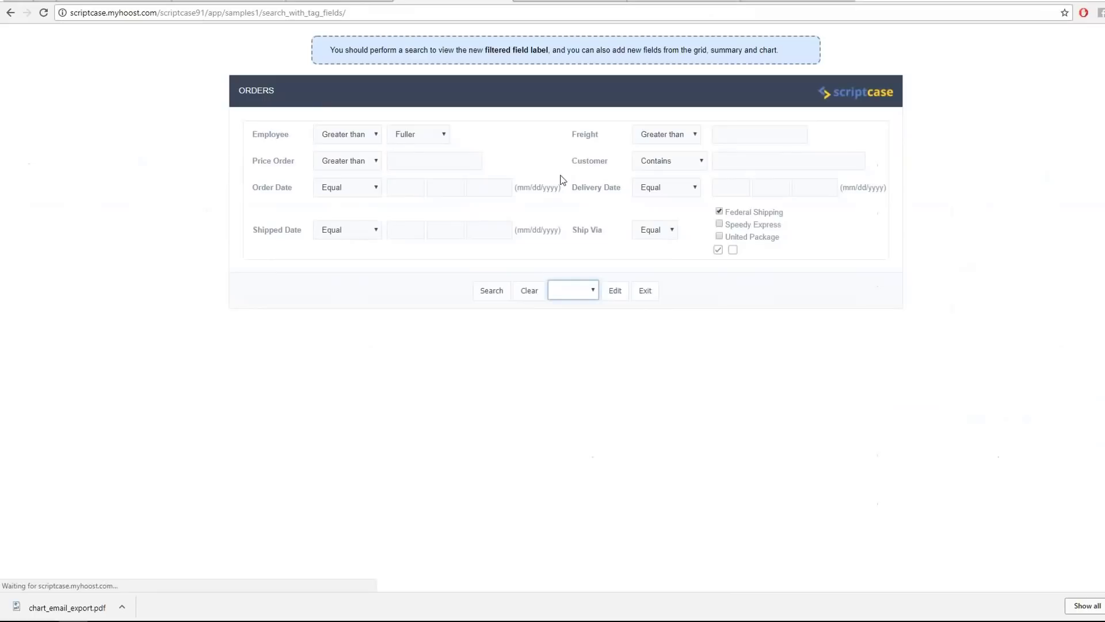
{"action": "left_click", "coordinate": [595, 288]}
{"action": "left_click", "coordinate": [581, 324]}
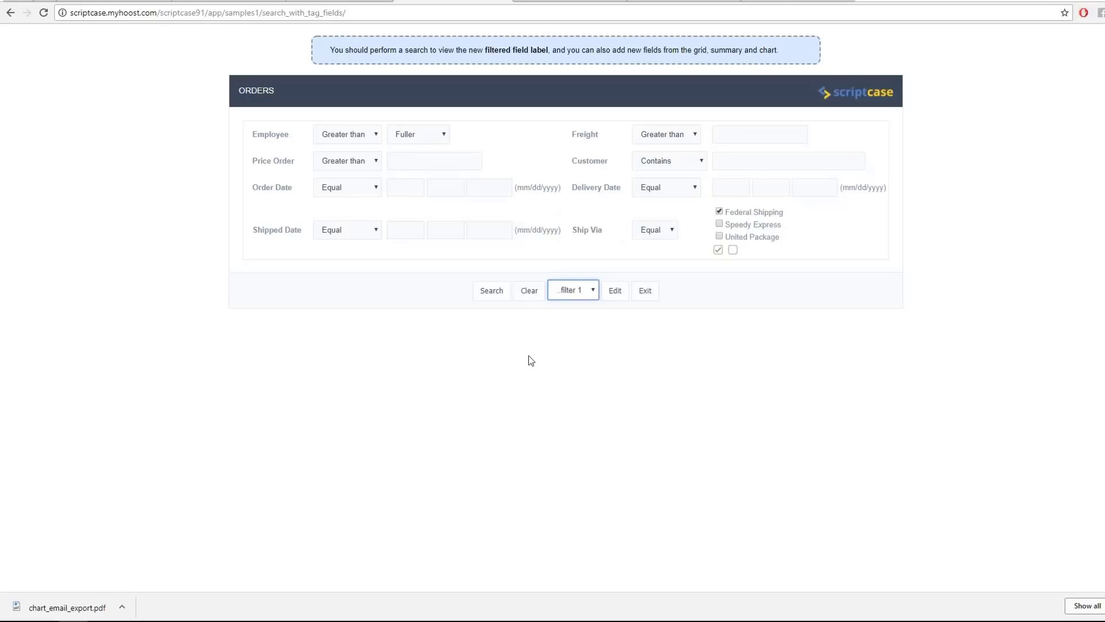
- Switch to the ScriptCase 9.1 web page and read its sections on Summary and Chart user search and keyboard productivity
{"action": "key", "text": "ctrl+w"}
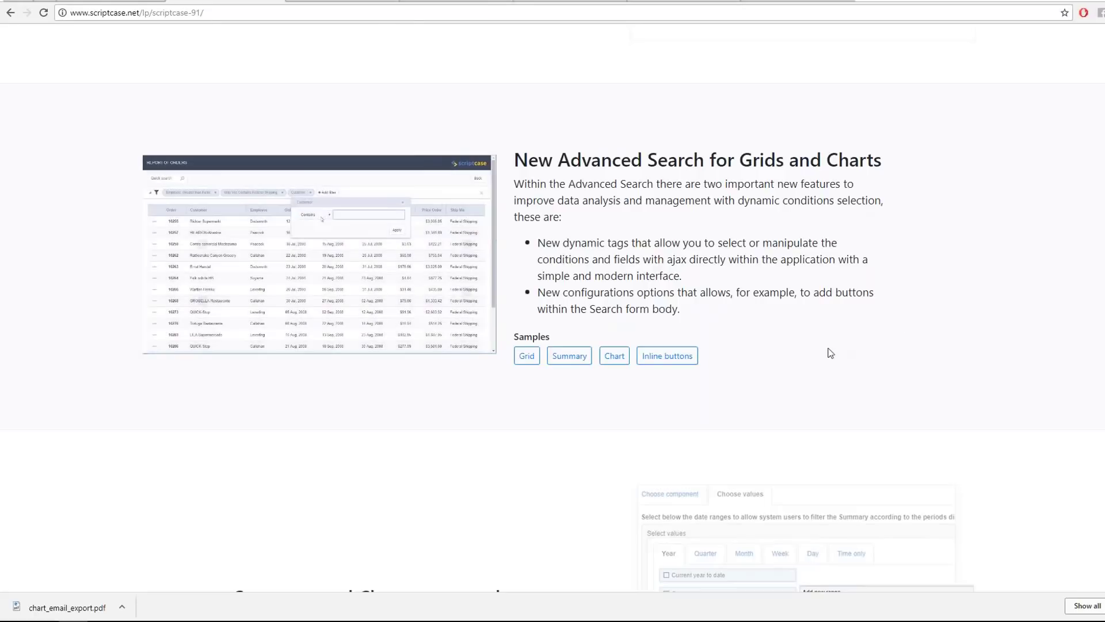
{"action": "scroll", "coordinate": [794, 365], "scroll_direction": "down", "scroll_amount": 1}
{"action": "scroll", "coordinate": [788, 369], "scroll_direction": "down", "scroll_amount": 3}
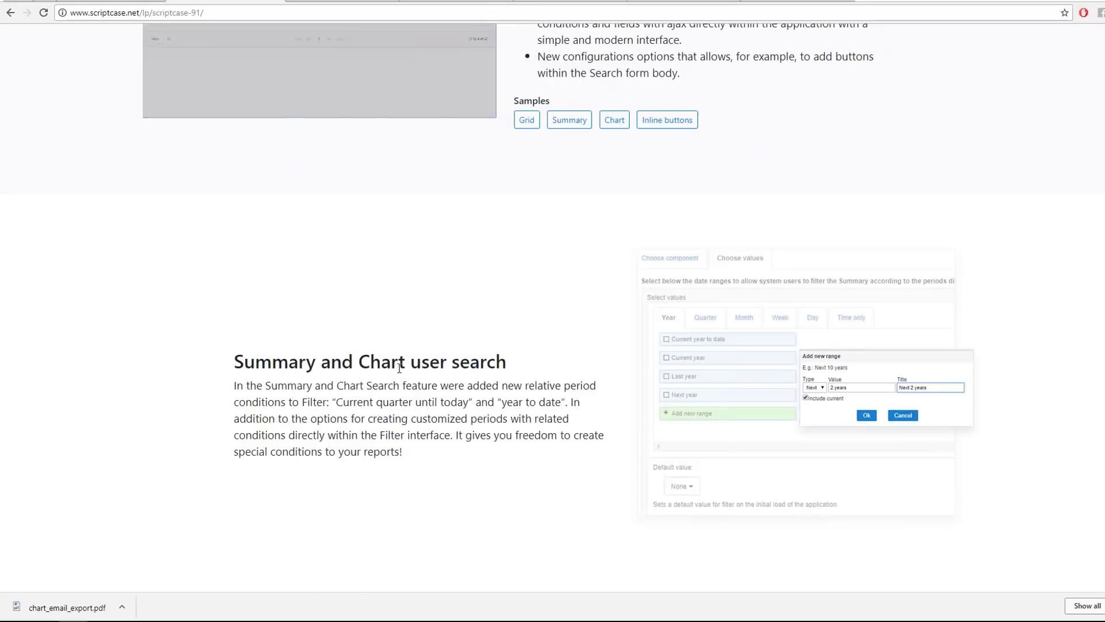
{"action": "scroll", "coordinate": [466, 357], "scroll_direction": "down", "scroll_amount": 2}
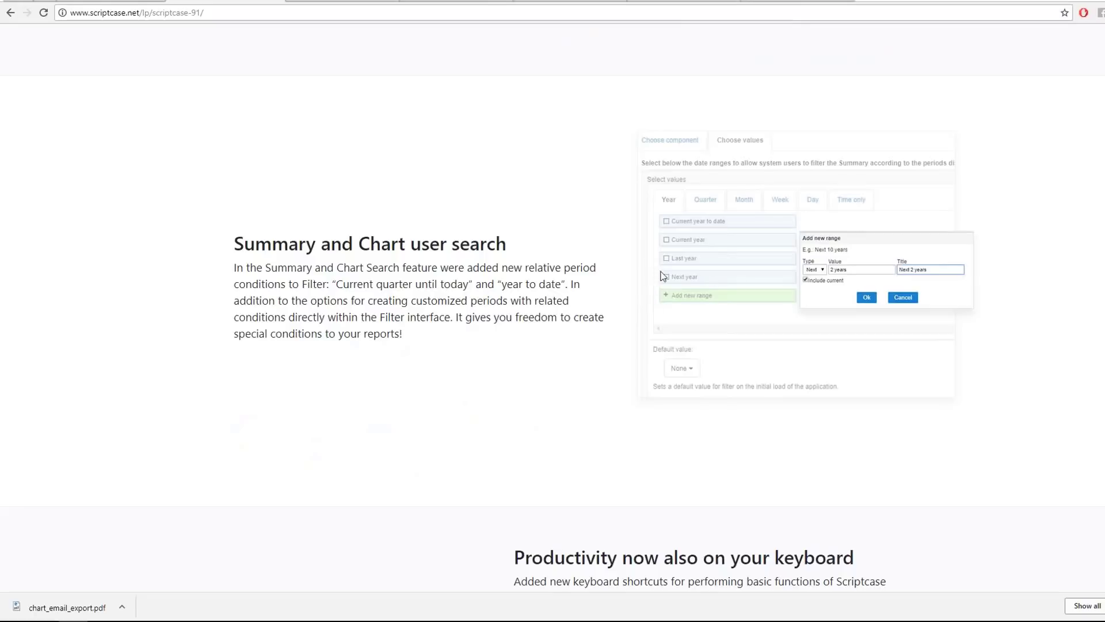
{"action": "scroll", "coordinate": [766, 265], "scroll_direction": "down", "scroll_amount": 4}
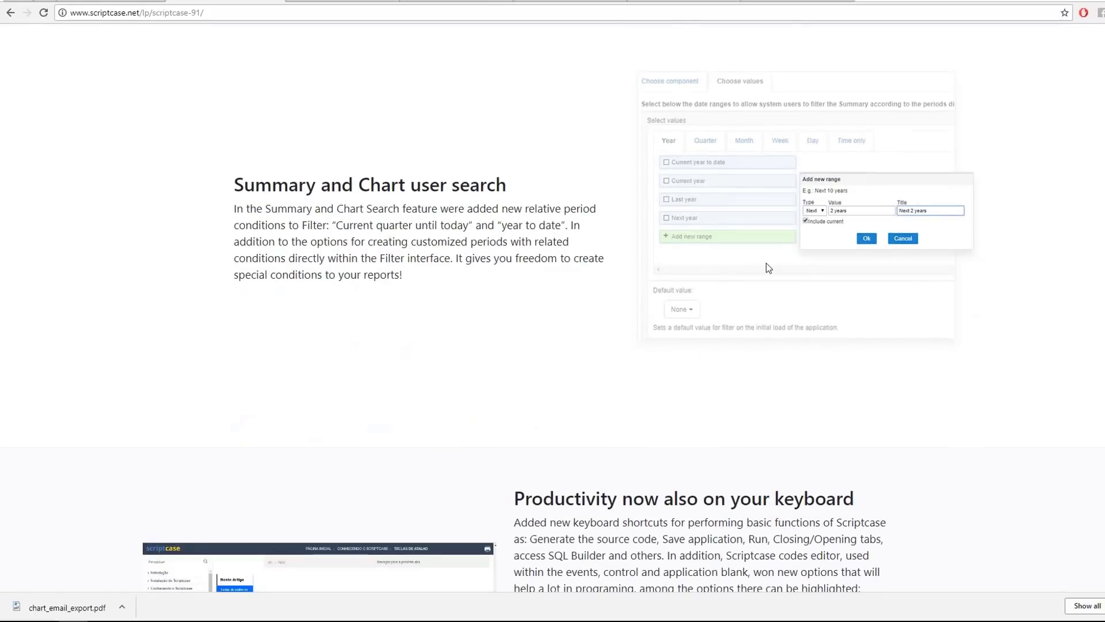
{"action": "scroll", "coordinate": [767, 264], "scroll_direction": "down", "scroll_amount": 2}
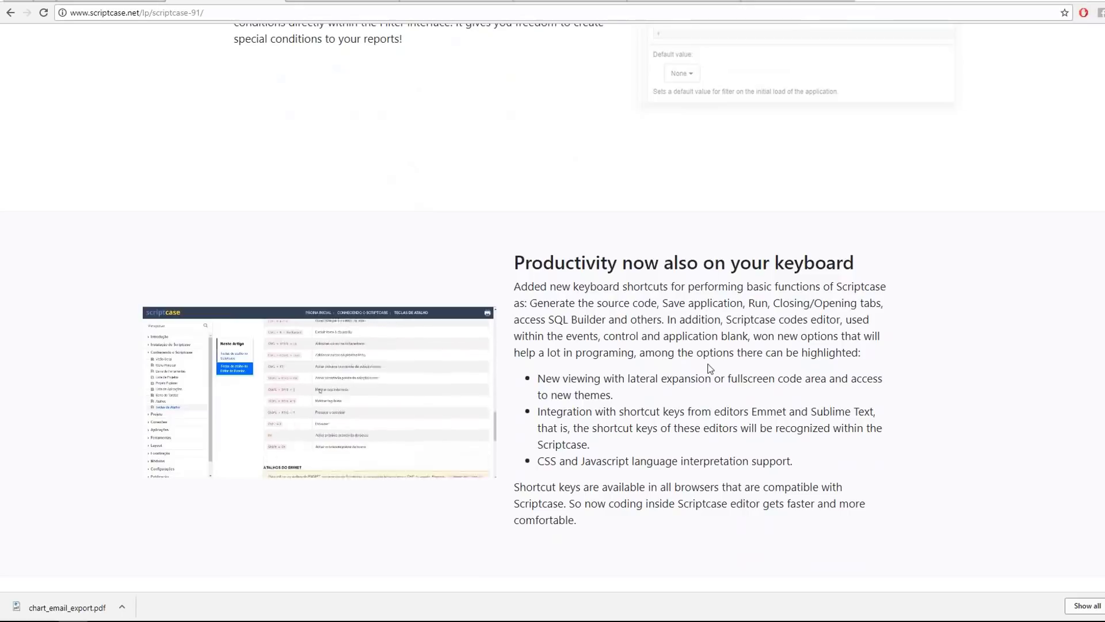
{"action": "scroll", "coordinate": [705, 370], "scroll_direction": "down", "scroll_amount": 1}
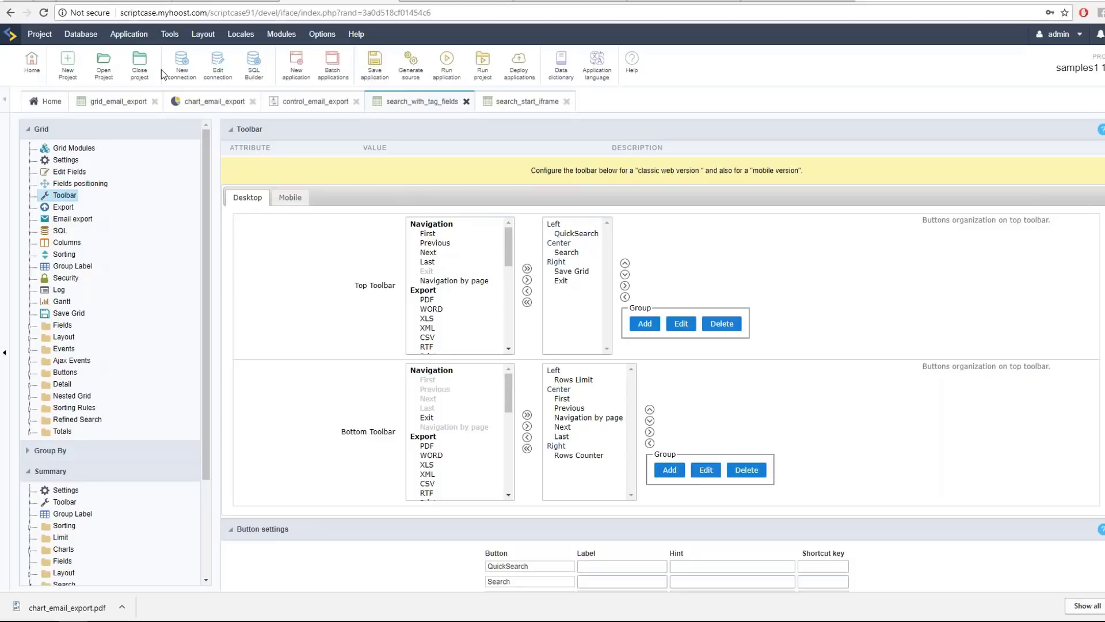
- Return to the ScriptCase editor, check the keyboard shortcuts of the application commands and save the application
{"action": "left_click", "coordinate": [129, 36]}
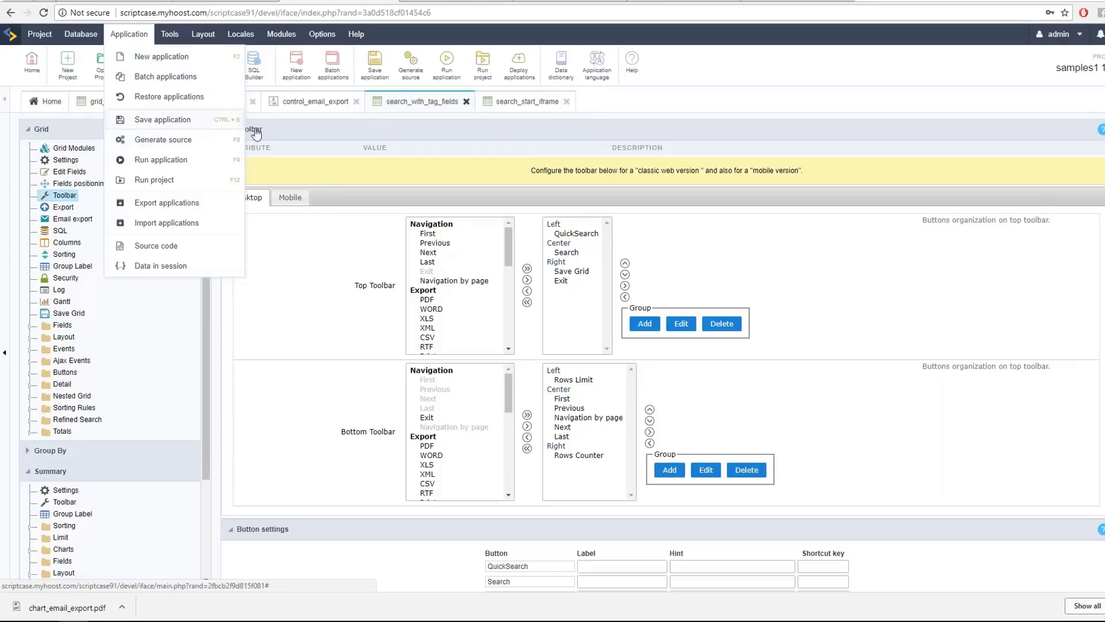
{"action": "key", "text": "ctrl+s"}
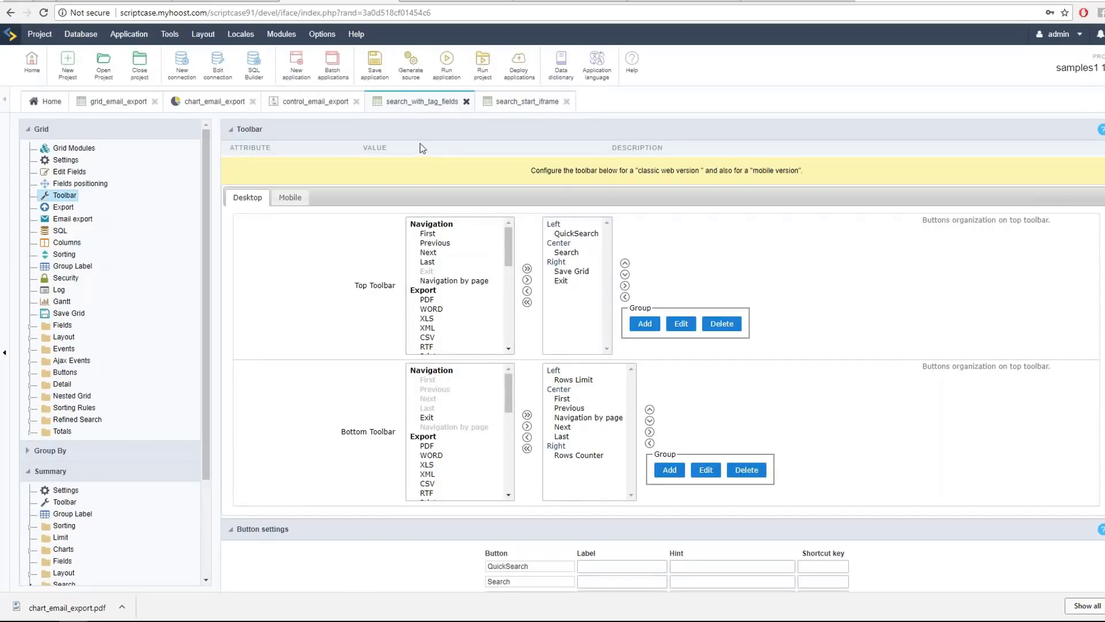
- Start running the project, browse the applications offered as the initial one and leave the dialog without choosing any
{"action": "left_click", "coordinate": [447, 73]}
{"action": "left_click", "coordinate": [483, 62]}
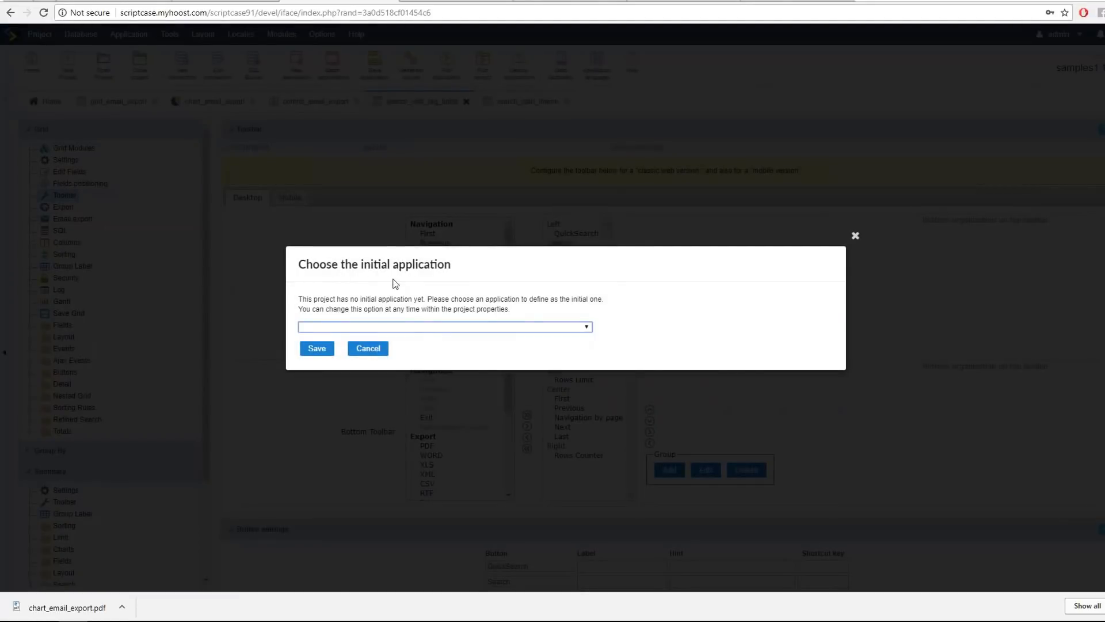
{"action": "left_click", "coordinate": [423, 328]}
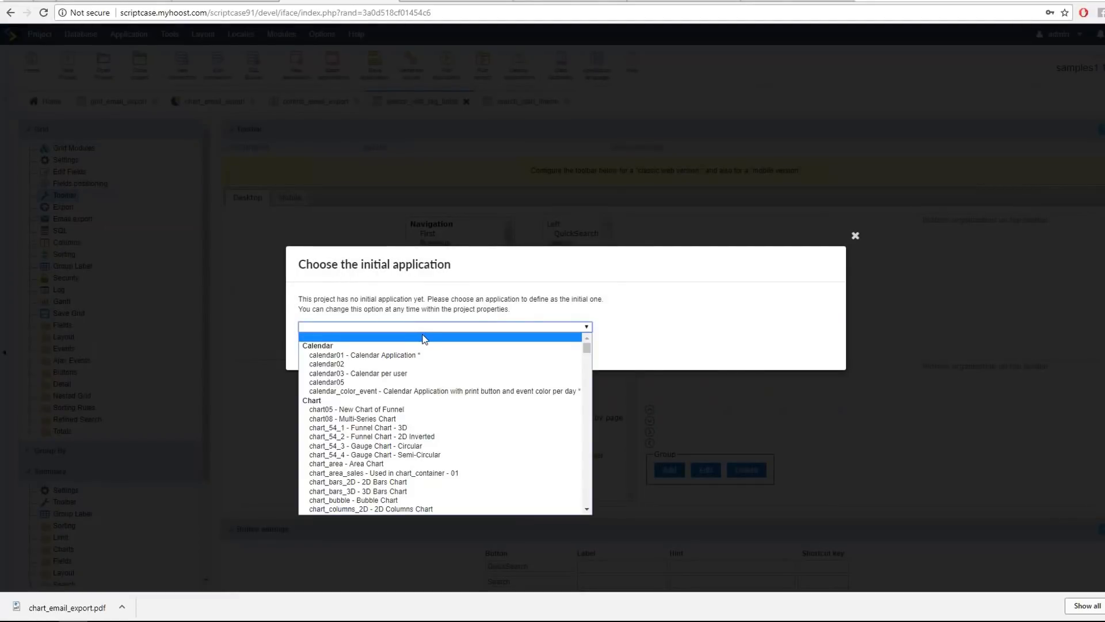
{"action": "scroll", "coordinate": [426, 345], "scroll_direction": "down", "scroll_amount": 10}
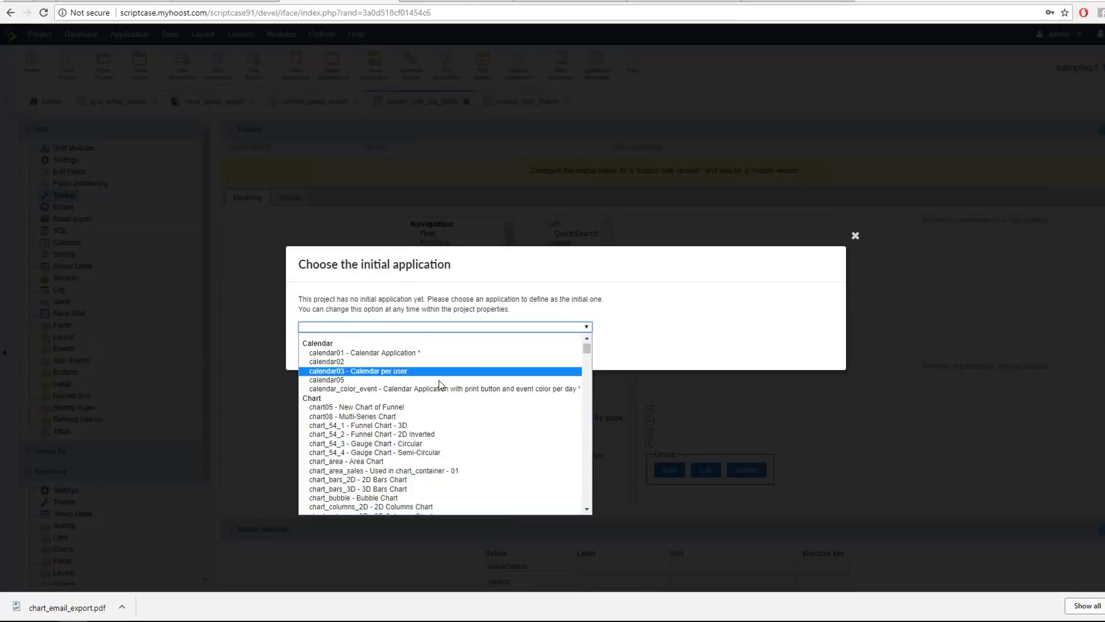
{"action": "scroll", "coordinate": [443, 402], "scroll_direction": "up", "scroll_amount": 8}
{"action": "scroll", "coordinate": [443, 402], "scroll_direction": "up", "scroll_amount": 2}
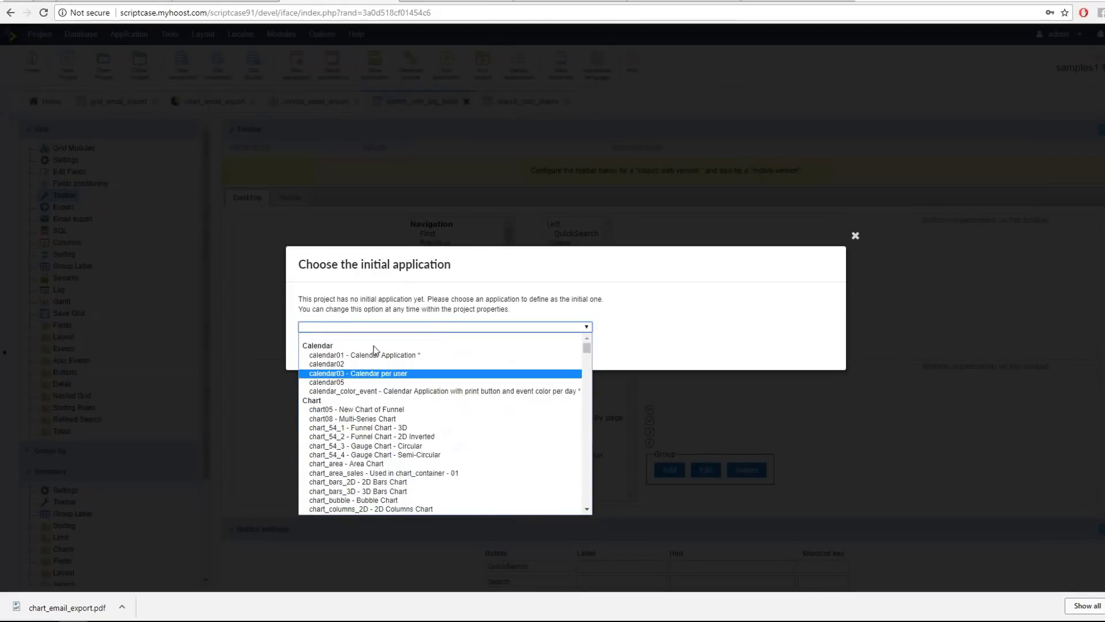
{"action": "left_click", "coordinate": [855, 236]}
{"action": "left_click", "coordinate": [856, 236]}
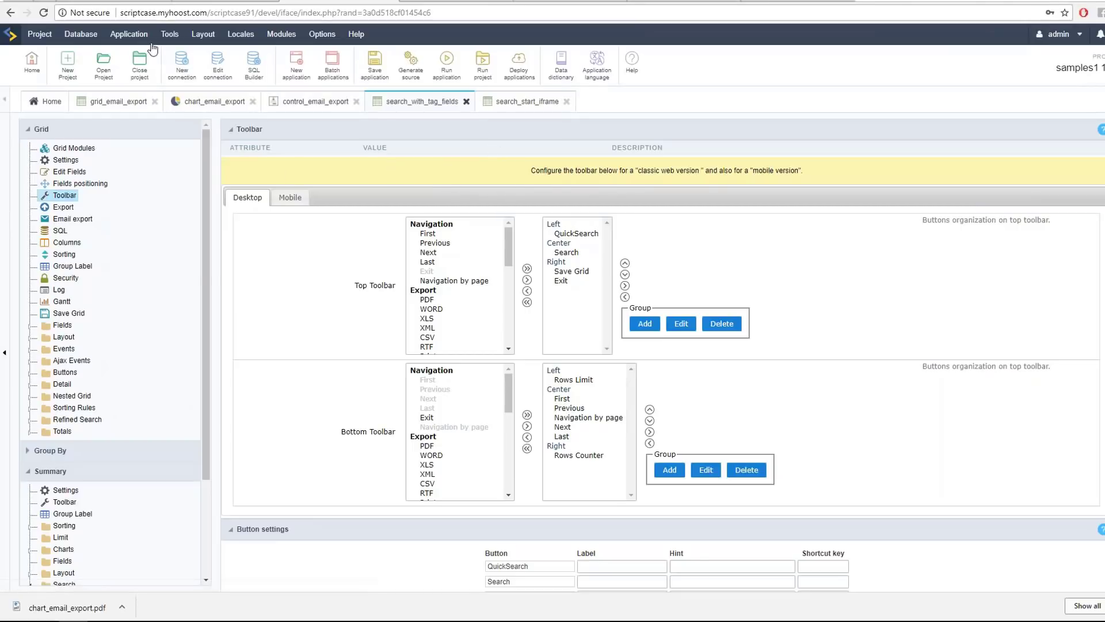
- View the grid's SQL settings and open the onNavigate event in the code editor
{"action": "mouse_move", "coordinate": [130, 36]}
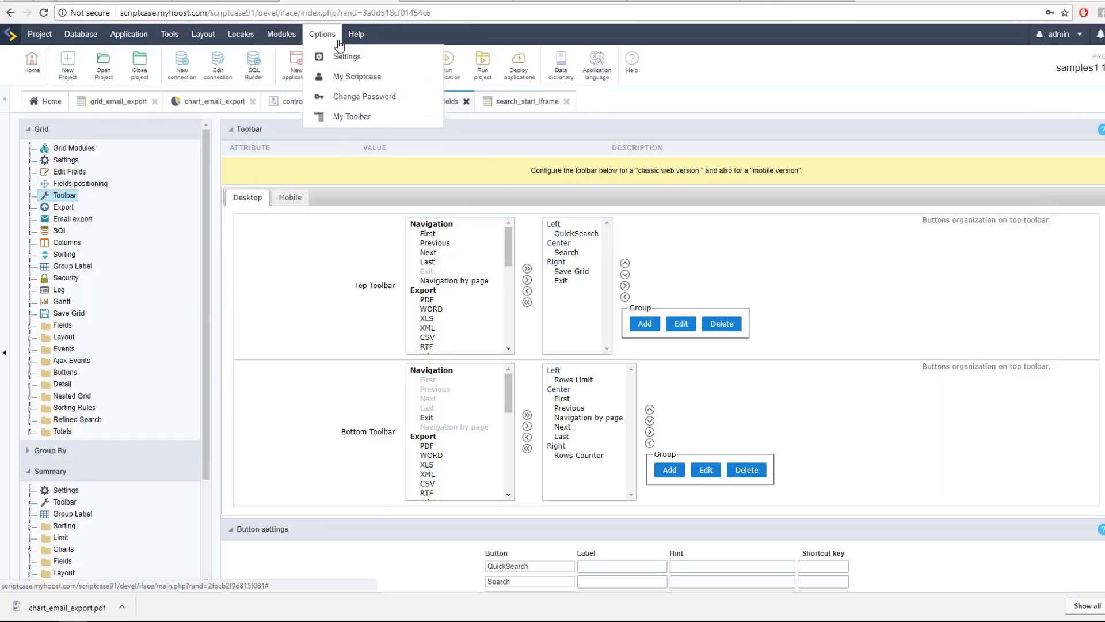
{"action": "mouse_move", "coordinate": [348, 39]}
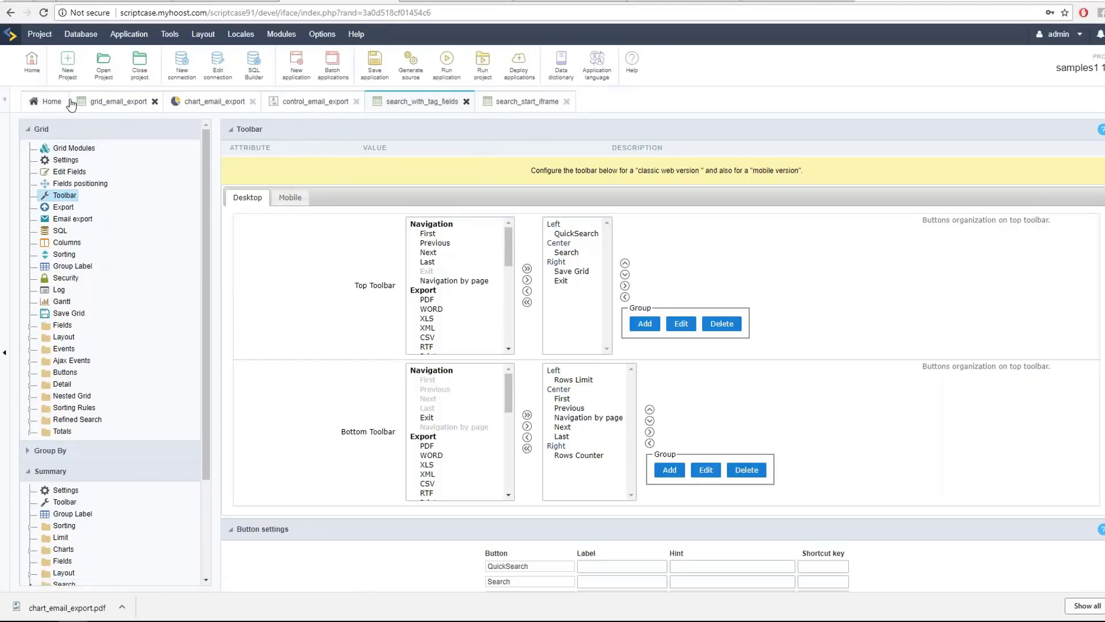
{"action": "left_click", "coordinate": [60, 231]}
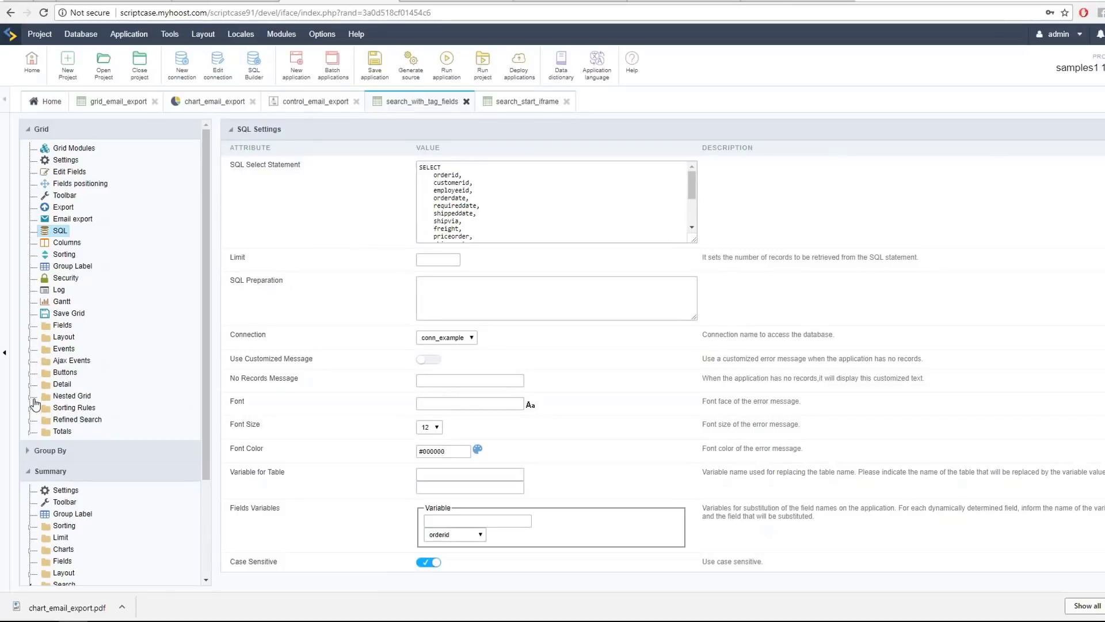
{"action": "left_click", "coordinate": [30, 349]}
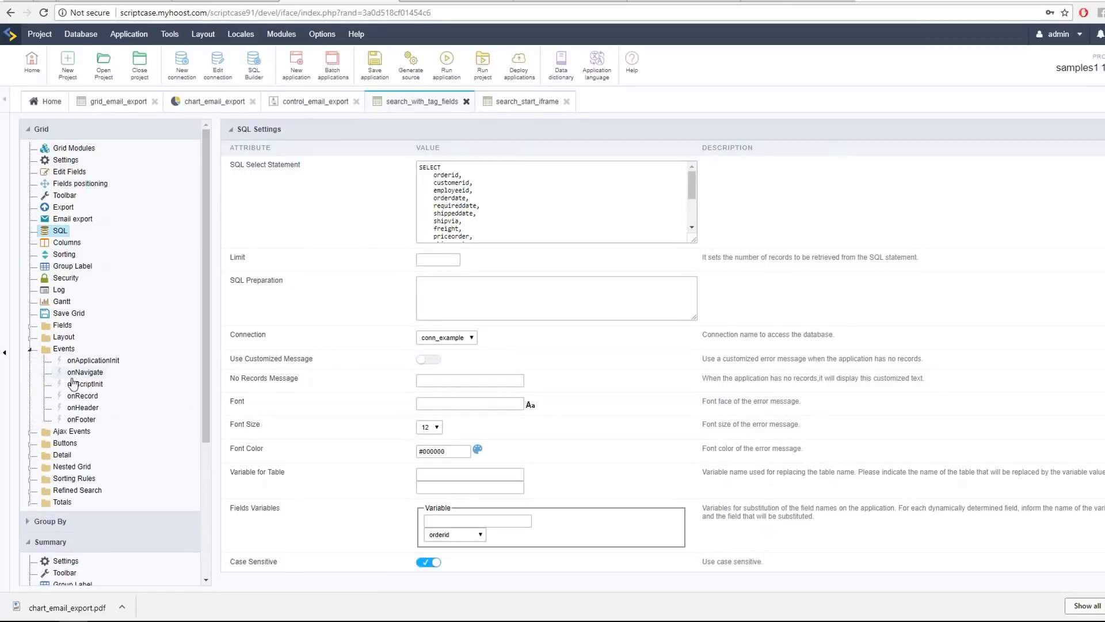
{"action": "left_click", "coordinate": [85, 372]}
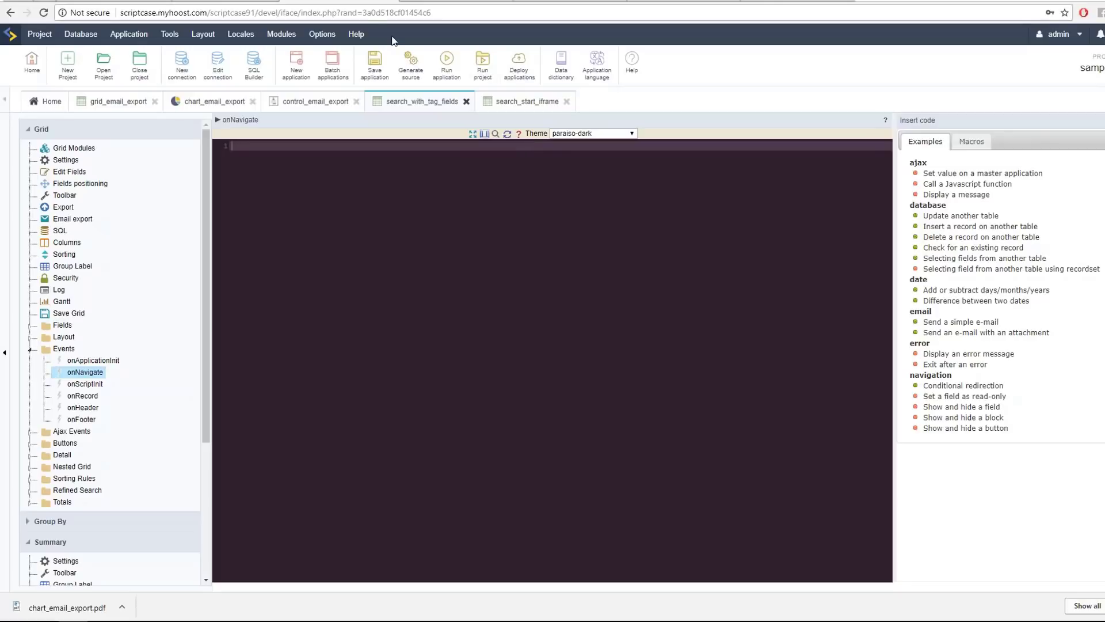
- Open the My Scriptcase preferences, examine the Enable hotkeys options and return to the search_start_iframe application
{"action": "left_click", "coordinate": [356, 35]}
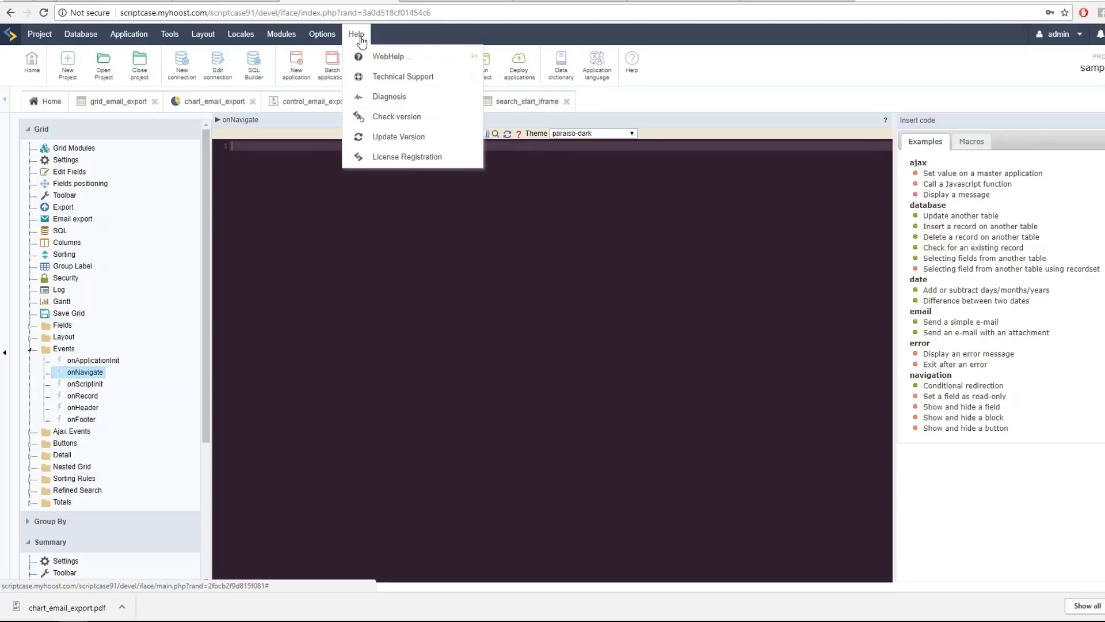
{"action": "mouse_move", "coordinate": [322, 34]}
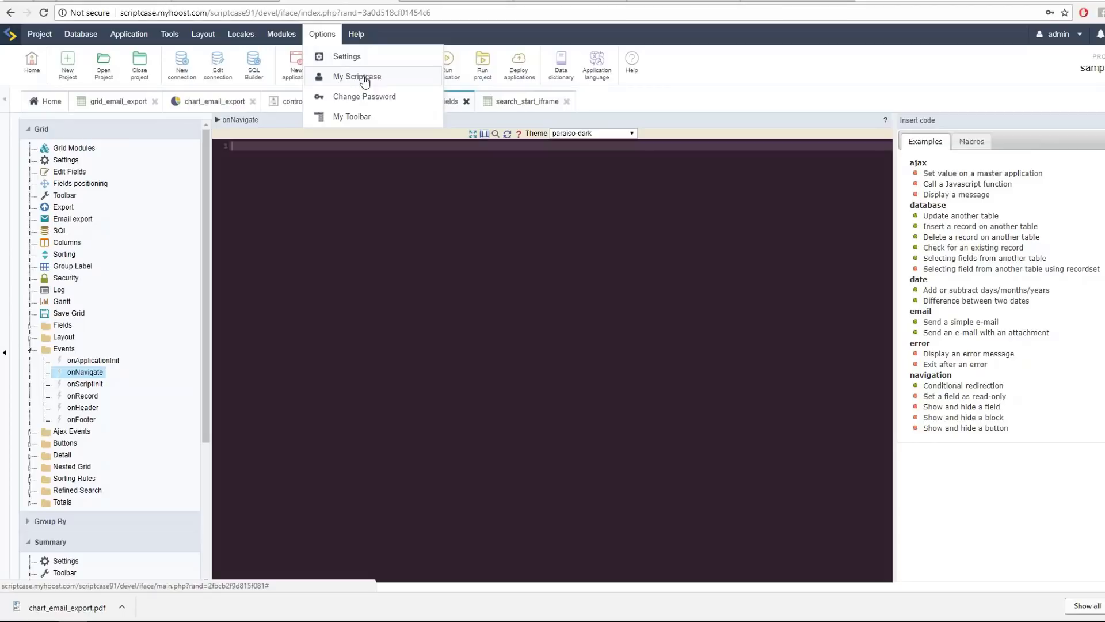
{"action": "left_click", "coordinate": [357, 76]}
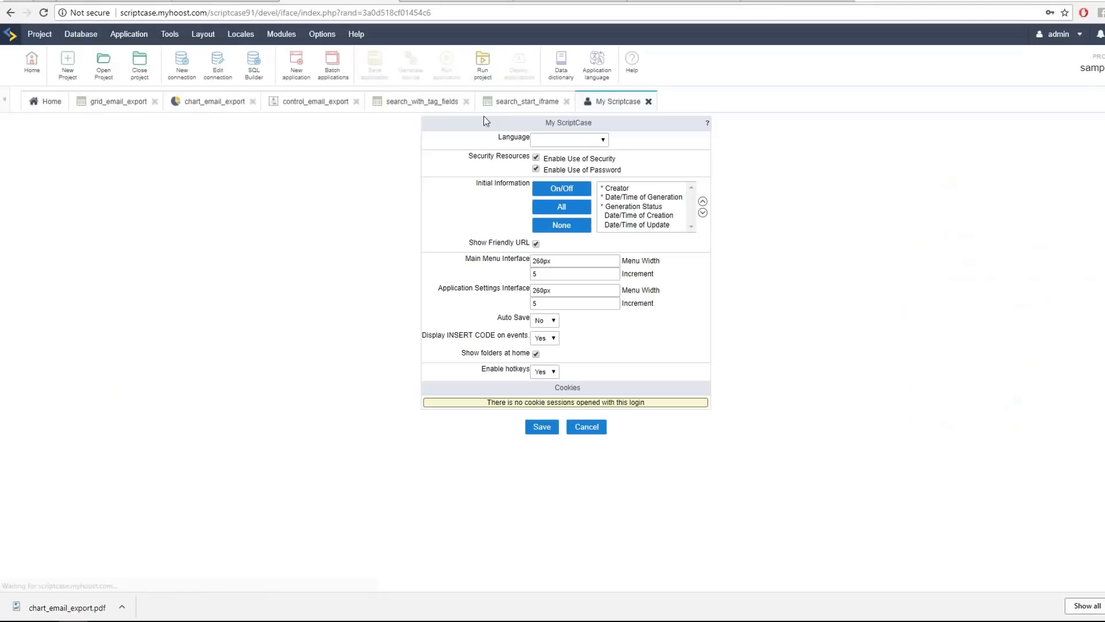
{"action": "left_click", "coordinate": [544, 371]}
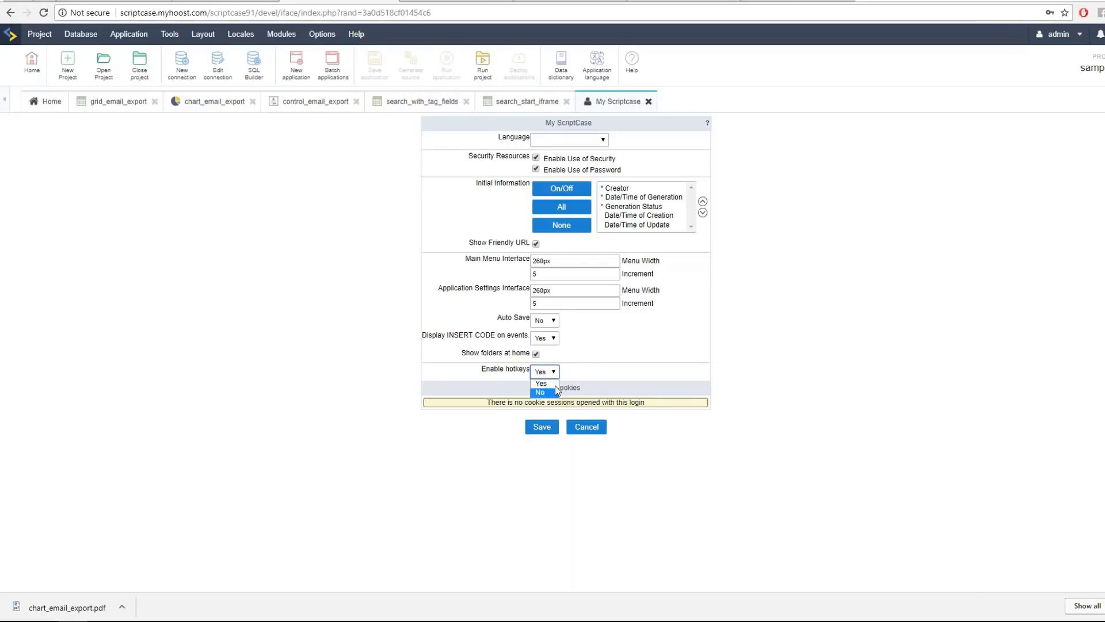
{"action": "left_click", "coordinate": [592, 370]}
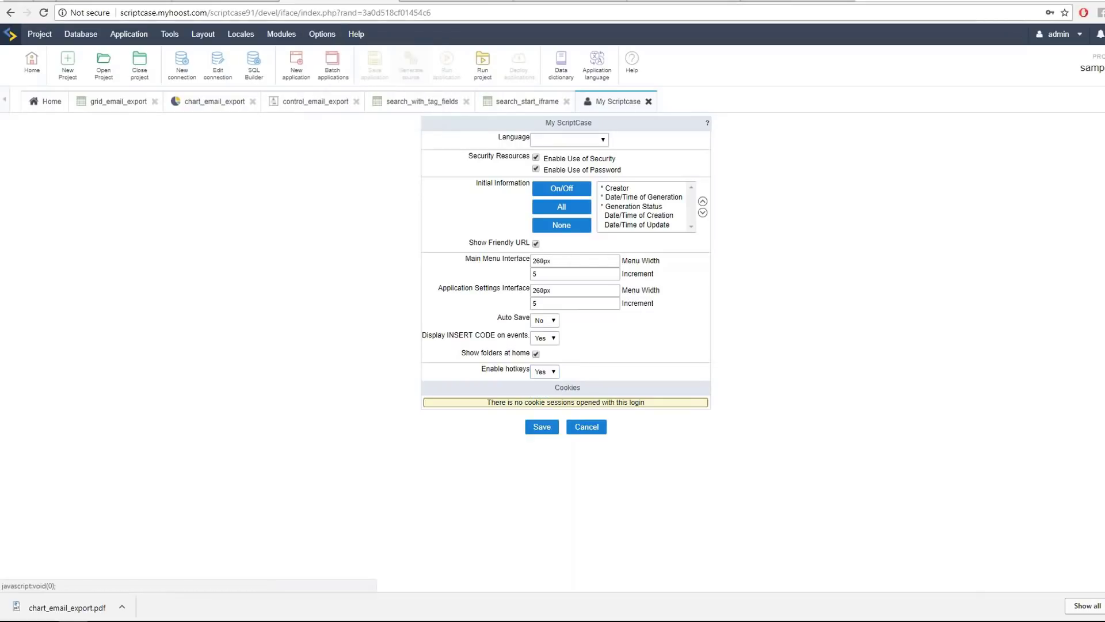
{"action": "left_click", "coordinate": [518, 108]}
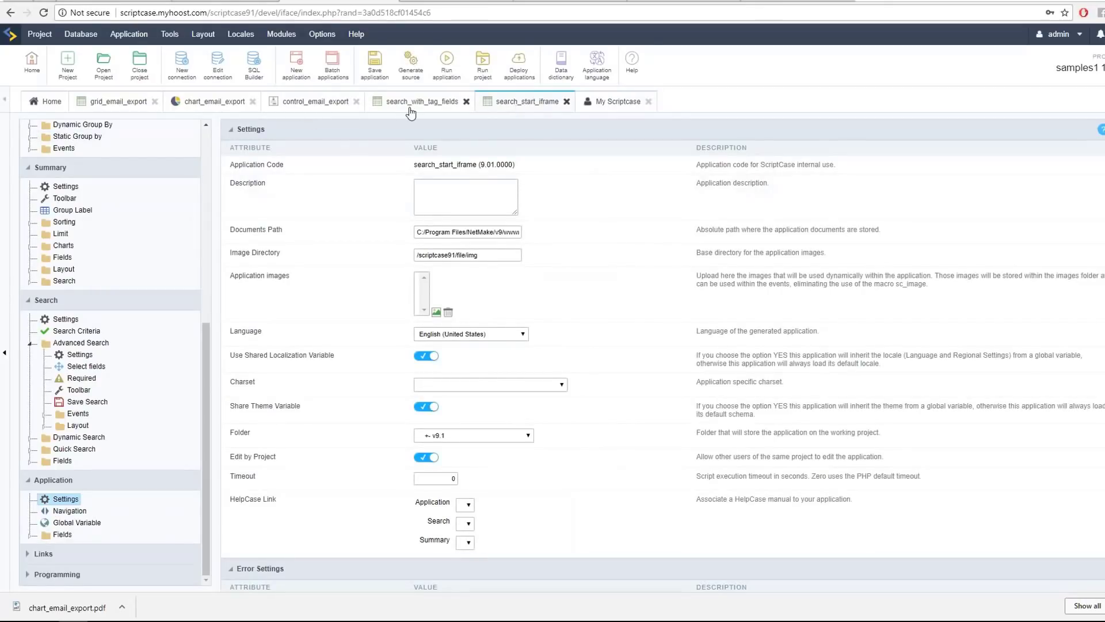
- Switch to the search_with_tag_fields application and save it
{"action": "left_click", "coordinate": [424, 110]}
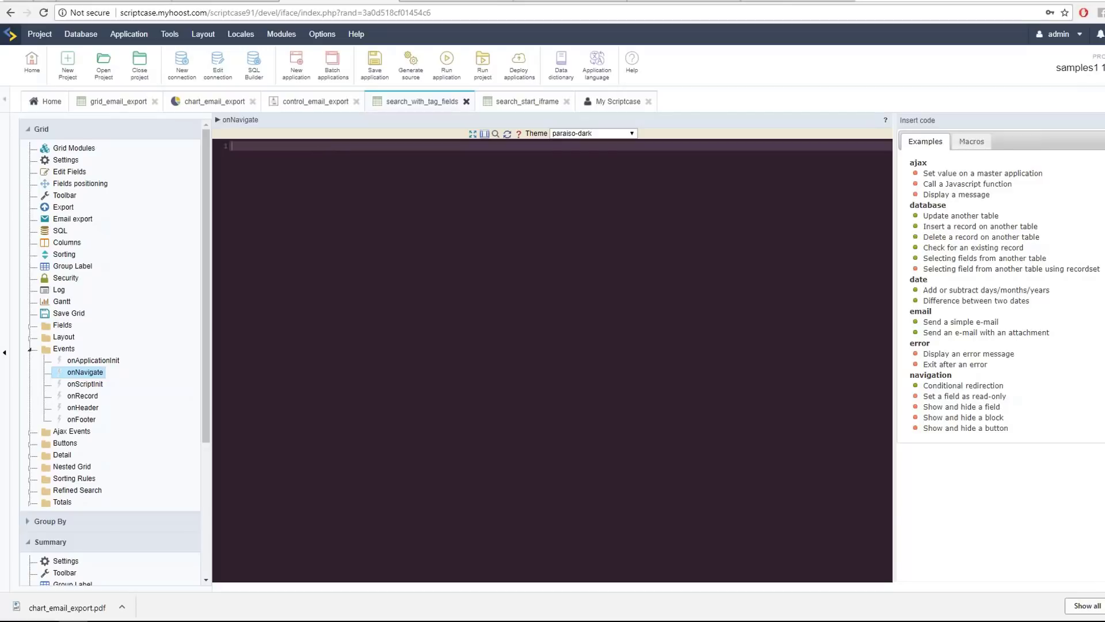
{"action": "left_click", "coordinate": [129, 34]}
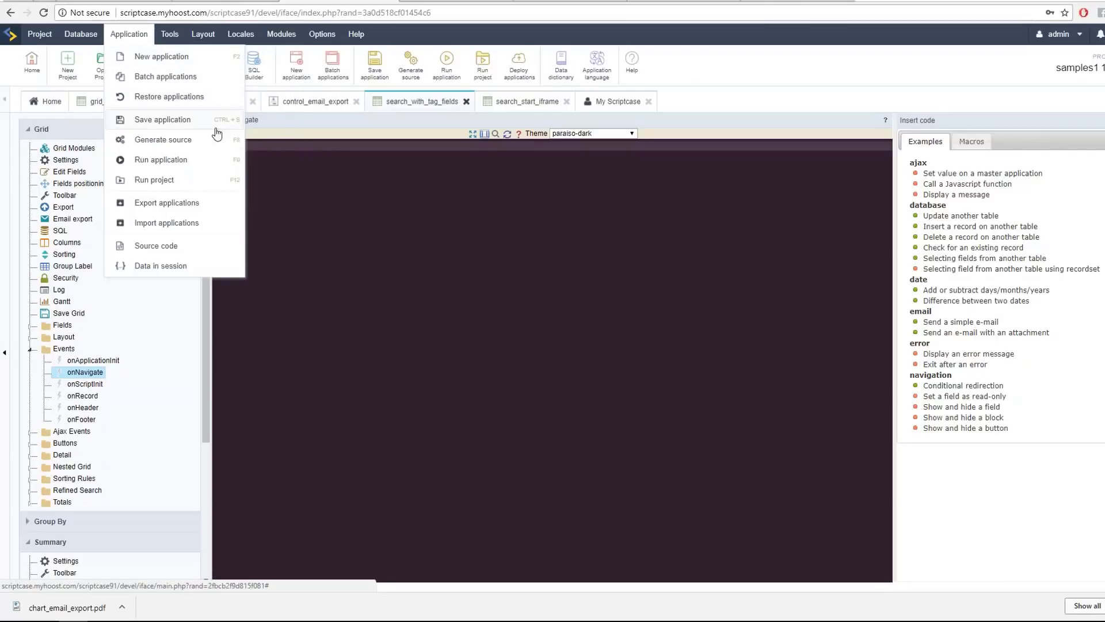
{"action": "left_click", "coordinate": [227, 119]}
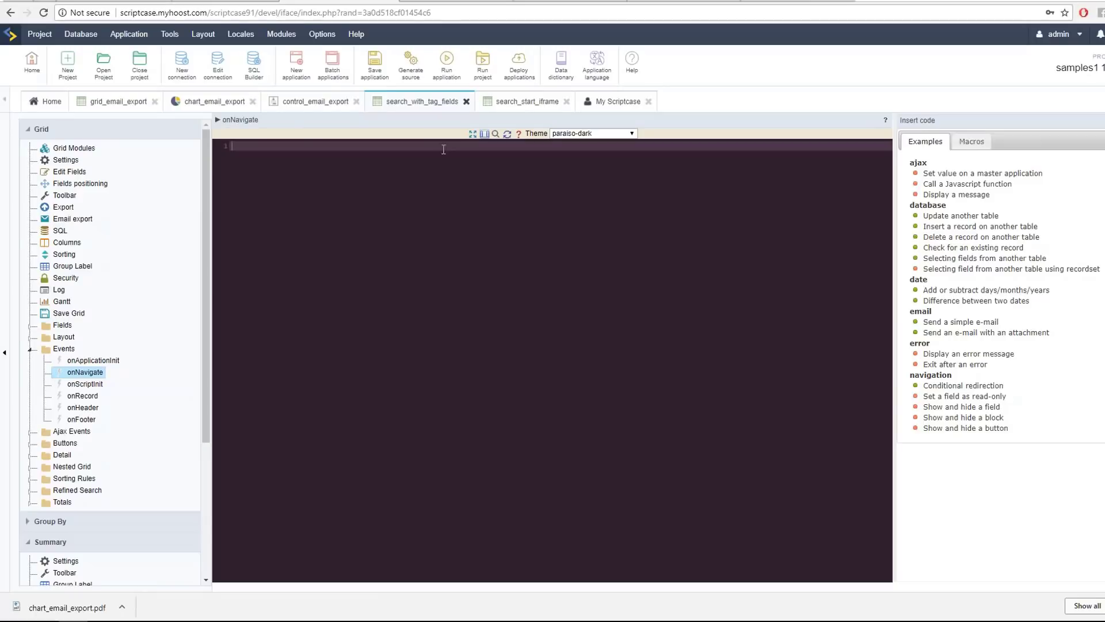
- Start the onNavigate code with ?> and add an empty style block two lines below it
{"action": "type", "text": ">"}
{"action": "key", "text": "Return"}
{"action": "key", "text": "Return"}
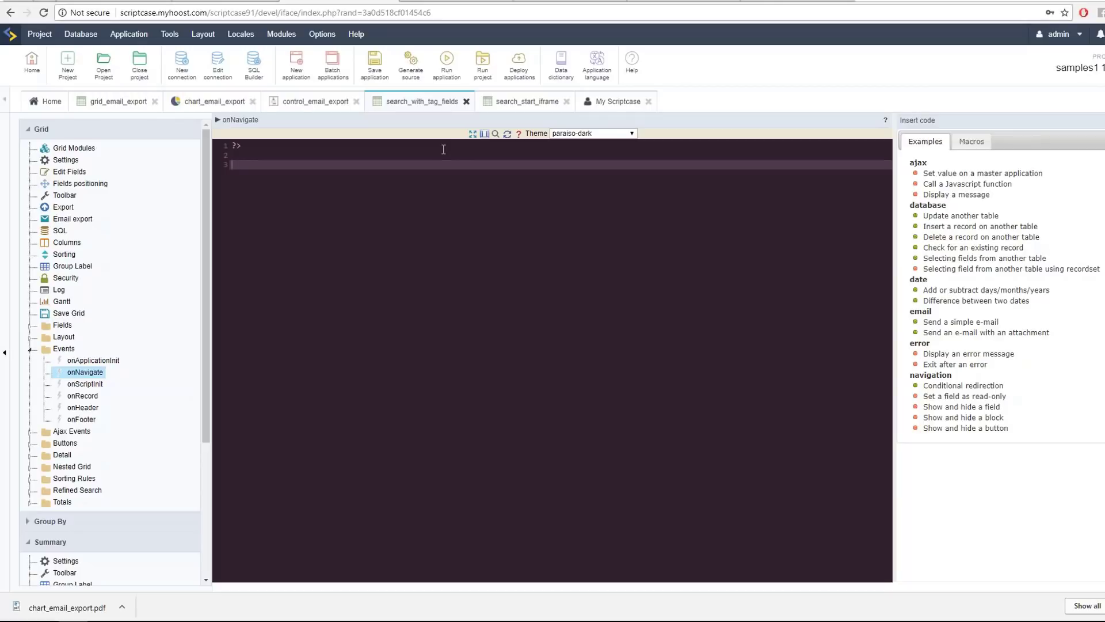
{"action": "type", "text": "<"}
{"action": "type", "text": "sty"}
{"action": "type", "text": "p"}
{"action": "key", "text": "BackSpace"}
{"action": "key", "text": "BackSpace"}
{"action": "key", "text": "BackSpace"}
{"action": "key", "text": "BackSpace"}
{"action": "key", "text": "BackSpace"}
{"action": "type", "text": "style"}
{"action": "key", "text": "Tab"}
{"action": "key", "text": "Return"}
{"action": "key", "text": "Return"}
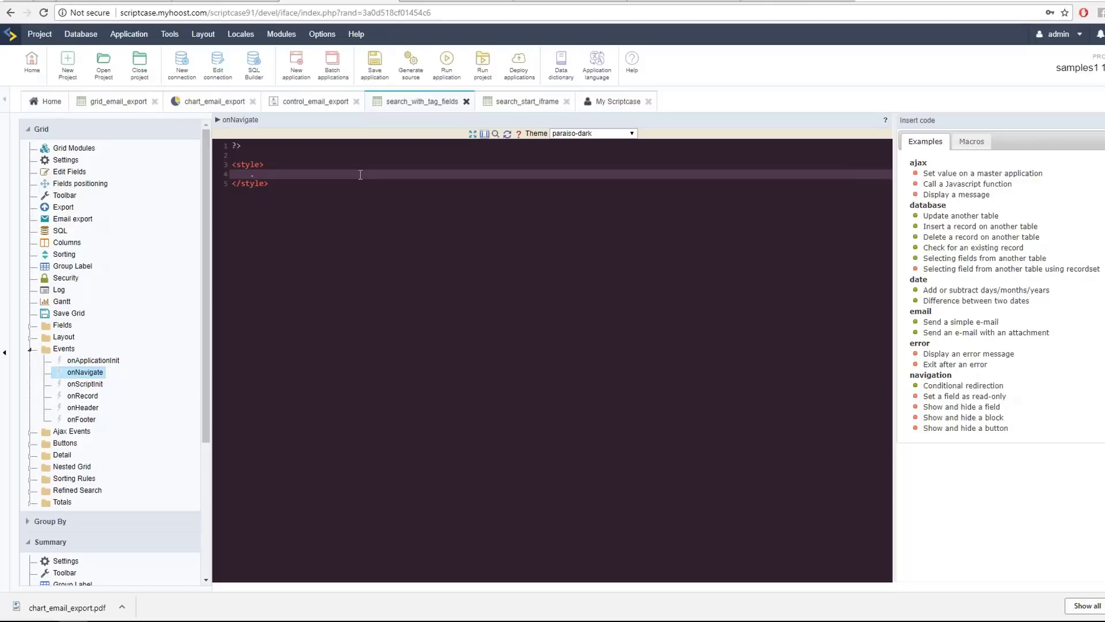
- Add a .test rule with display: none inside the style block
{"action": "type", "text": "test {"}
{"action": "key", "text": "Return"}
{"action": "type", "text": "di"}
{"action": "key", "text": "Down"}
{"action": "key", "text": "Return"}
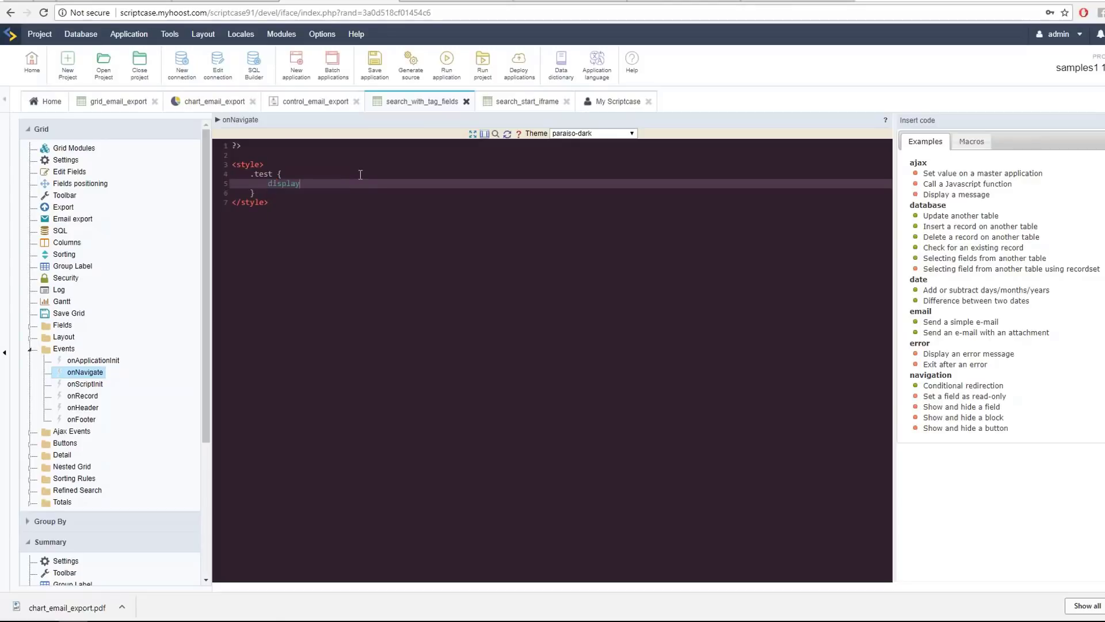
{"action": "type", "text": ":"}
{"action": "type", "text": "none"}
- Insert an empty script block below the style block, leaving one blank line between them
{"action": "left_click", "coordinate": [347, 194]}
{"action": "left_click", "coordinate": [333, 203]}
{"action": "key", "text": "Return"}
{"action": "key", "text": "Return"}
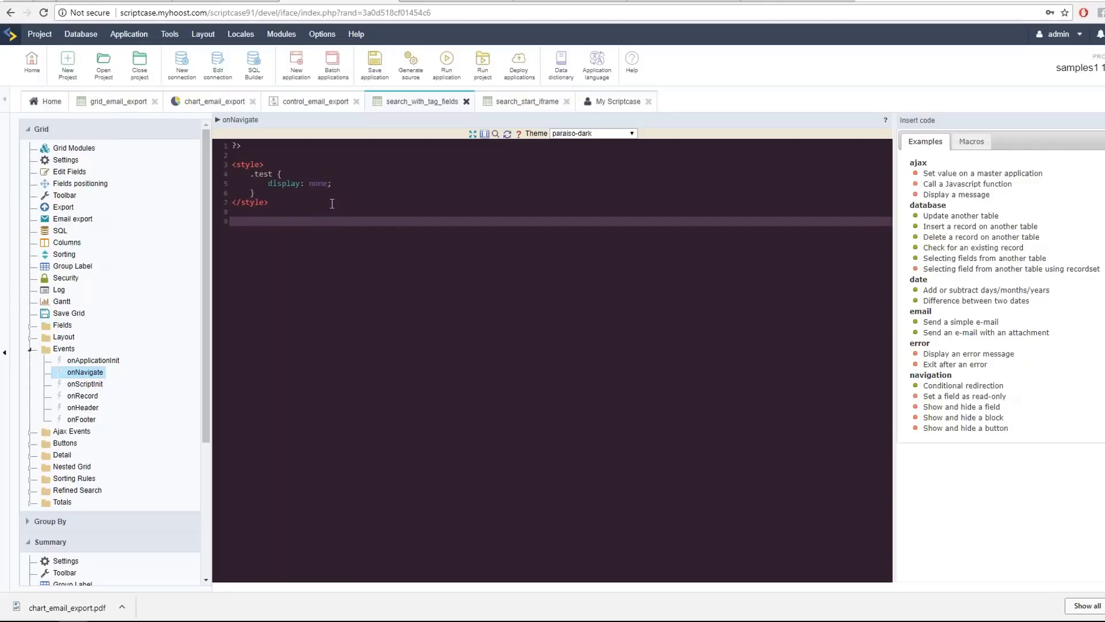
{"action": "type", "text": "script"}
{"action": "key", "text": "Tab"}
{"action": "key", "text": "Return"}
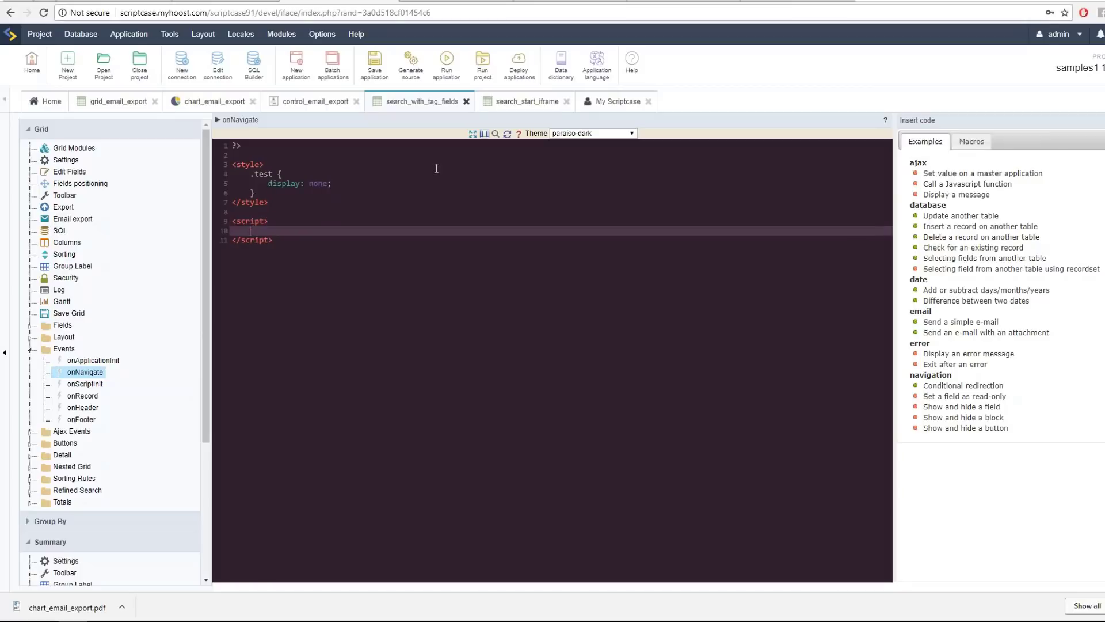
- Try the code editor's full-screen mode and return to the normal view
{"action": "left_click", "coordinate": [484, 136]}
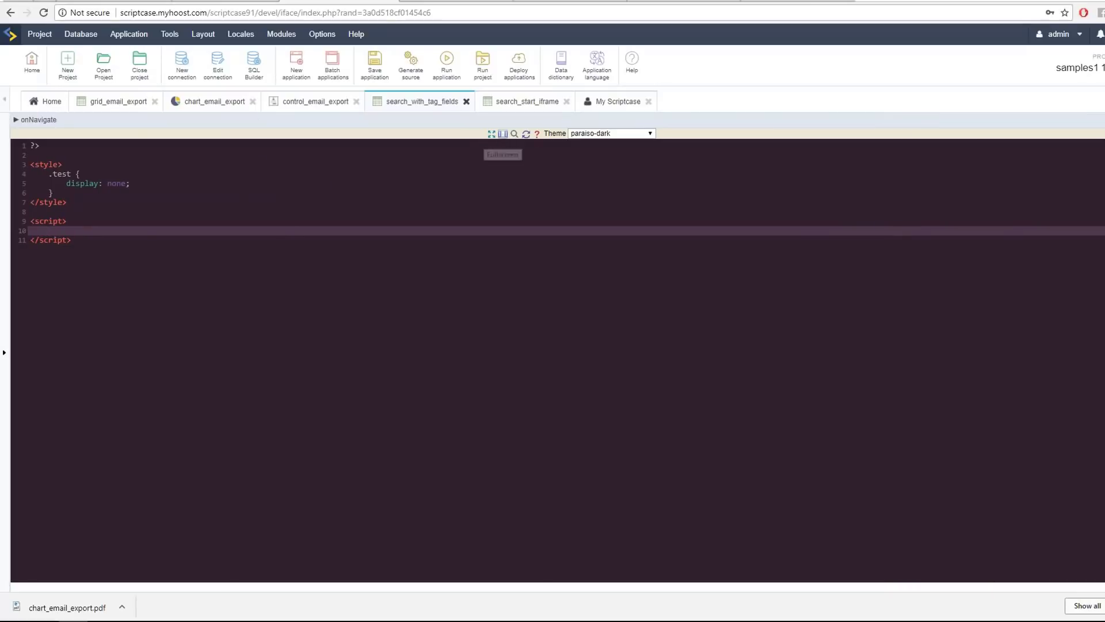
{"action": "left_click", "coordinate": [493, 136]}
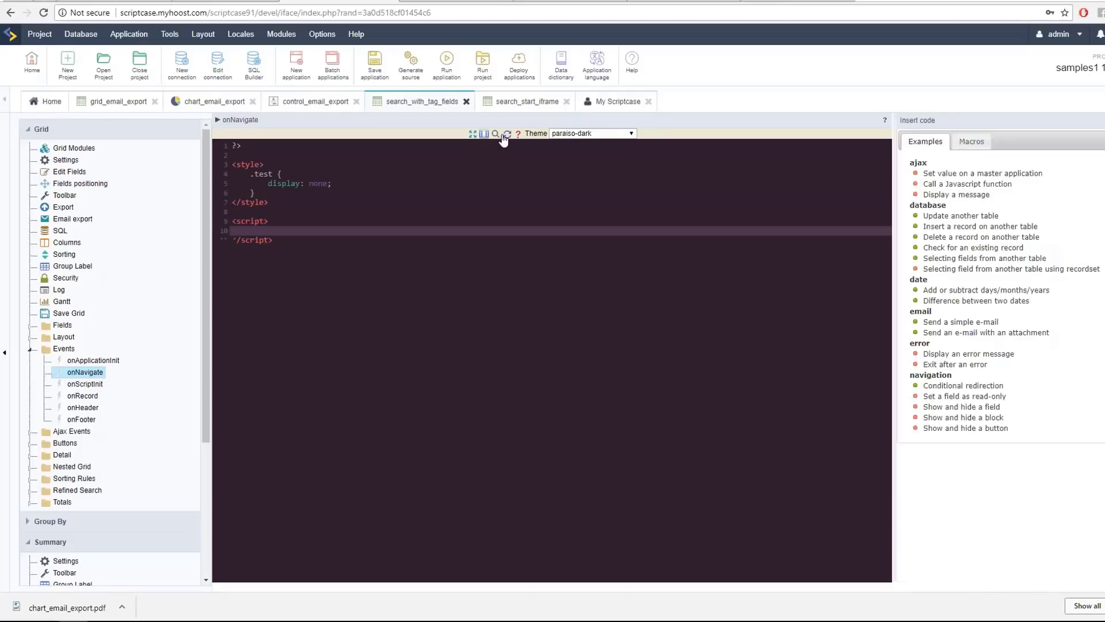
{"action": "left_click", "coordinate": [484, 135]}
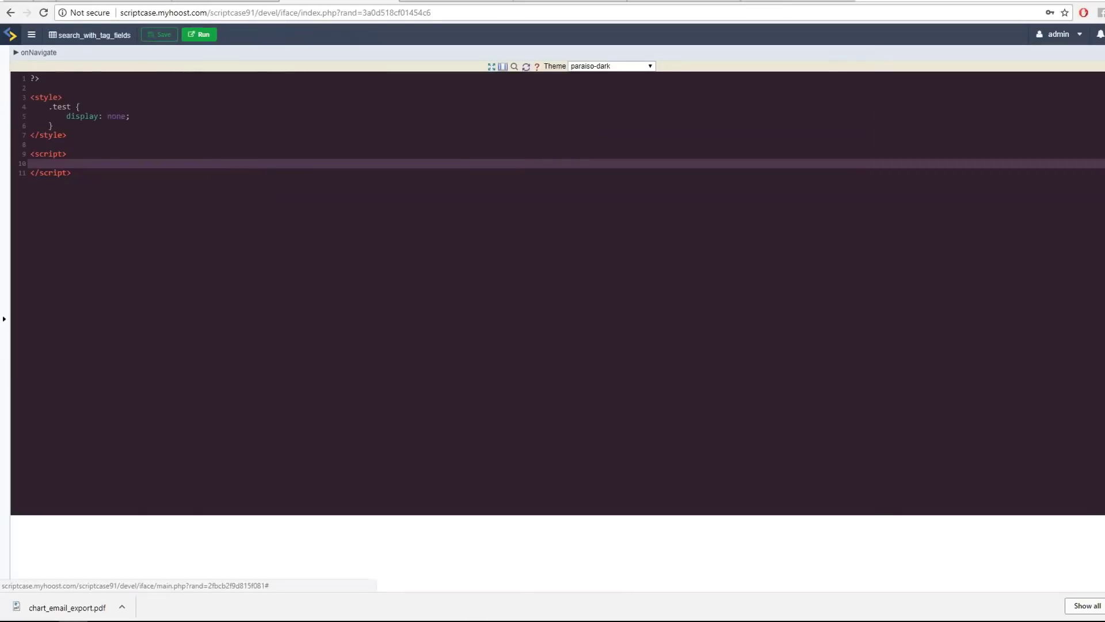
{"action": "mouse_move", "coordinate": [1074, 38]}
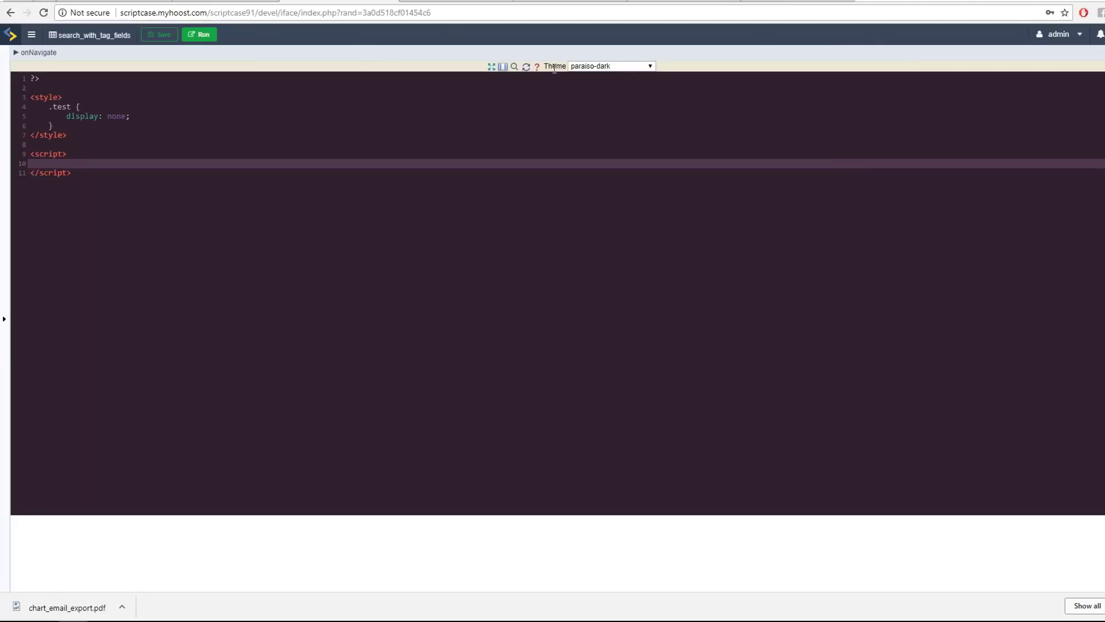
{"action": "left_click", "coordinate": [492, 68]}
{"action": "left_click", "coordinate": [471, 182]}
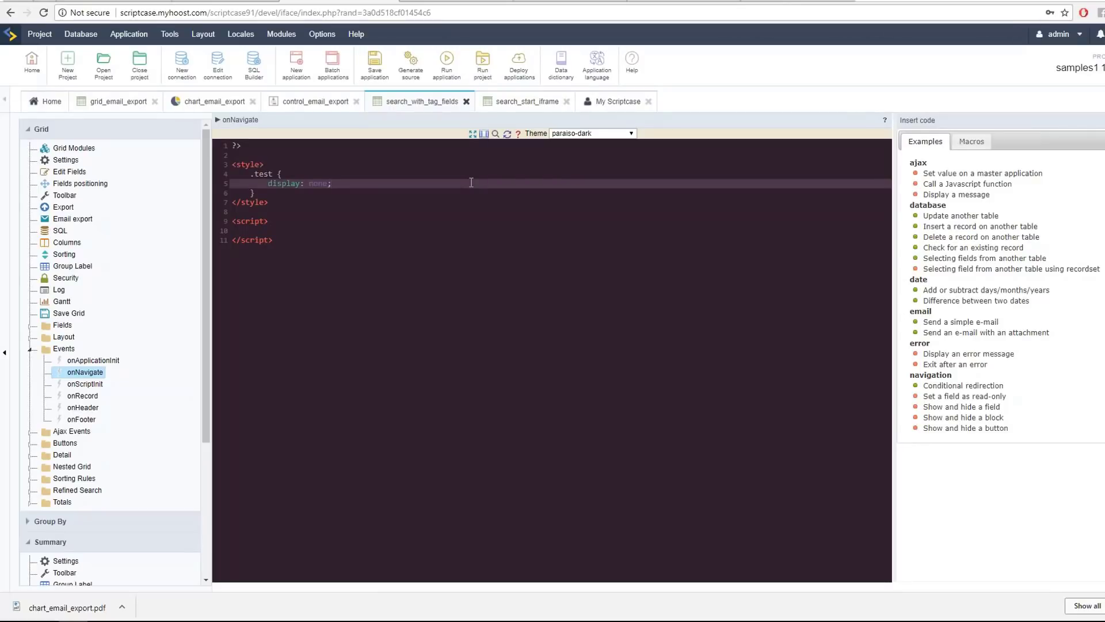
{"action": "left_click", "coordinate": [472, 134]}
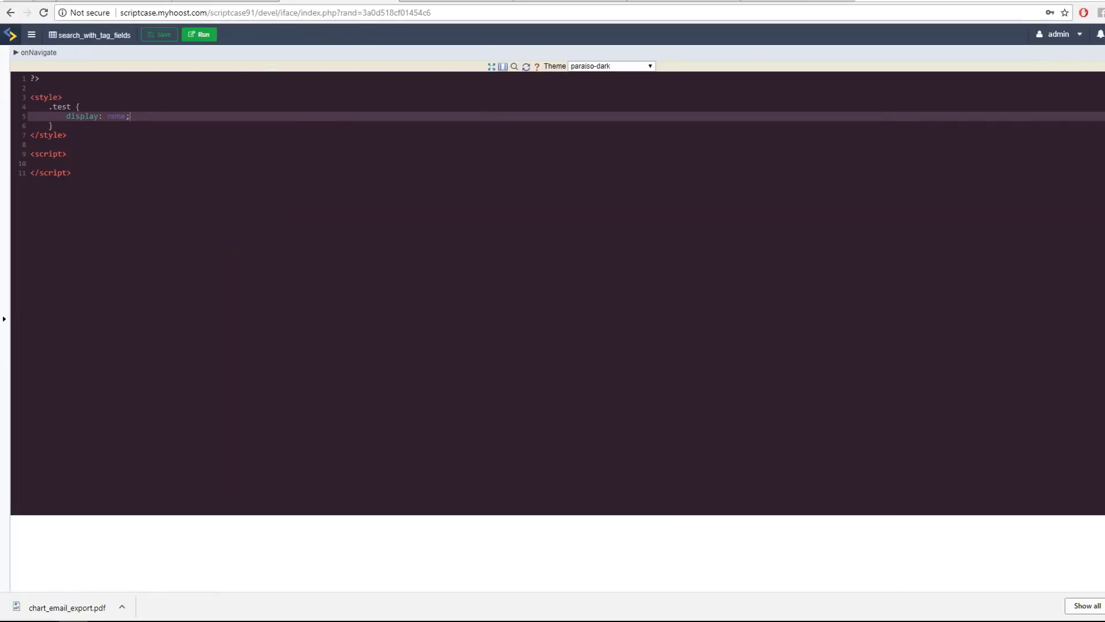
{"action": "left_click", "coordinate": [492, 65]}
{"action": "key", "text": "F11"}
{"action": "key", "text": "Escape"}
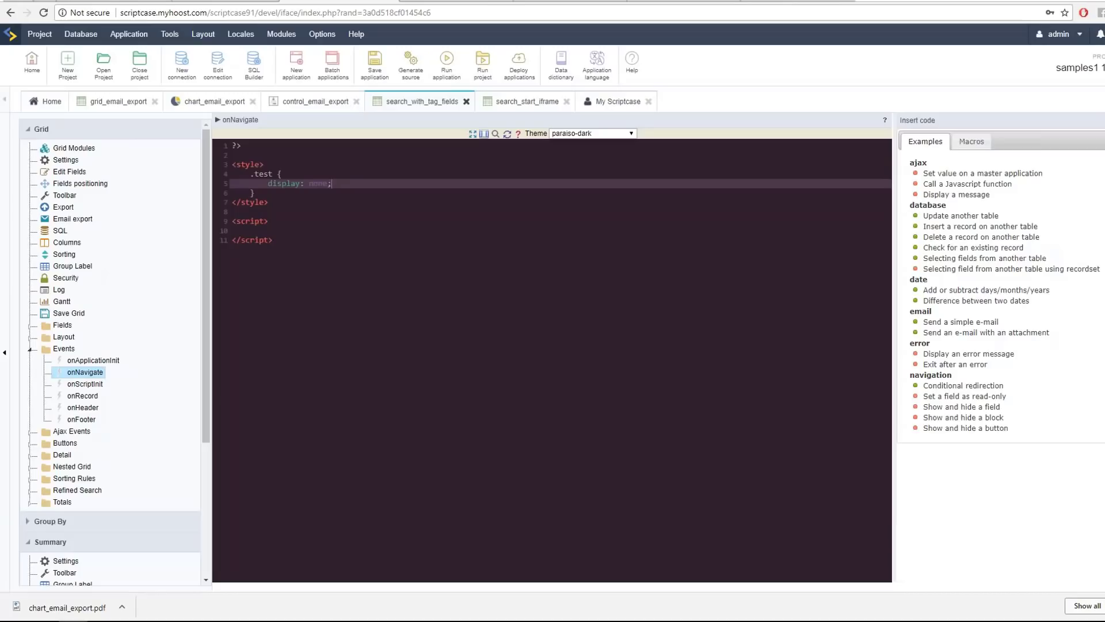
- Expand the abbreviation table>tr>td into table markup below the script block
{"action": "key", "text": "Down"}
{"action": "key", "text": "Down"}
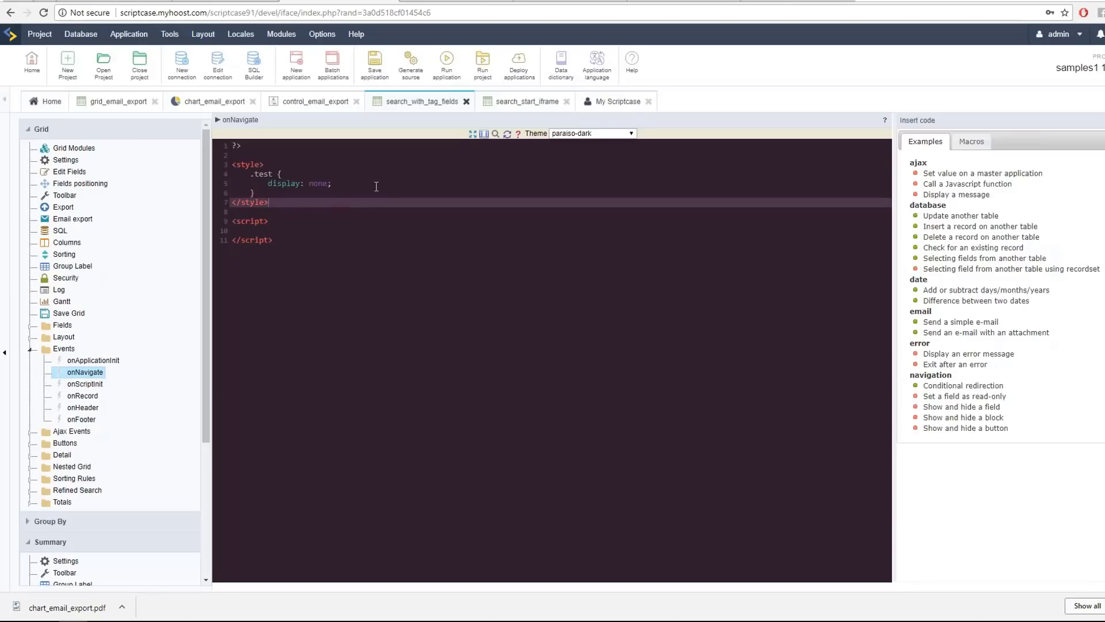
{"action": "key", "text": "Down"}
{"action": "key", "text": "Down"}
{"action": "key", "text": "Down"}
{"action": "key", "text": "Down"}
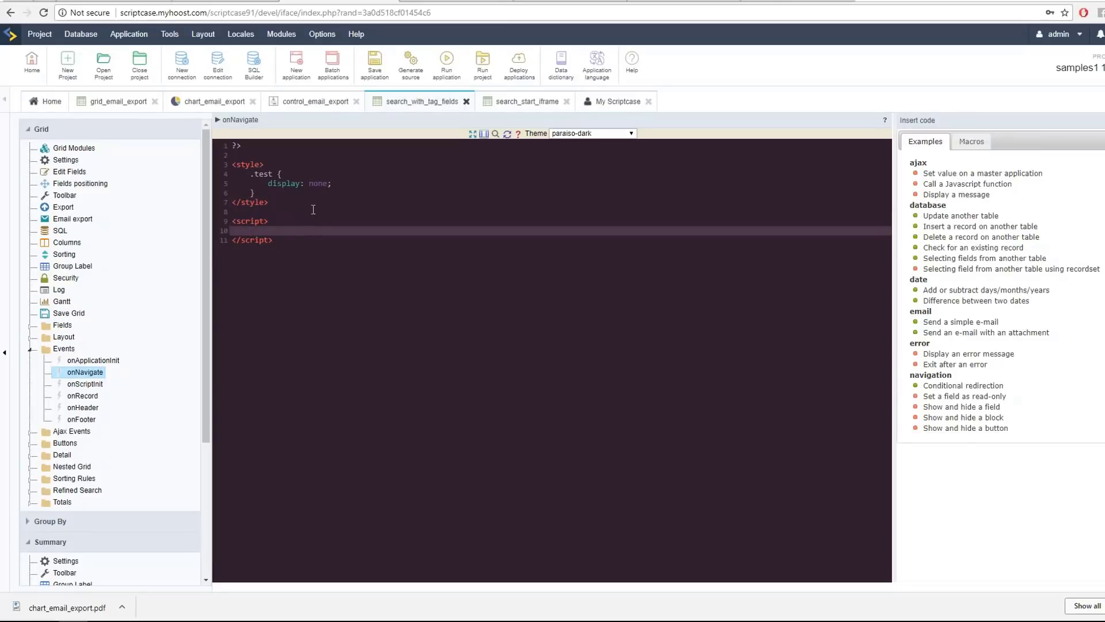
{"action": "key", "text": "End"}
{"action": "key", "text": "Return"}
{"action": "key", "text": "Return"}
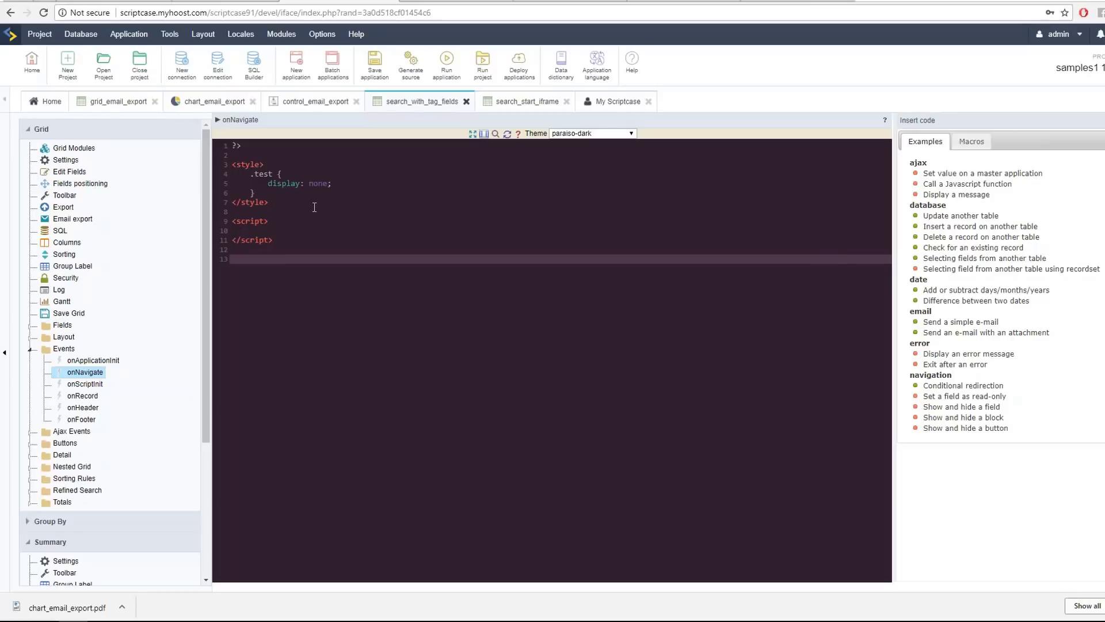
{"action": "type", "text": "ta"}
{"action": "type", "text": "ble:"}
{"action": "type", "text": ">"}
{"action": "type", "text": "tr"}
{"action": "type", "text": ">td"}
{"action": "key", "text": "Tab"}
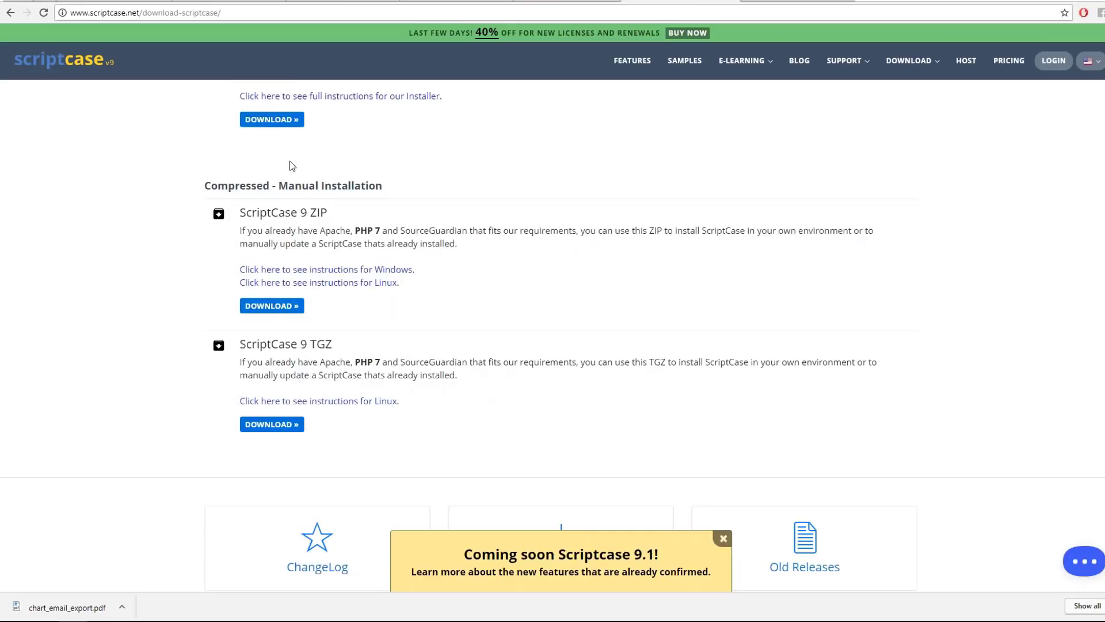
- Leave the ScriptCase download page, return to the ScriptCase editor and check the expanded table markup
{"action": "scroll", "coordinate": [291, 181], "scroll_direction": "up", "scroll_amount": 7}
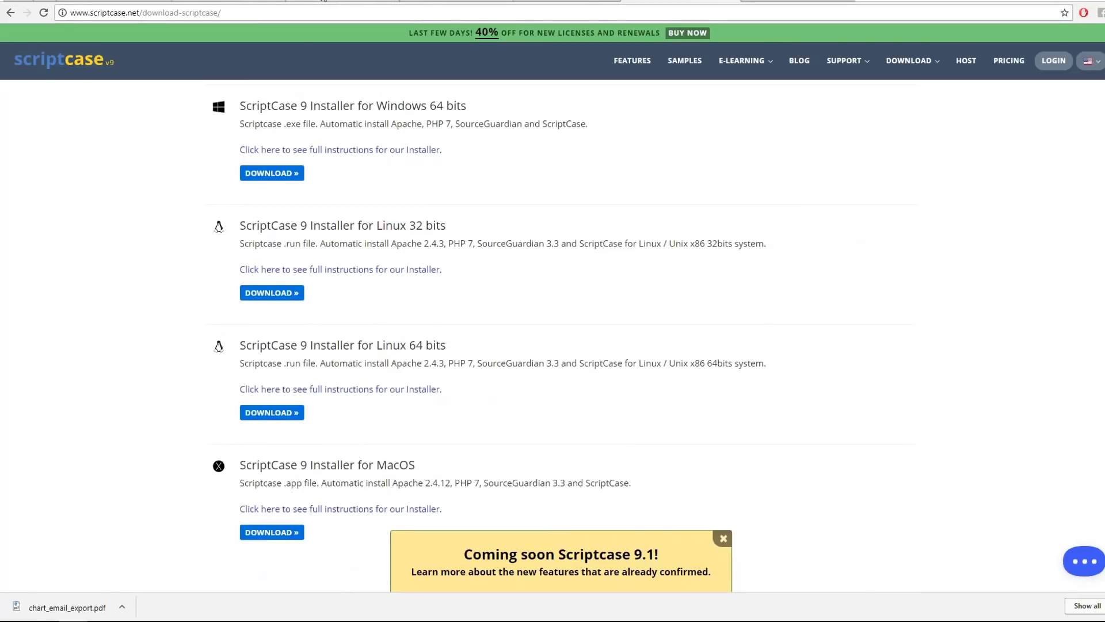
{"action": "left_click", "coordinate": [324, 2]}
{"action": "left_click_drag", "start_coordinate": [299, 297], "coordinate": [278, 253]}
{"action": "left_click", "coordinate": [279, 256]}
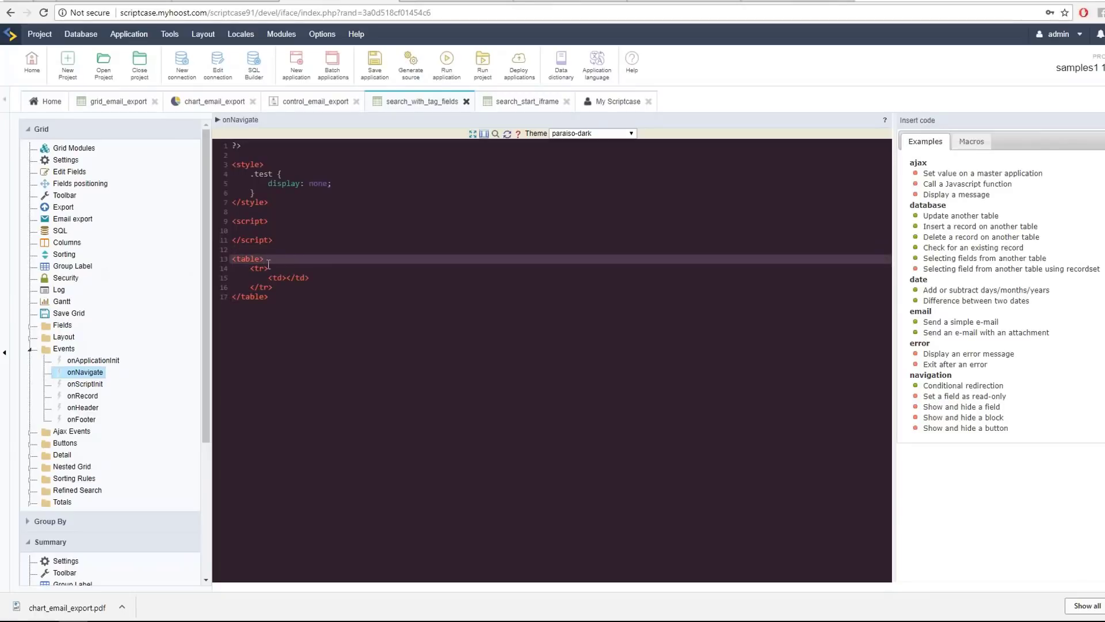
{"action": "left_click", "coordinate": [297, 296]}
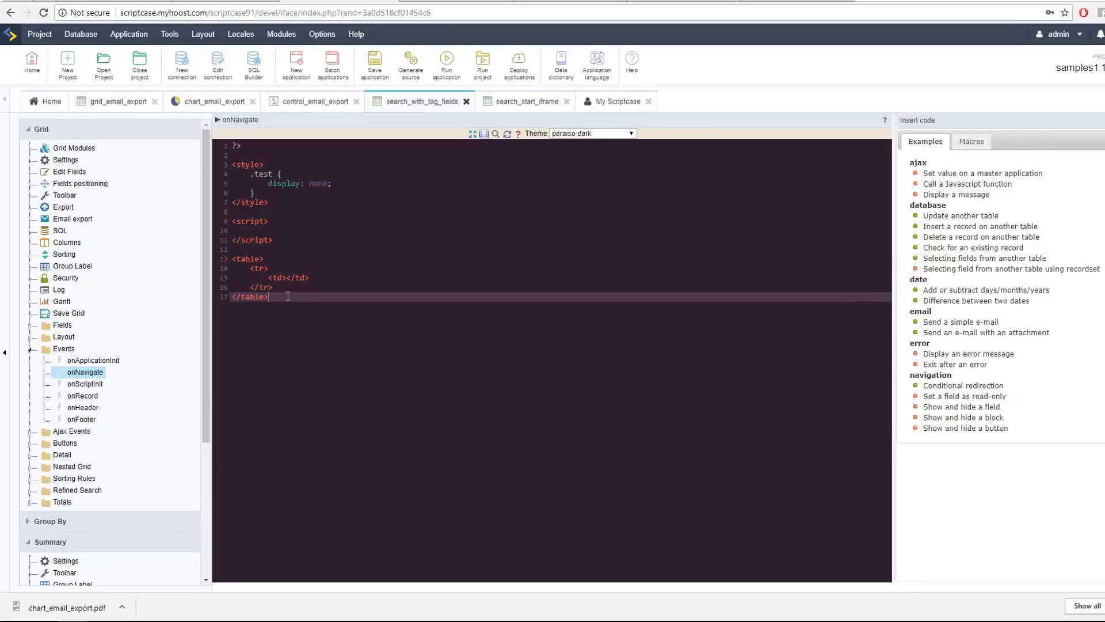
{"action": "left_click", "coordinate": [306, 277]}
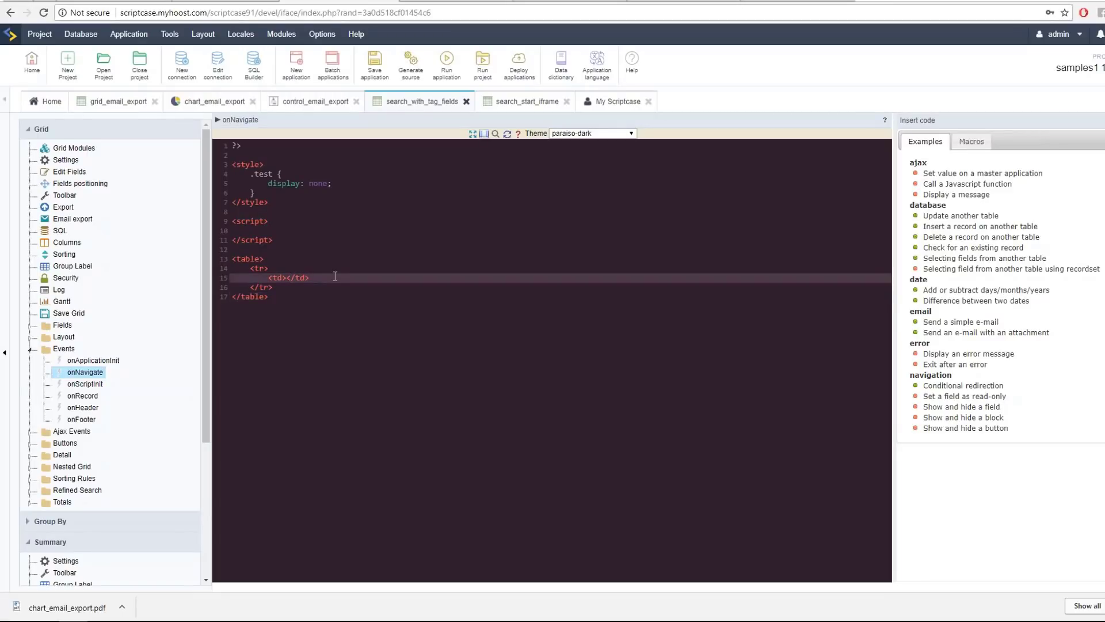
{"action": "left_click", "coordinate": [299, 288]}
{"action": "left_click", "coordinate": [287, 297]}
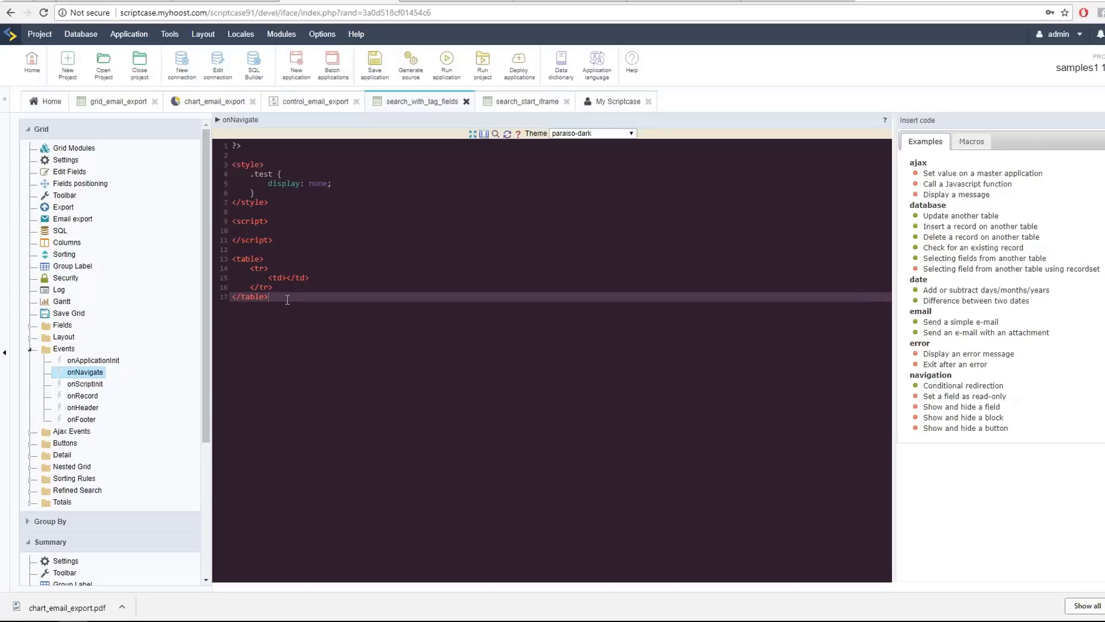
- Wrap the whole table block in a form element using the abbreviation form
{"action": "mouse_move", "coordinate": [287, 301]}
{"action": "left_mouse_down"}
{"action": "mouse_move", "coordinate": [228, 259]}
{"action": "mouse_move", "coordinate": [281, 292]}
{"action": "left_mouse_up"}
{"action": "left_click", "coordinate": [229, 258]}
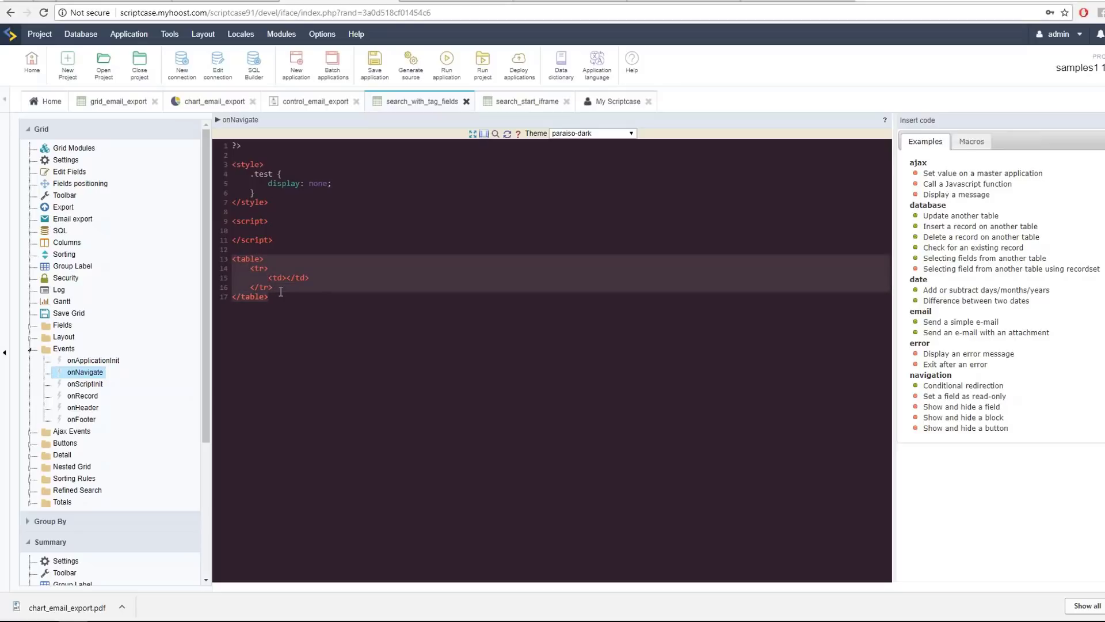
{"action": "key", "text": "ctrl+shift+a"}
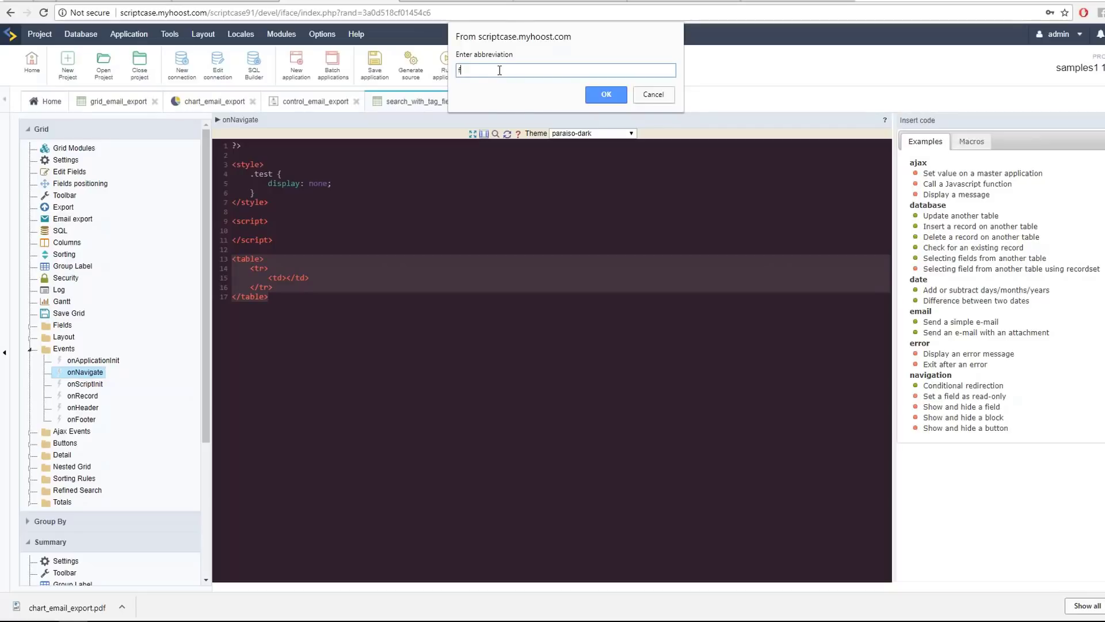
{"action": "type", "text": "orm"}
{"action": "key", "text": "Return"}
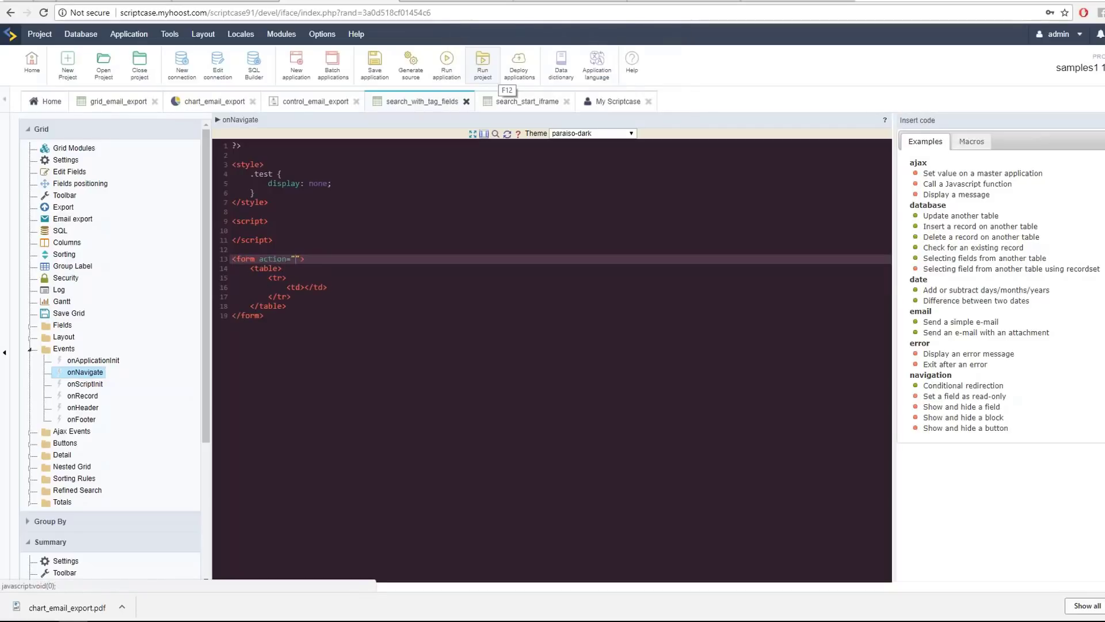
- Examine the form element around the table and the table's indentation inside it
{"action": "left_click", "coordinate": [235, 259]}
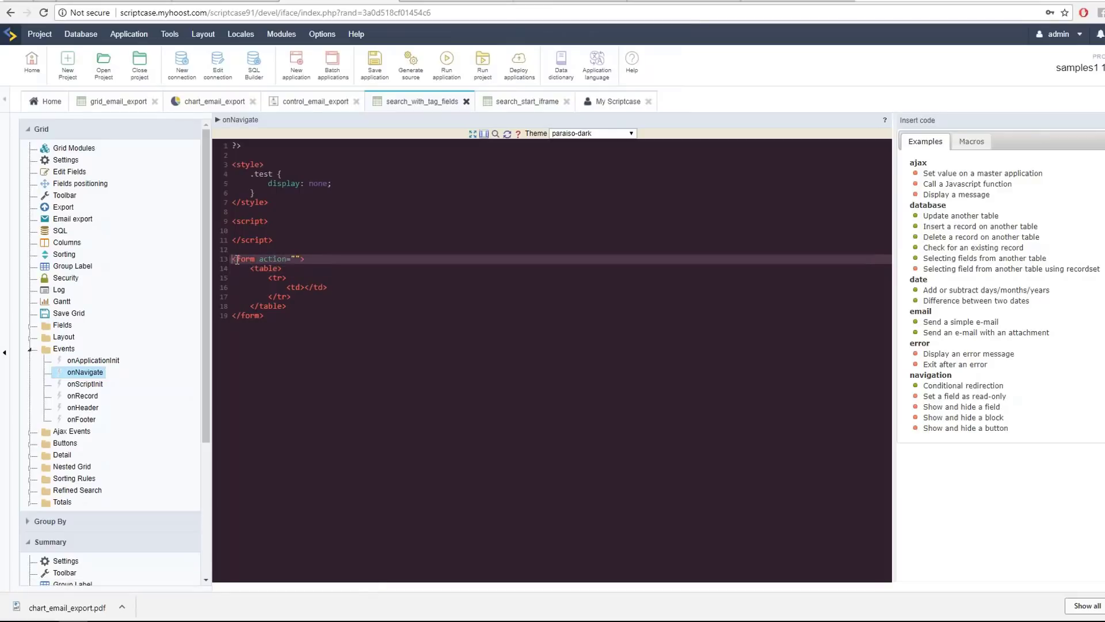
{"action": "left_click", "coordinate": [231, 268]}
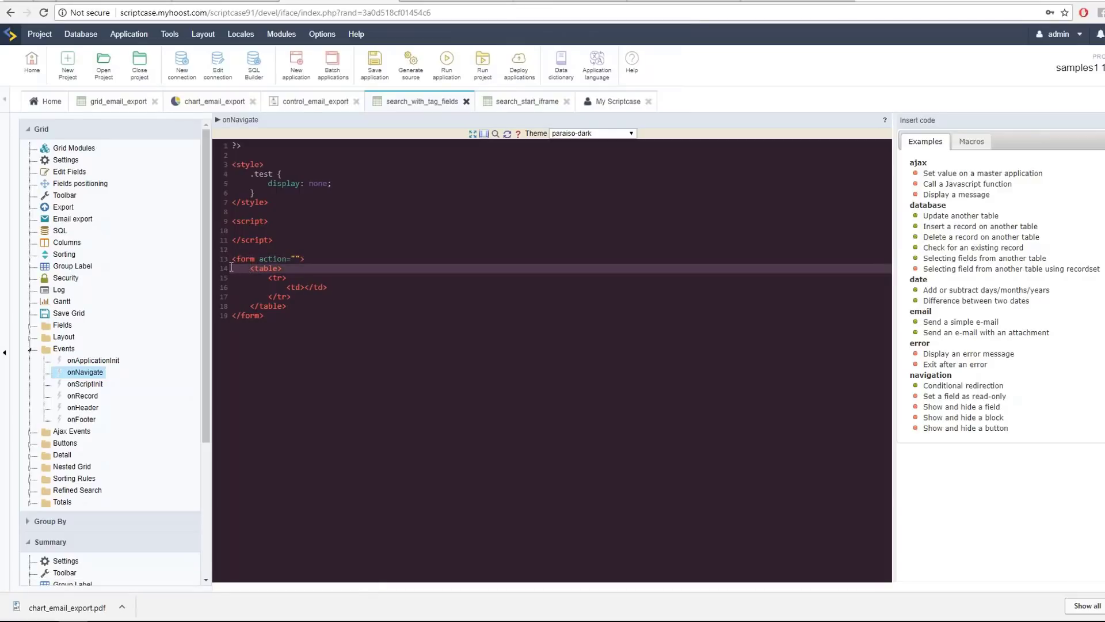
{"action": "left_click_drag", "start_coordinate": [231, 268], "coordinate": [286, 307]}
{"action": "left_click", "coordinate": [334, 256]}
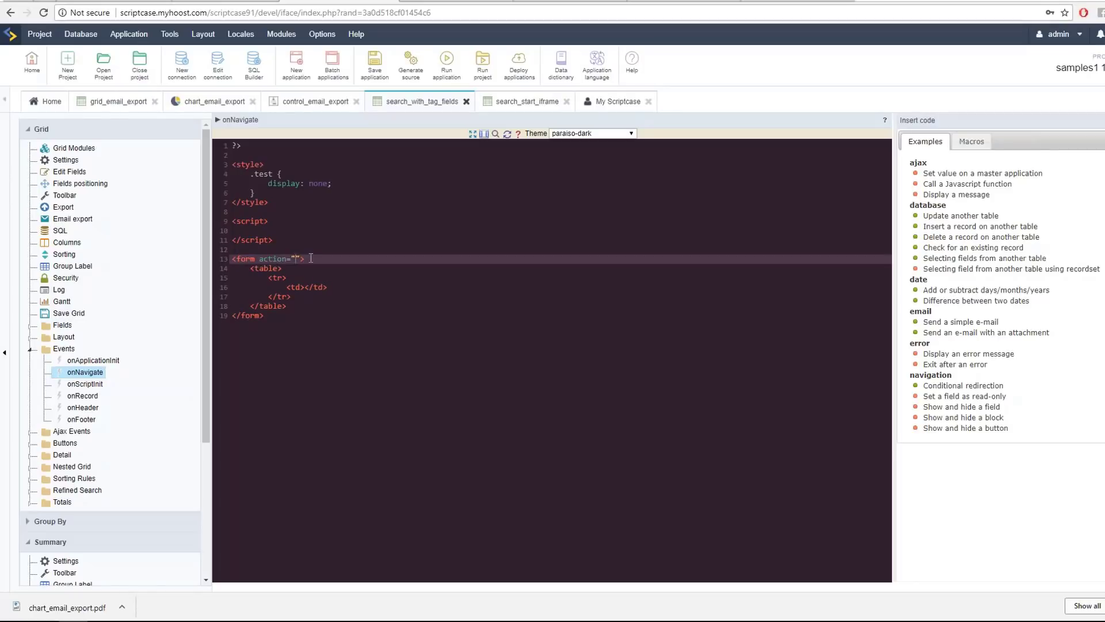
{"action": "left_click", "coordinate": [286, 222]}
{"action": "left_click", "coordinate": [289, 228]}
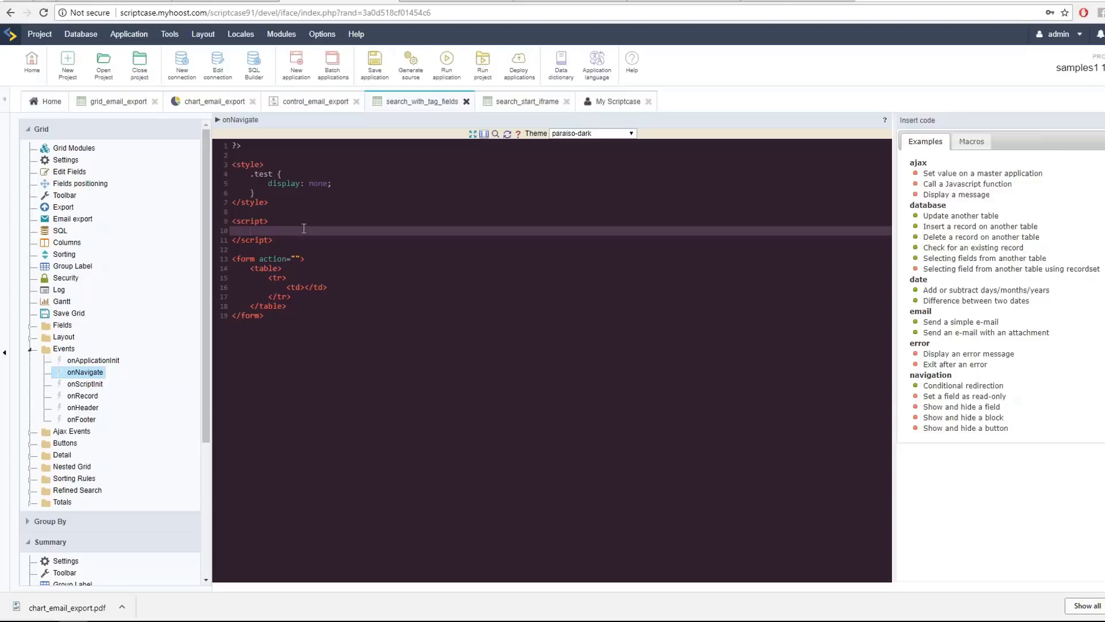
{"action": "left_click", "coordinate": [280, 183]}
- Duplicate the td line in the table row seven times
{"action": "left_click", "coordinate": [308, 286]}
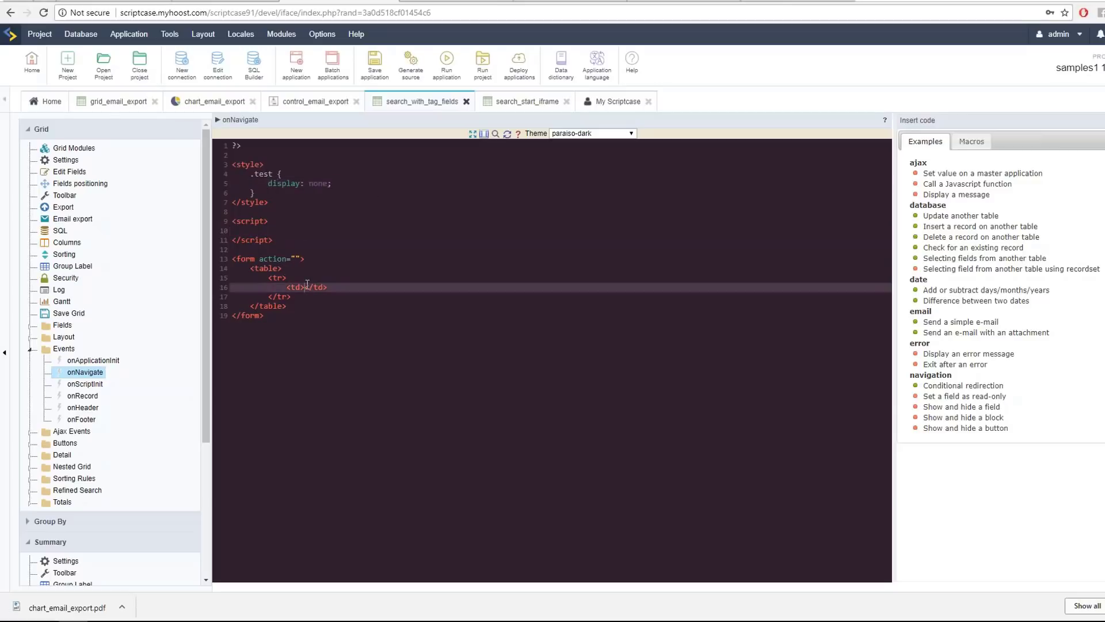
{"action": "key", "text": "ctrl+d"}
{"action": "key", "text": "ctrl+d"}
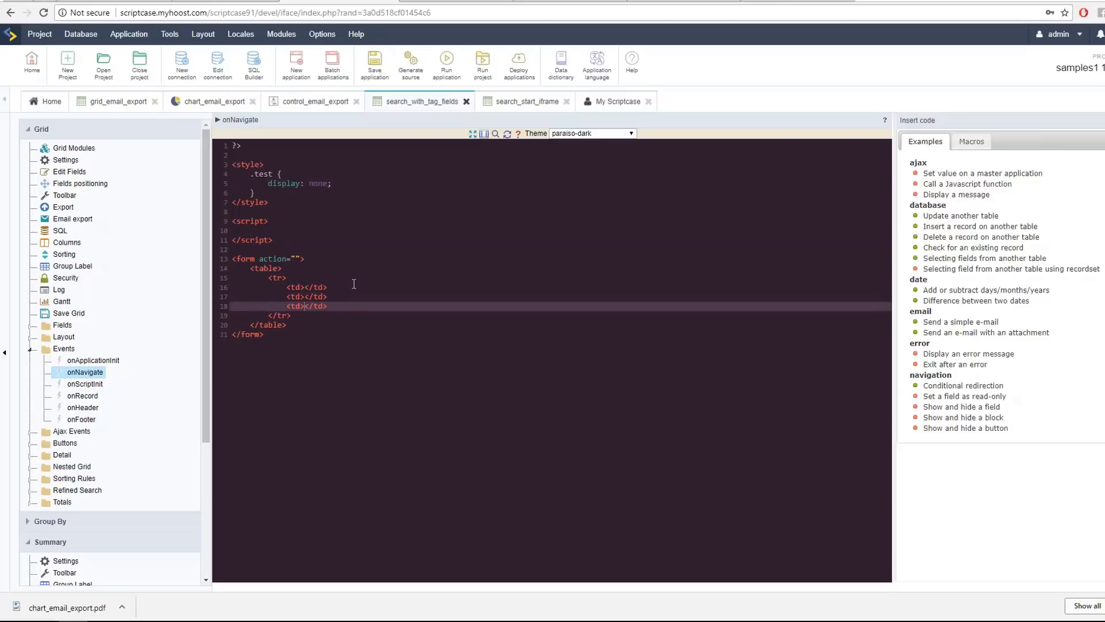
{"action": "key", "text": "ctrl+d"}
{"action": "key", "text": "ctrl+d"}
{"action": "key", "text": "ctrl+d"}
{"action": "key", "text": "ctrl+d"}
{"action": "key", "text": "ctrl+d"}
{"action": "left_click", "coordinate": [311, 295]}
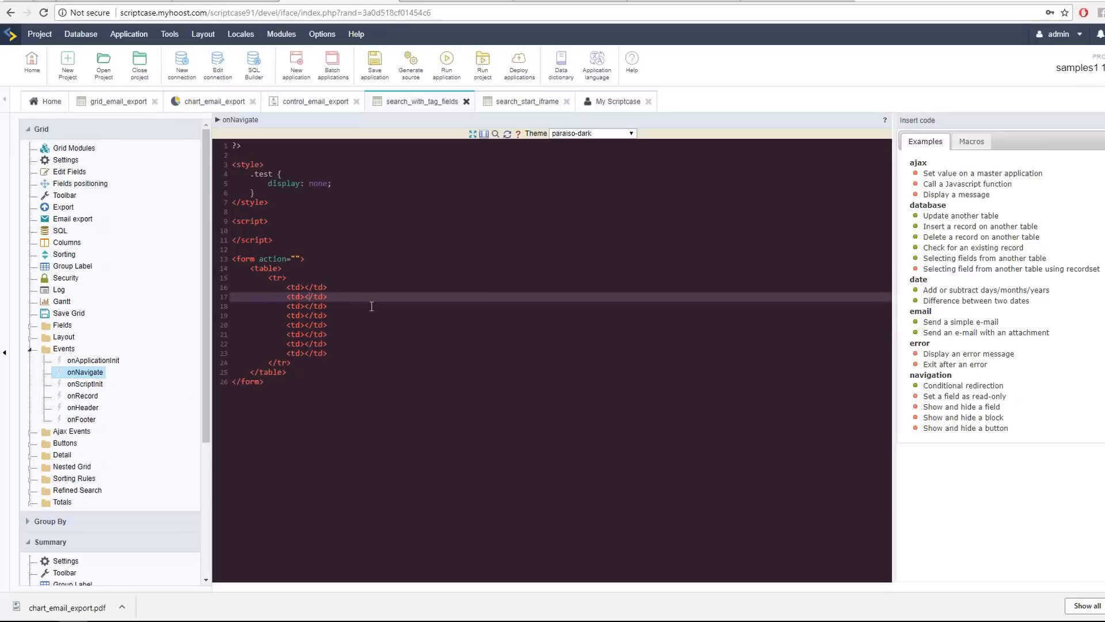
{"action": "key", "text": "Return"}
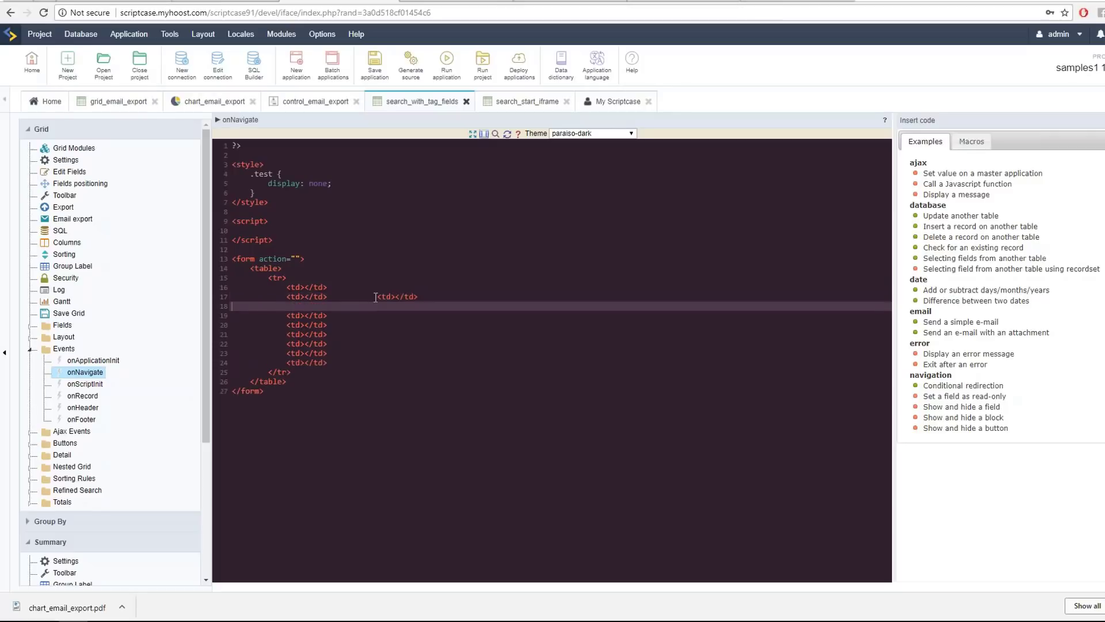
{"action": "key", "text": "BackSpace"}
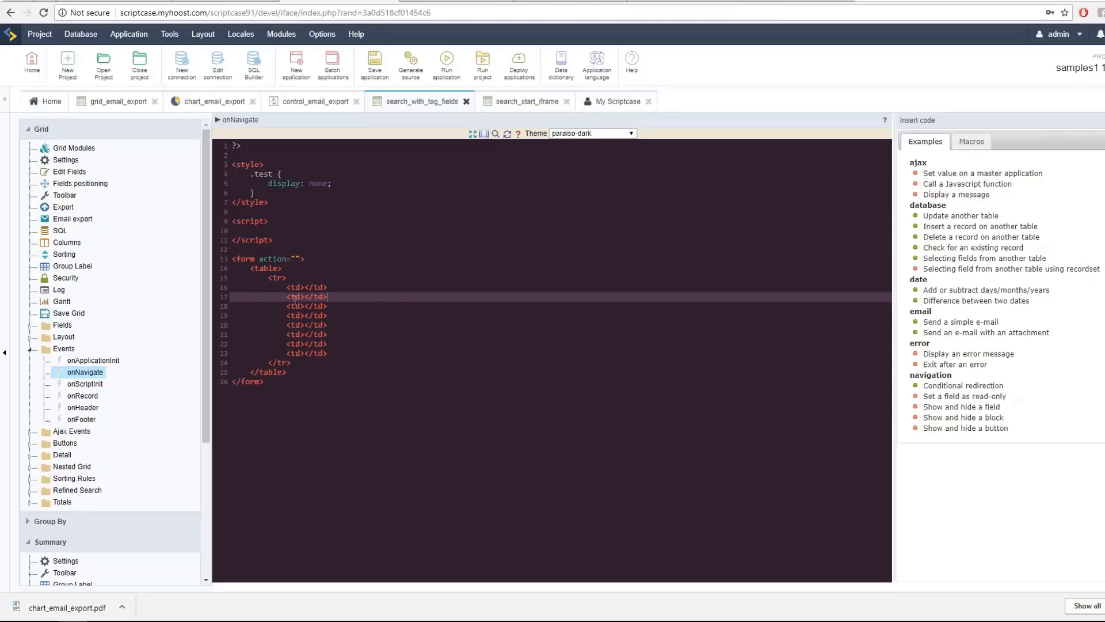
{"action": "key", "text": "Down"}
{"action": "key", "text": "Home"}
{"action": "type", "text": "<td></td>"}
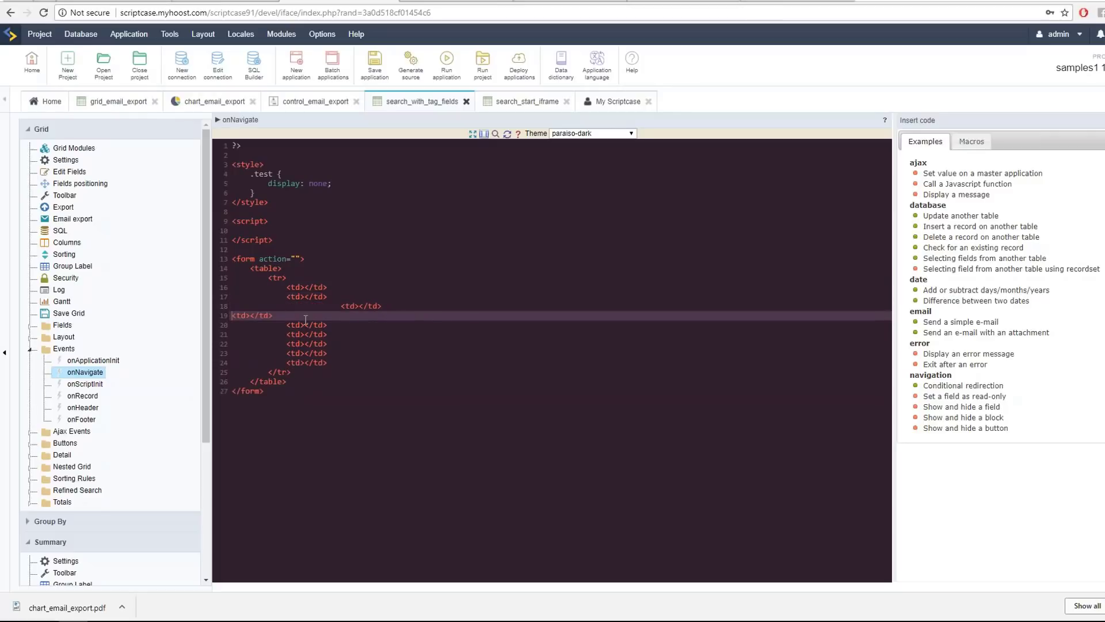
{"action": "key", "text": "ctrl+z"}
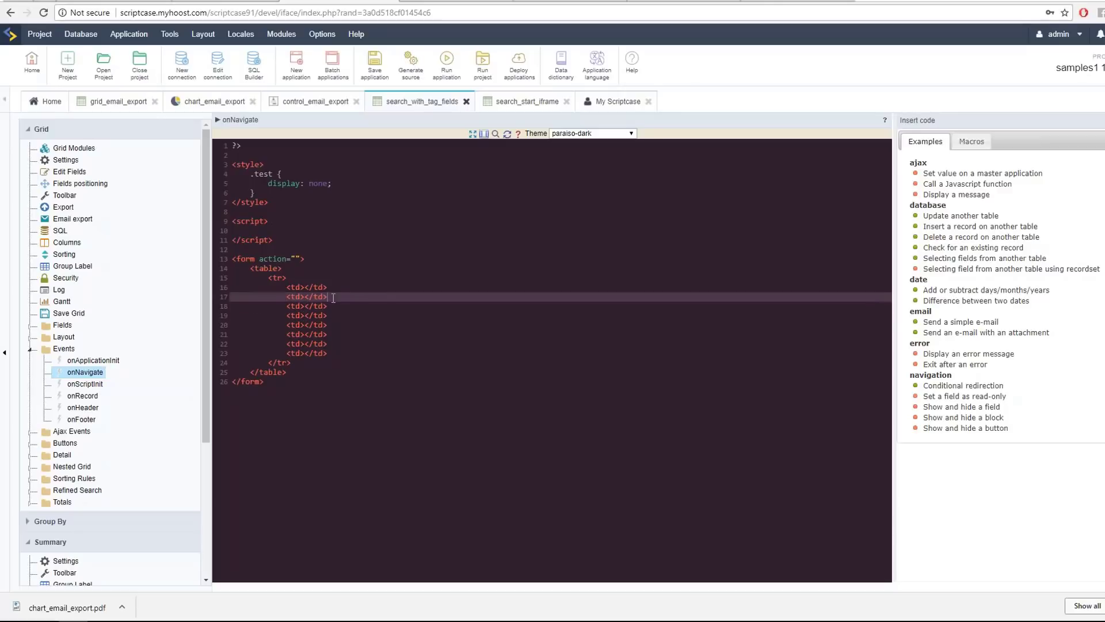
- Add the attribute class="test" simultaneously to the six td tags on lines 17 to 22 using multiple cursors
{"action": "left_click", "coordinate": [291, 306]}
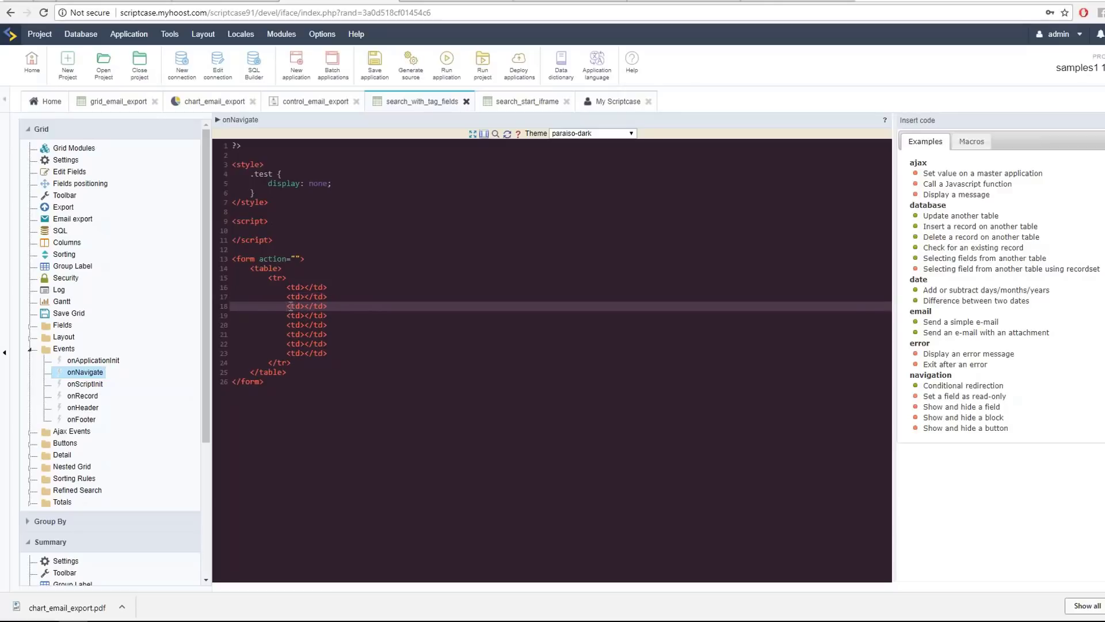
{"action": "key", "text": "shift+Down"}
{"action": "key", "text": "shift+Down"}
{"action": "key", "text": "shift+Down"}
{"action": "key", "text": "shift+Down"}
{"action": "key", "text": "shift+Down"}
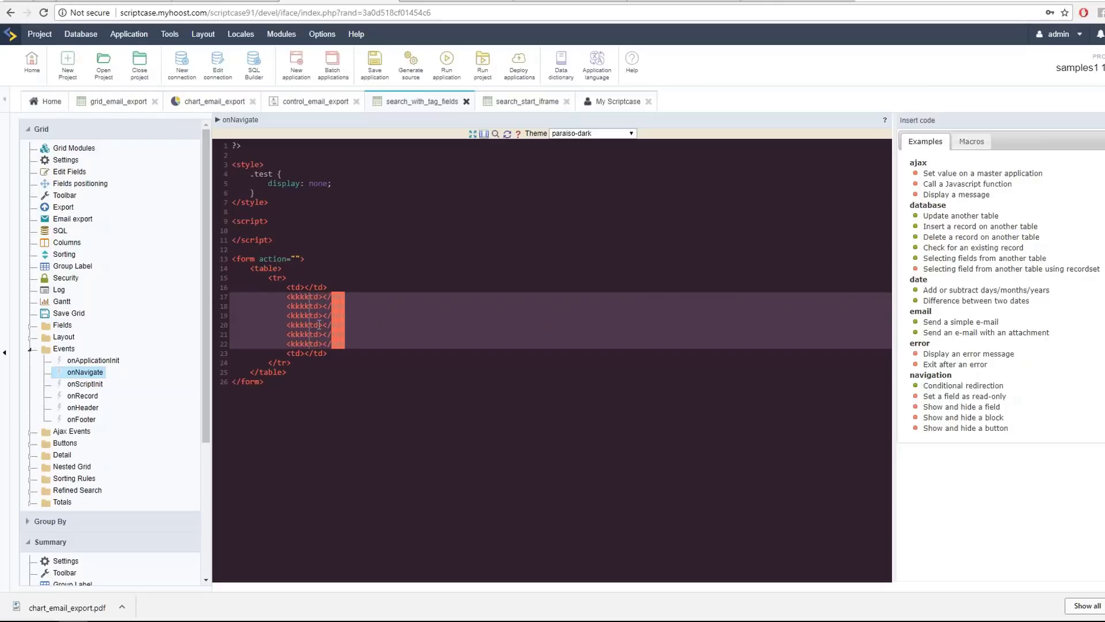
{"action": "key", "text": "Right"}
{"action": "key", "text": "Right"}
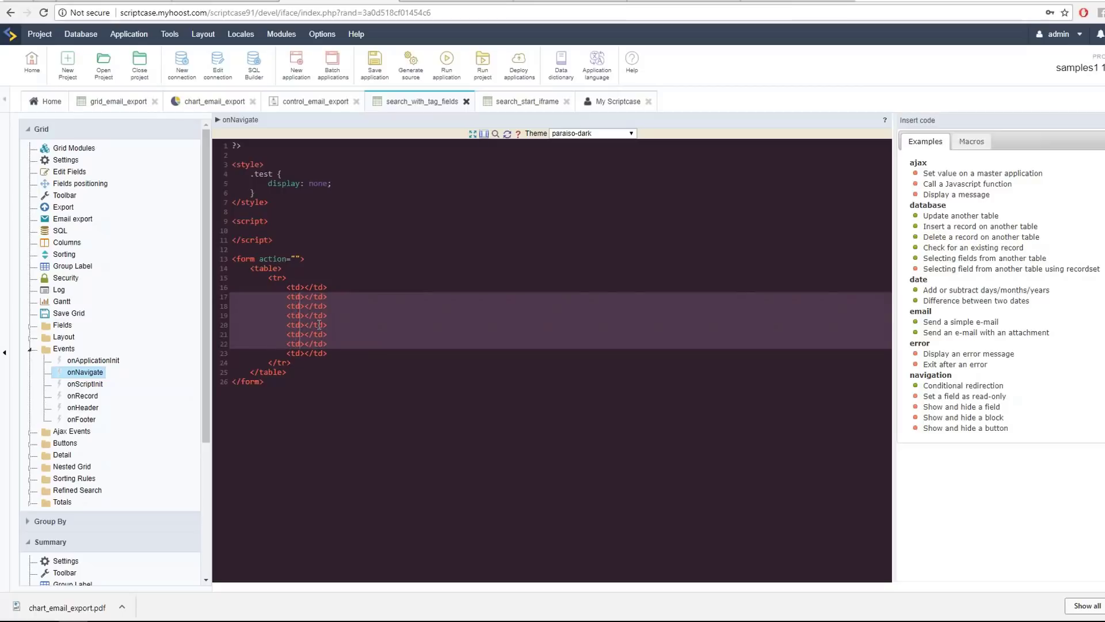
{"action": "type", "text": "class="}
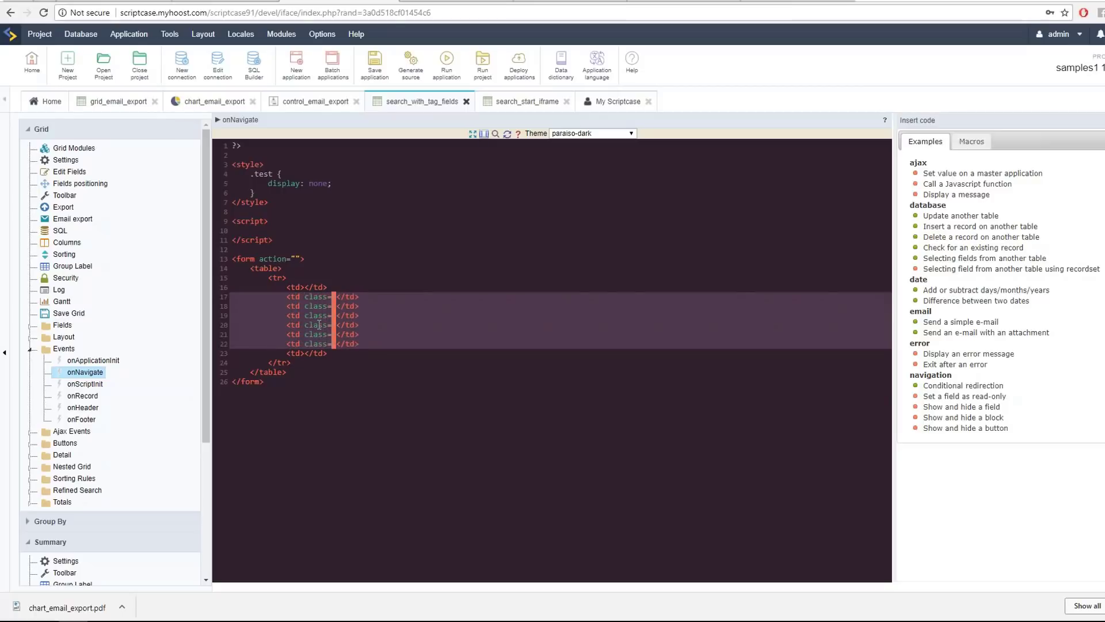
{"action": "type", "text": "\"test\""}
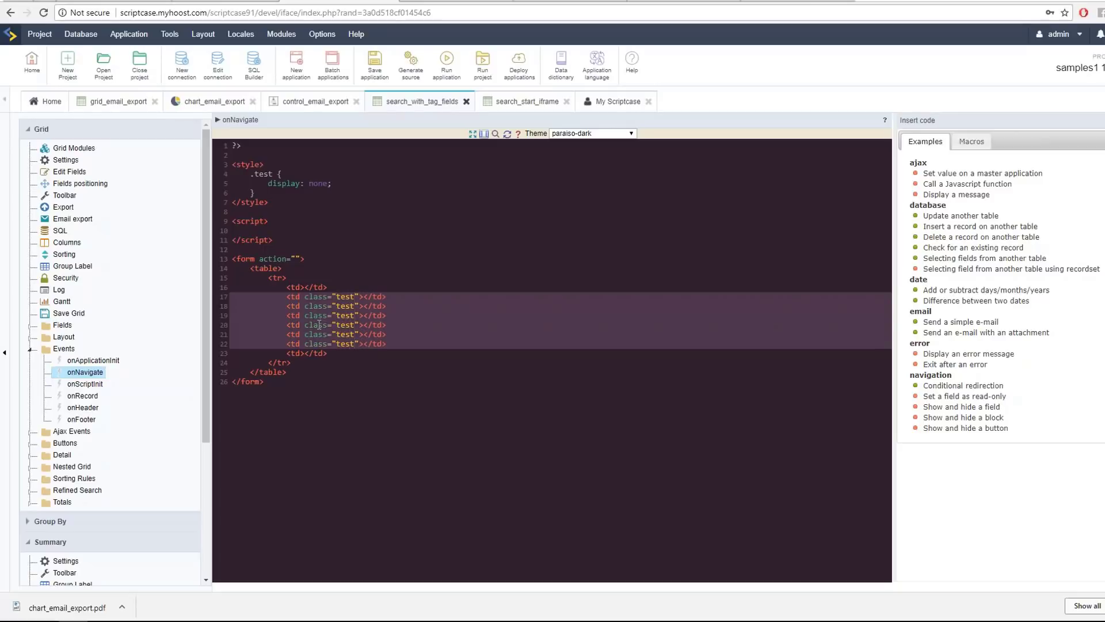
- Append the second class test2 to the class attribute of the same six td tags at once and save the application
{"action": "left_click", "coordinate": [385, 325]}
{"action": "left_click", "coordinate": [387, 297]}
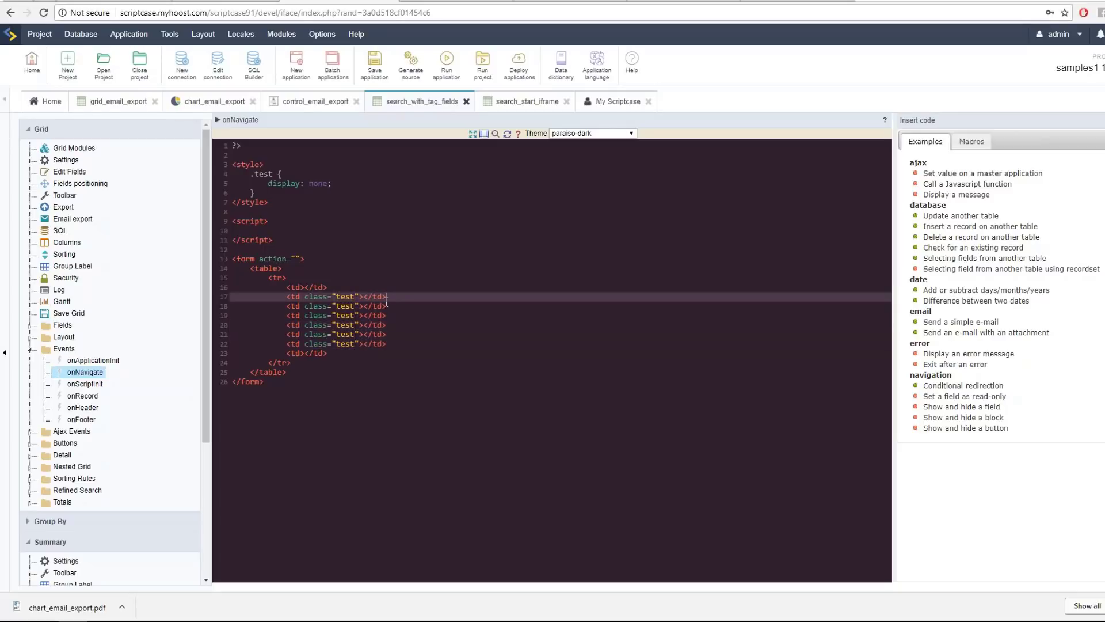
{"action": "left_click", "coordinate": [336, 297]}
{"action": "left_click_drag", "start_coordinate": [353, 293], "coordinate": [353, 303]}
{"action": "left_click_drag", "start_coordinate": [353, 313], "coordinate": [354, 343]}
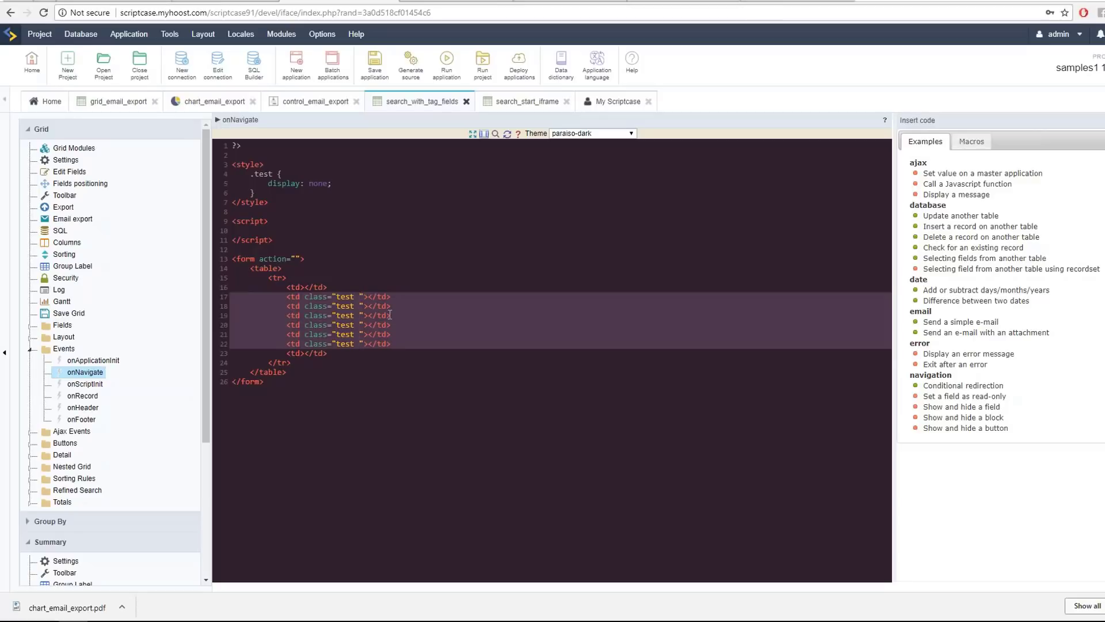
{"action": "type", "text": "test2"}
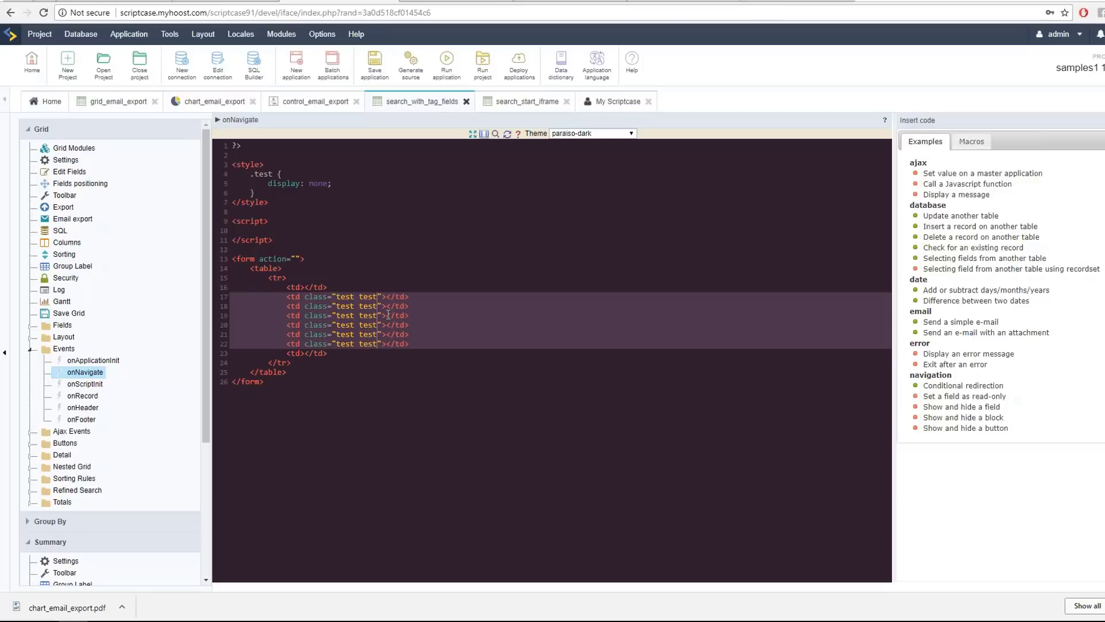
{"action": "left_click", "coordinate": [289, 287]}
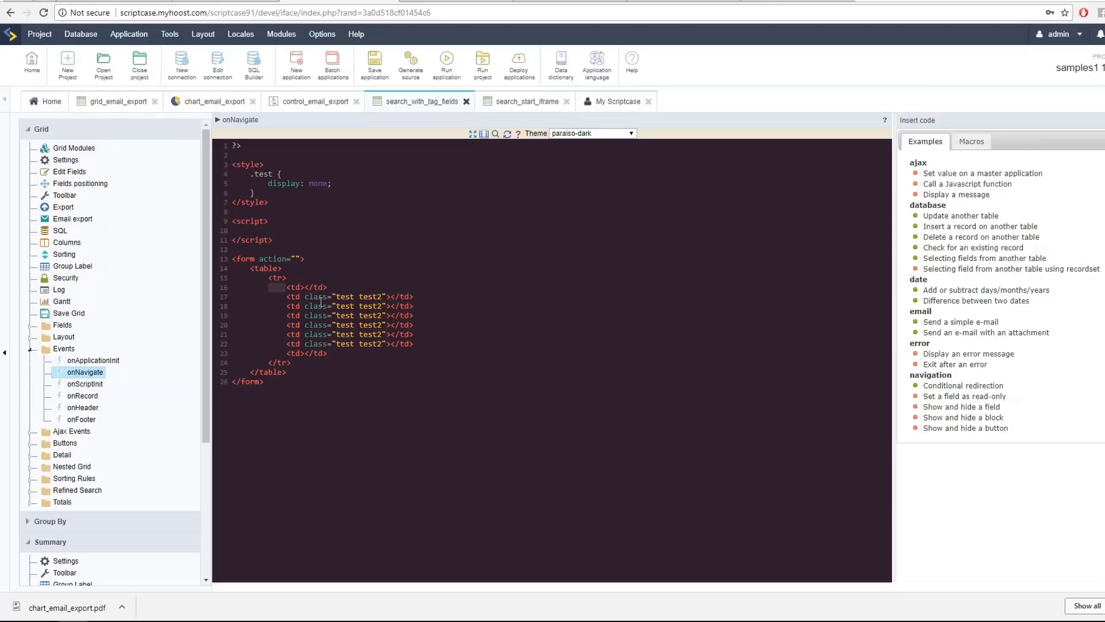
{"action": "left_click", "coordinate": [386, 240]}
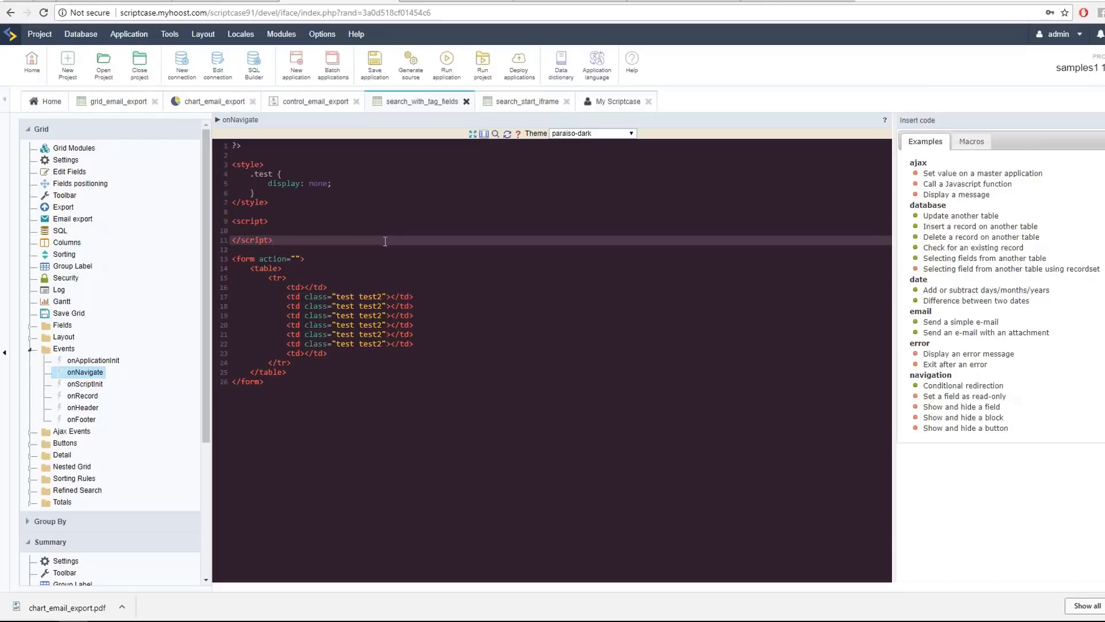
{"action": "key", "text": "ctrl+s"}
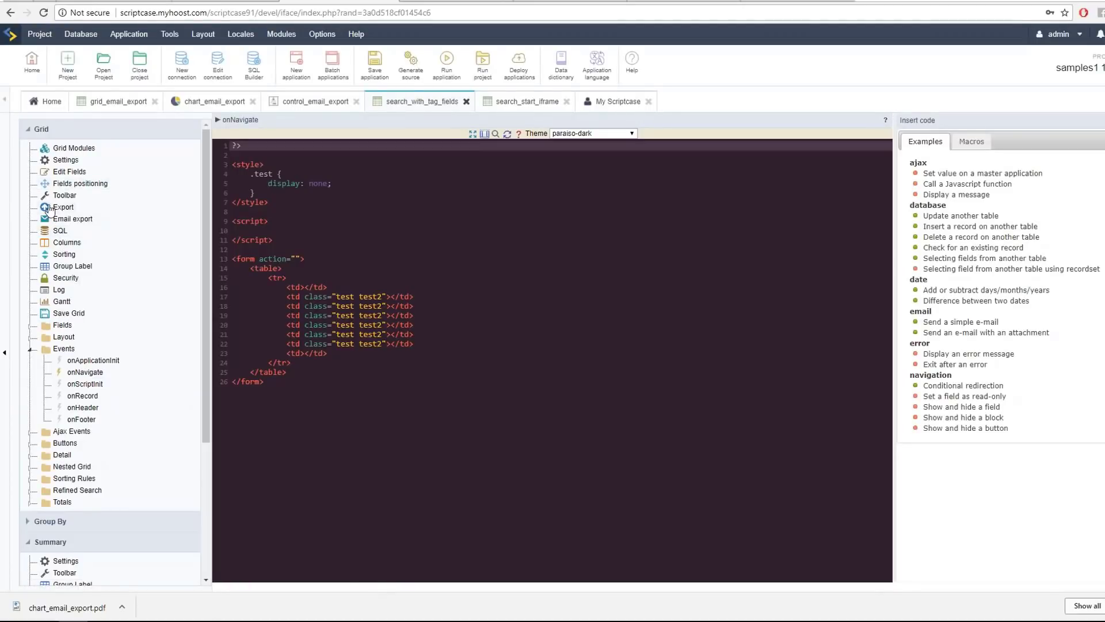
- Open the grid's Toolbar settings and examine the label and shortcut key fields for each button
{"action": "left_click", "coordinate": [46, 213]}
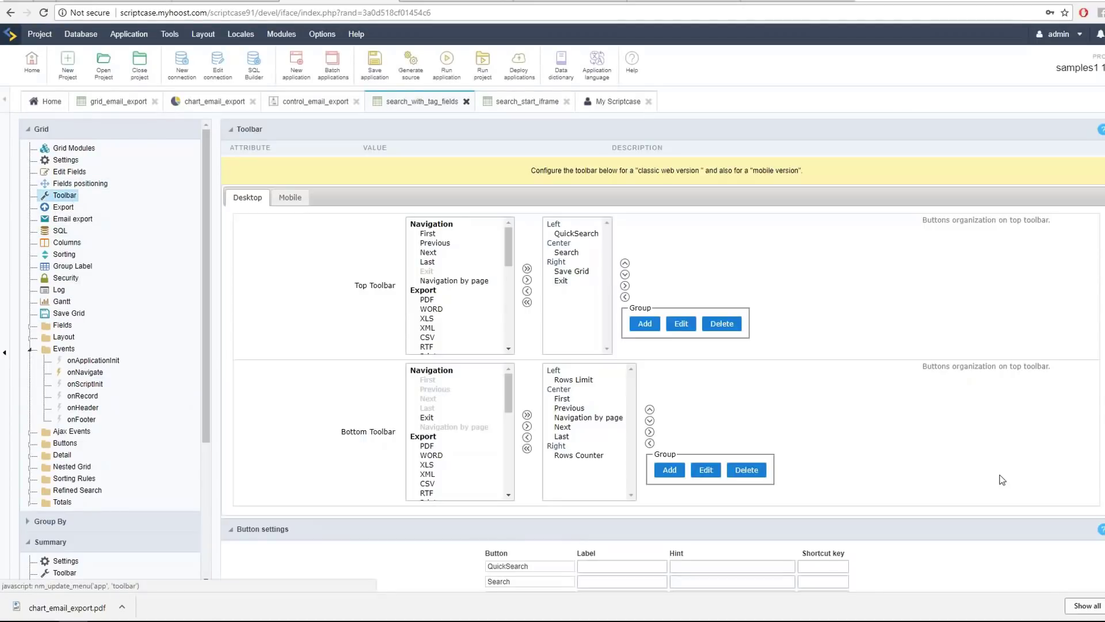
{"action": "scroll", "coordinate": [973, 447], "scroll_direction": "down", "scroll_amount": 2}
{"action": "scroll", "coordinate": [973, 447], "scroll_direction": "down", "scroll_amount": 4}
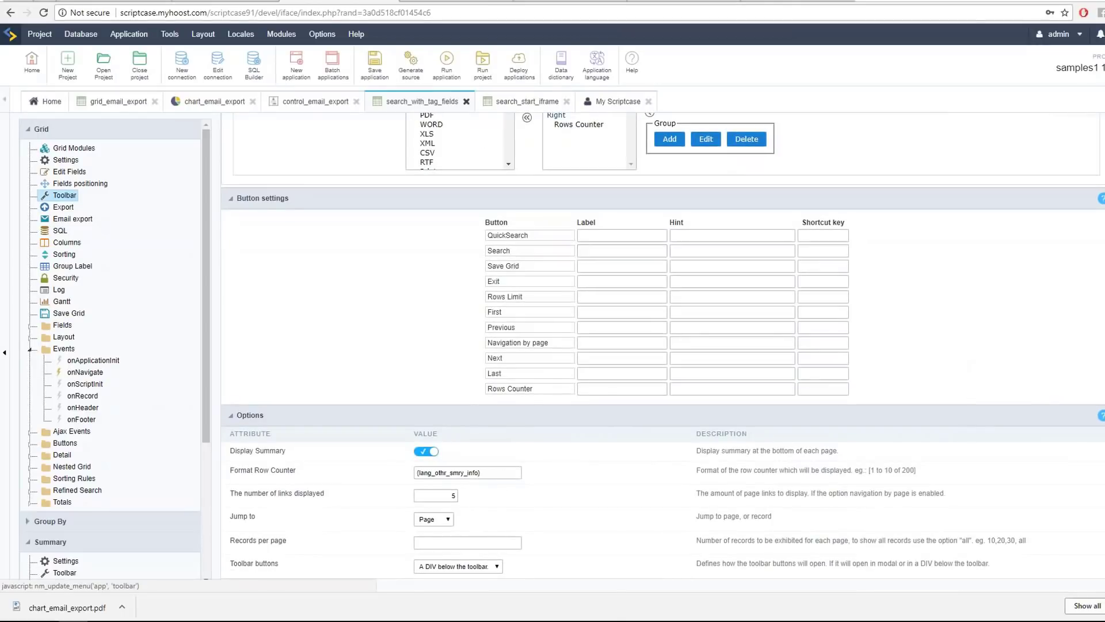
{"action": "left_click", "coordinate": [823, 251]}
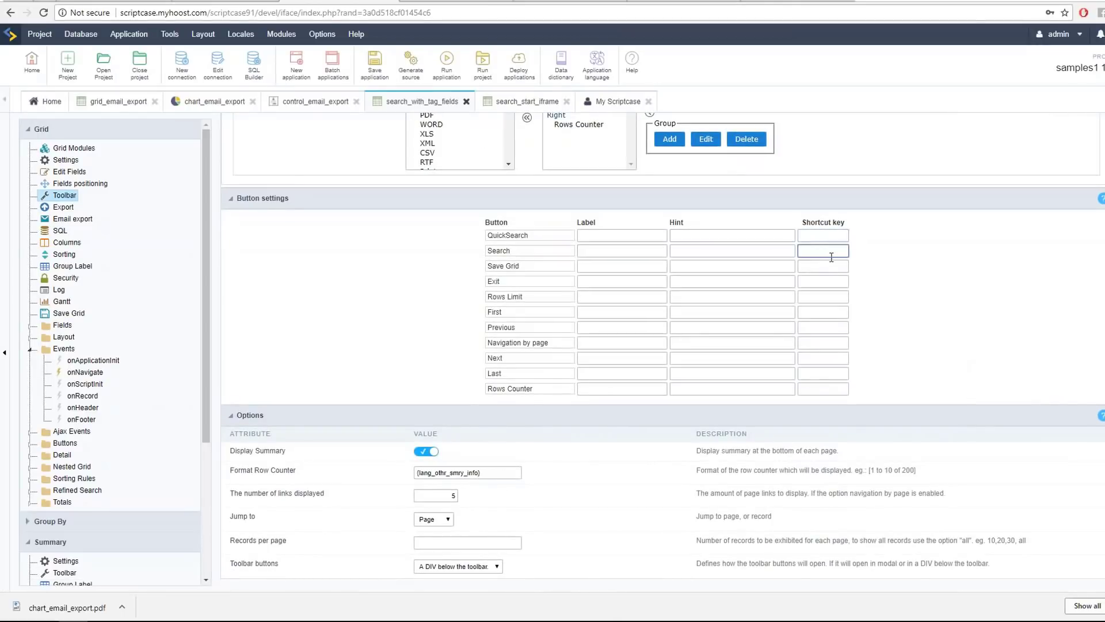
{"action": "left_click", "coordinate": [827, 265]}
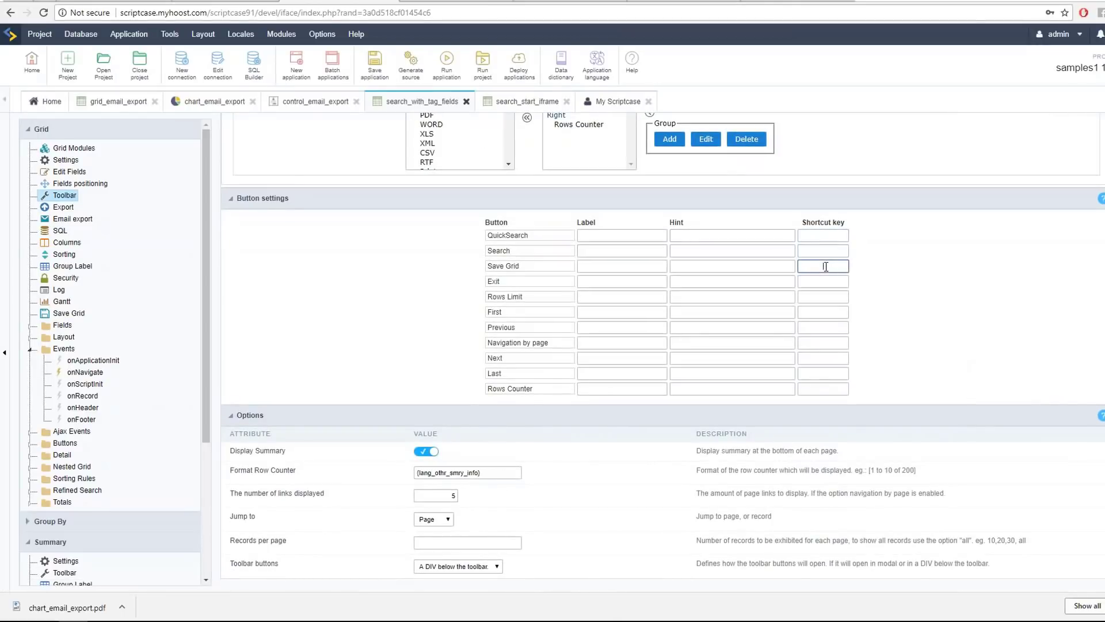
{"action": "left_click", "coordinate": [625, 233]}
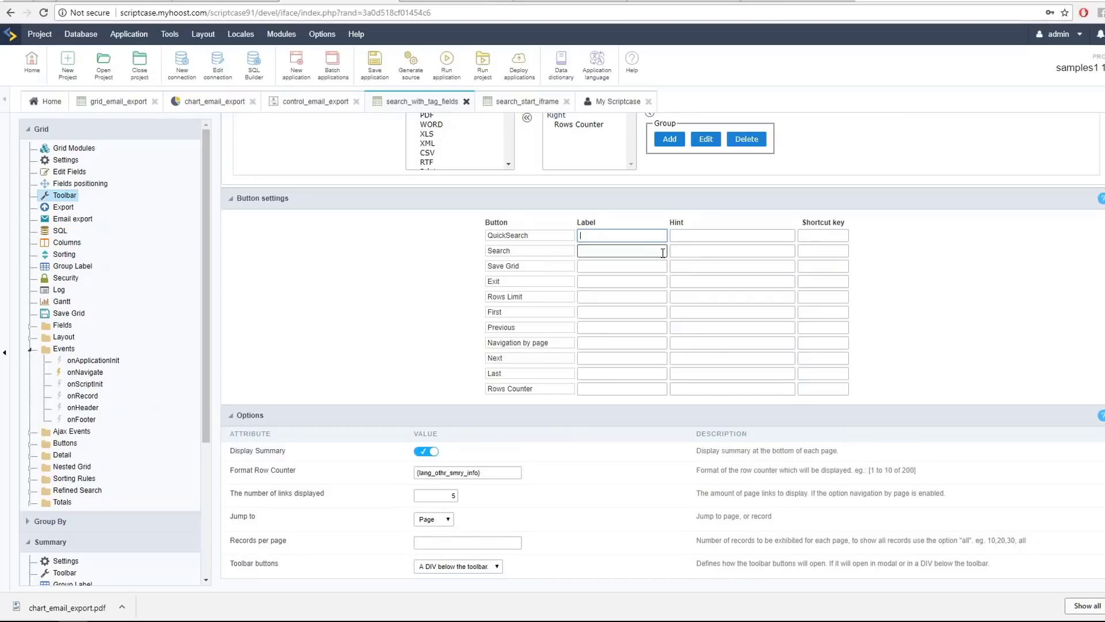
{"action": "left_click", "coordinate": [662, 250]}
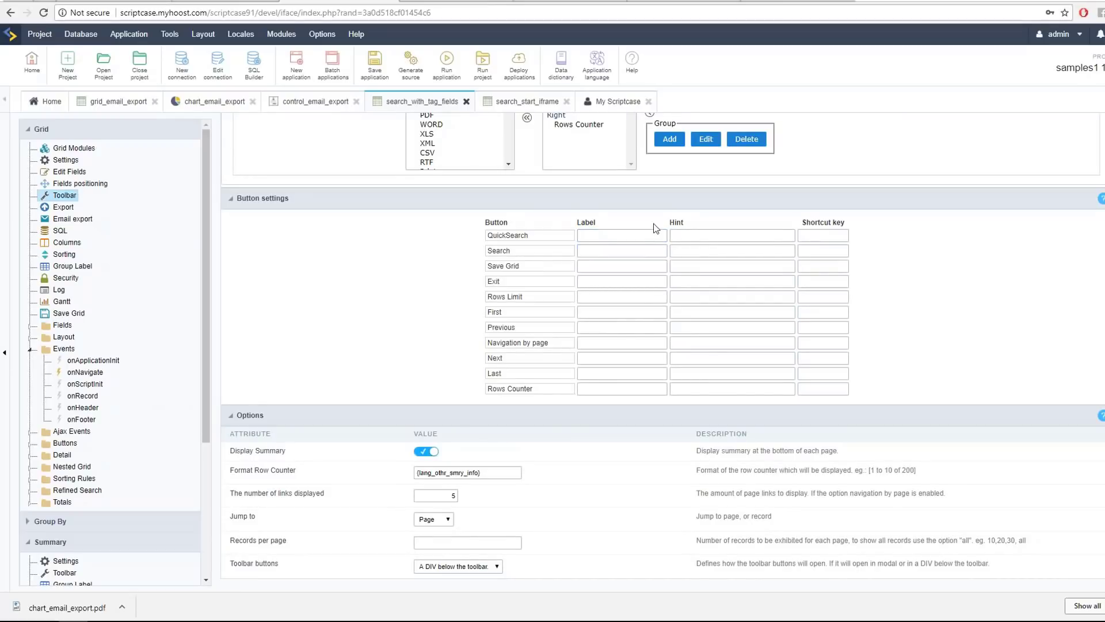
{"action": "left_click", "coordinate": [833, 237]}
{"action": "left_click", "coordinate": [866, 231]}
{"action": "left_click", "coordinate": [836, 236]}
{"action": "left_click", "coordinate": [852, 237]}
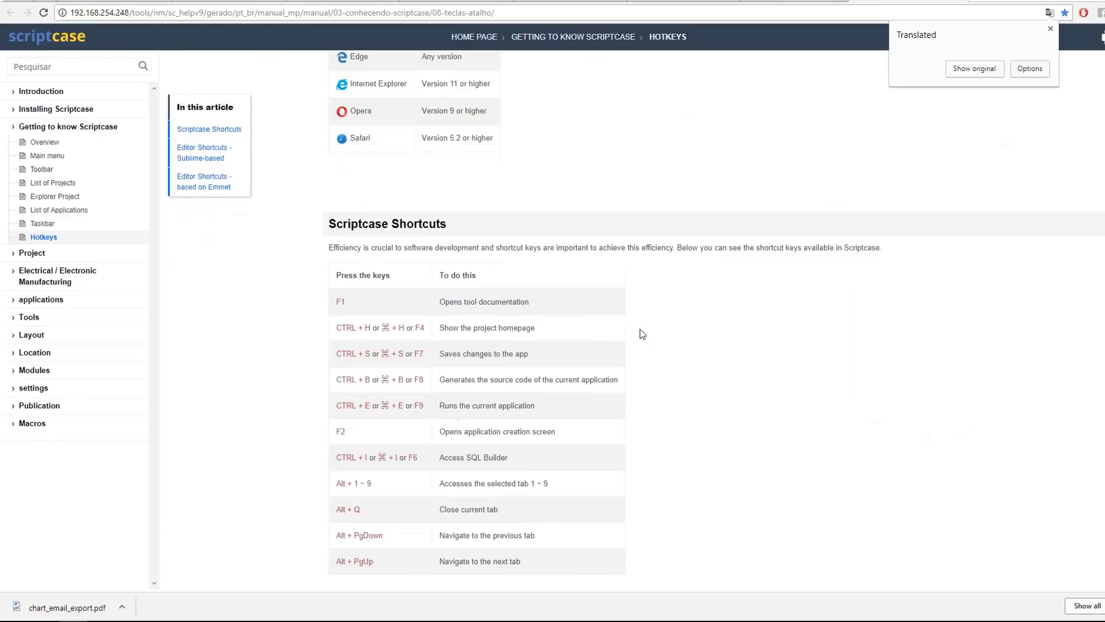
- Examine the Scriptcase Shortcuts table on the manual's Hotkeys page
{"action": "scroll", "coordinate": [646, 329], "scroll_direction": "down", "scroll_amount": 6}
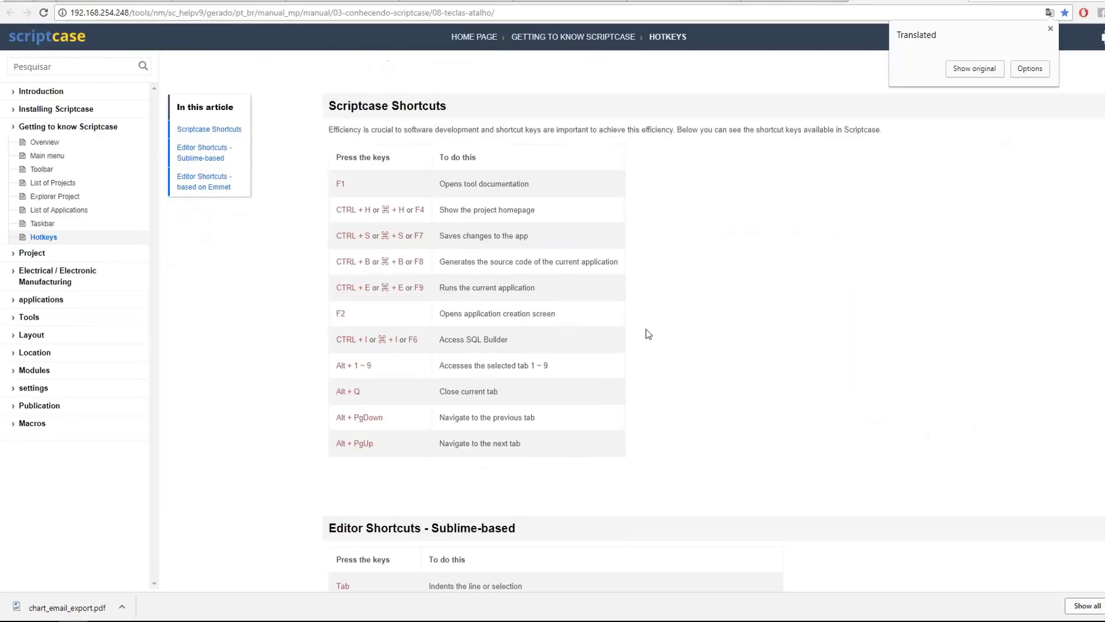
{"action": "scroll", "coordinate": [660, 326], "scroll_direction": "up", "scroll_amount": 5}
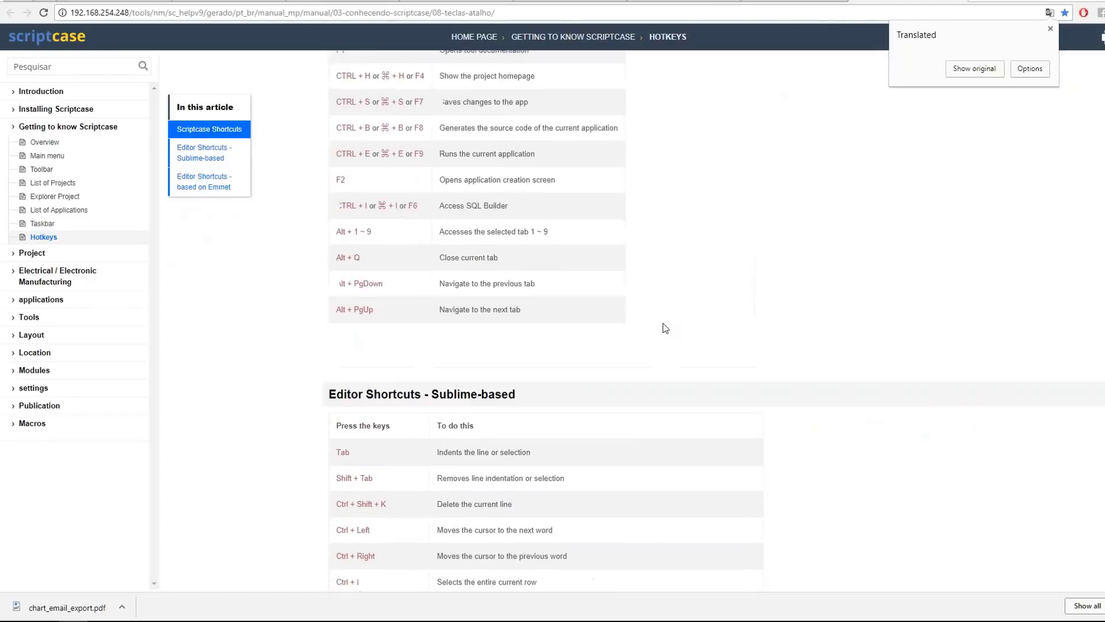
{"action": "left_click_drag", "start_coordinate": [336, 107], "coordinate": [554, 442]}
{"action": "left_click", "coordinate": [556, 441]}
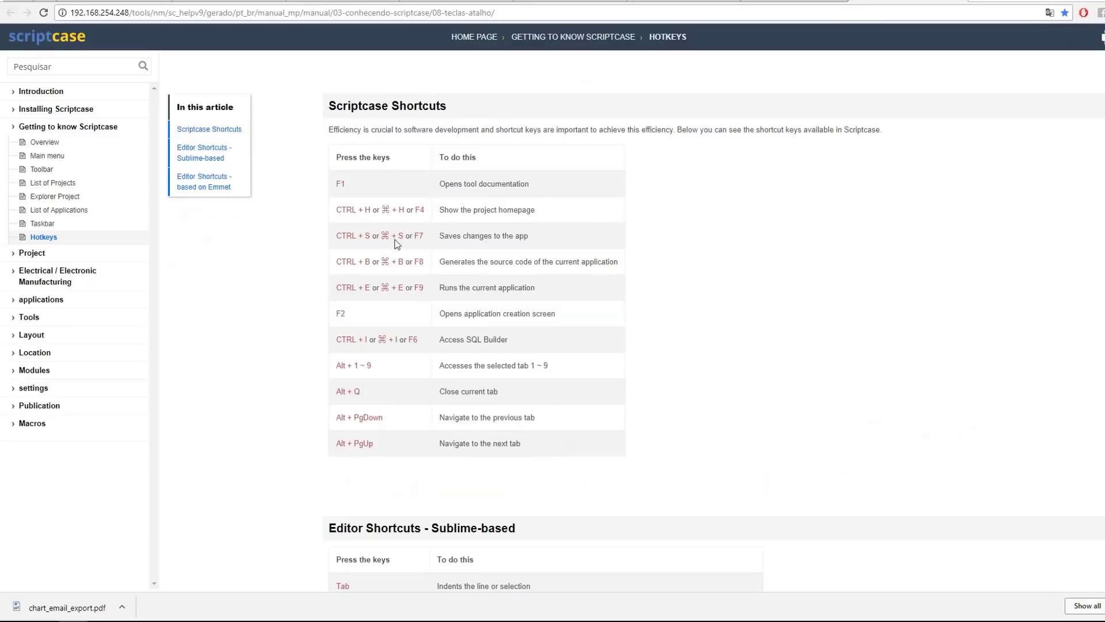
{"action": "double_click", "coordinate": [386, 207]}
- Read through the Sublime-based editor shortcuts table, from the indentation keys to the search commands
{"action": "scroll", "coordinate": [429, 336], "scroll_direction": "down", "scroll_amount": 5}
{"action": "scroll", "coordinate": [432, 333], "scroll_direction": "down", "scroll_amount": 4}
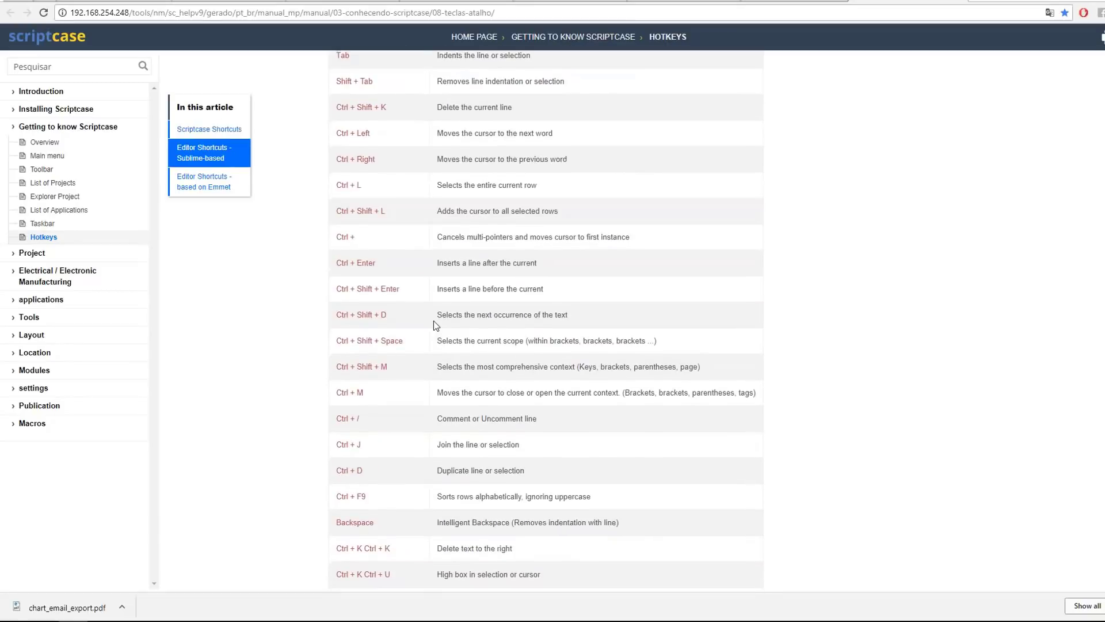
{"action": "scroll", "coordinate": [433, 320], "scroll_direction": "up", "scroll_amount": 2}
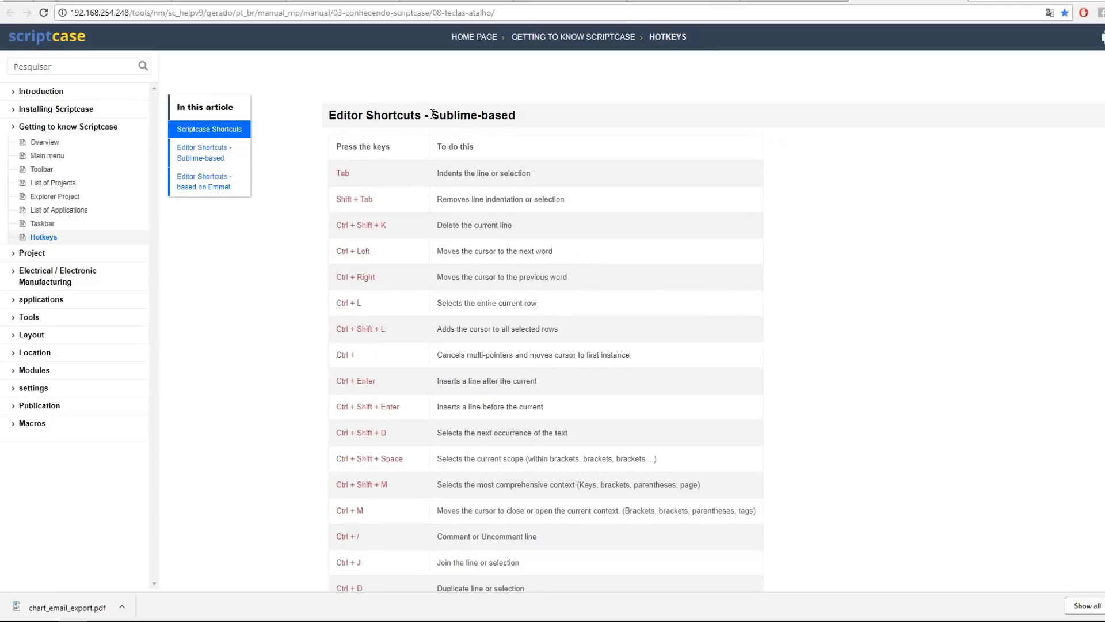
{"action": "left_click_drag", "start_coordinate": [433, 114], "coordinate": [515, 115]}
{"action": "left_click", "coordinate": [366, 175]}
{"action": "scroll", "coordinate": [495, 250], "scroll_direction": "down", "scroll_amount": 4}
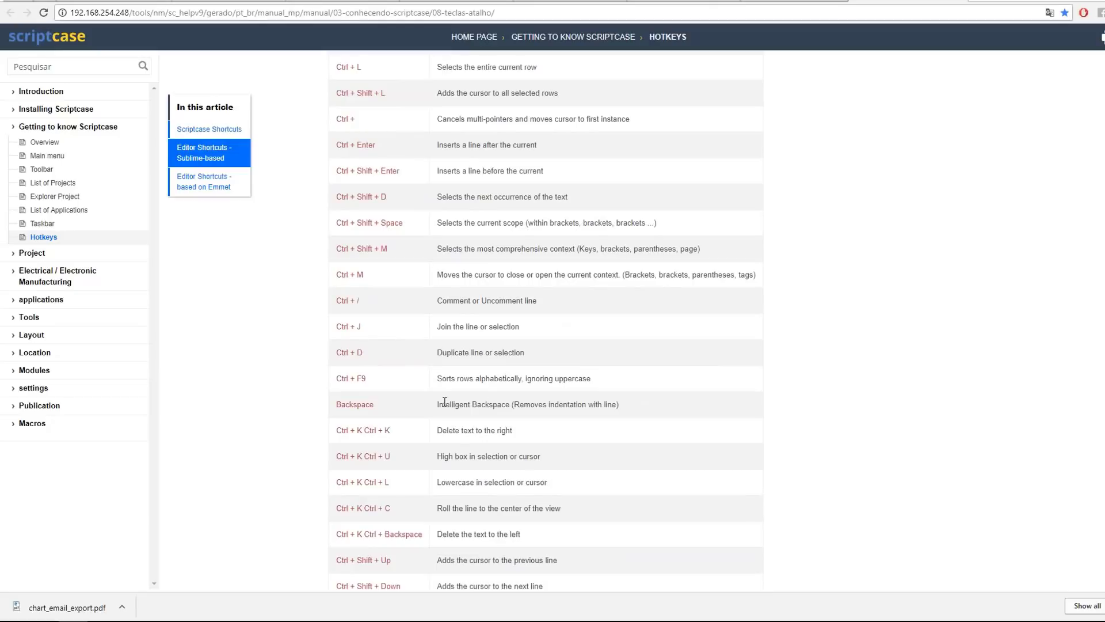
{"action": "scroll", "coordinate": [444, 401], "scroll_direction": "down", "scroll_amount": 3}
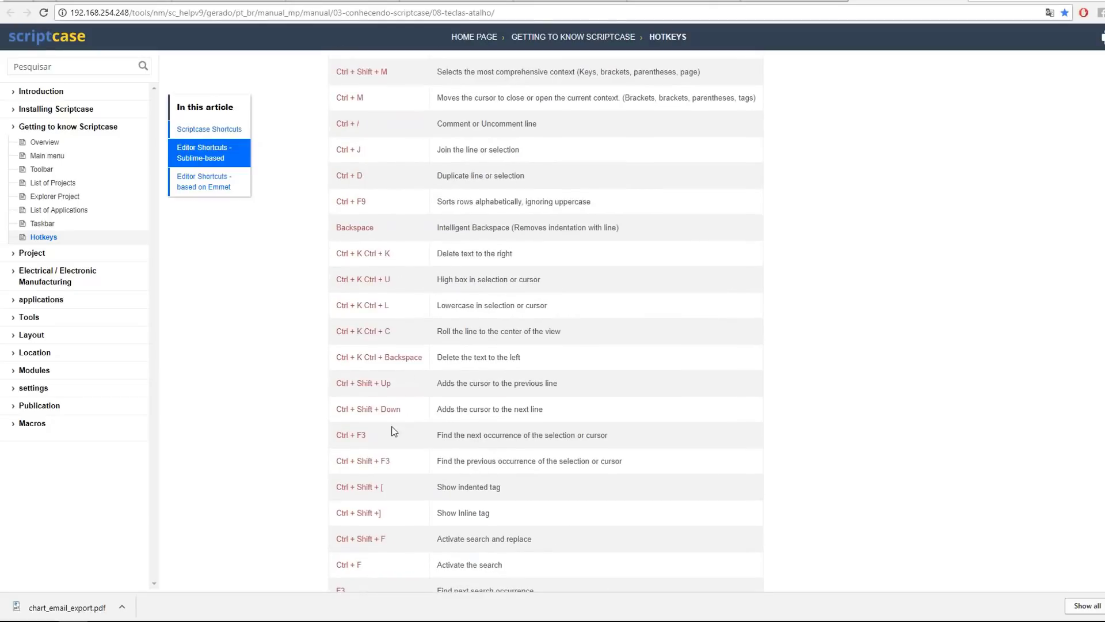
{"action": "scroll", "coordinate": [407, 410], "scroll_direction": "down", "scroll_amount": 2}
{"action": "scroll", "coordinate": [412, 329], "scroll_direction": "up", "scroll_amount": 7}
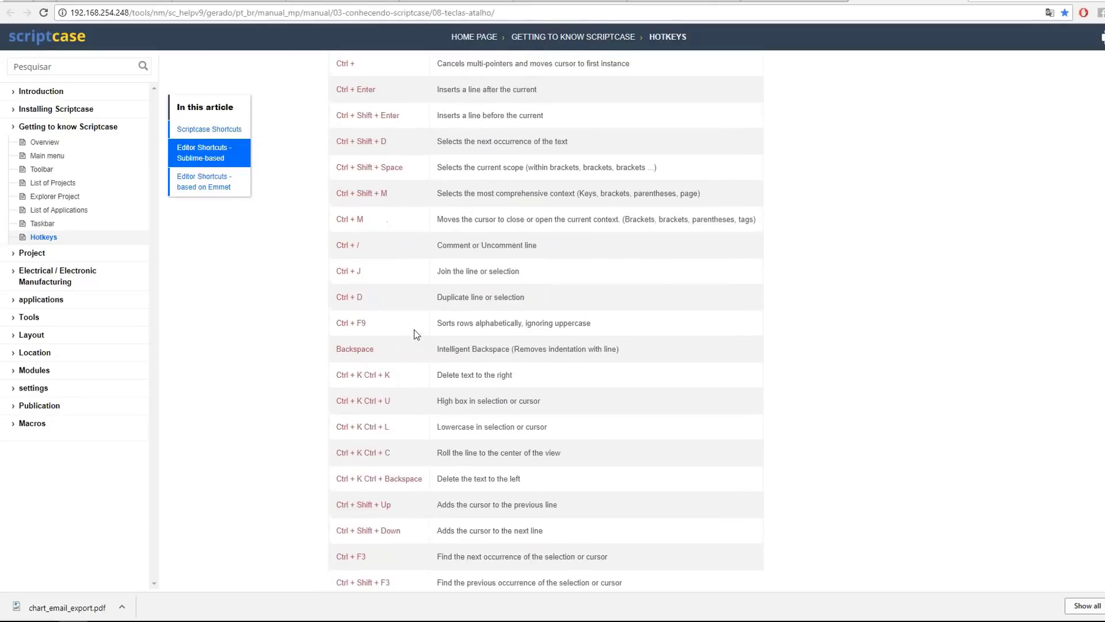
{"action": "scroll", "coordinate": [373, 190], "scroll_direction": "up", "scroll_amount": 3}
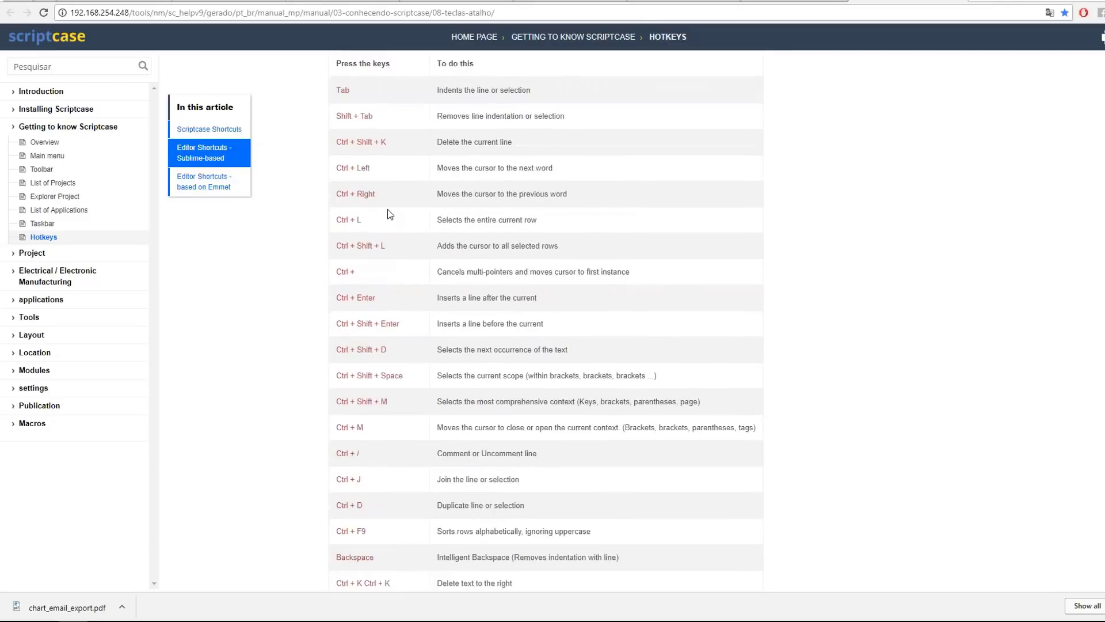
- Examine the Emmet-based editor shortcuts section, including its abbreviation example and key table
{"action": "scroll", "coordinate": [403, 242], "scroll_direction": "down", "scroll_amount": 2}
{"action": "scroll", "coordinate": [427, 243], "scroll_direction": "down", "scroll_amount": 12}
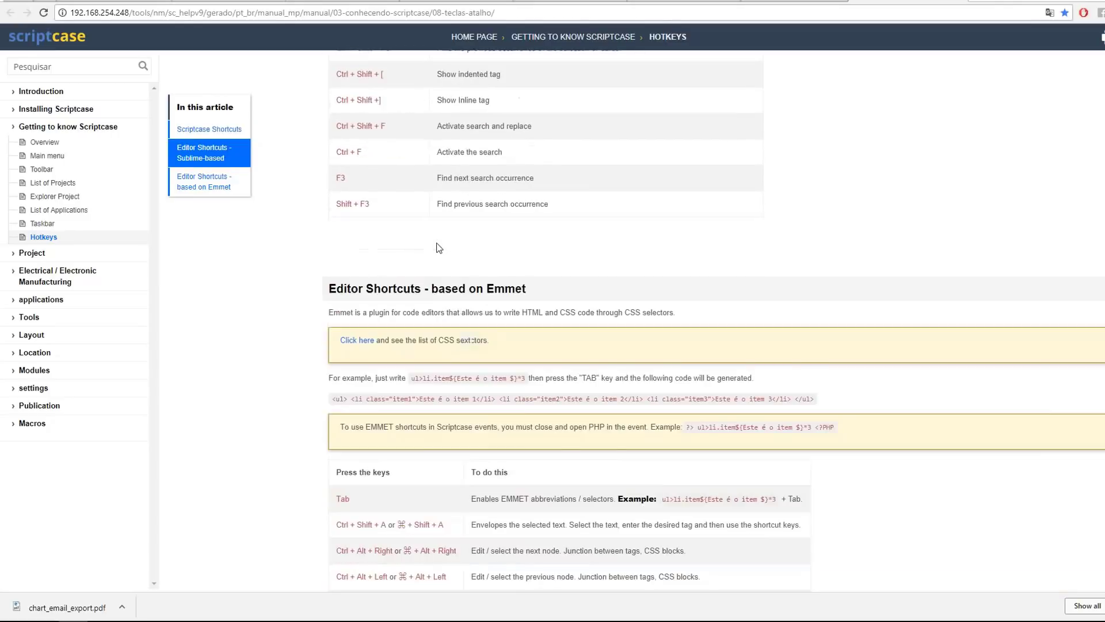
{"action": "scroll", "coordinate": [385, 257], "scroll_direction": "up", "scroll_amount": 5}
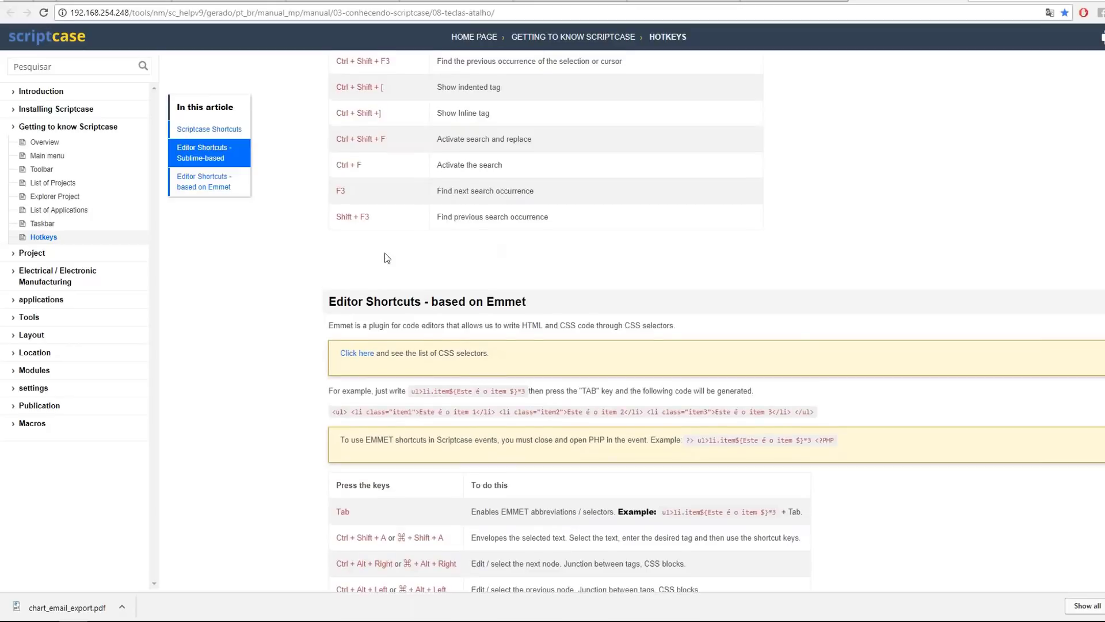
{"action": "scroll", "coordinate": [311, 227], "scroll_direction": "down", "scroll_amount": 5}
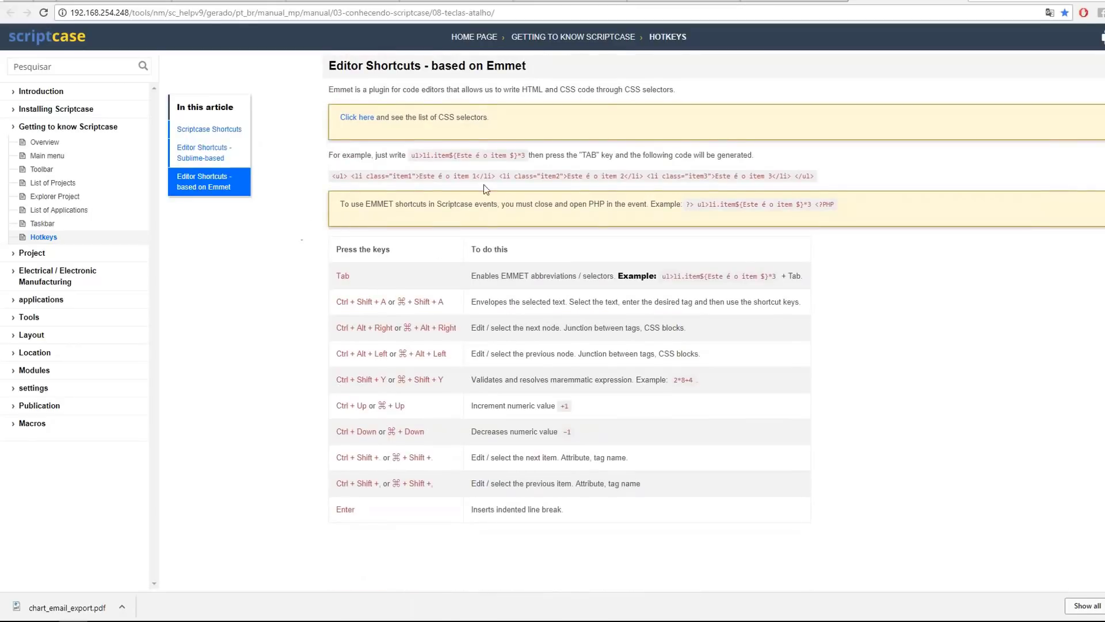
- Open the linked list of Emmet CSS selectors and look through its abbreviations down to the font and opacity entries
{"action": "scroll", "coordinate": [372, 231], "scroll_direction": "up", "scroll_amount": 2}
{"action": "left_click", "coordinate": [371, 231]}
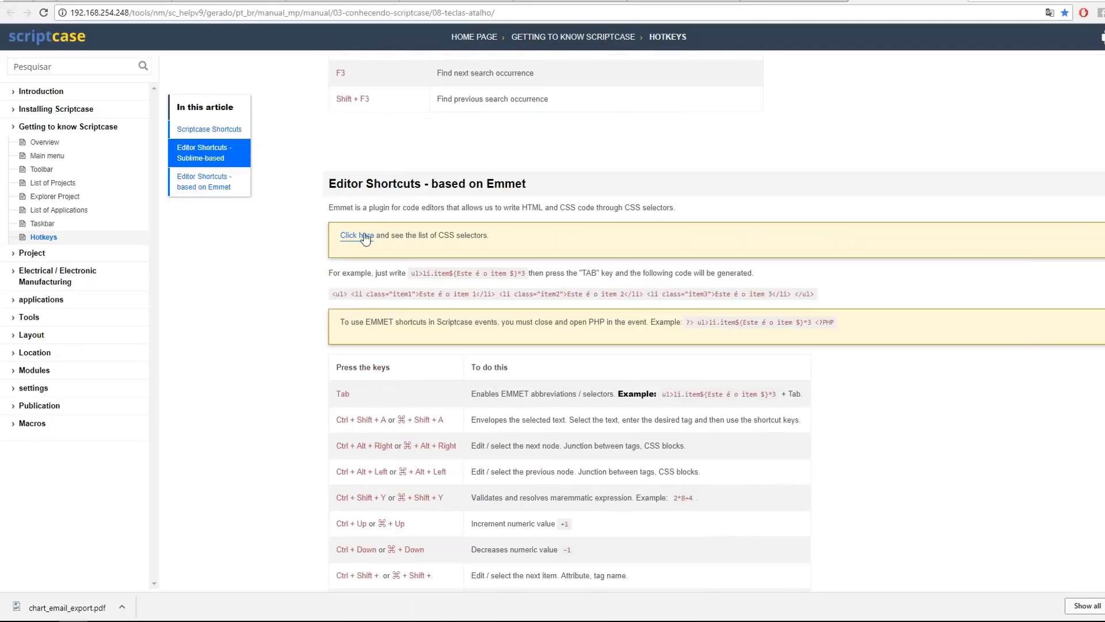
{"action": "scroll", "coordinate": [244, 230], "scroll_direction": "down", "scroll_amount": 2}
{"action": "scroll", "coordinate": [244, 227], "scroll_direction": "down", "scroll_amount": 20}
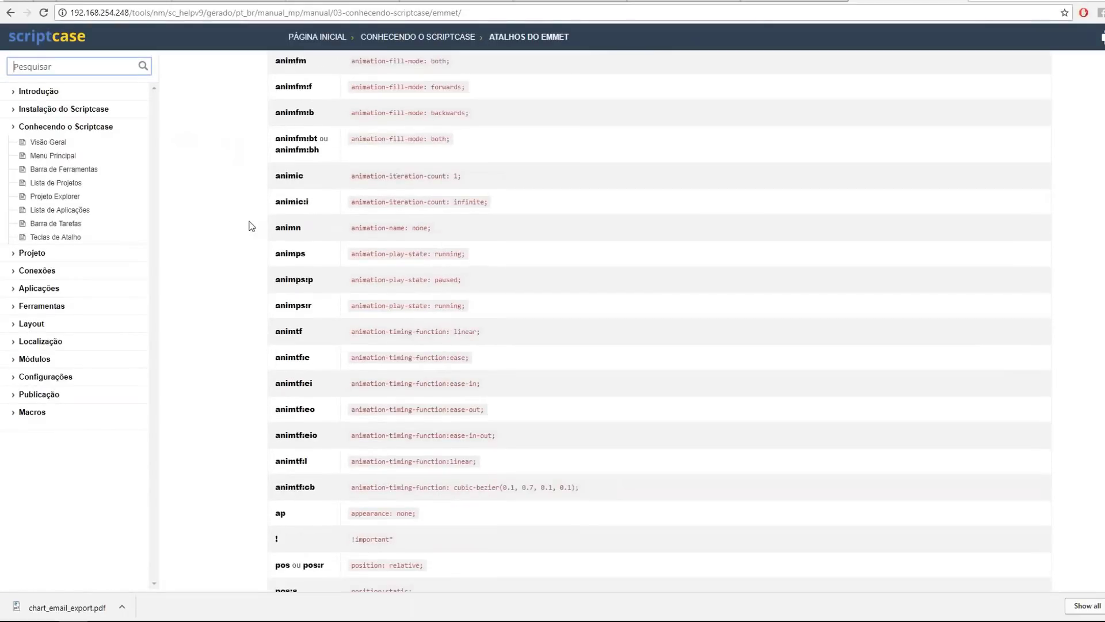
{"action": "scroll", "coordinate": [252, 225], "scroll_direction": "down", "scroll_amount": 8}
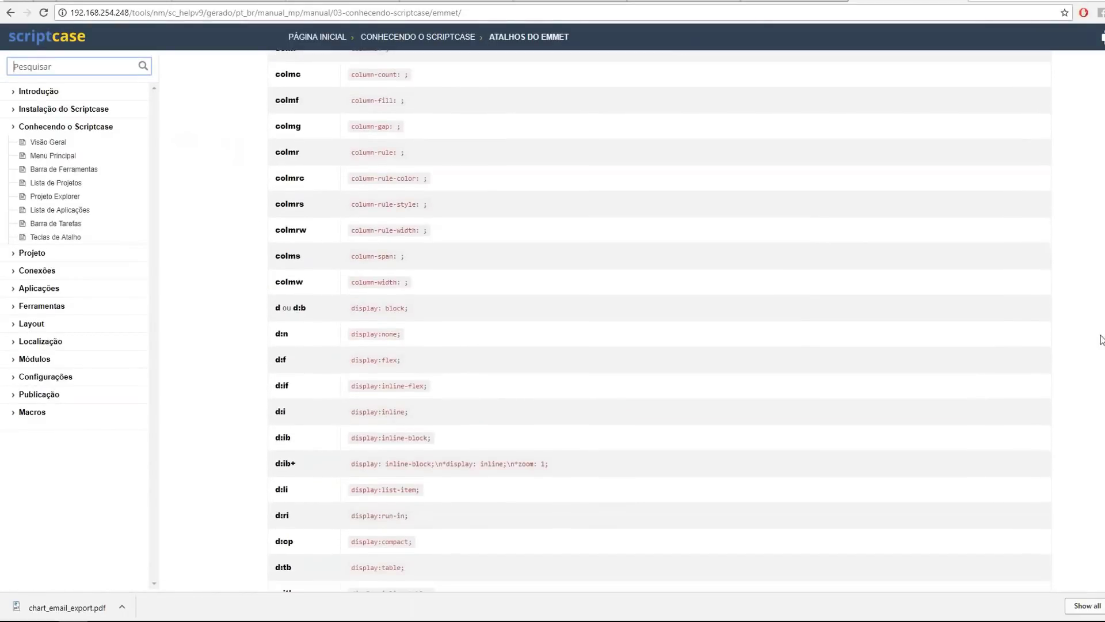
{"action": "scroll", "coordinate": [521, 316], "scroll_direction": "down", "scroll_amount": 5}
{"action": "scroll", "coordinate": [520, 317], "scroll_direction": "down", "scroll_amount": 20}
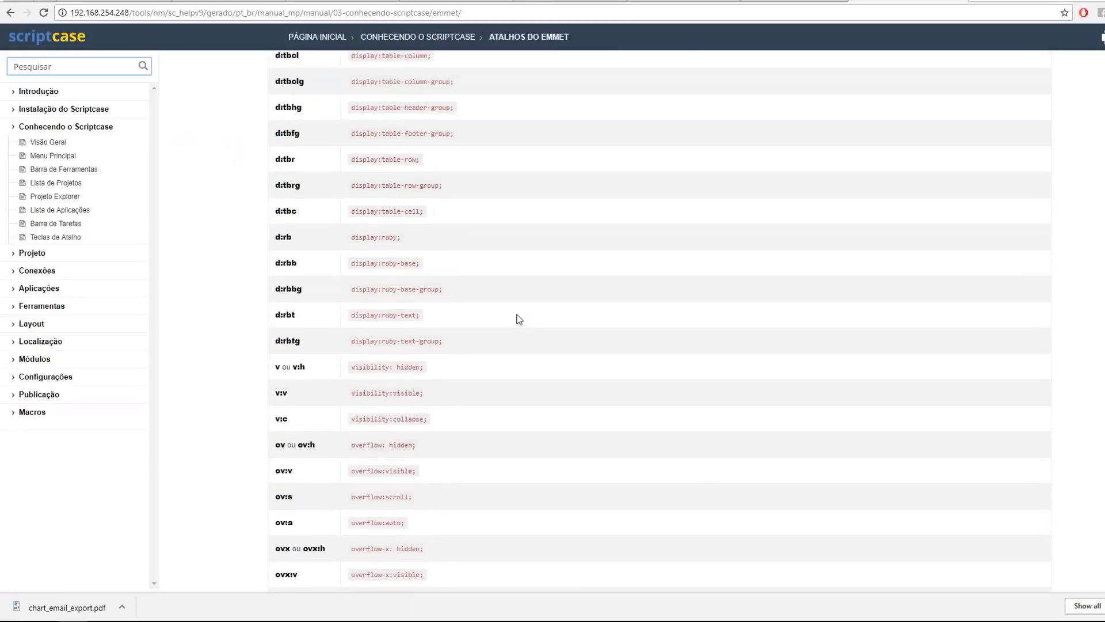
{"action": "scroll", "coordinate": [440, 320], "scroll_direction": "down", "scroll_amount": 8}
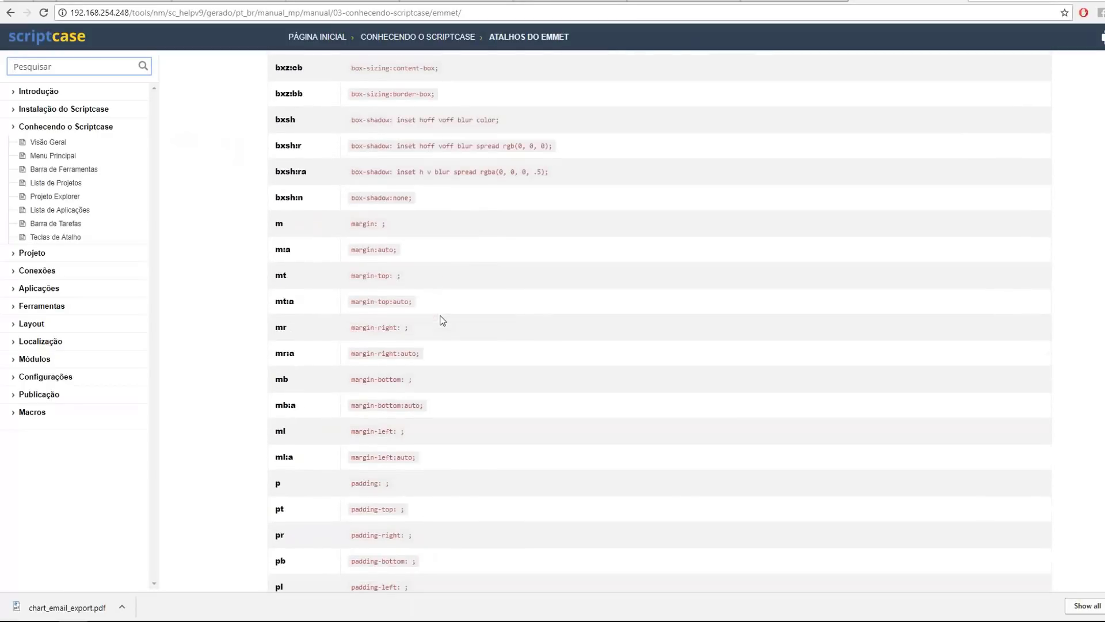
{"action": "scroll", "coordinate": [640, 316], "scroll_direction": "down", "scroll_amount": 2}
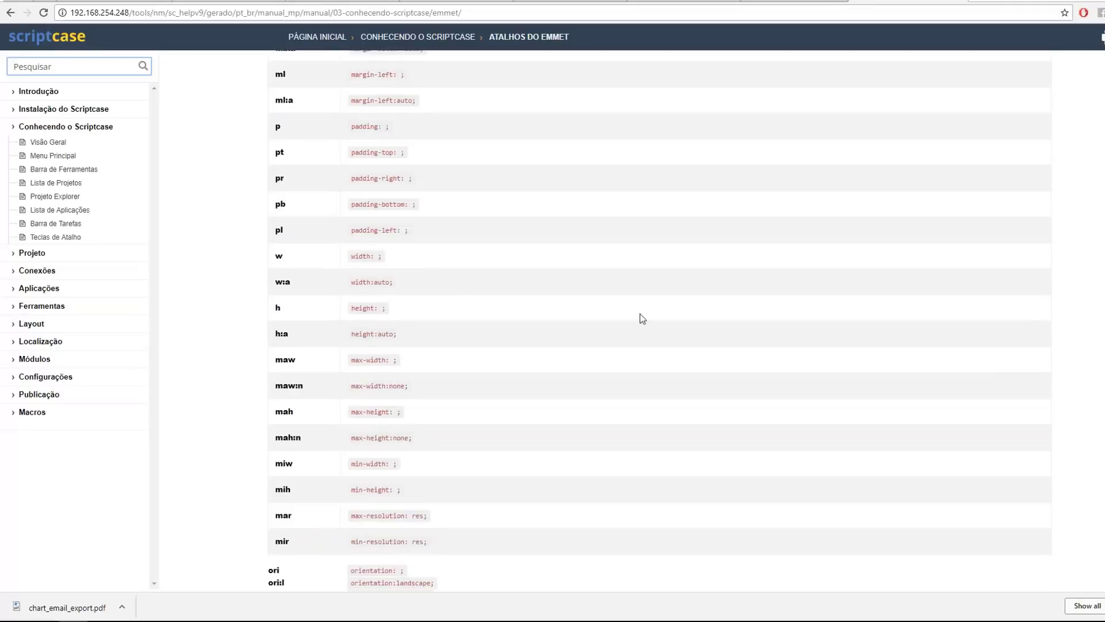
{"action": "scroll", "coordinate": [660, 317], "scroll_direction": "down", "scroll_amount": 20}
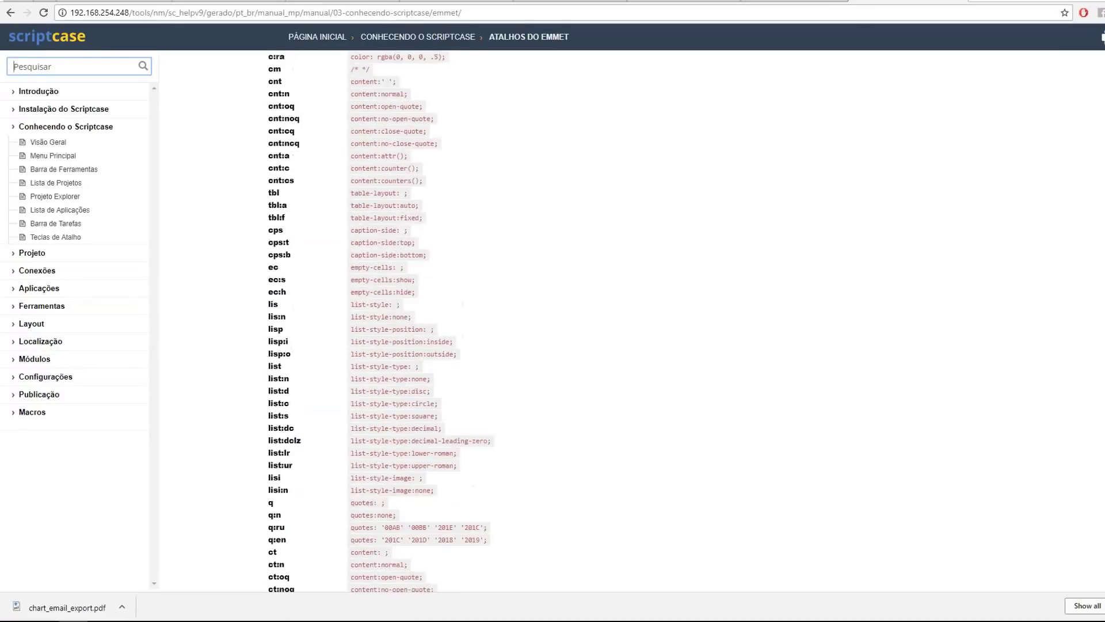
{"action": "scroll", "coordinate": [438, 317], "scroll_direction": "down", "scroll_amount": 20}
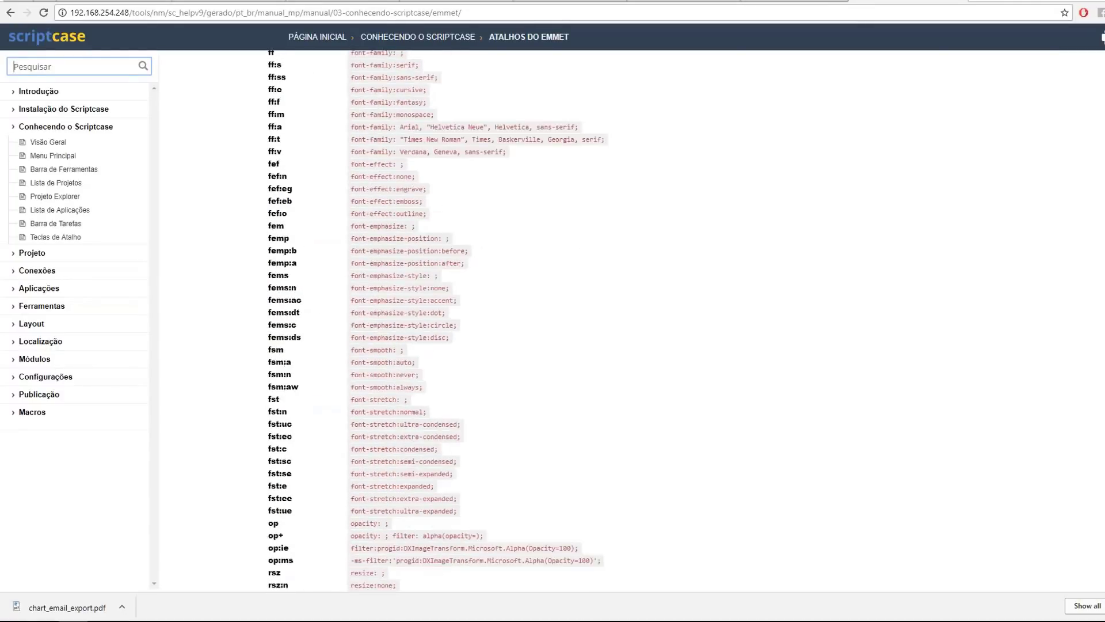
- Go back up the Emmet list to examine the fl abbreviation and its float declaration, returning to the page's introduction
{"action": "scroll", "coordinate": [659, 317], "scroll_direction": "up", "scroll_amount": 20}
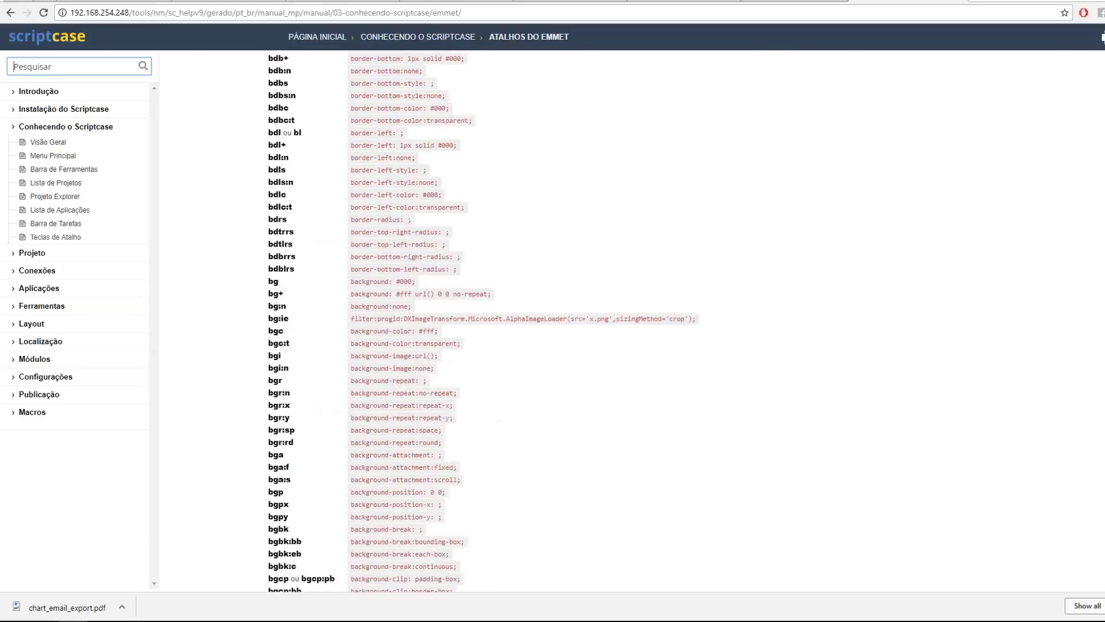
{"action": "scroll", "coordinate": [660, 317], "scroll_direction": "up", "scroll_amount": 20}
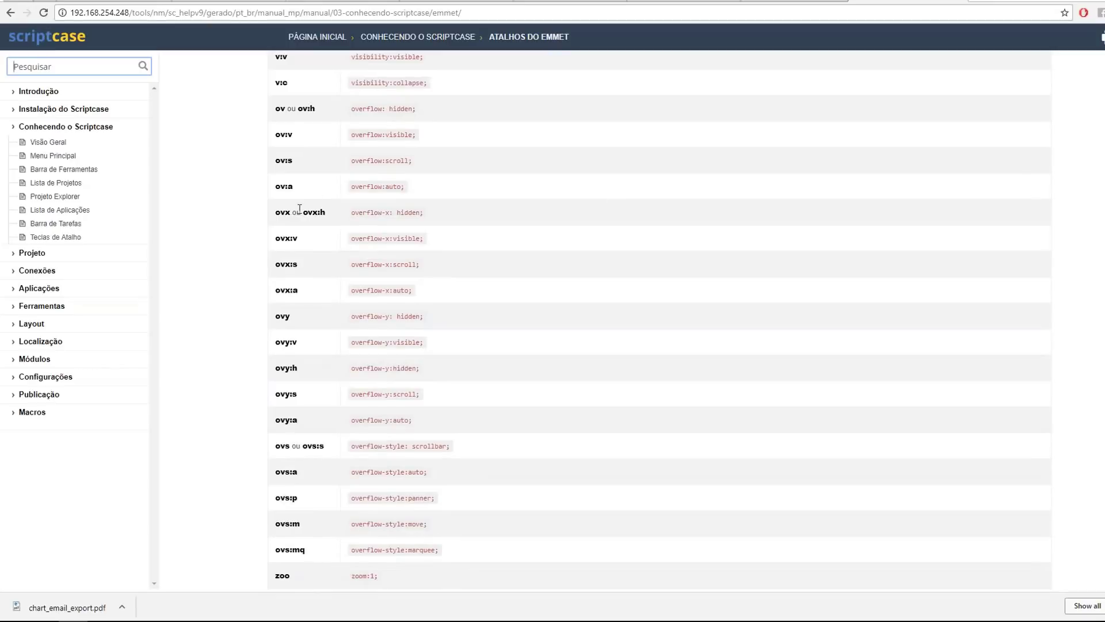
{"action": "scroll", "coordinate": [403, 167], "scroll_direction": "up", "scroll_amount": 10}
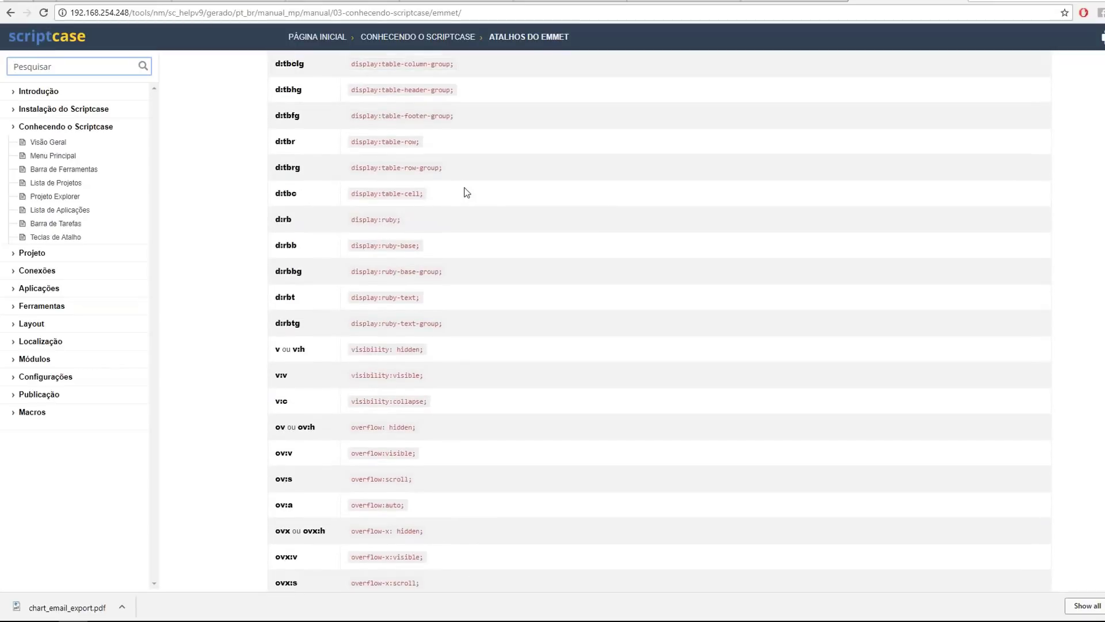
{"action": "scroll", "coordinate": [472, 190], "scroll_direction": "up", "scroll_amount": 7}
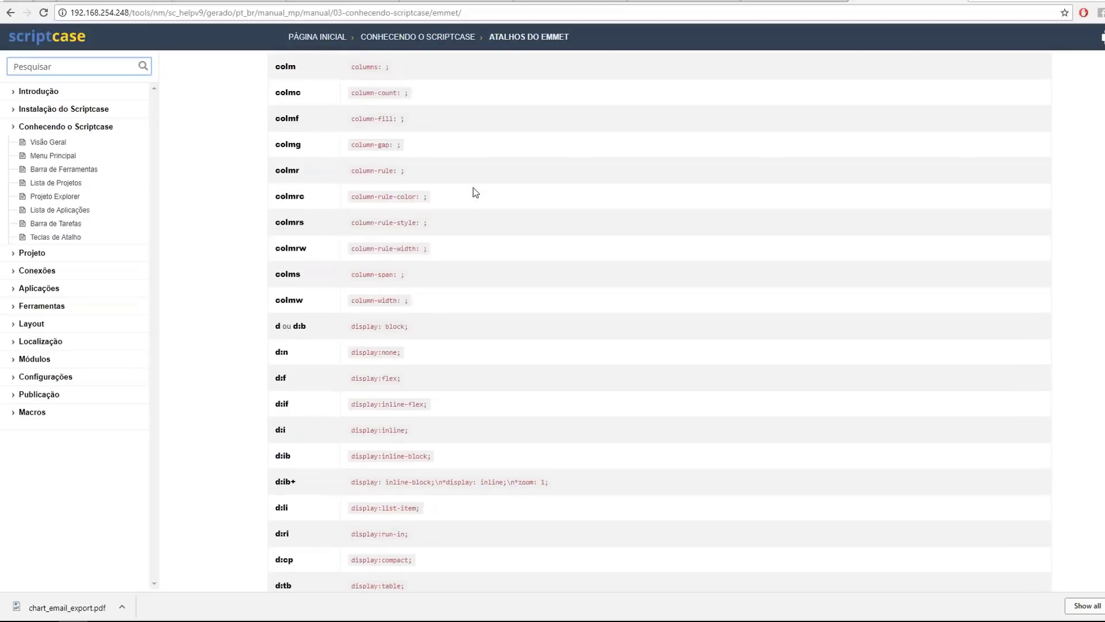
{"action": "left_click_drag", "start_coordinate": [430, 203], "coordinate": [276, 173]}
{"action": "left_click", "coordinate": [275, 111]}
{"action": "mouse_move", "coordinate": [273, 106]}
{"action": "left_mouse_down"}
{"action": "mouse_move", "coordinate": [302, 122]}
{"action": "mouse_move", "coordinate": [274, 122]}
{"action": "left_mouse_up"}
{"action": "left_click", "coordinate": [311, 122]}
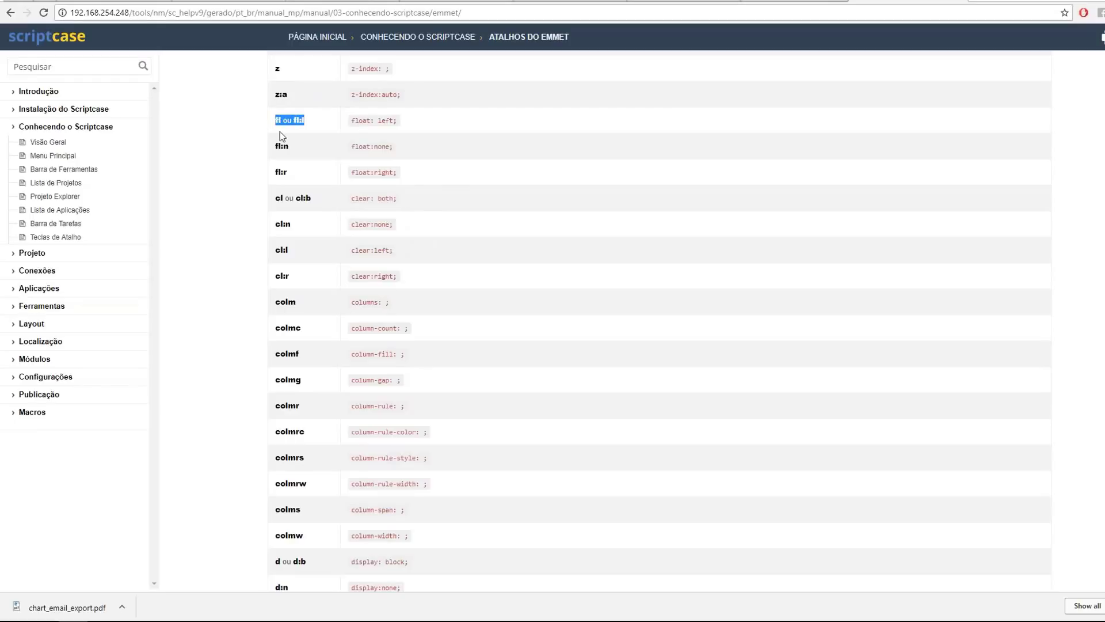
{"action": "left_click", "coordinate": [347, 125]}
{"action": "scroll", "coordinate": [469, 121], "scroll_direction": "up", "scroll_amount": 10}
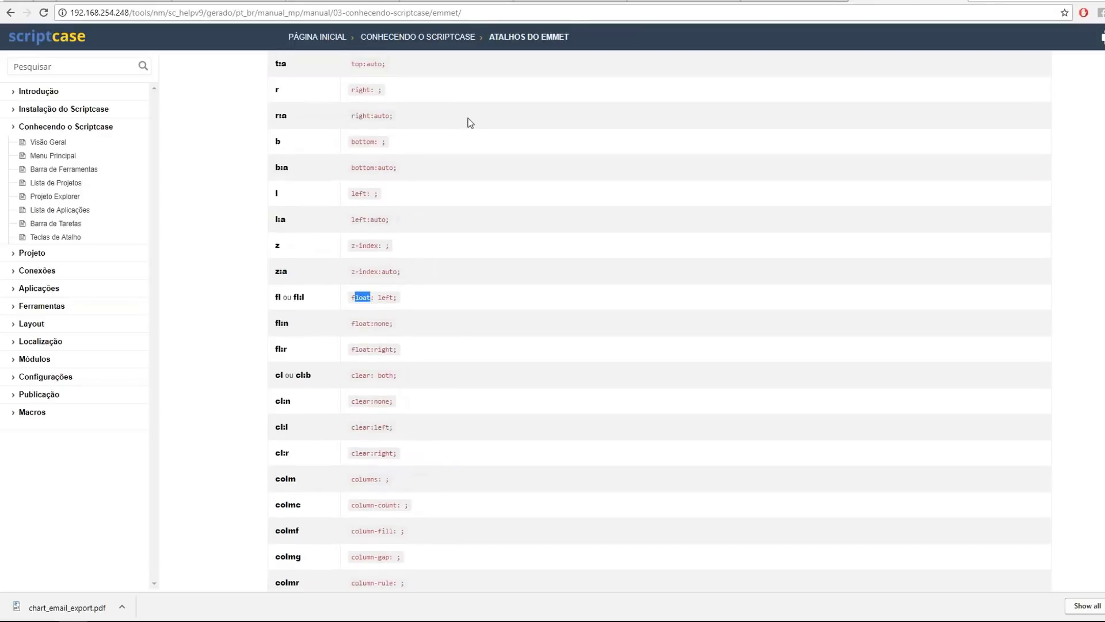
{"action": "scroll", "coordinate": [469, 155], "scroll_direction": "up", "scroll_amount": 10}
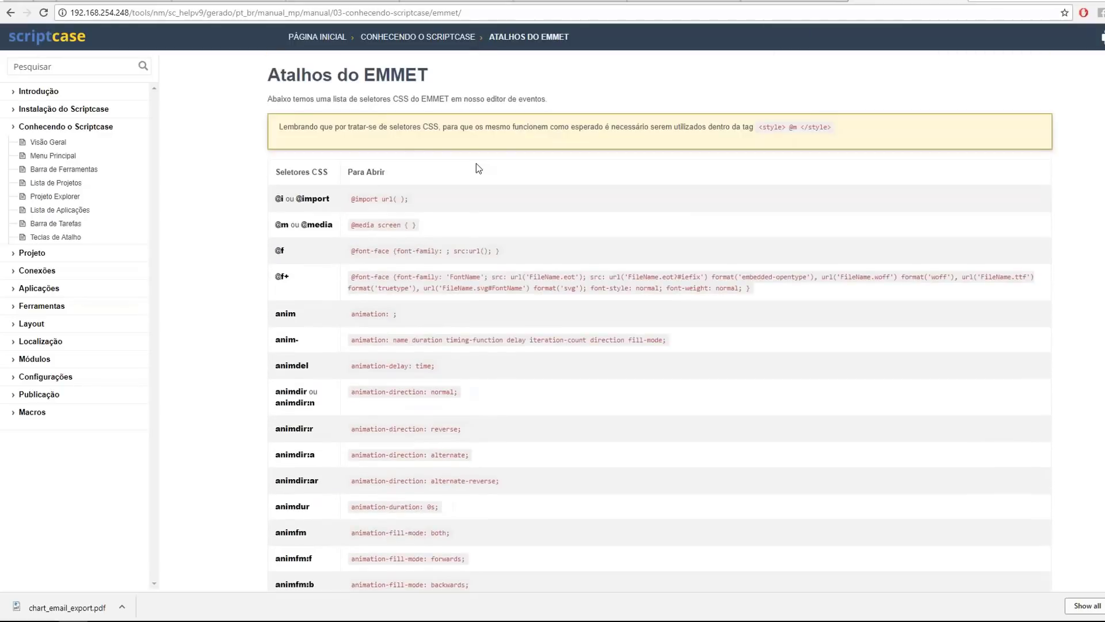
- Switch to the Gmail message with the API macro notes, enlarge it and examine the sc_send_mail_api arrays, highlighting the gateway setting
{"action": "key", "text": "ctrl+Tab"}
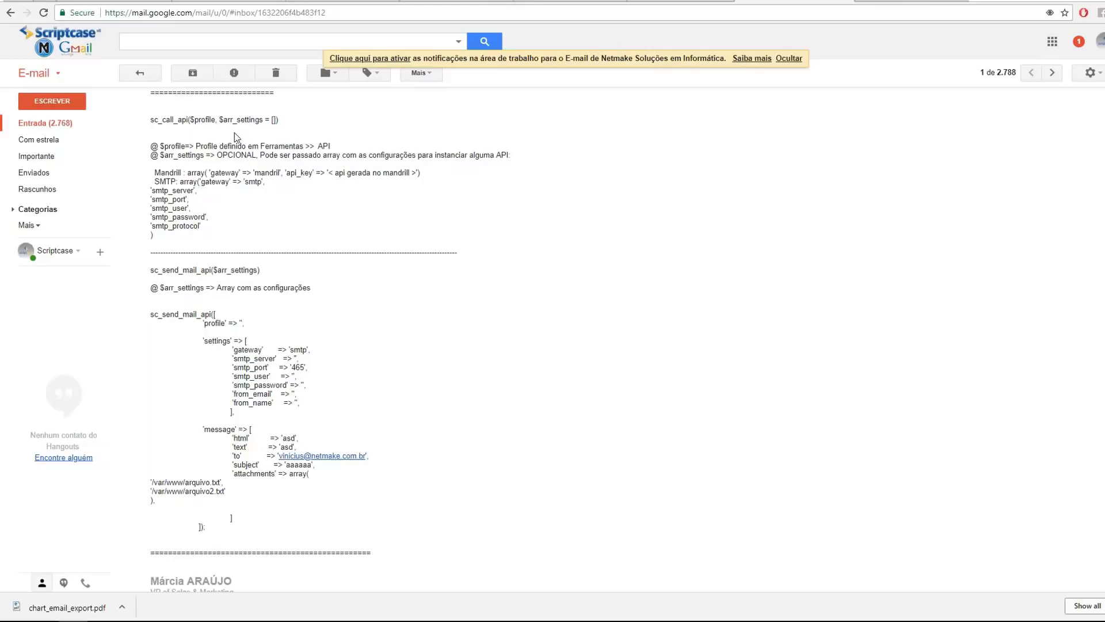
{"action": "key", "text": "ctrl+plus"}
{"action": "key", "text": "ctrl+plus"}
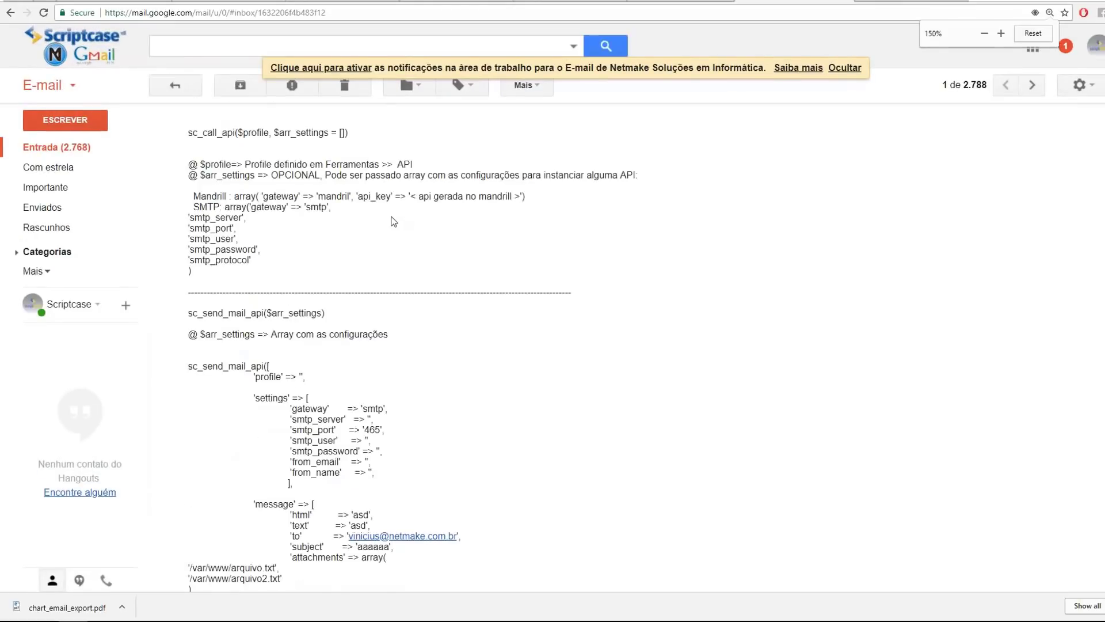
{"action": "key", "text": "ctrl+plus"}
{"action": "scroll", "coordinate": [506, 285], "scroll_direction": "down", "scroll_amount": 2}
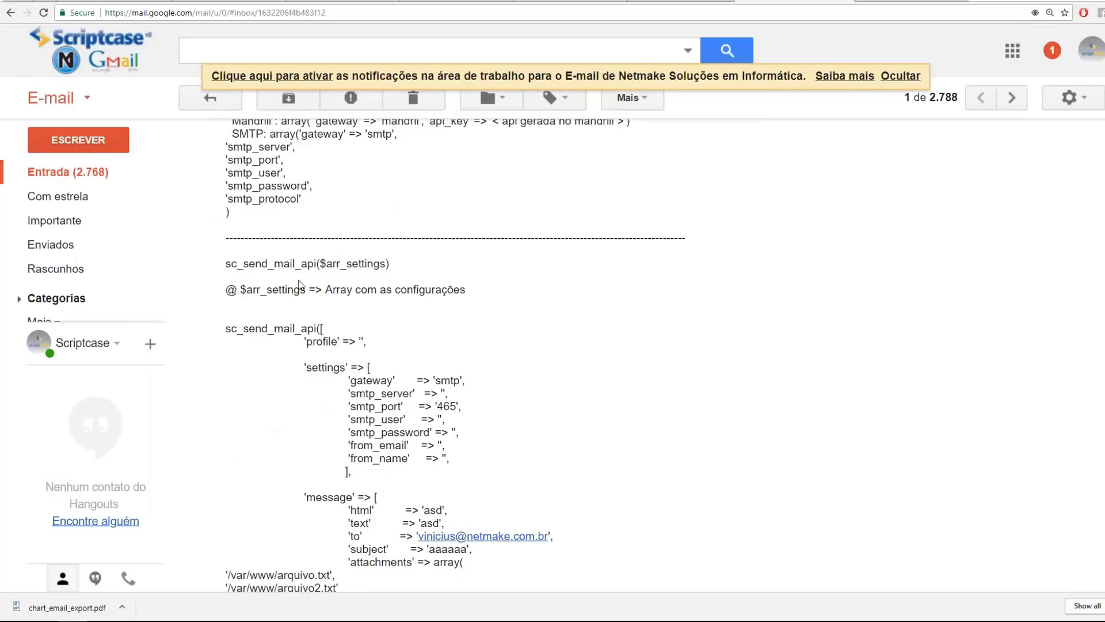
{"action": "scroll", "coordinate": [285, 270], "scroll_direction": "down", "scroll_amount": 1}
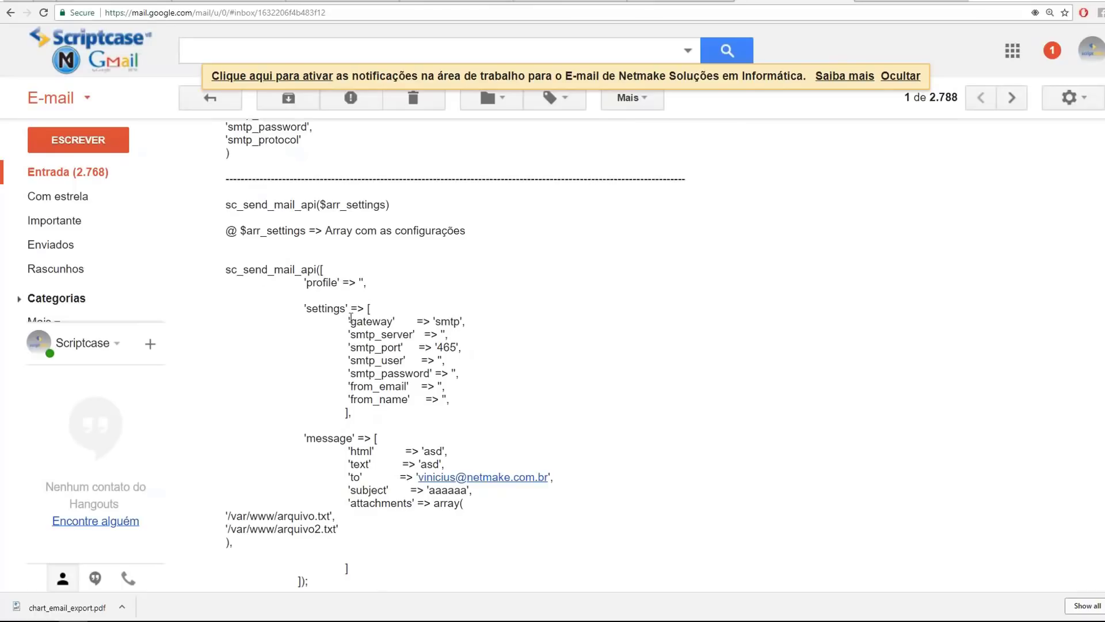
{"action": "scroll", "coordinate": [365, 334], "scroll_direction": "down", "scroll_amount": 1}
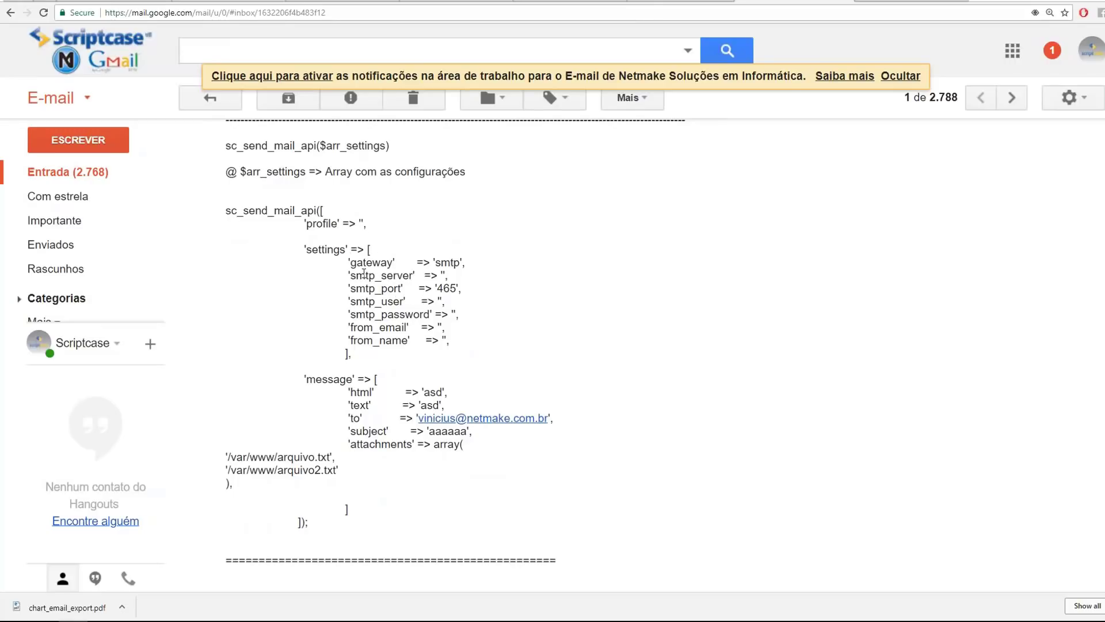
{"action": "left_click_drag", "start_coordinate": [353, 263], "coordinate": [391, 265]}
- Examine the message's sc_call_api section with its profile parameter and the Mandrill and SMTP settings arrays
{"action": "scroll", "coordinate": [539, 302], "scroll_direction": "up", "scroll_amount": 4}
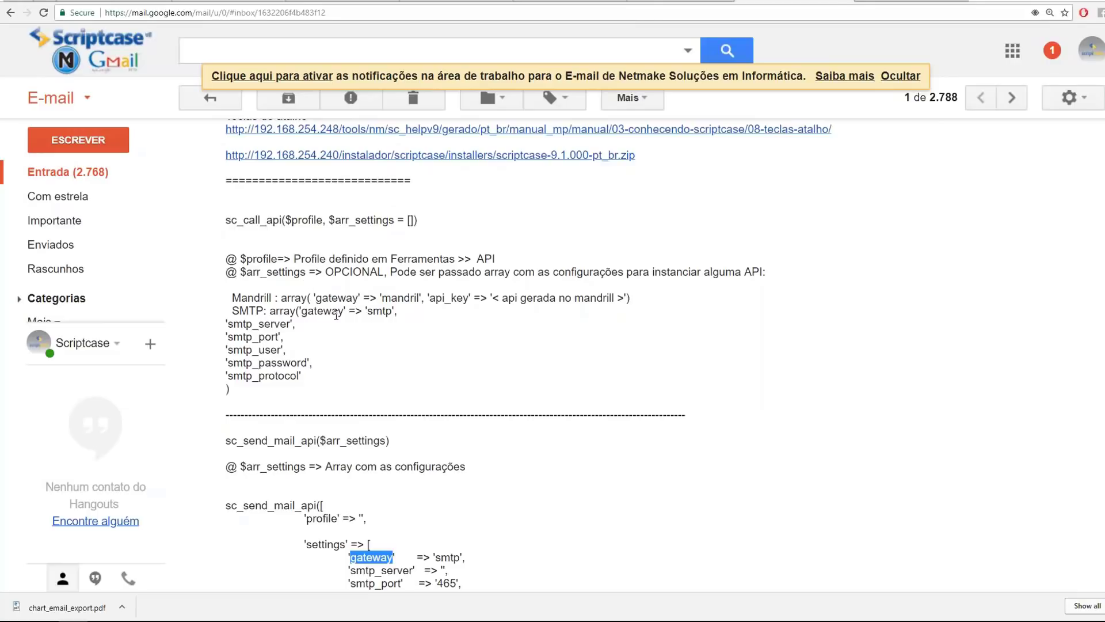
{"action": "scroll", "coordinate": [336, 313], "scroll_direction": "down", "scroll_amount": 1}
{"action": "scroll", "coordinate": [351, 301], "scroll_direction": "up", "scroll_amount": 1}
{"action": "scroll", "coordinate": [423, 283], "scroll_direction": "up", "scroll_amount": 1}
{"action": "scroll", "coordinate": [425, 288], "scroll_direction": "down", "scroll_amount": 2}
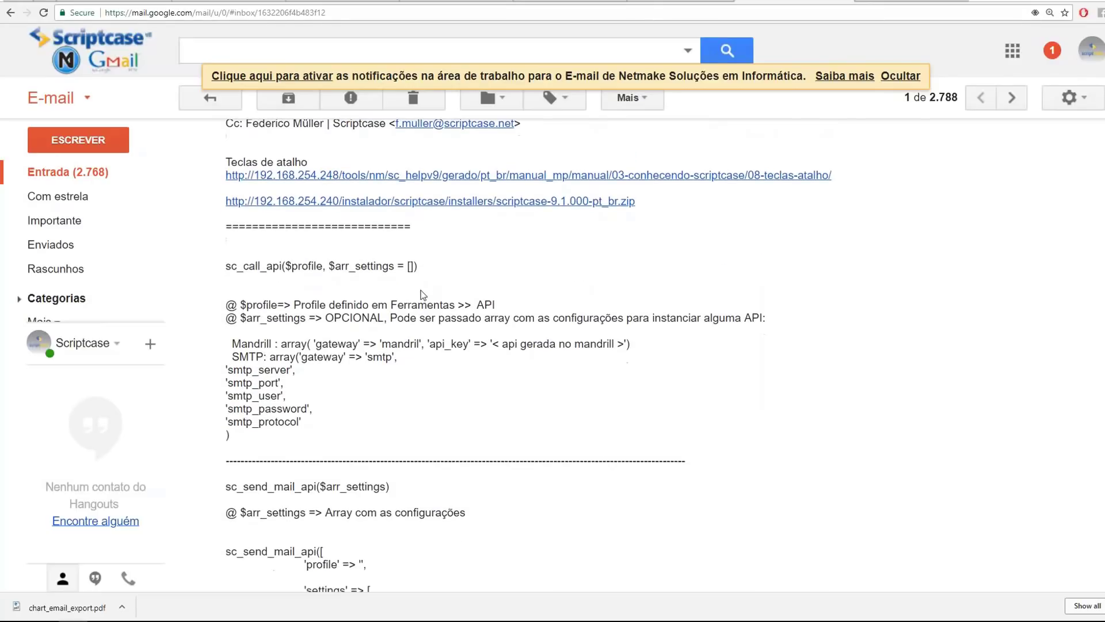
{"action": "scroll", "coordinate": [480, 286], "scroll_direction": "up", "scroll_amount": 1}
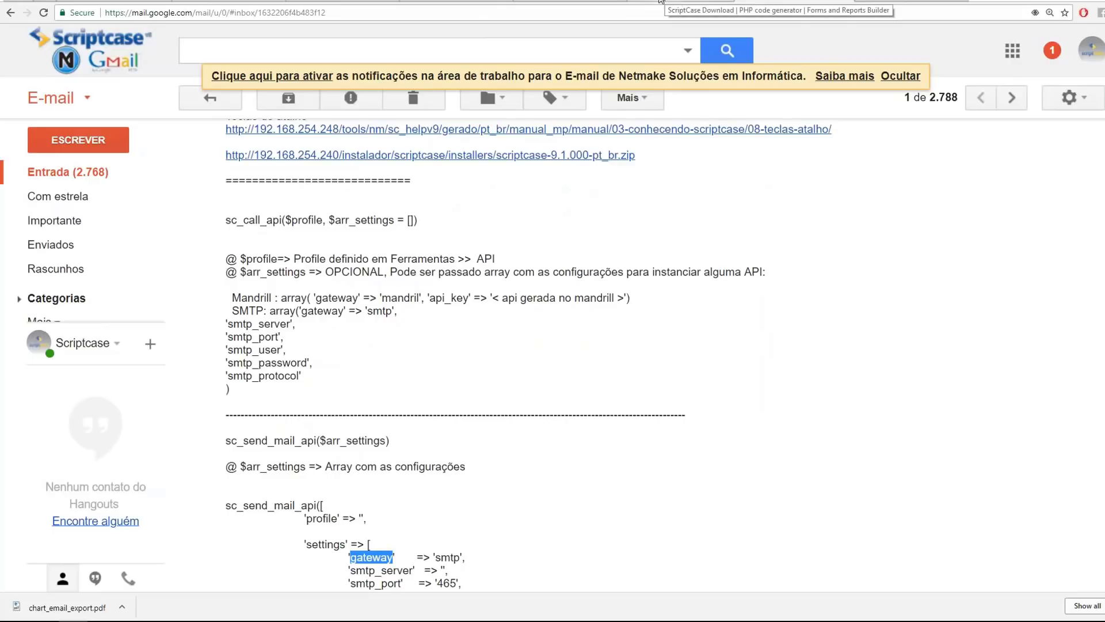
- Switch to the Scriptcase 9.1 landing page and read from the summary and chart search section through keyboard productivity to Database Builder
{"action": "left_click", "coordinate": [412, 3]}
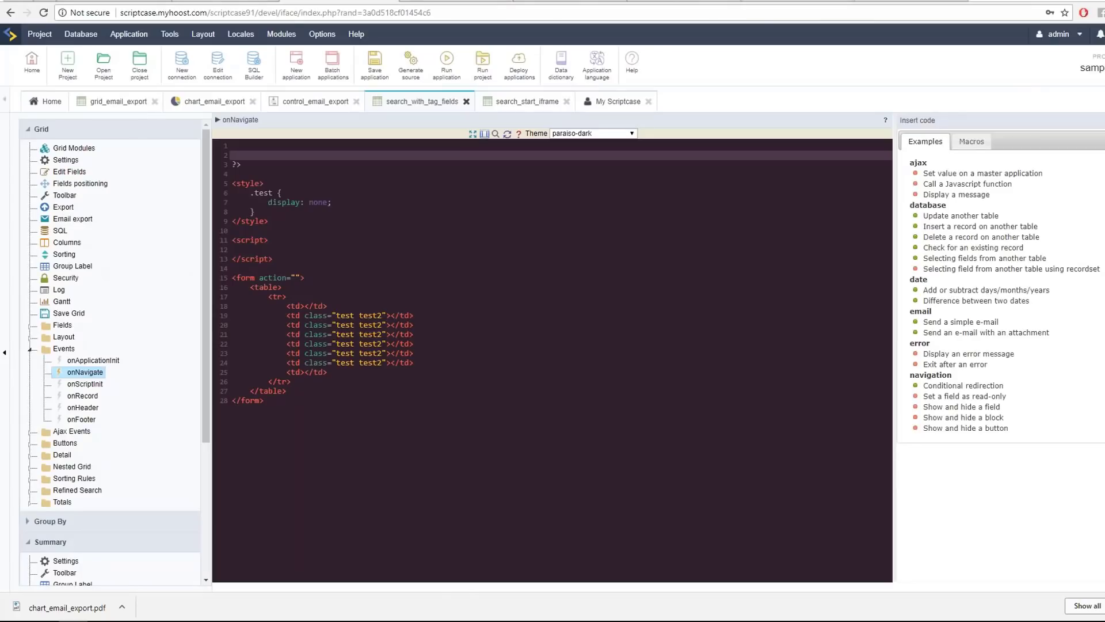
{"action": "left_click", "coordinate": [254, 5]}
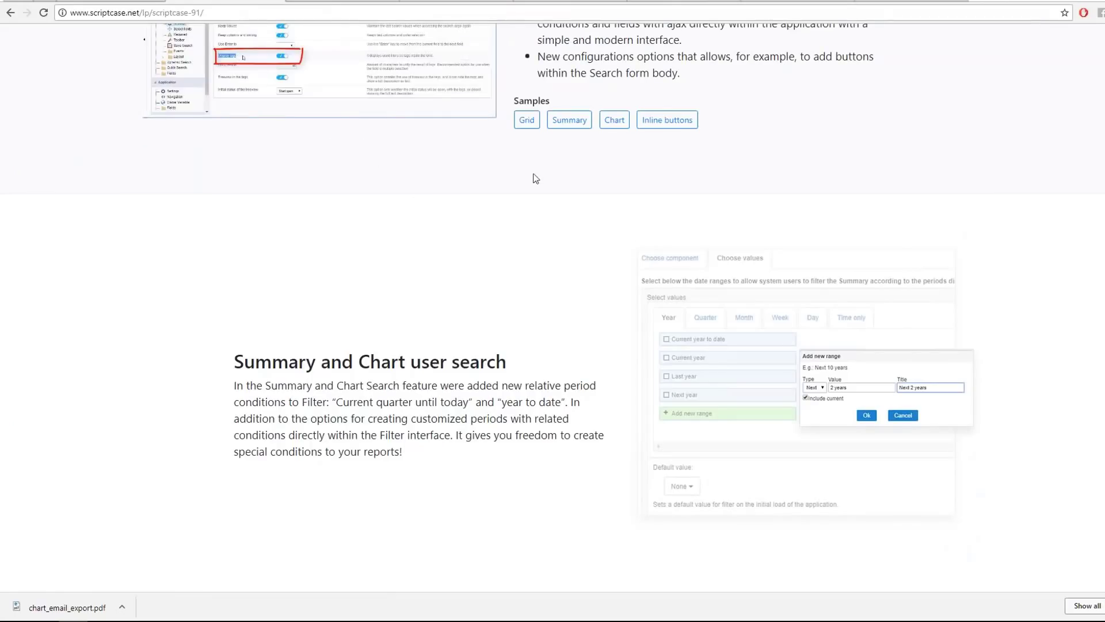
{"action": "scroll", "coordinate": [305, 235], "scroll_direction": "down", "scroll_amount": 1}
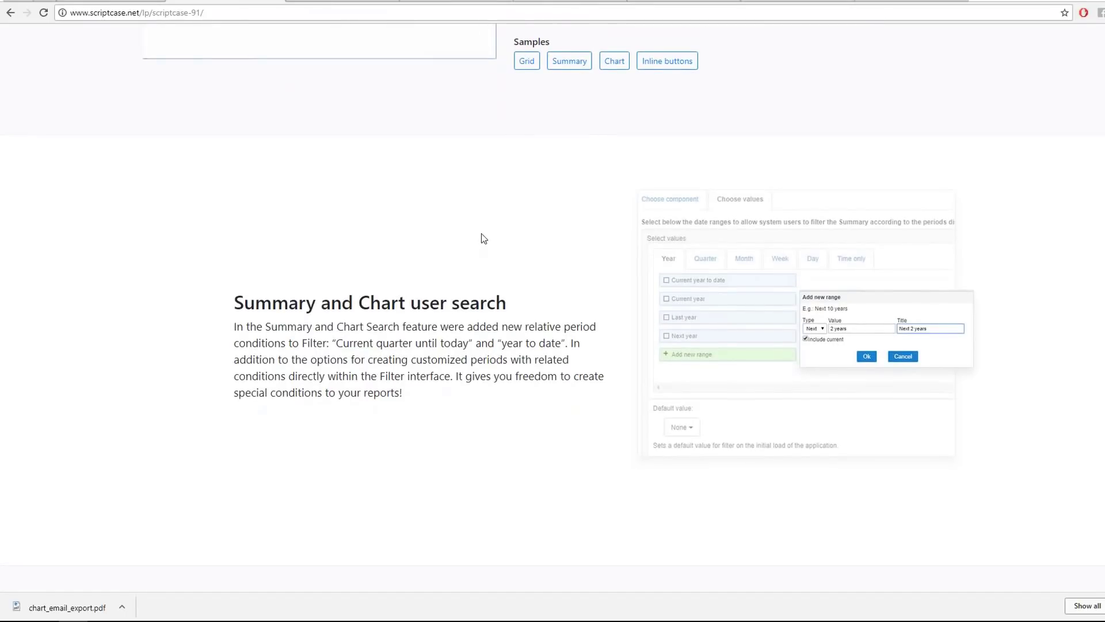
{"action": "scroll", "coordinate": [478, 240], "scroll_direction": "down", "scroll_amount": 5}
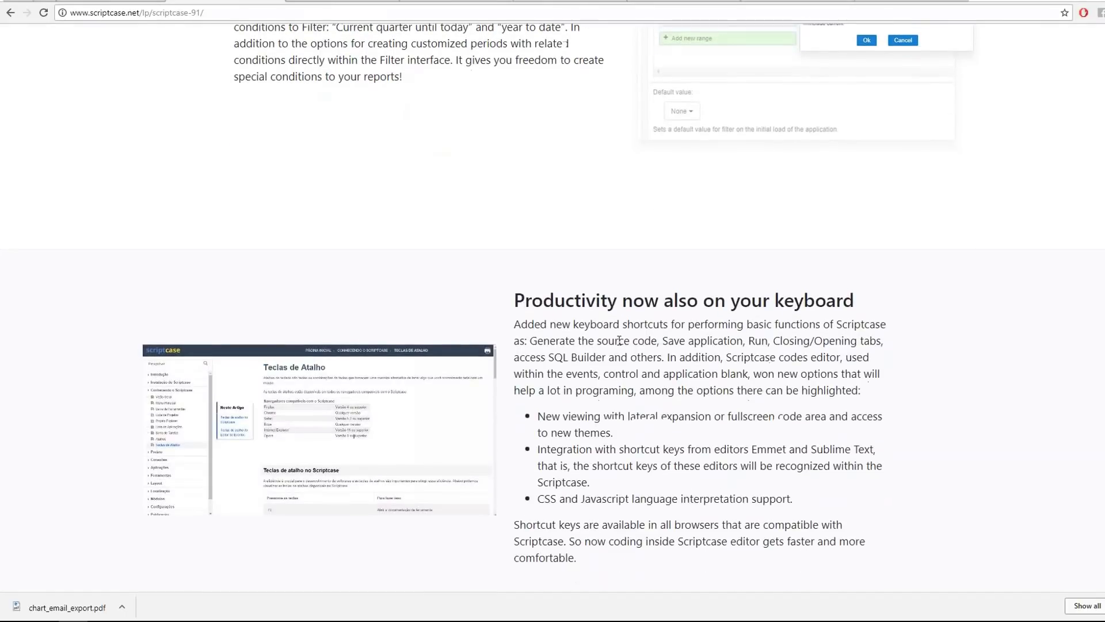
{"action": "scroll", "coordinate": [619, 340], "scroll_direction": "down", "scroll_amount": 1}
{"action": "scroll", "coordinate": [579, 314], "scroll_direction": "down", "scroll_amount": 1}
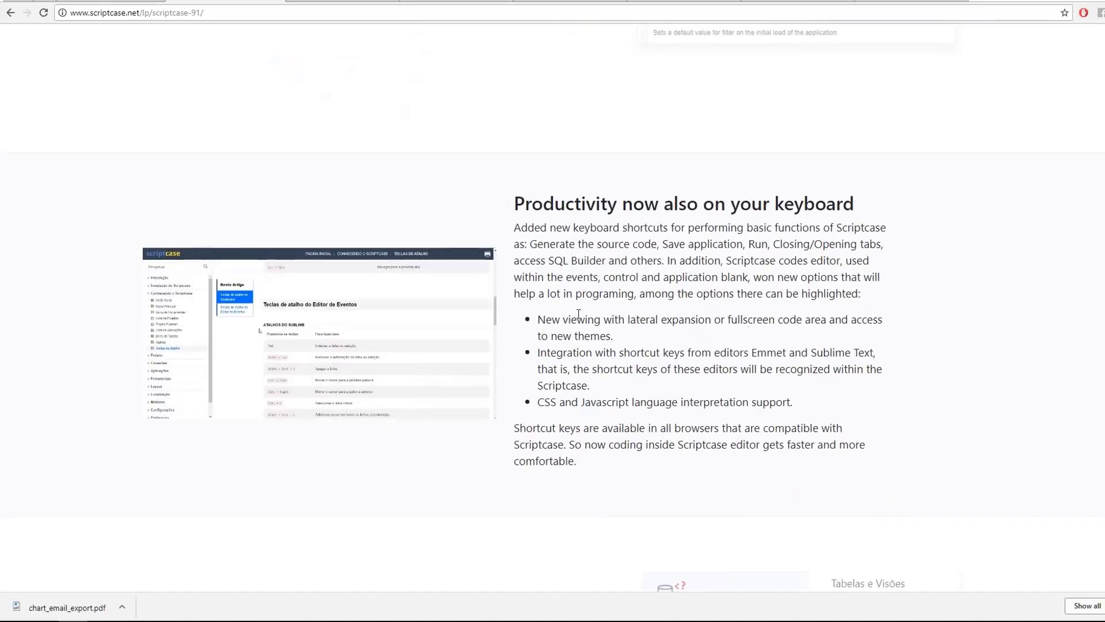
{"action": "scroll", "coordinate": [620, 338], "scroll_direction": "down", "scroll_amount": 1}
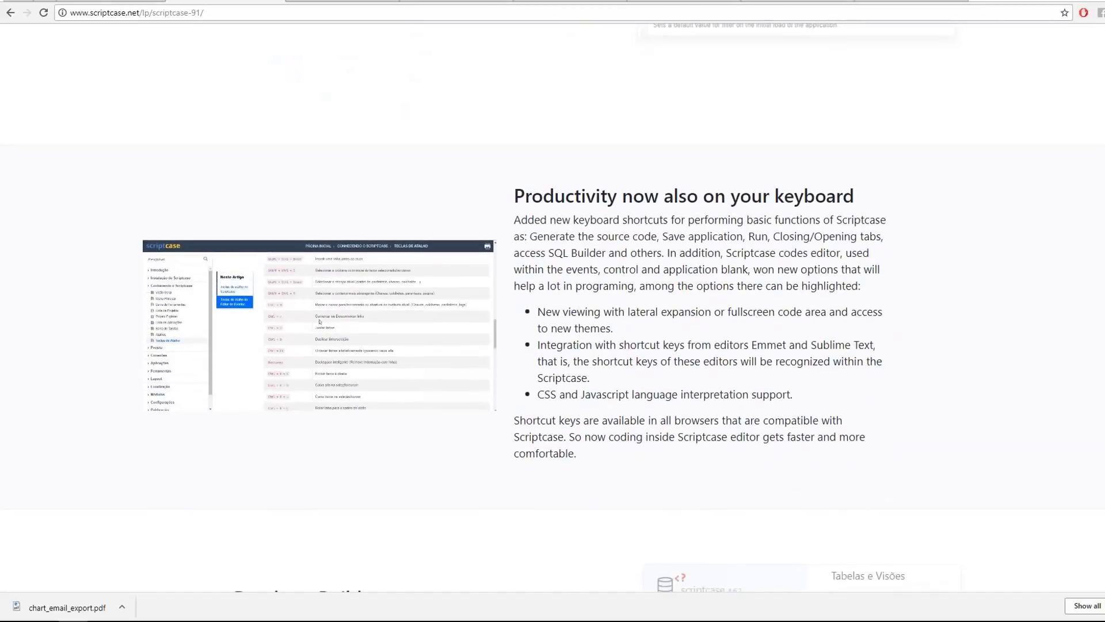
{"action": "scroll", "coordinate": [603, 340], "scroll_direction": "down", "scroll_amount": 2}
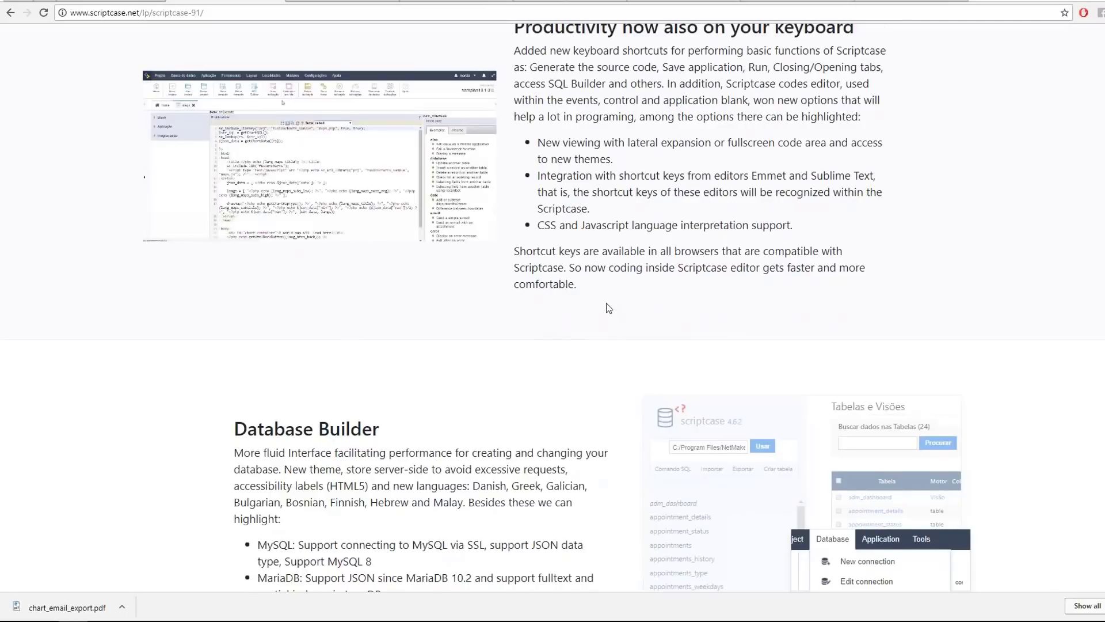
{"action": "scroll", "coordinate": [607, 308], "scroll_direction": "down", "scroll_amount": 2}
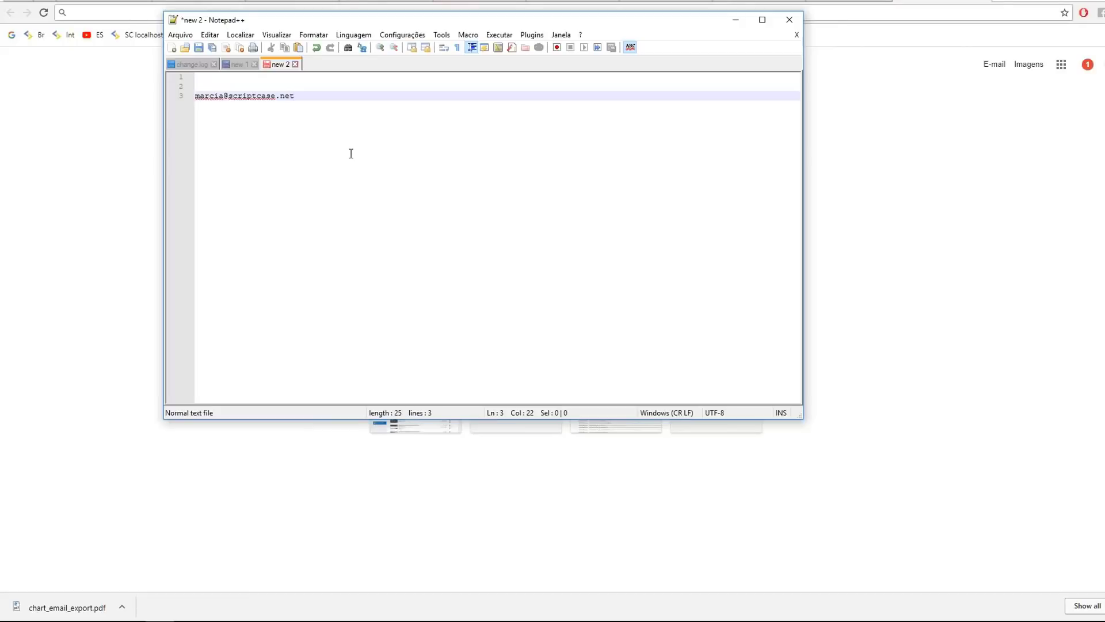
- Switch from Notepad++ to the browser's new tab and start a web address beginning with youtube.com/user/
{"action": "left_click", "coordinate": [966, 16]}
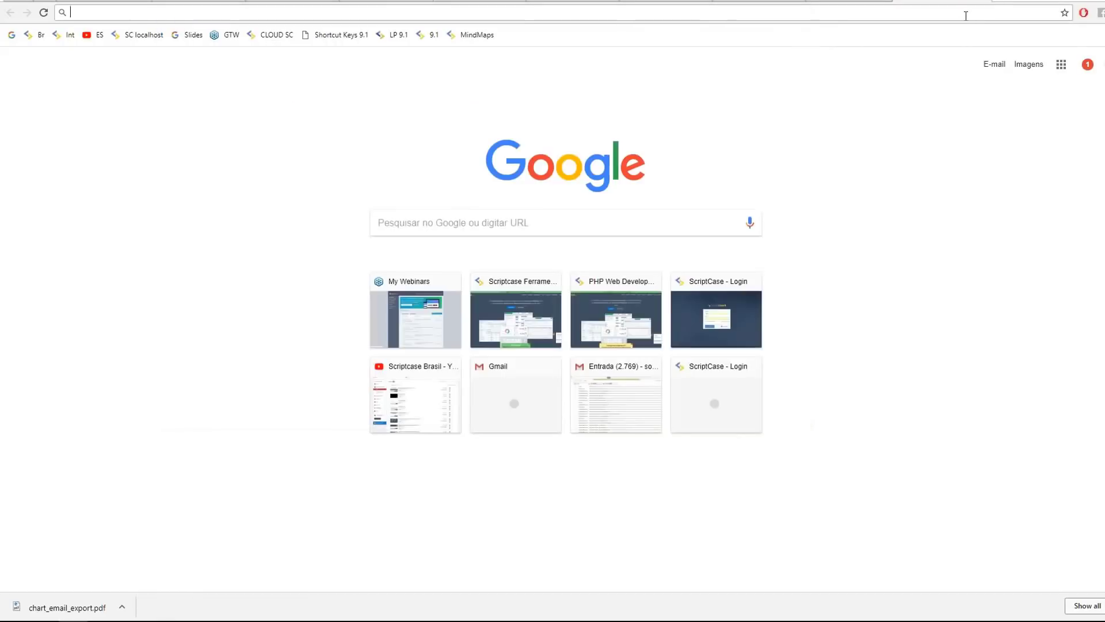
{"action": "type", "text": "youtube.com/user/videosscriptcase"}
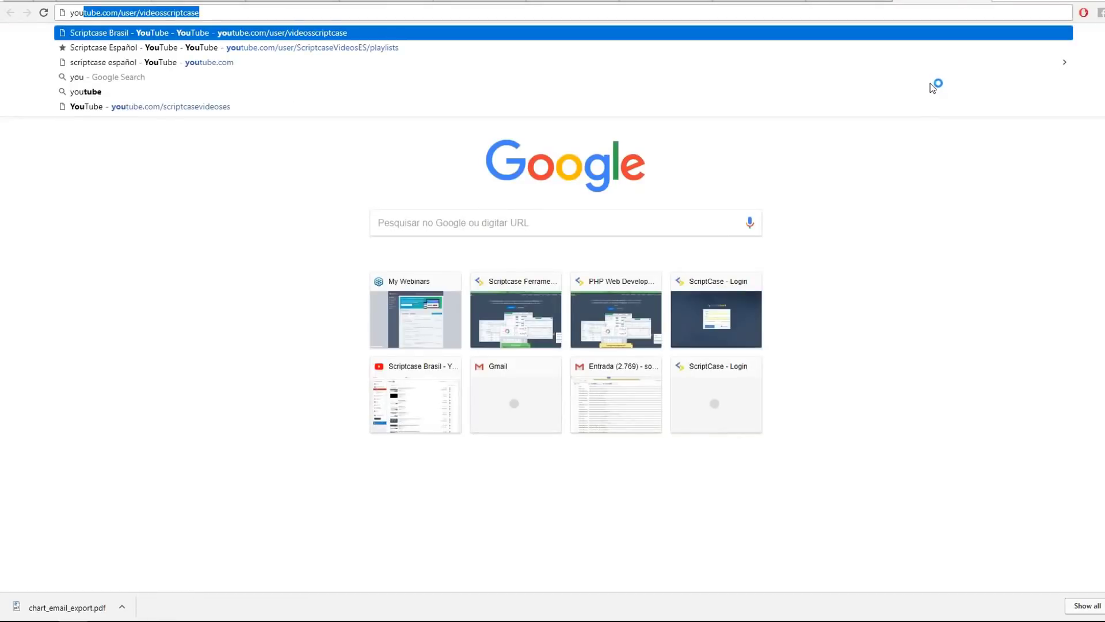
{"action": "key", "text": "Return"}
{"action": "key", "text": "BackSpace"}
{"action": "key", "text": "BackSpace"}
{"action": "key", "text": "BackSpace"}
{"action": "key", "text": "BackSpace"}
{"action": "key", "text": "BackSpace"}
{"action": "key", "text": "BackSpace"}
{"action": "key", "text": "BackSpace"}
{"action": "key", "text": "BackSpace"}
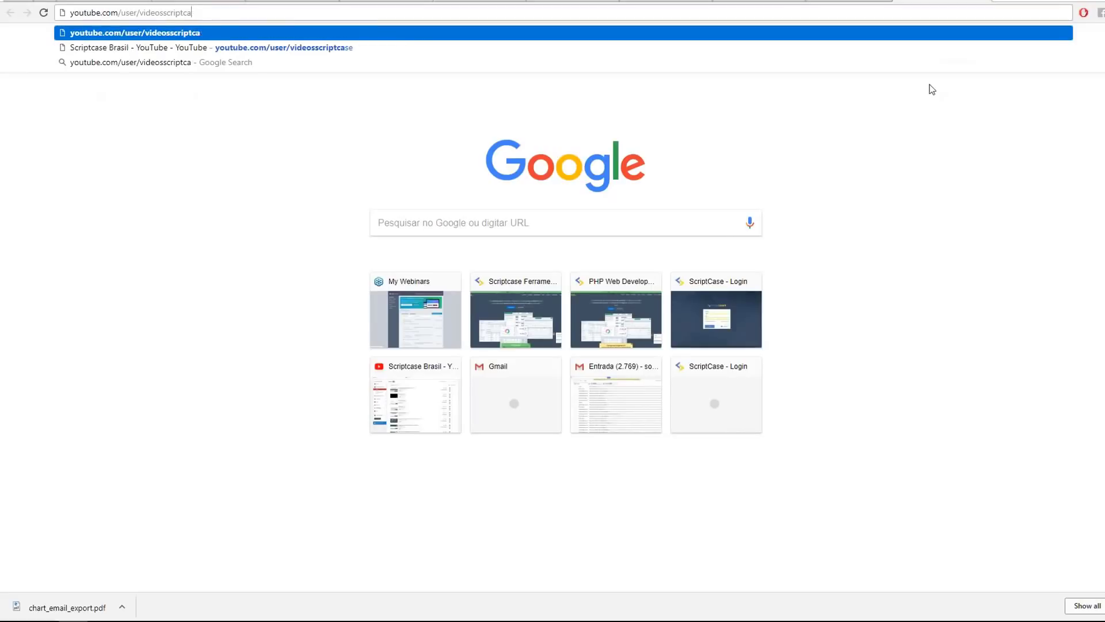
{"action": "key", "text": "BackSpace"}
{"action": "key", "text": "BackSpace"}
{"action": "key", "text": "BackSpace"}
{"action": "key", "text": "BackSpace"}
{"action": "key", "text": "BackSpace"}
{"action": "key", "text": "BackSpace"}
{"action": "key", "text": "BackSpace"}
{"action": "key", "text": "BackSpace"}
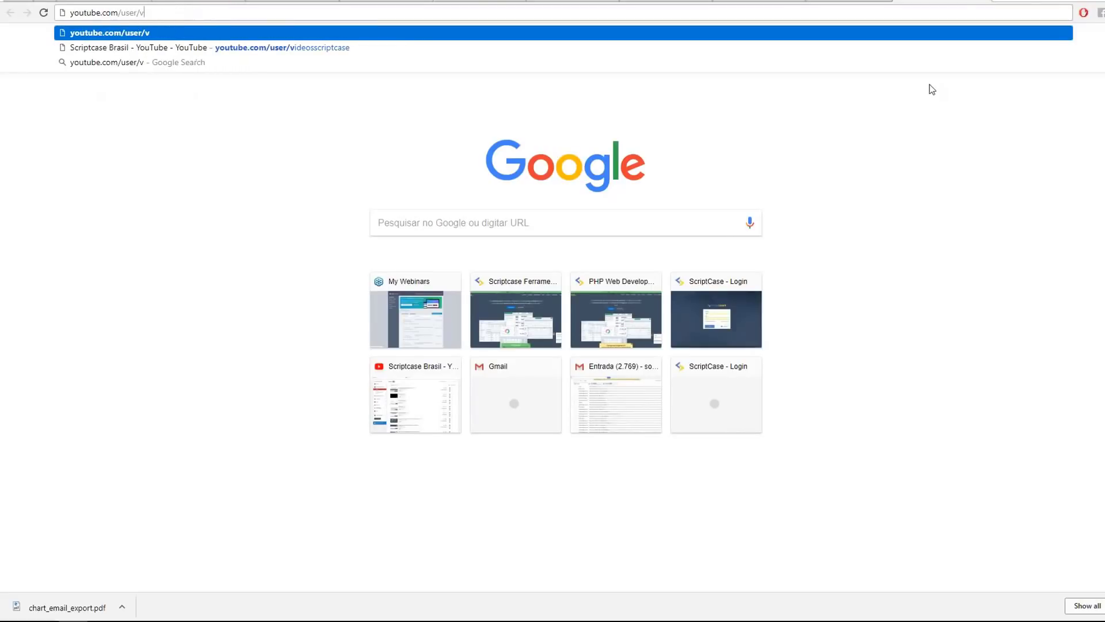
- Complete the address as youtube.com/user/scriptcaseVideosES/, load the Scriptcase Español channel and show its uploaded videos
{"action": "type", "text": "scriptcaseVideosES/playlists"}
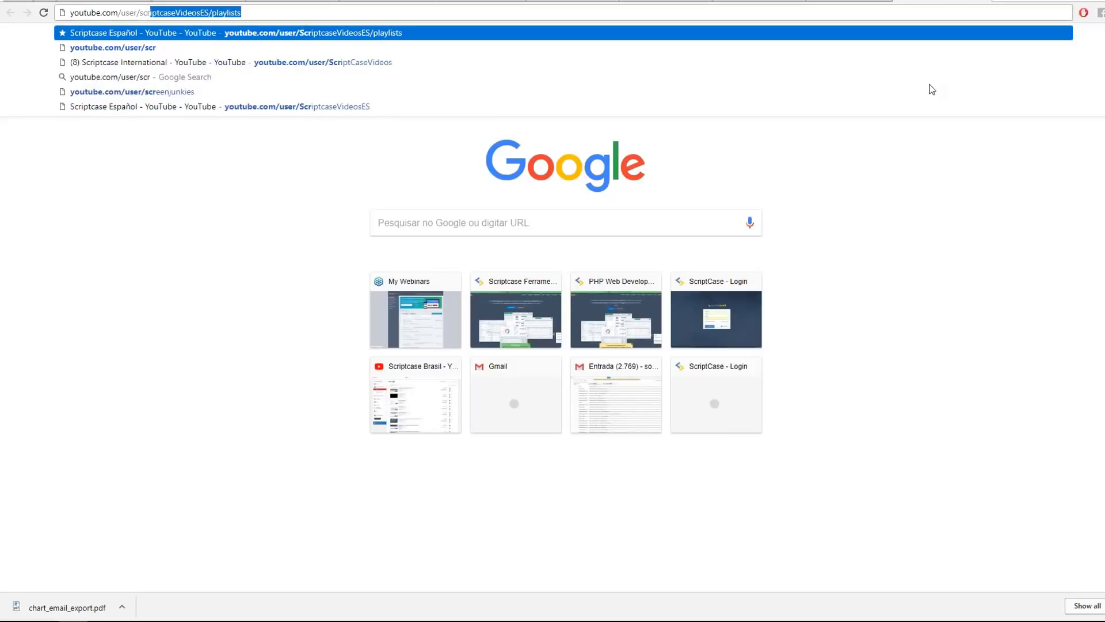
{"action": "key", "text": "Right"}
{"action": "key", "text": "BackSpace"}
{"action": "key", "text": "BackSpace"}
{"action": "key", "text": "BackSpace"}
{"action": "key", "text": "BackSpace"}
{"action": "key", "text": "BackSpace"}
{"action": "key", "text": "BackSpace"}
{"action": "key", "text": "BackSpace"}
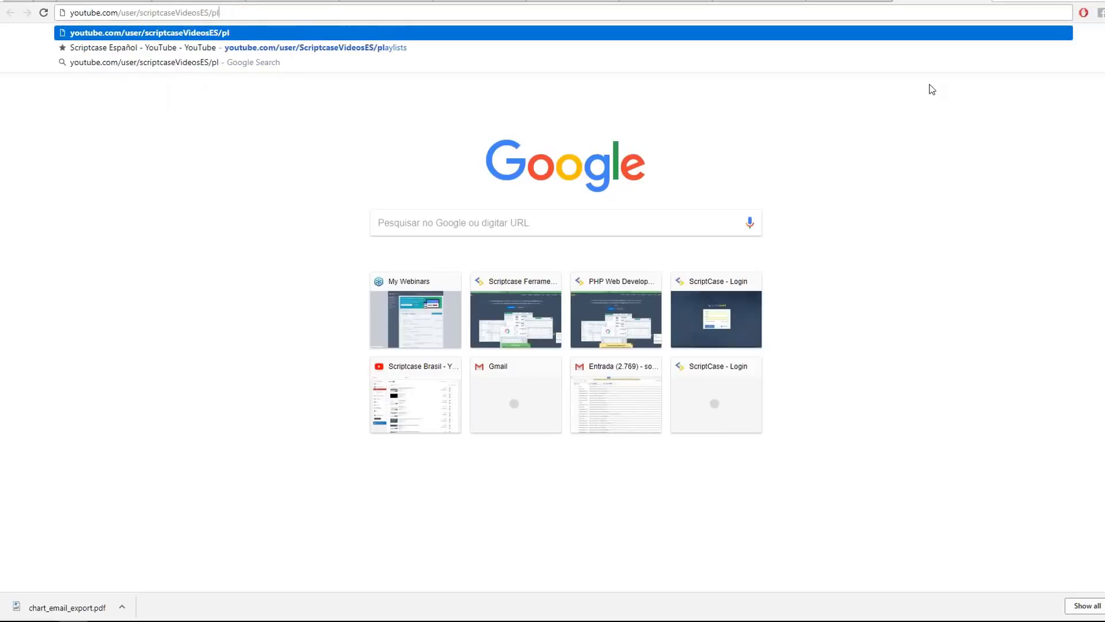
{"action": "key", "text": "BackSpace"}
{"action": "key", "text": "BackSpace"}
{"action": "key", "text": "Return"}
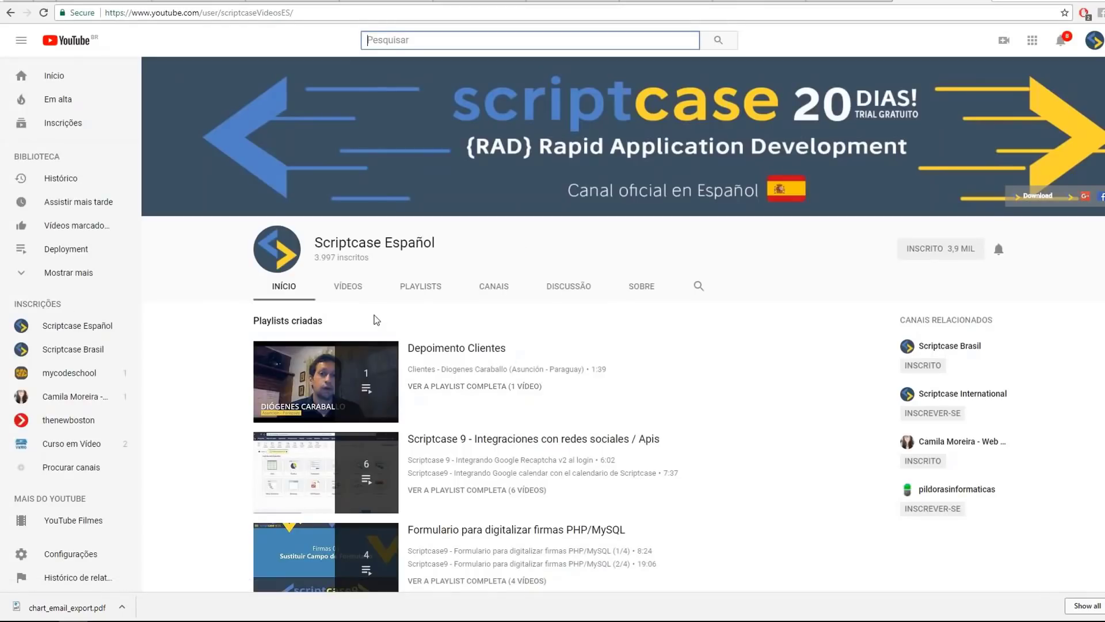
{"action": "left_click", "coordinate": [348, 286]}
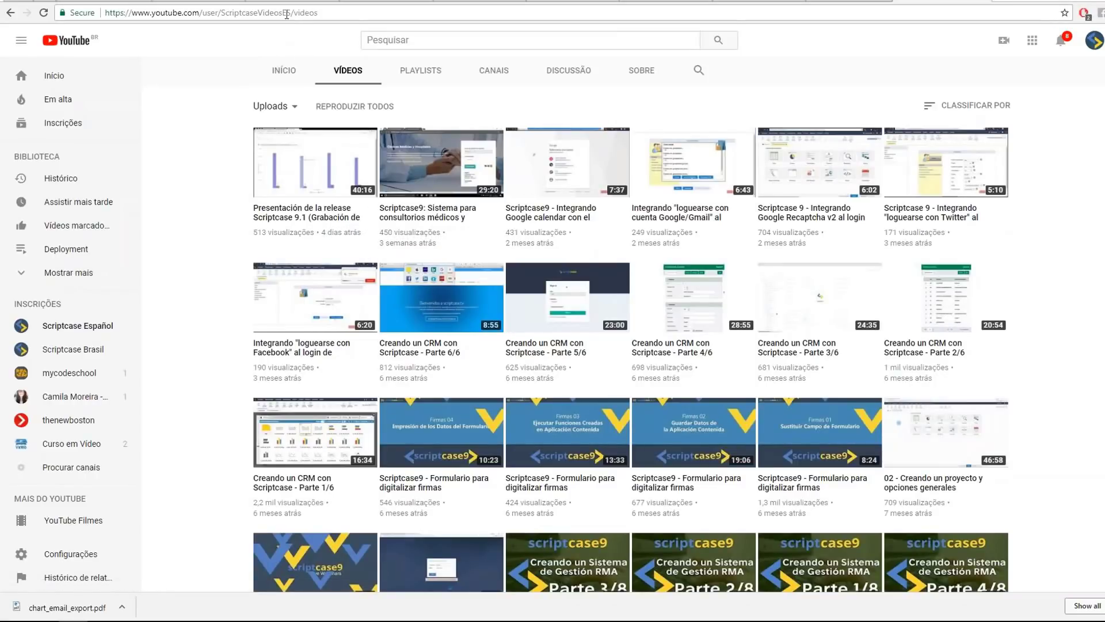
{"action": "left_click_drag", "start_coordinate": [283, 13], "coordinate": [457, 28]}
{"action": "key", "text": "BackSpace"}
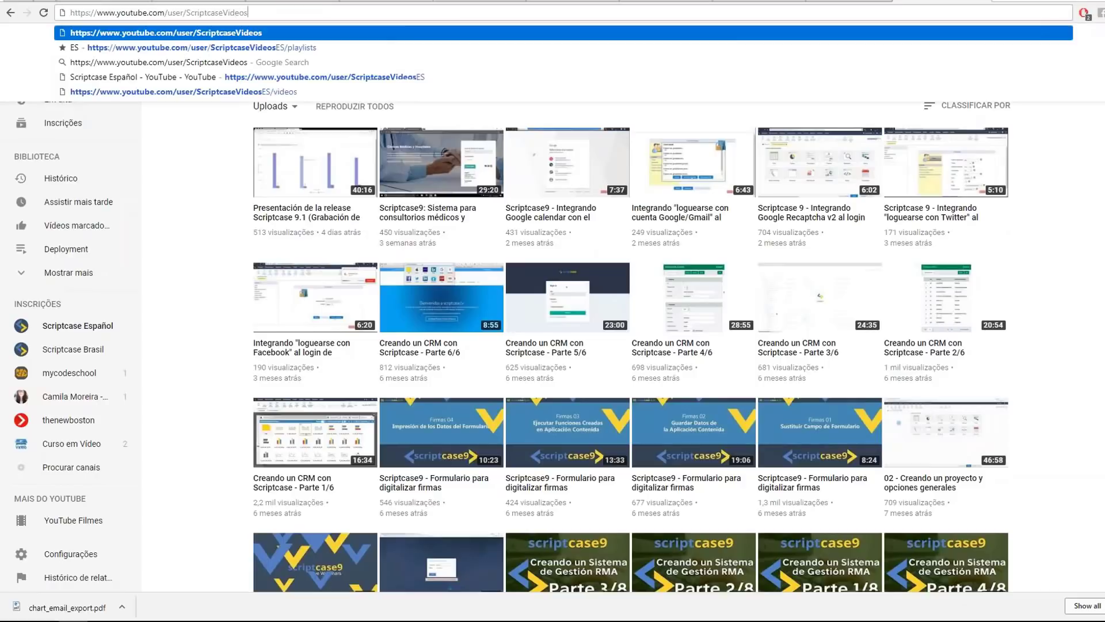
{"action": "key", "text": "Return"}
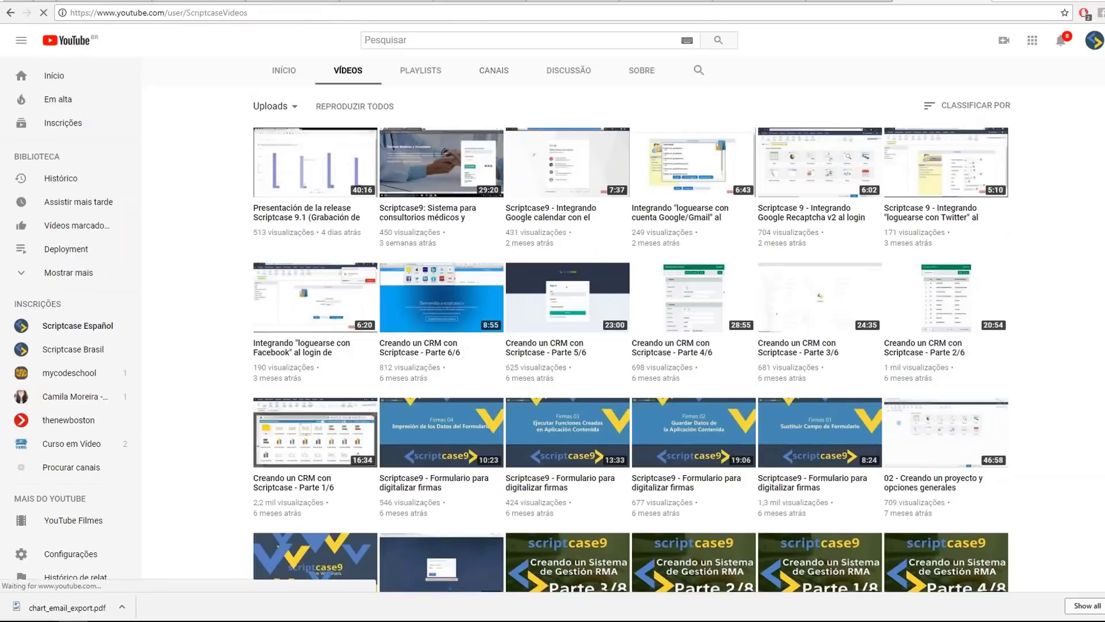